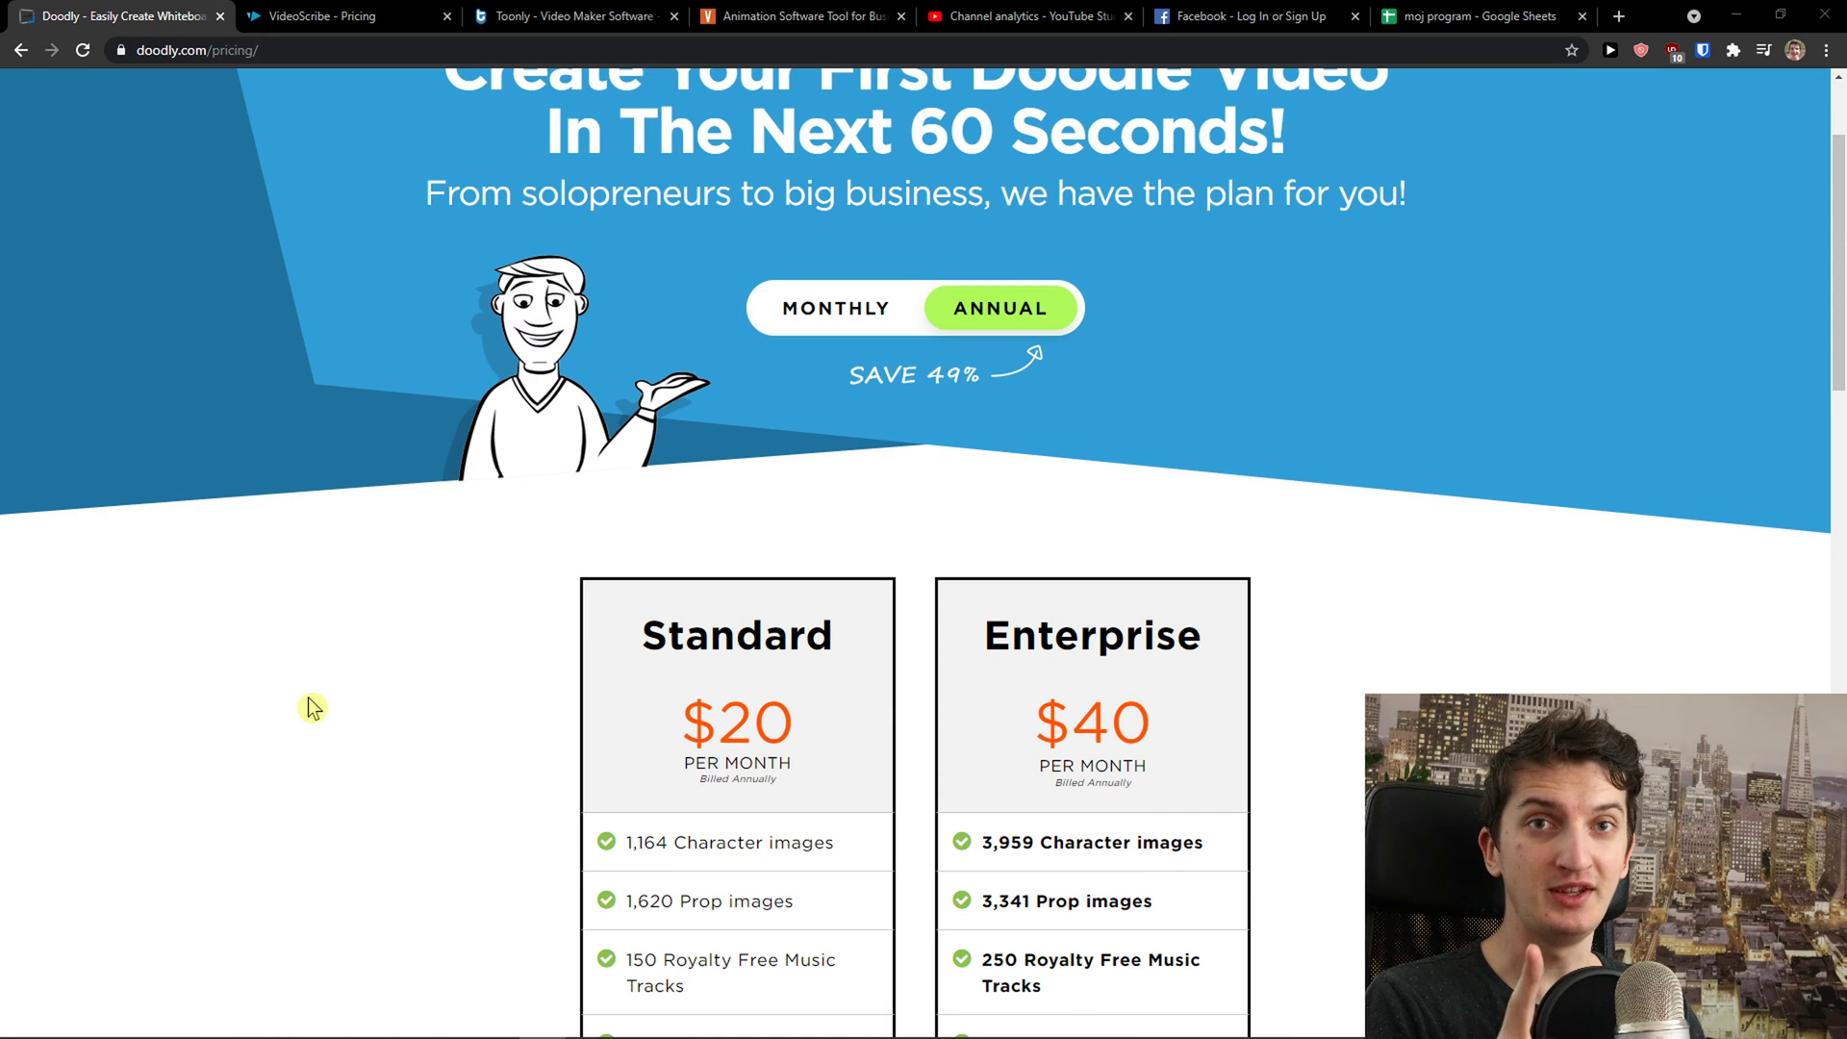
Scroll through Doodly's pricing page to compare the Standard and Enterprise plan contents.
scroll(310, 705, down, 1)
scroll(310, 705, up, 1)
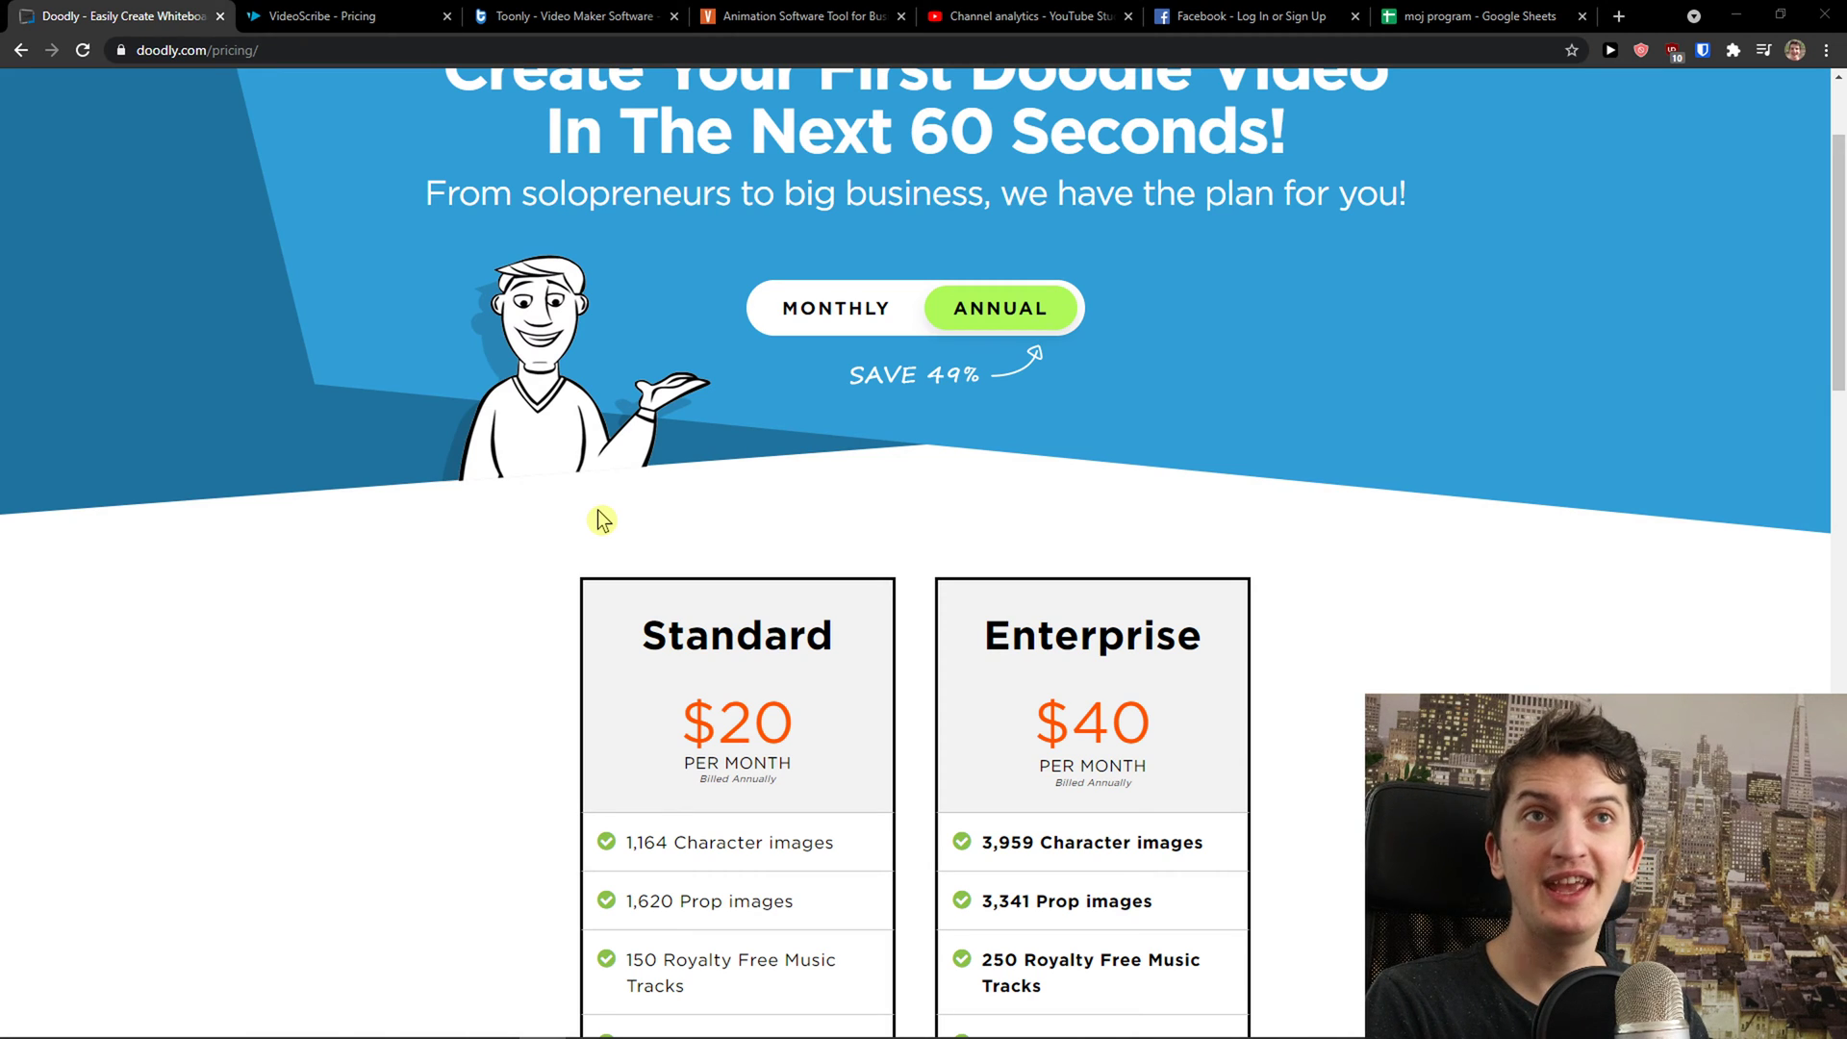
scroll(548, 574, down, 1)
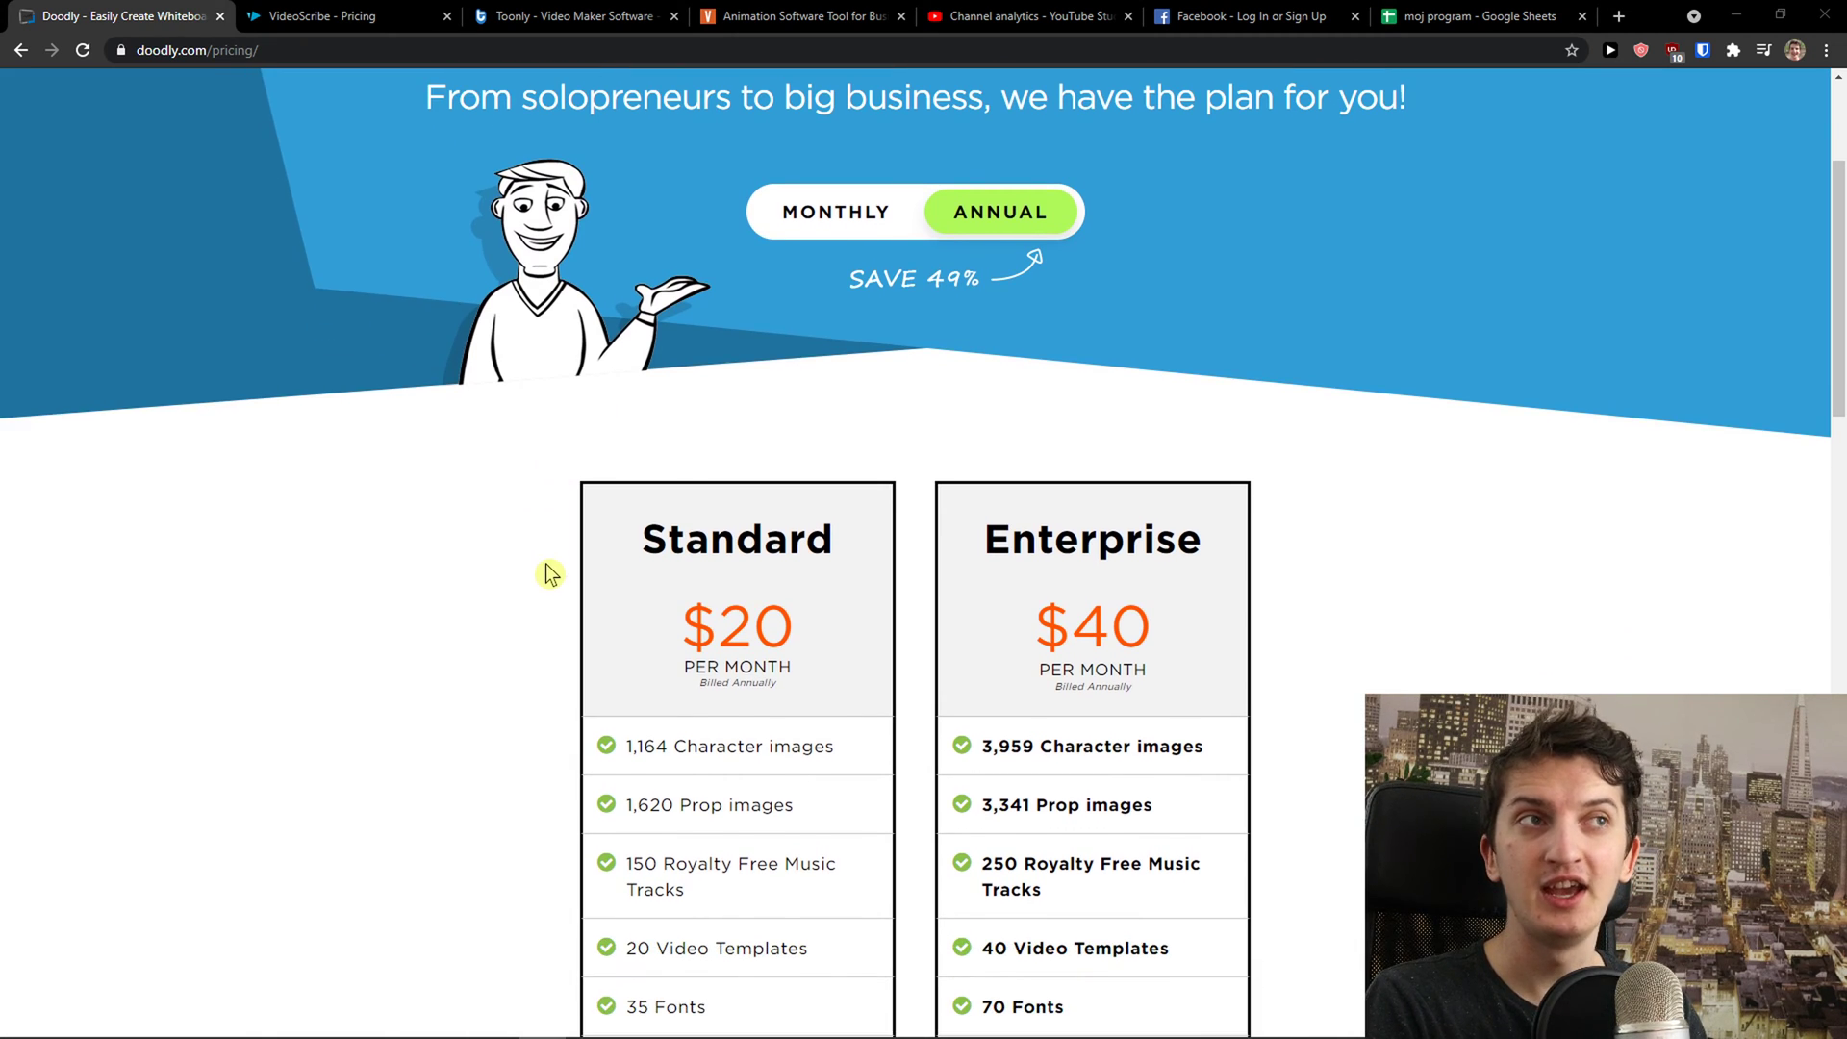
scroll(546, 574, up, 1)
scroll(546, 574, down, 1)
scroll(547, 574, down, 1)
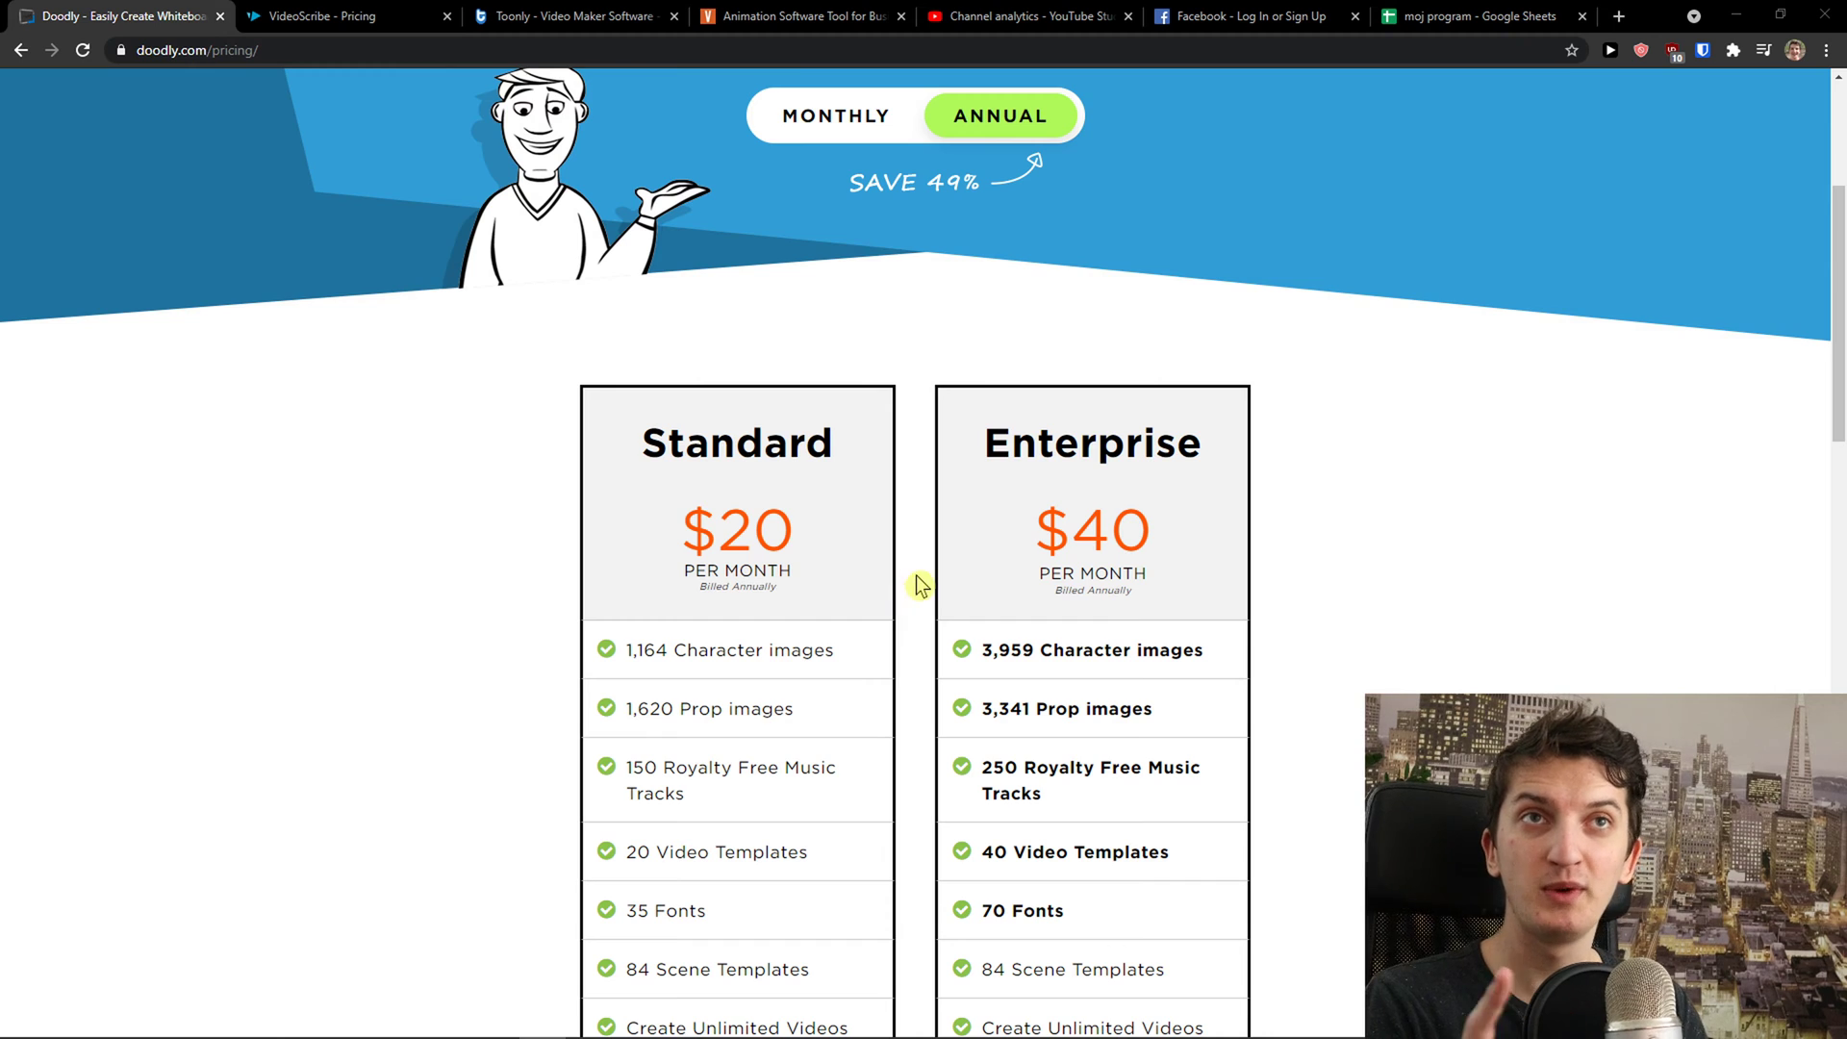
scroll(939, 620, down, 1)
scroll(940, 627, down, 2)
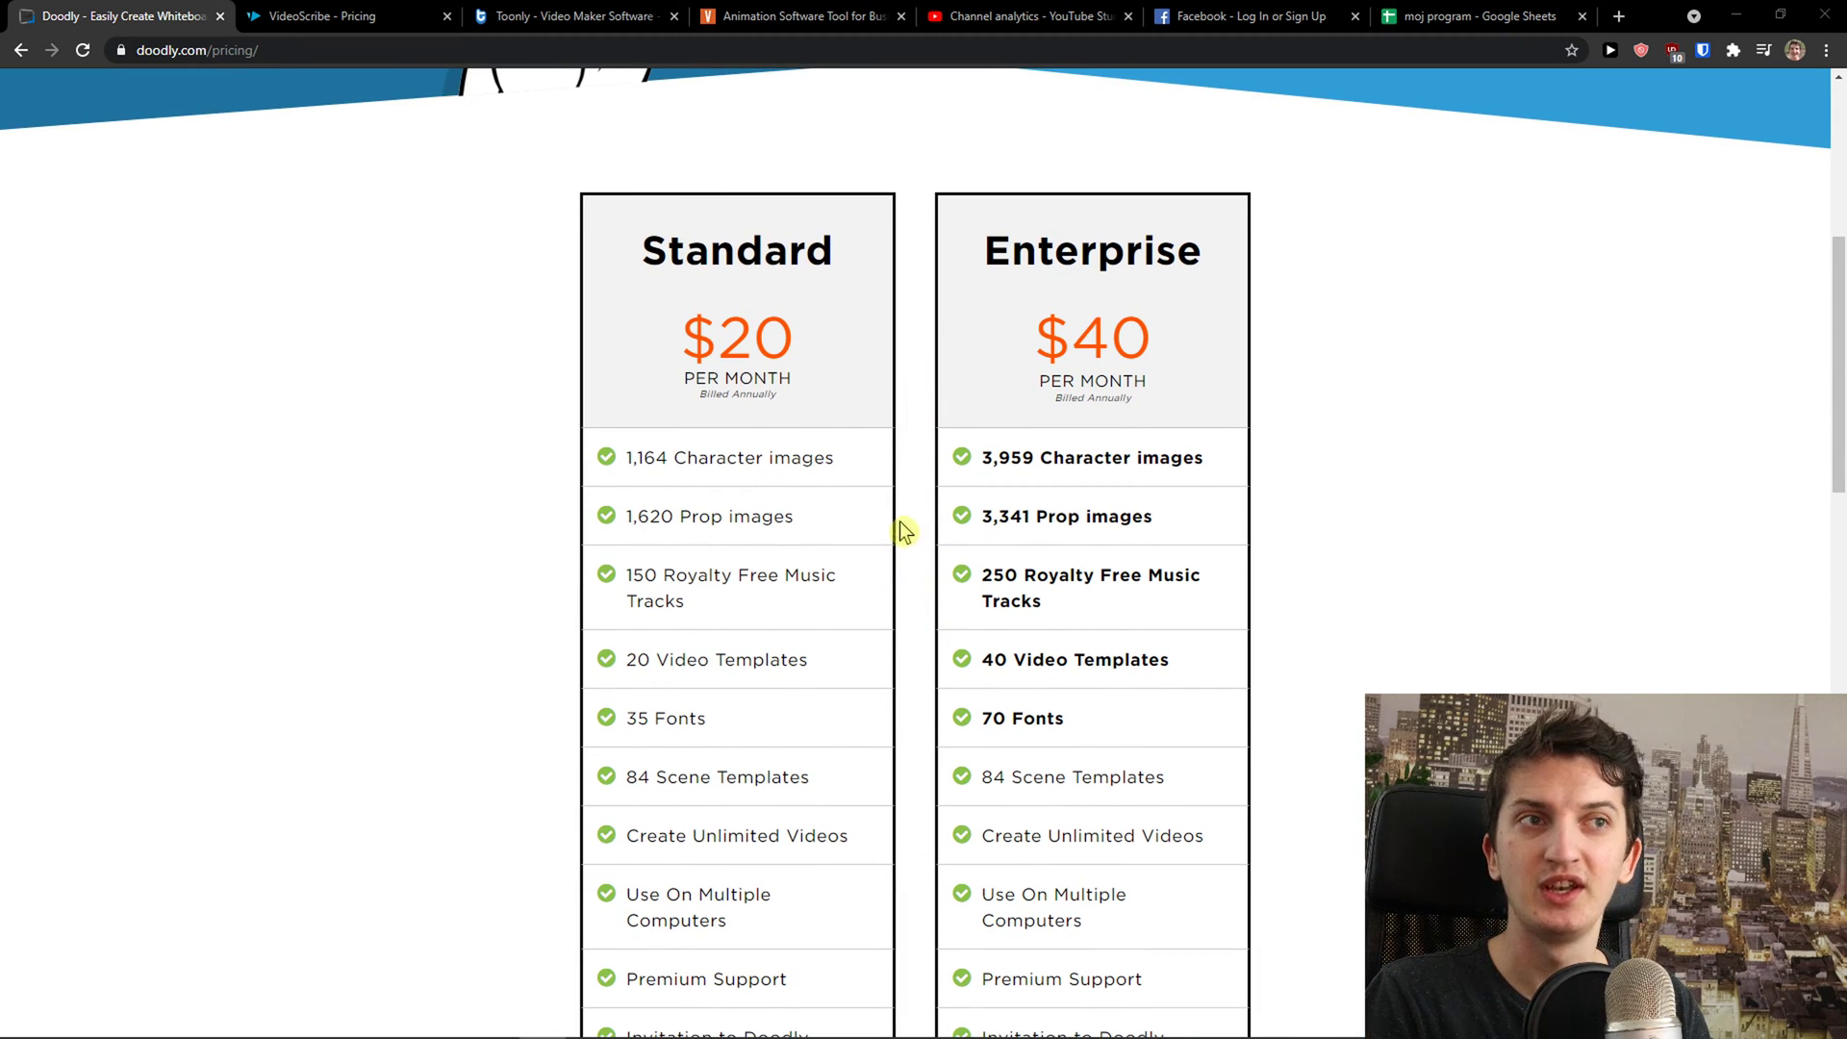
scroll(1106, 606, up, 6)
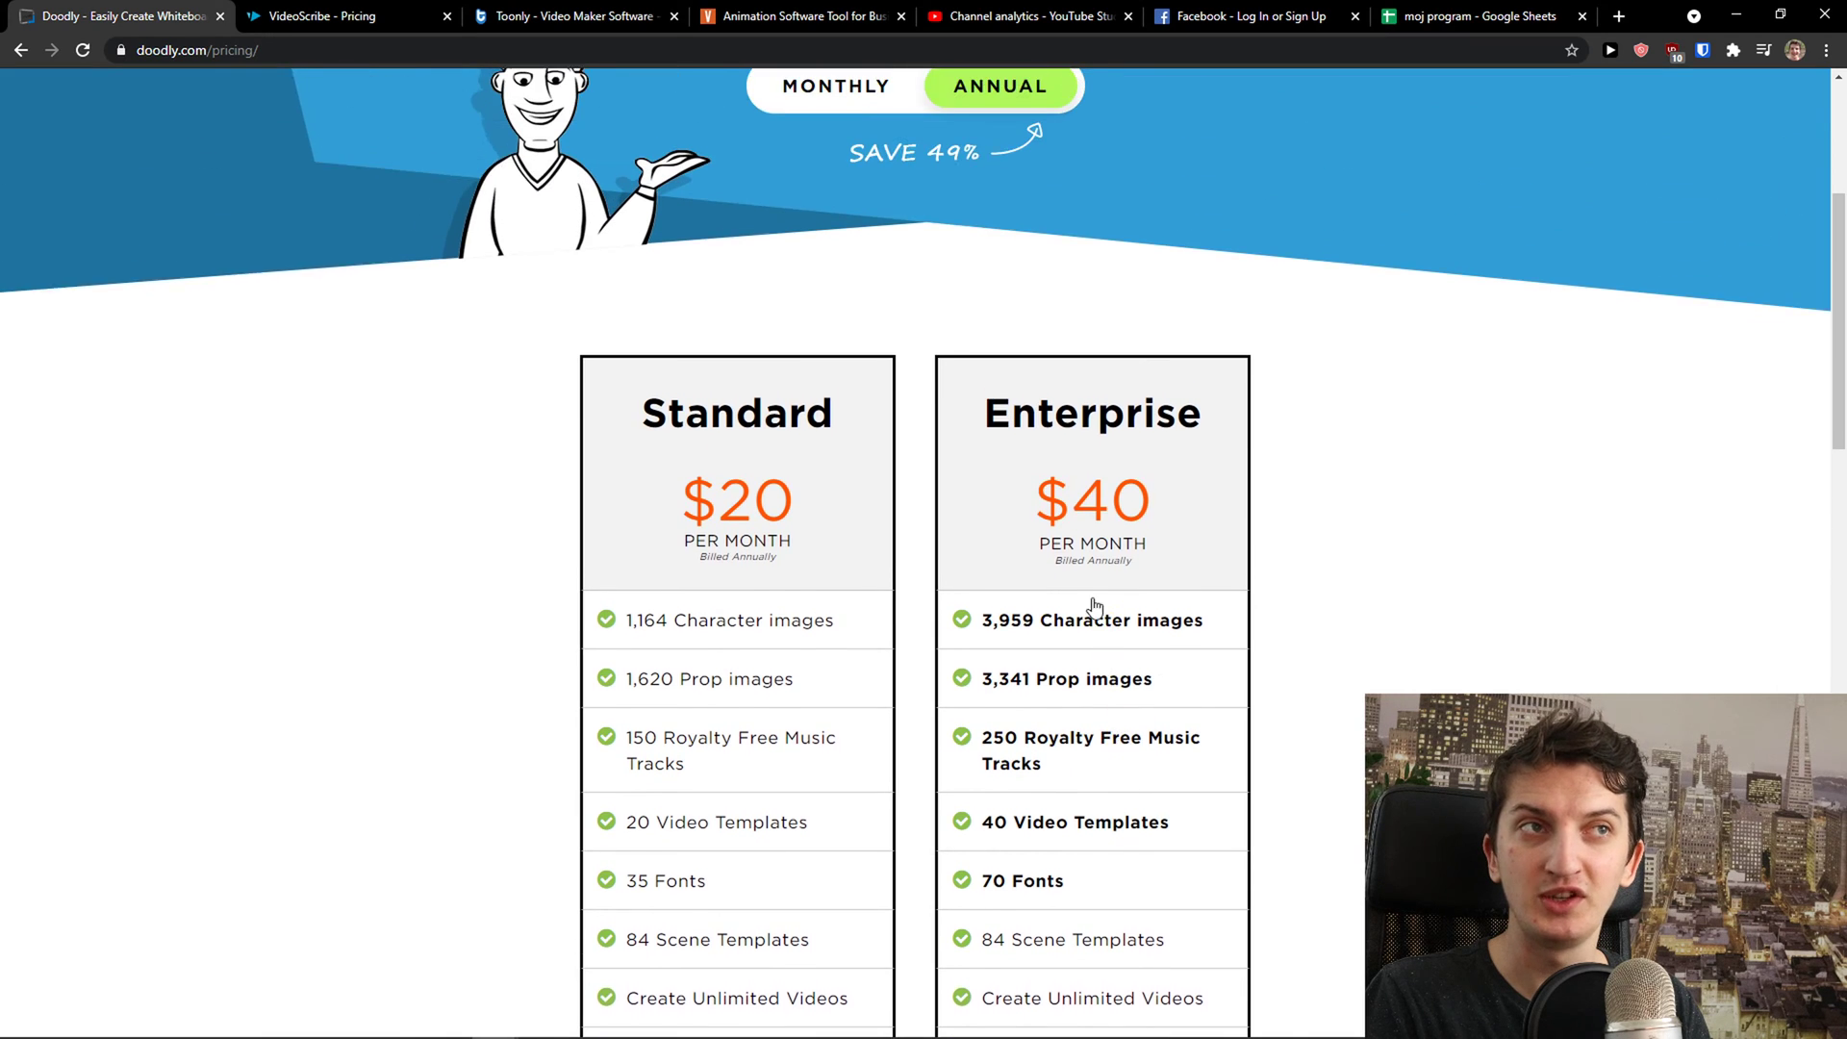
scroll(925, 598, down, 6)
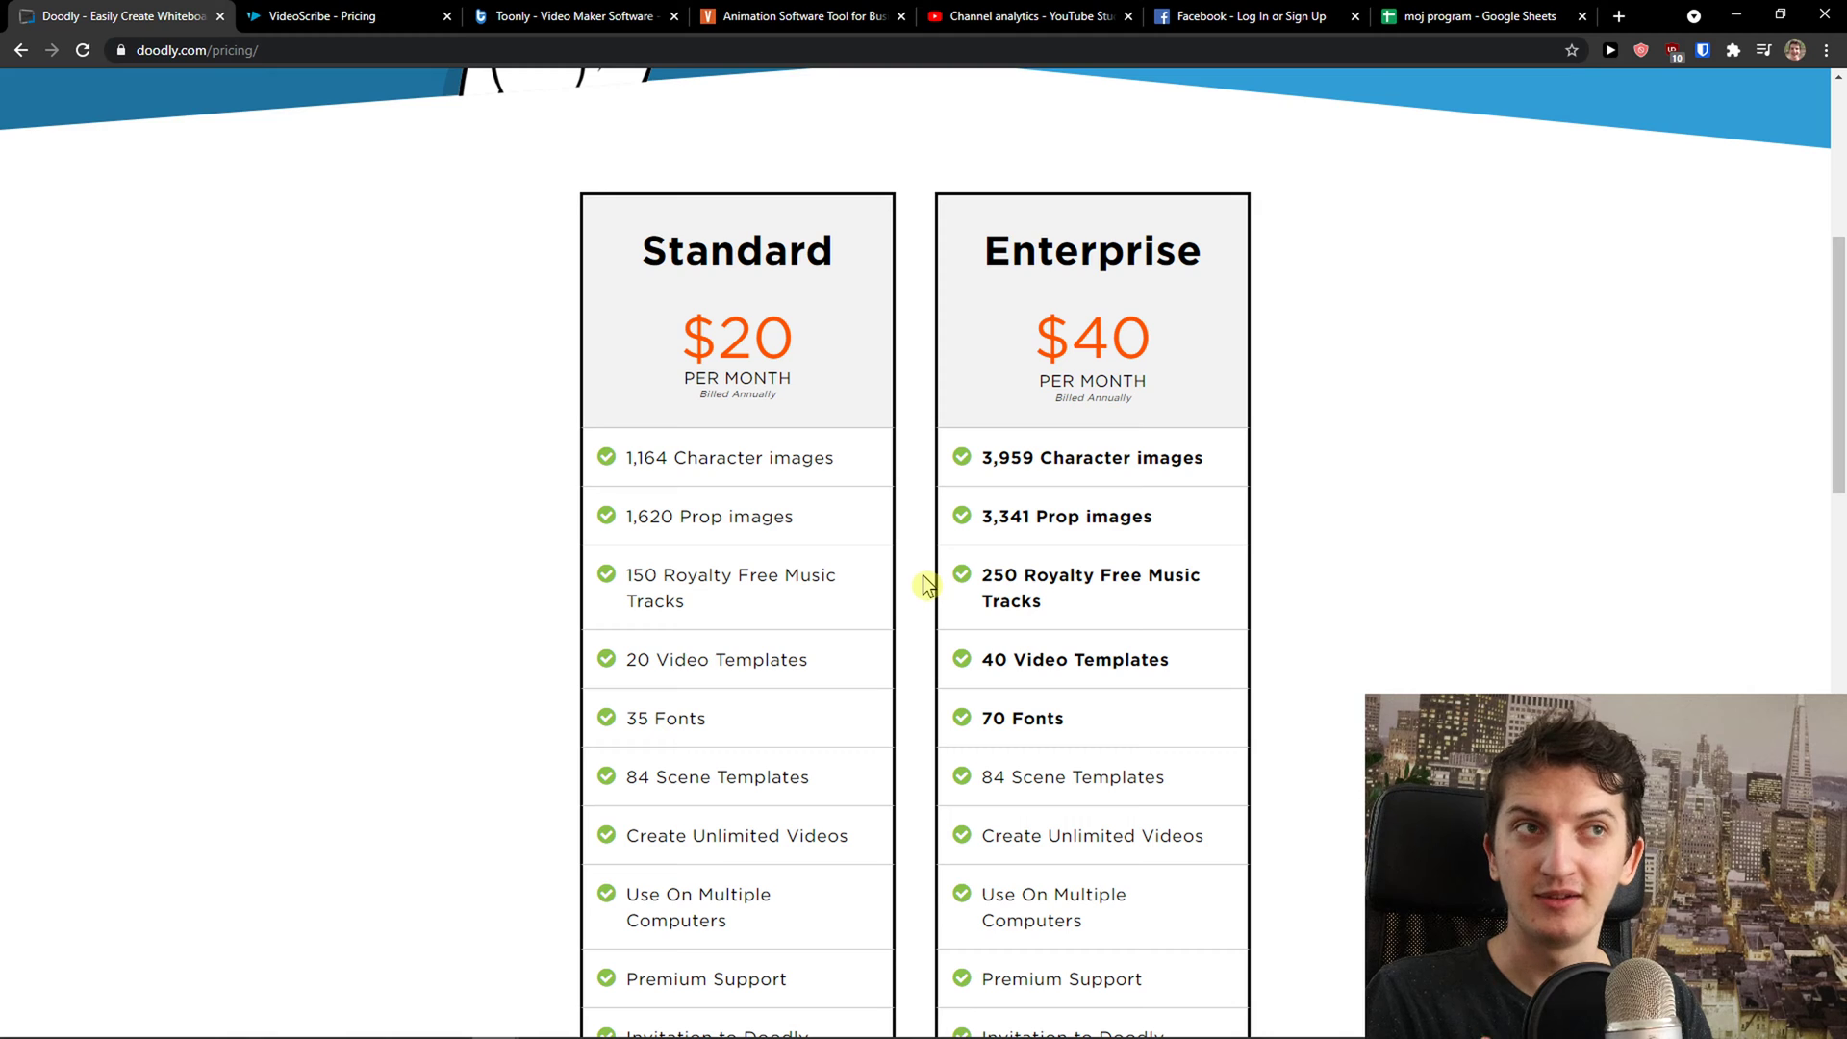
In Doodly, select the party children group and show characters in Rainbow full colour, dismissing the addon offer.
click(730, 1020)
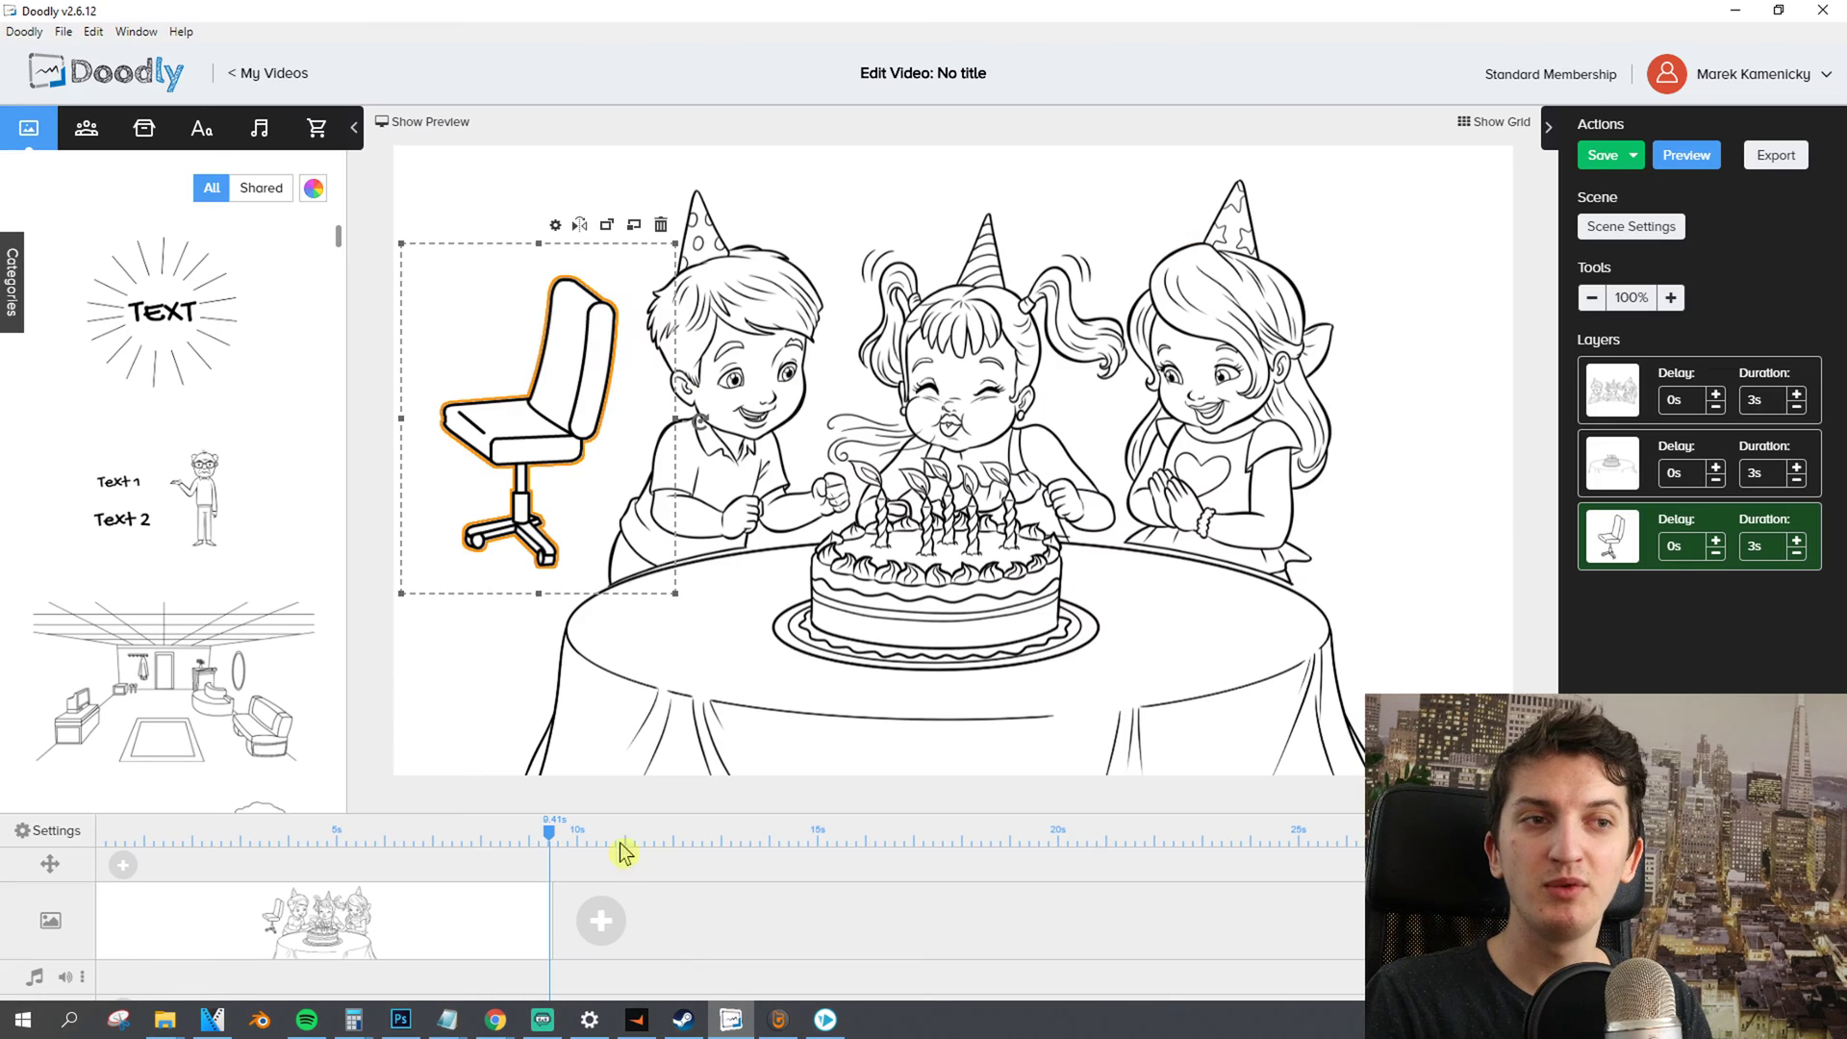
click(695, 396)
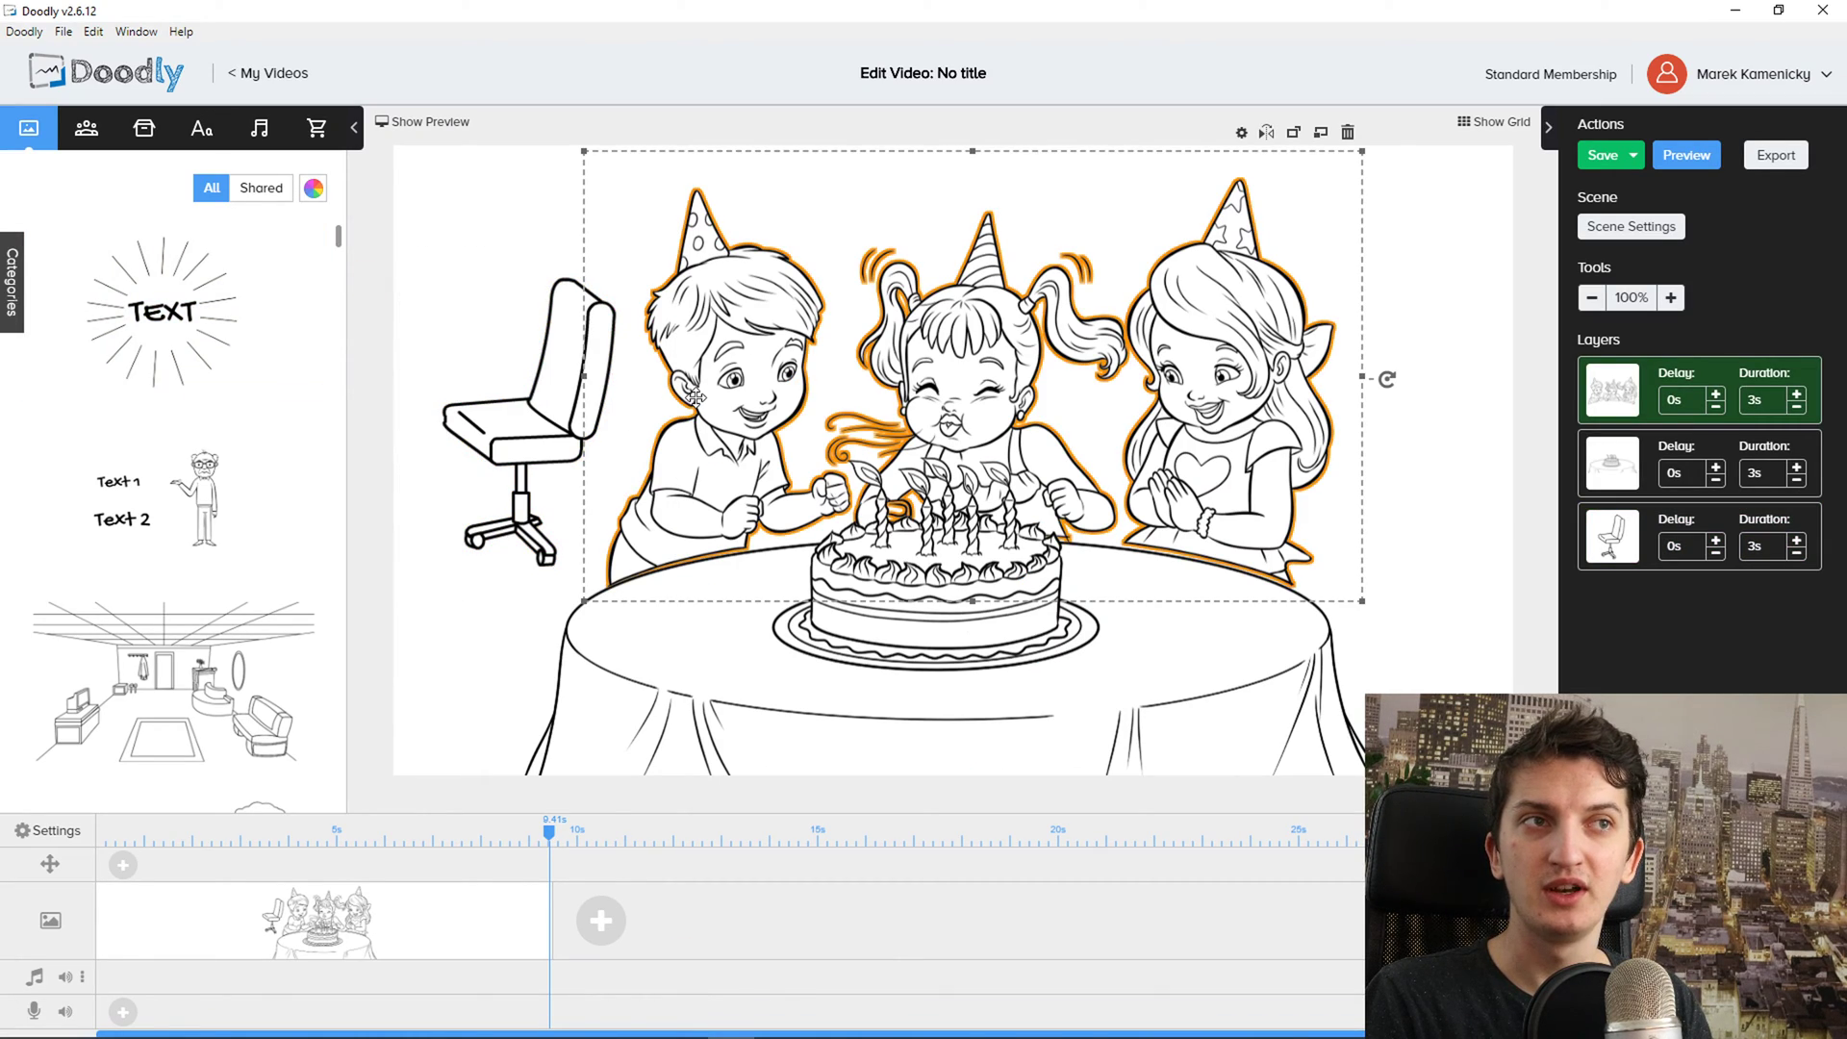
click(86, 128)
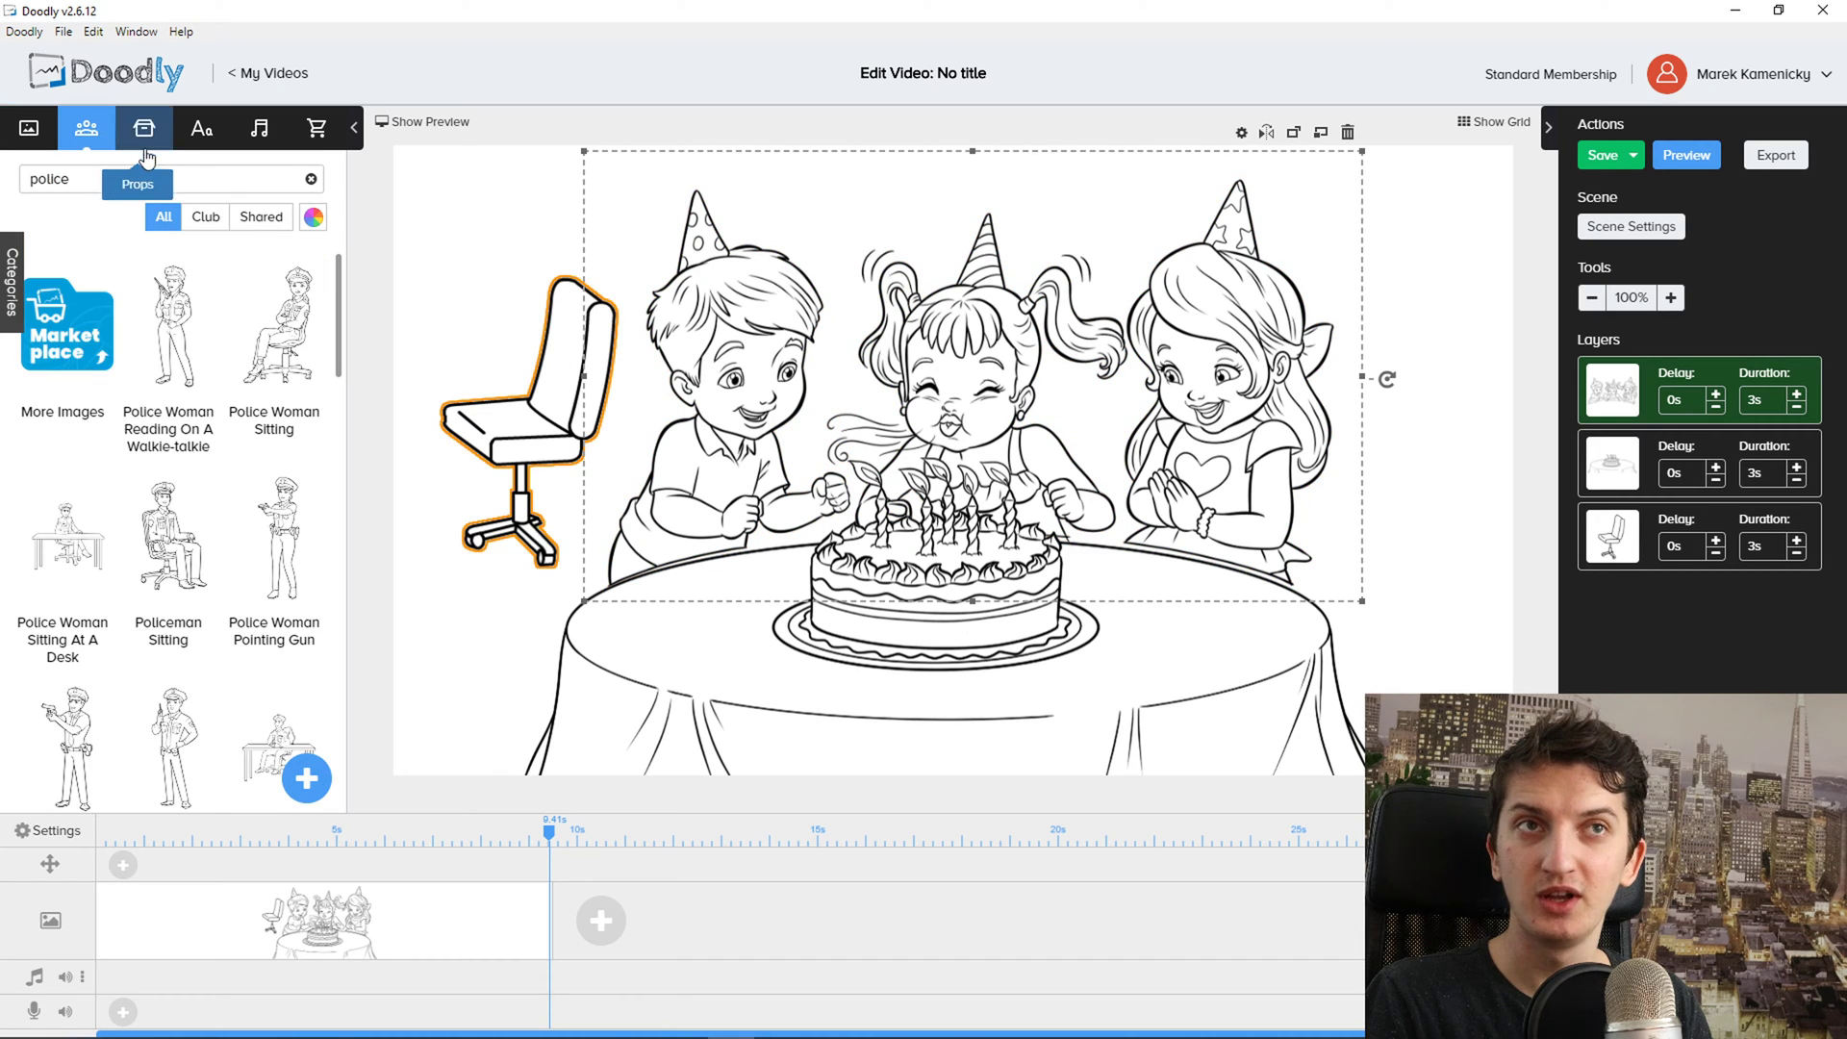
click(313, 216)
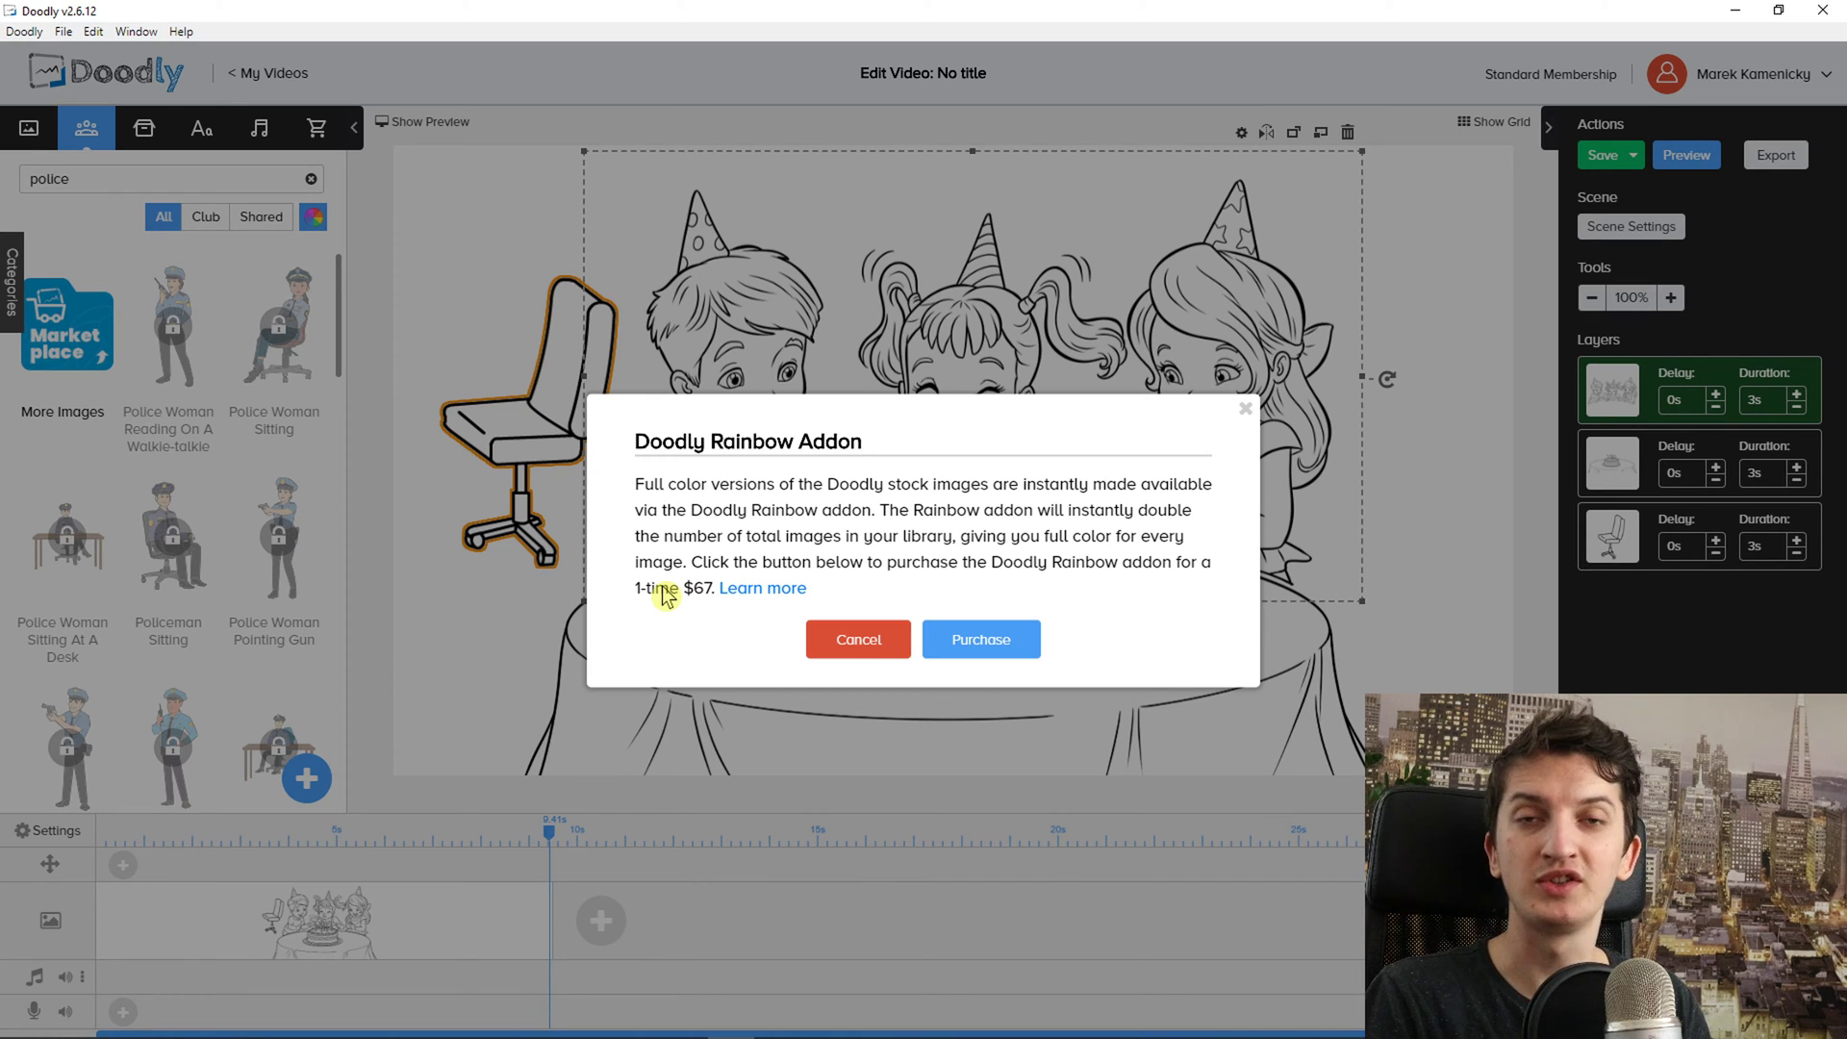
click(1243, 410)
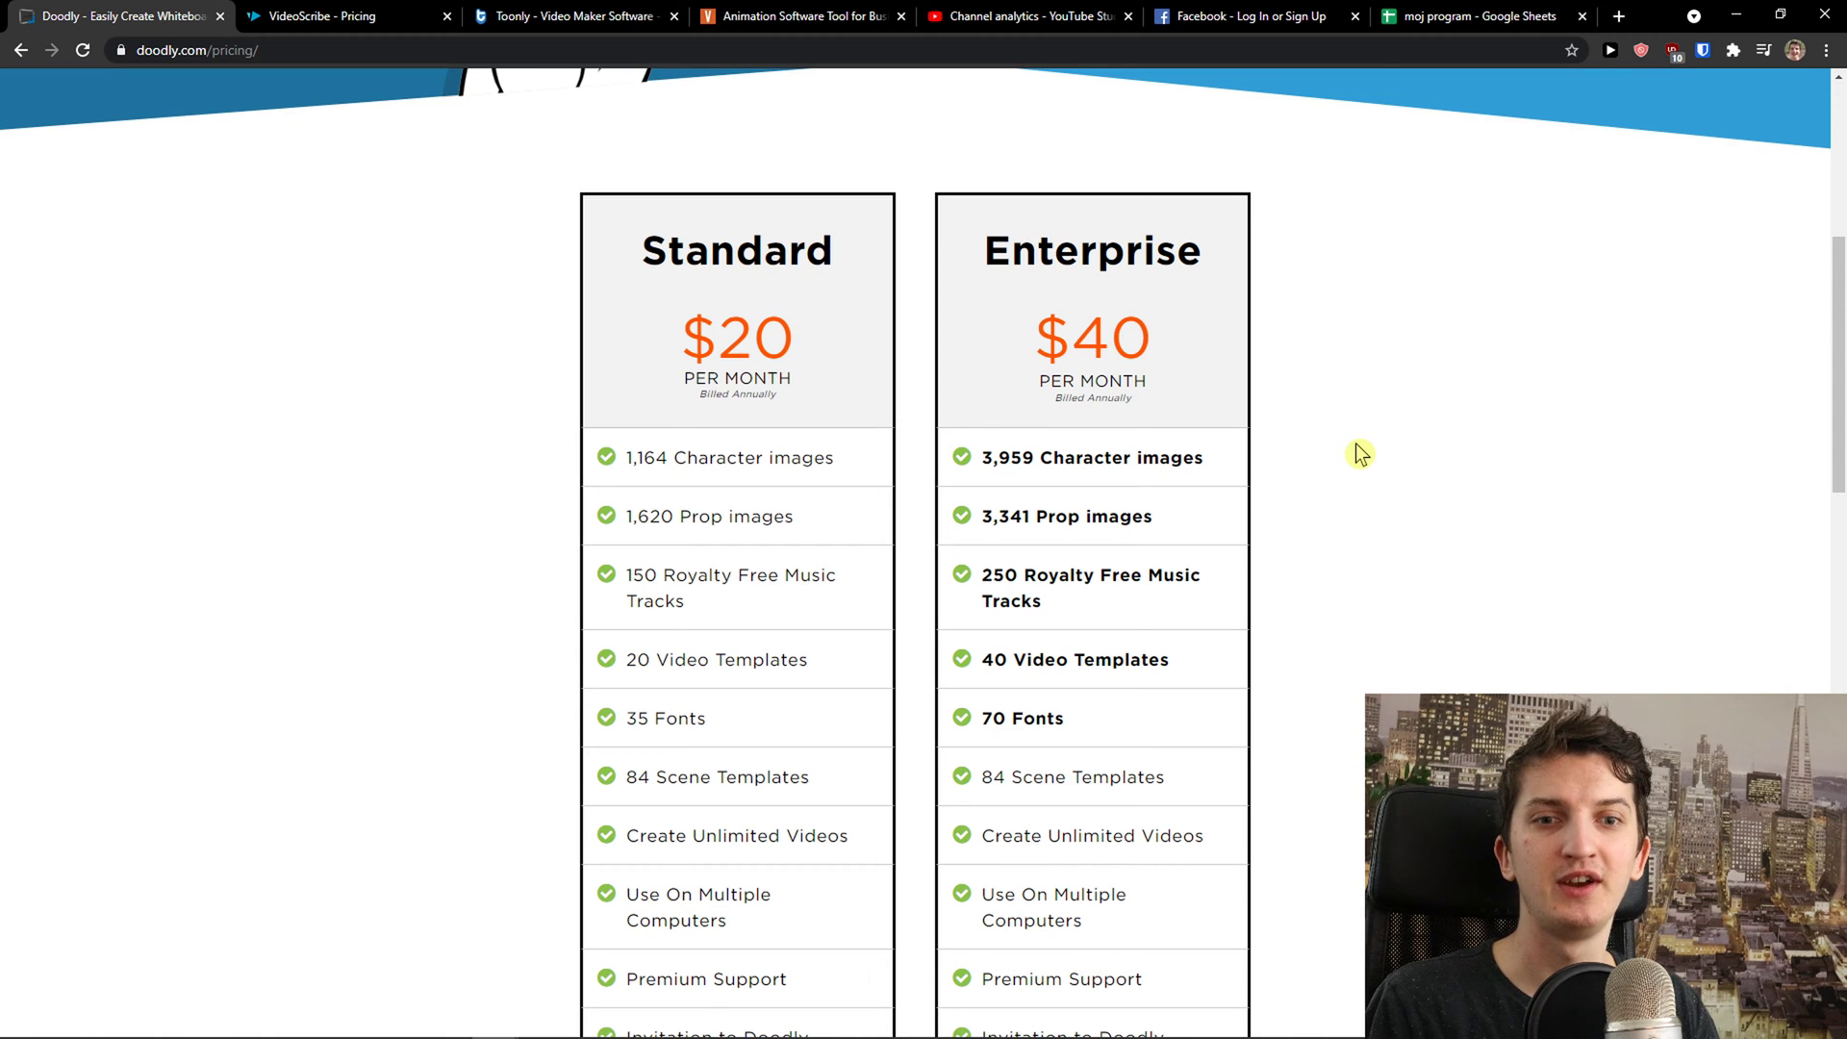
Switch Doodly's pricing to monthly billing: Standard $39 and Enterprise $69 per month.
scroll(1353, 462, up, 1)
scroll(1344, 471, down, 1)
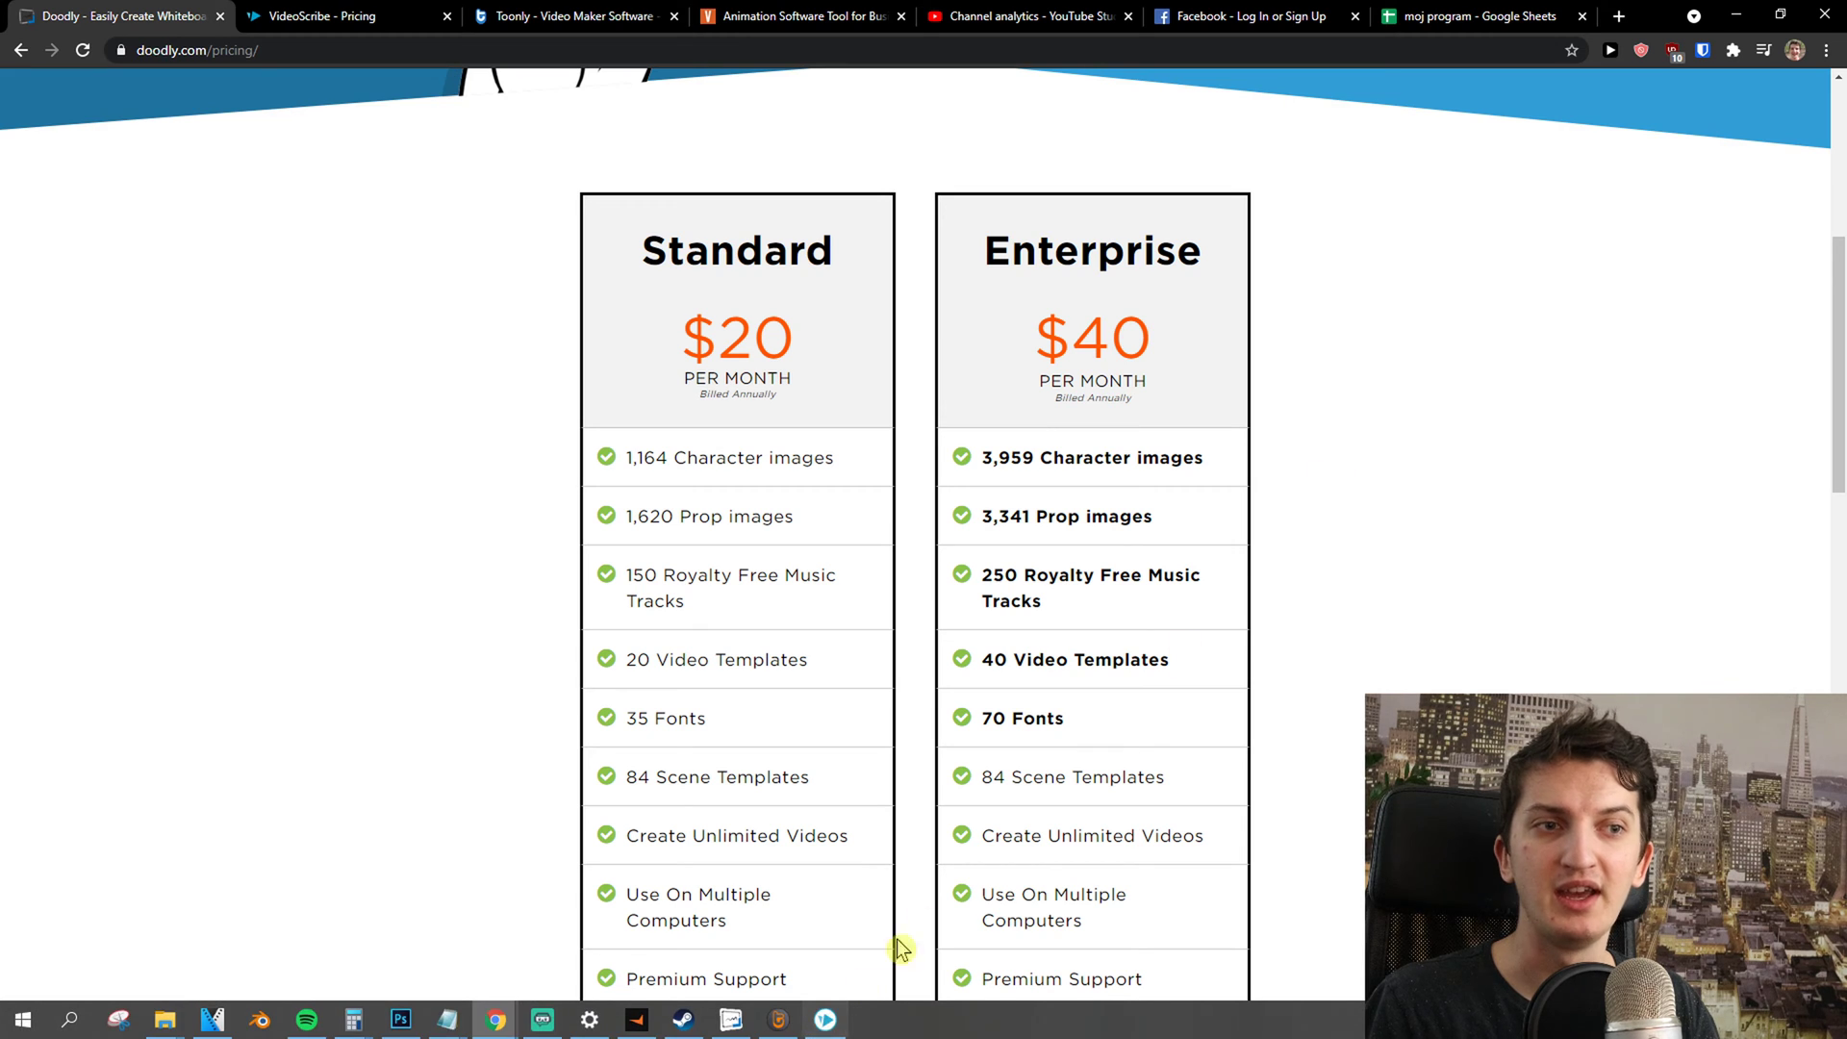
scroll(962, 865, up, 3)
scroll(1025, 788, down, 2)
scroll(998, 782, up, 3)
scroll(956, 791, down, 5)
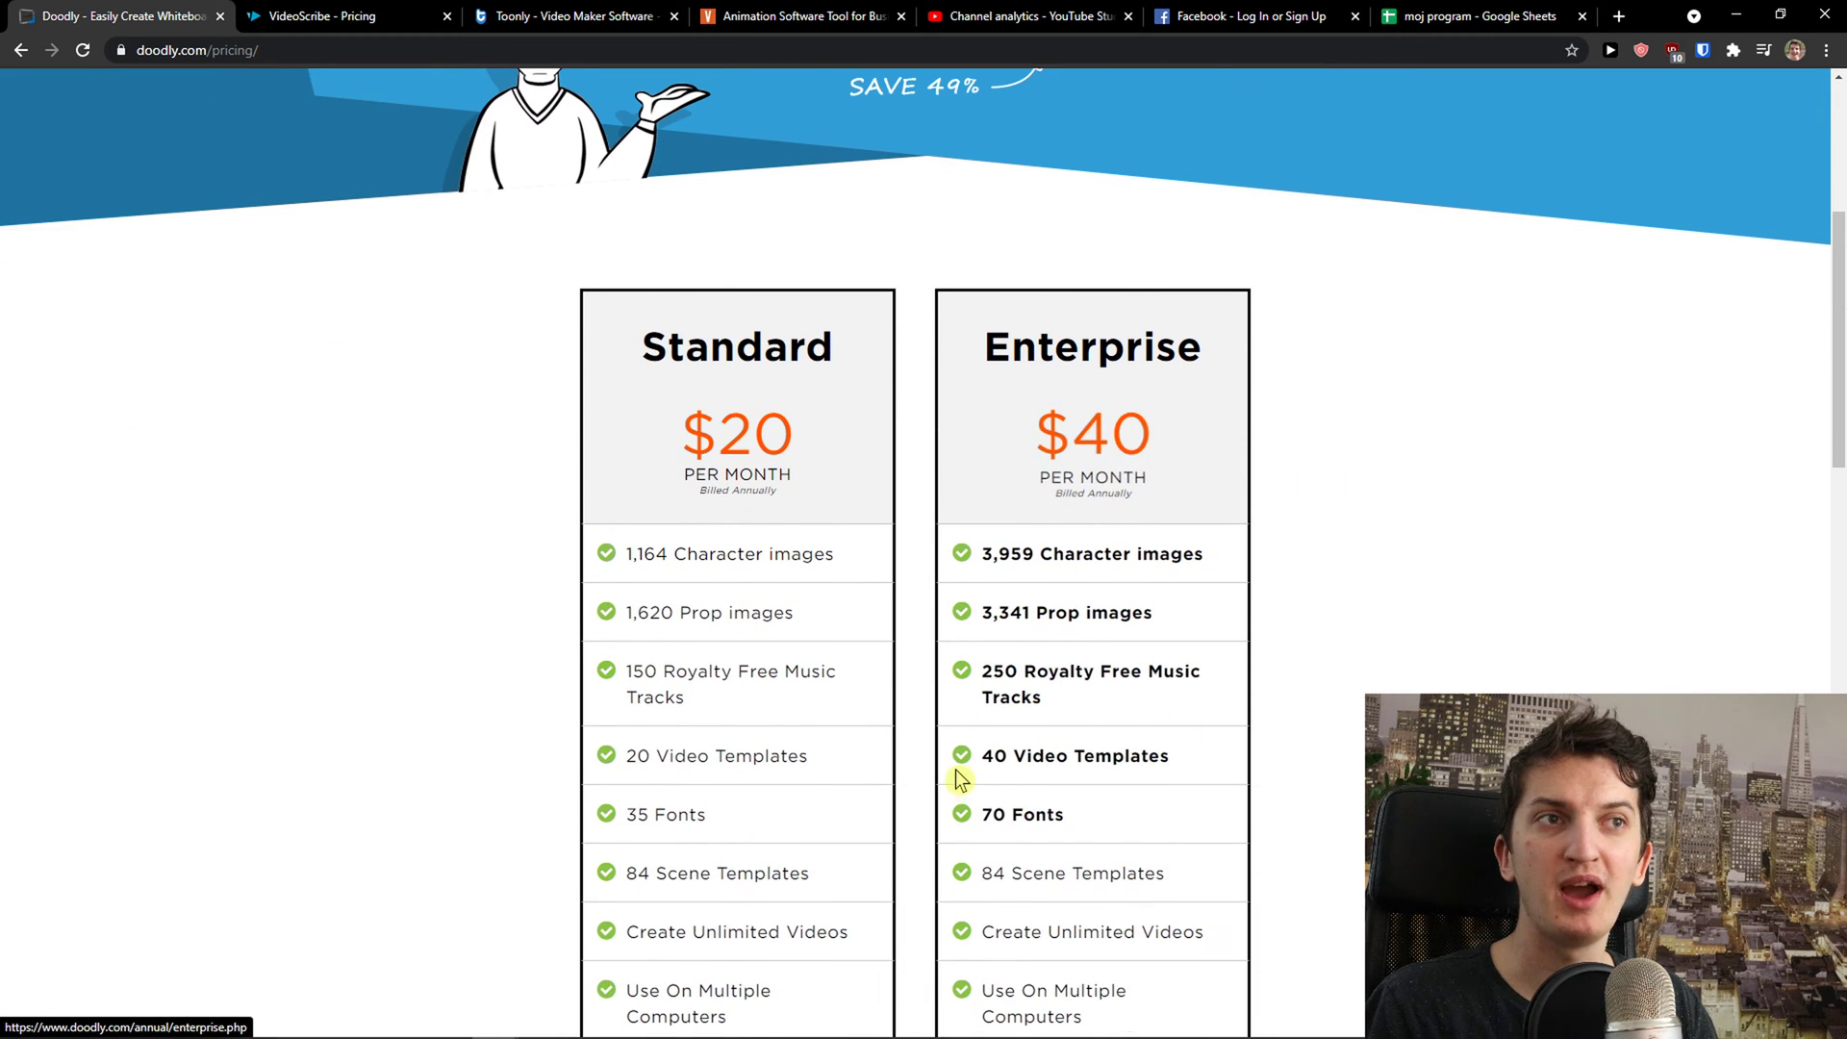
scroll(957, 765, up, 5)
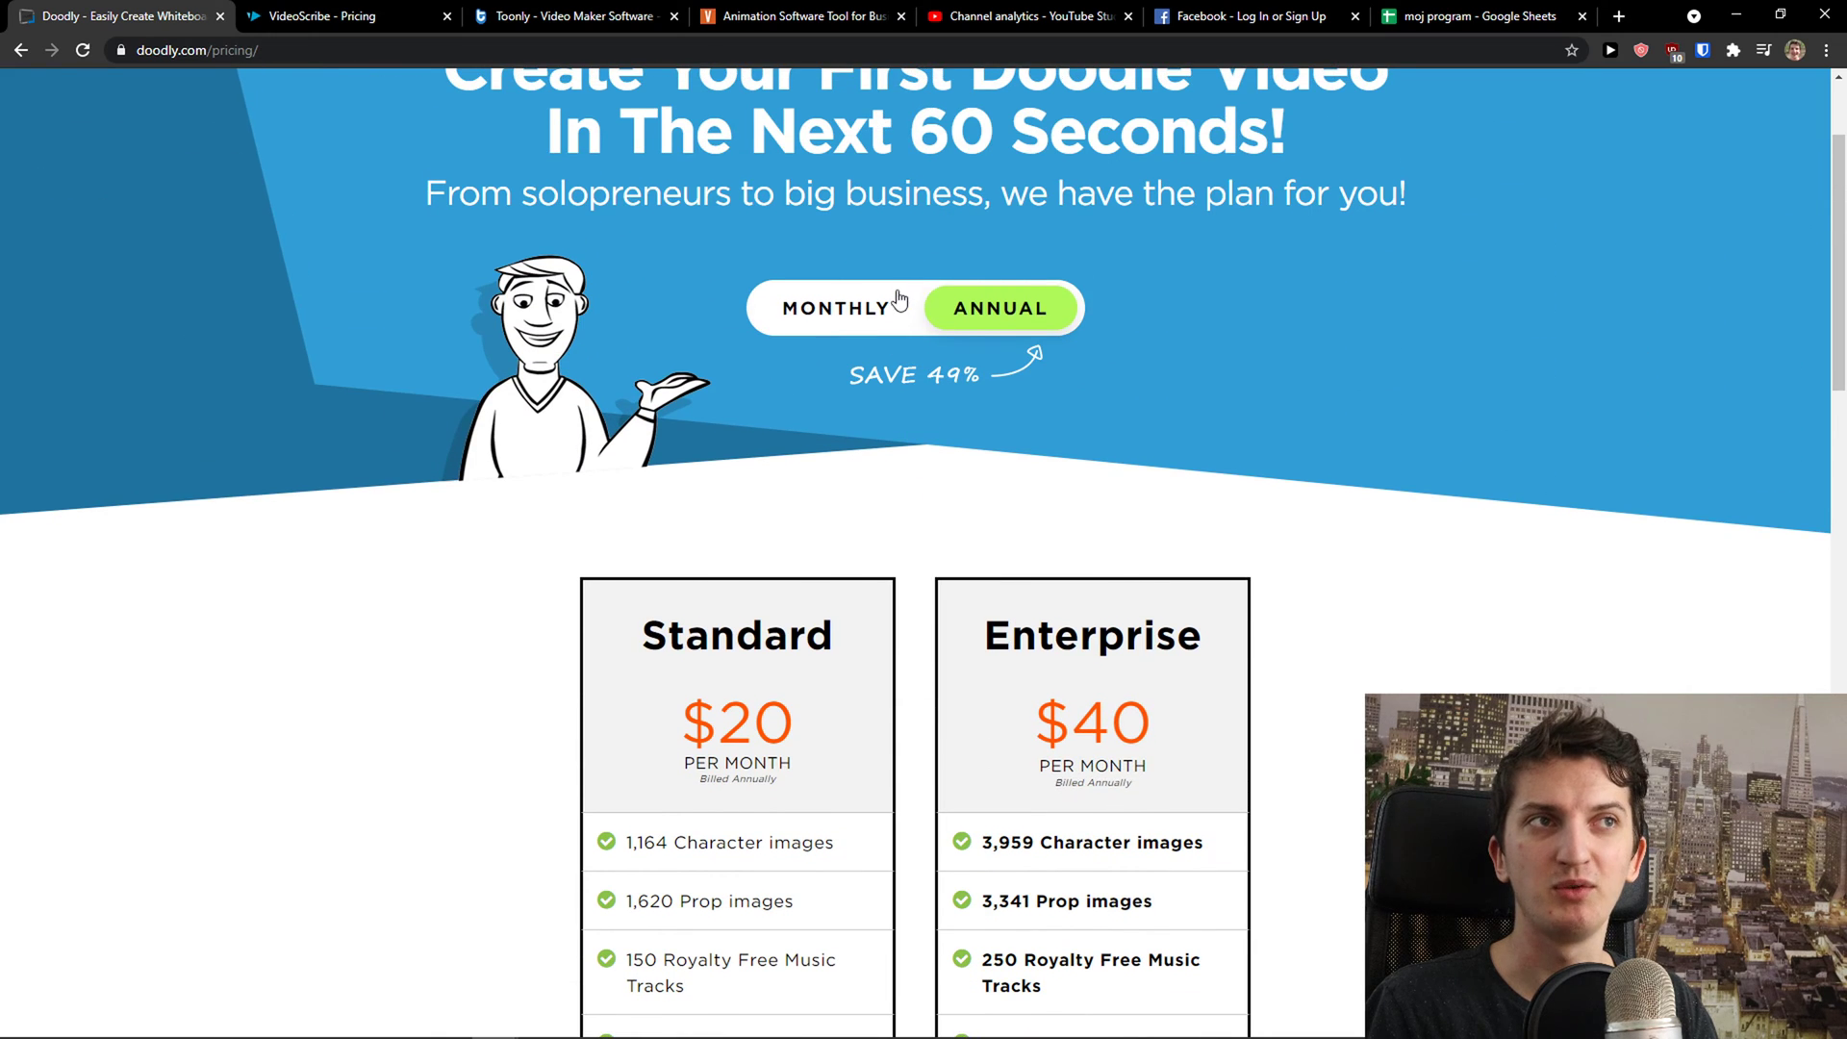
click(899, 301)
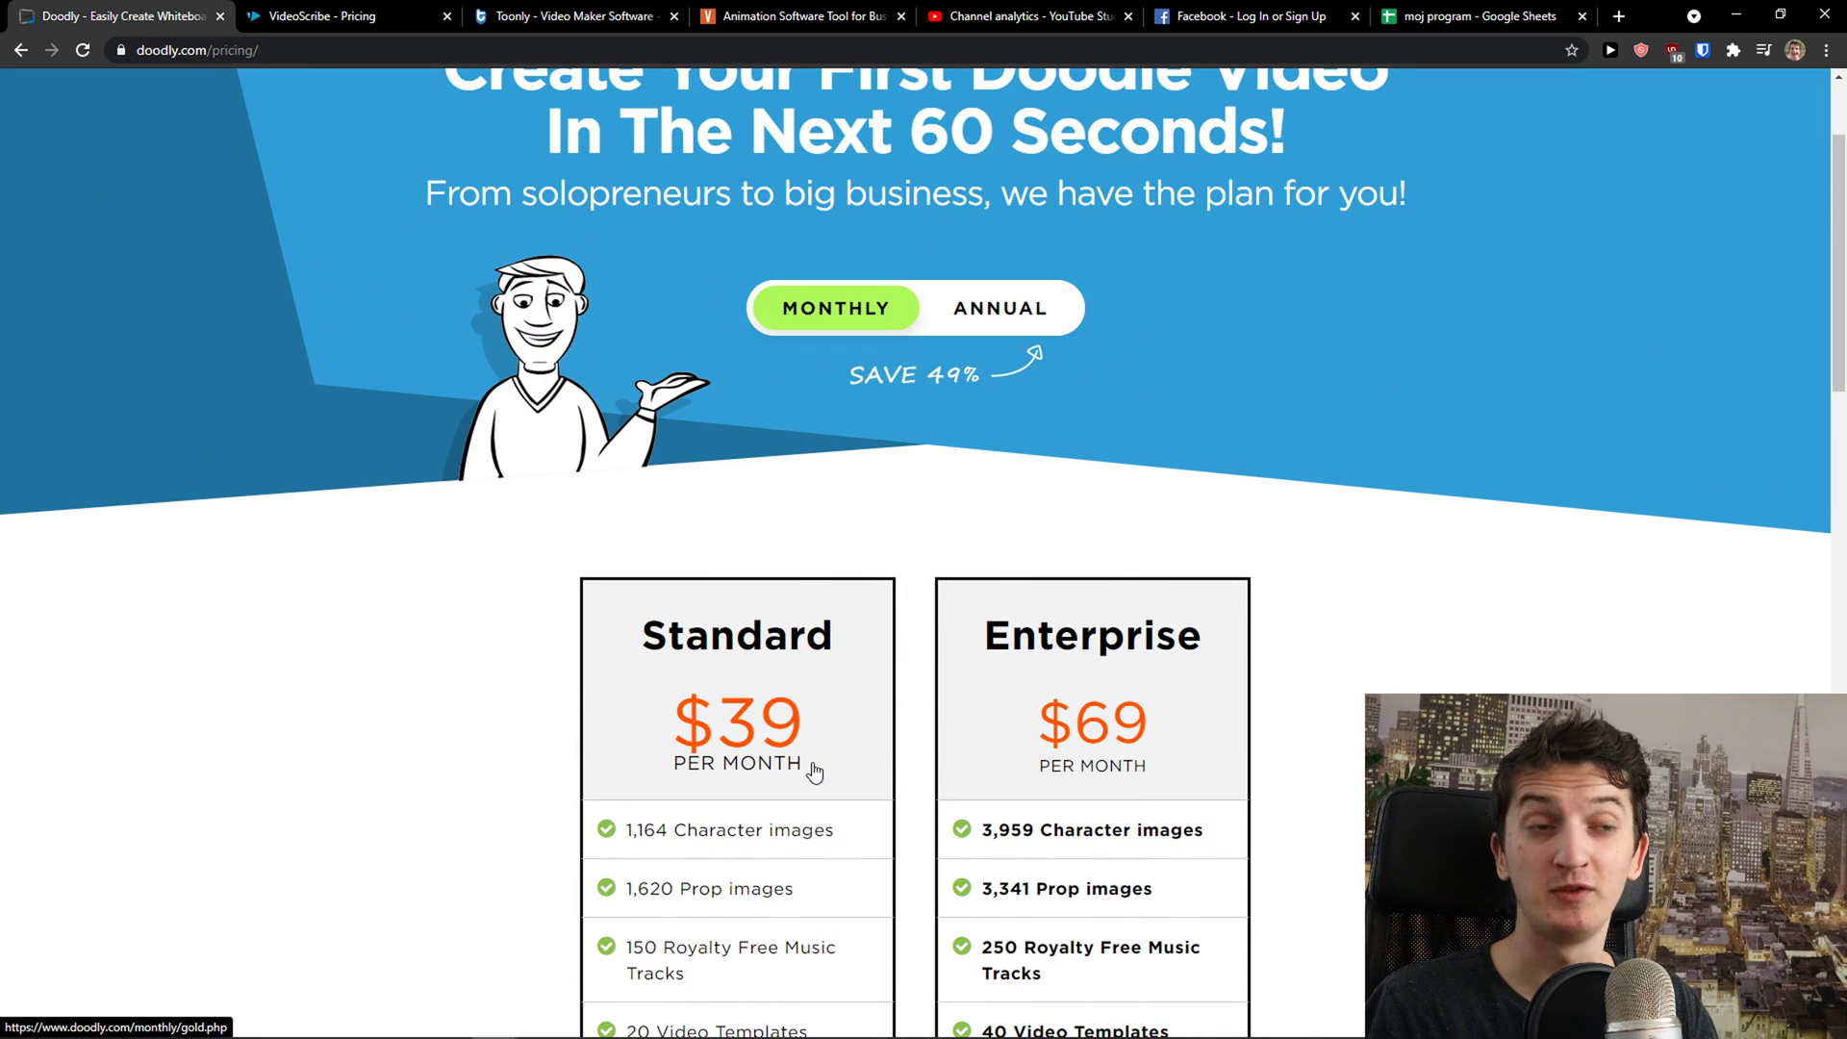
Back in Doodly, try the locked Police Woman character and dismiss the colour addon offer.
click(733, 1023)
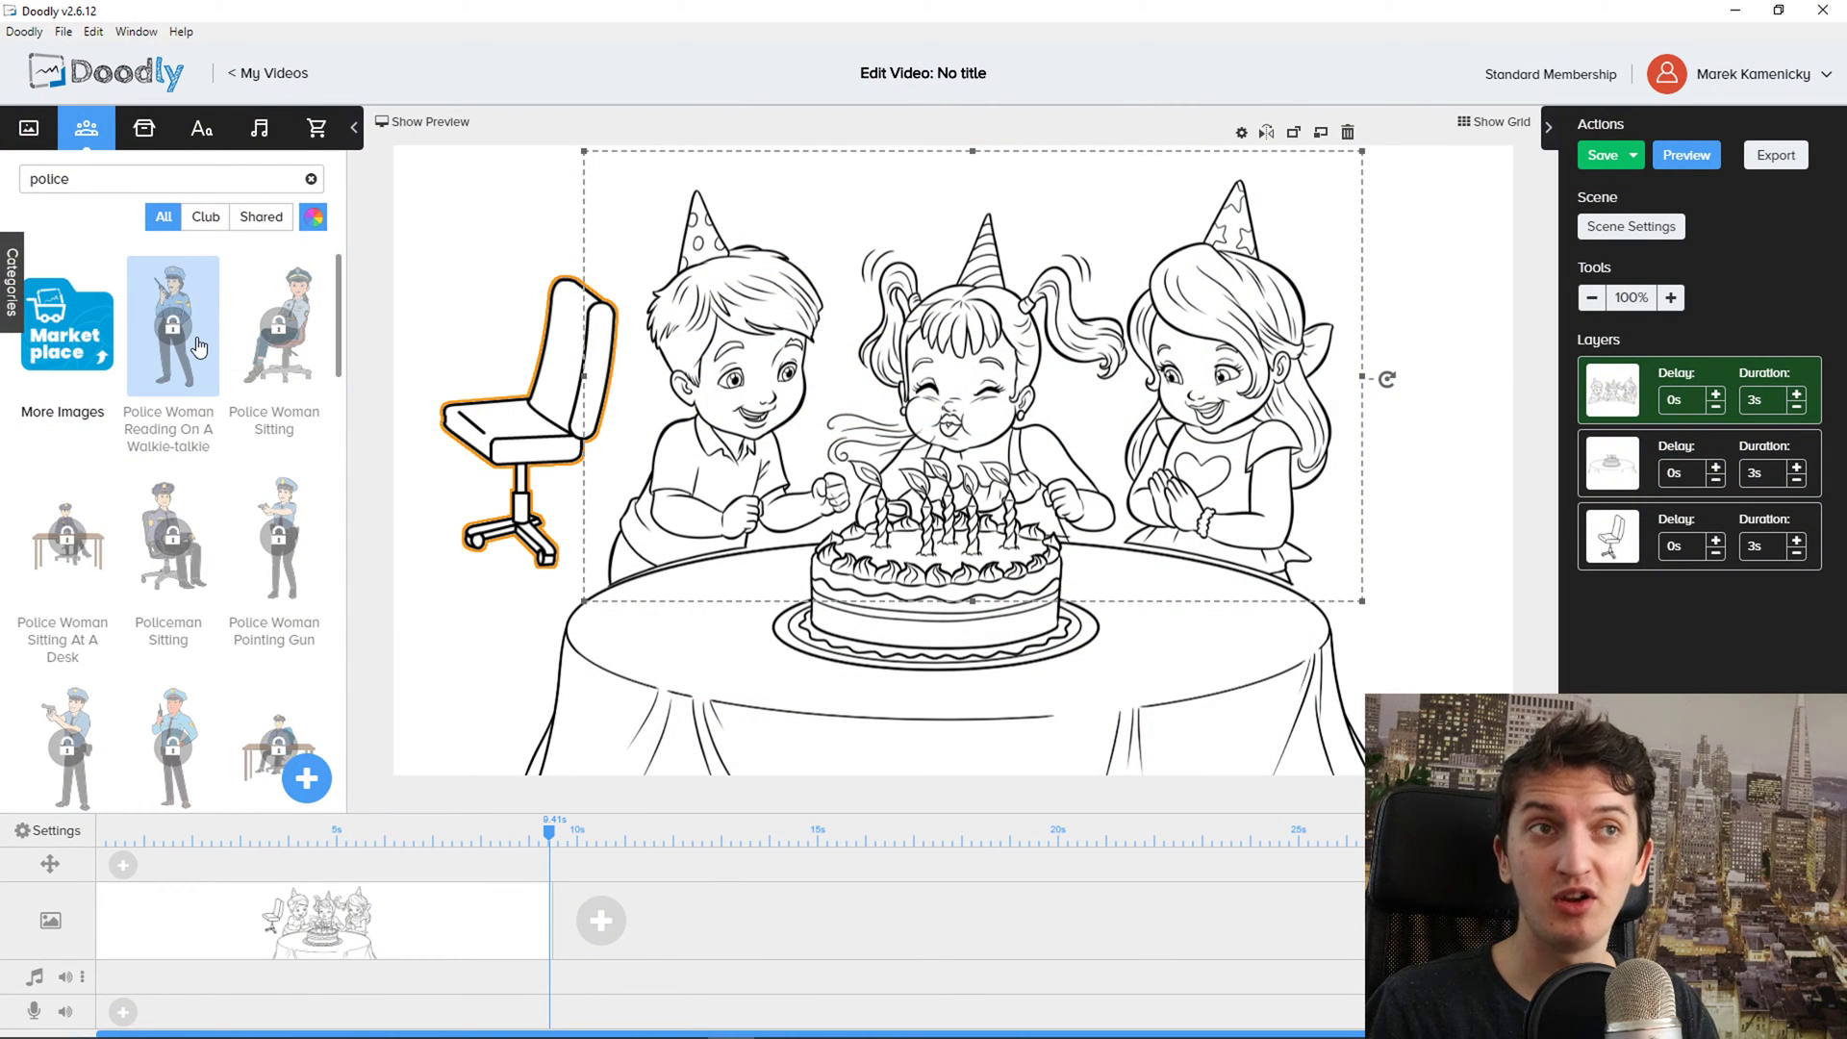
click(198, 346)
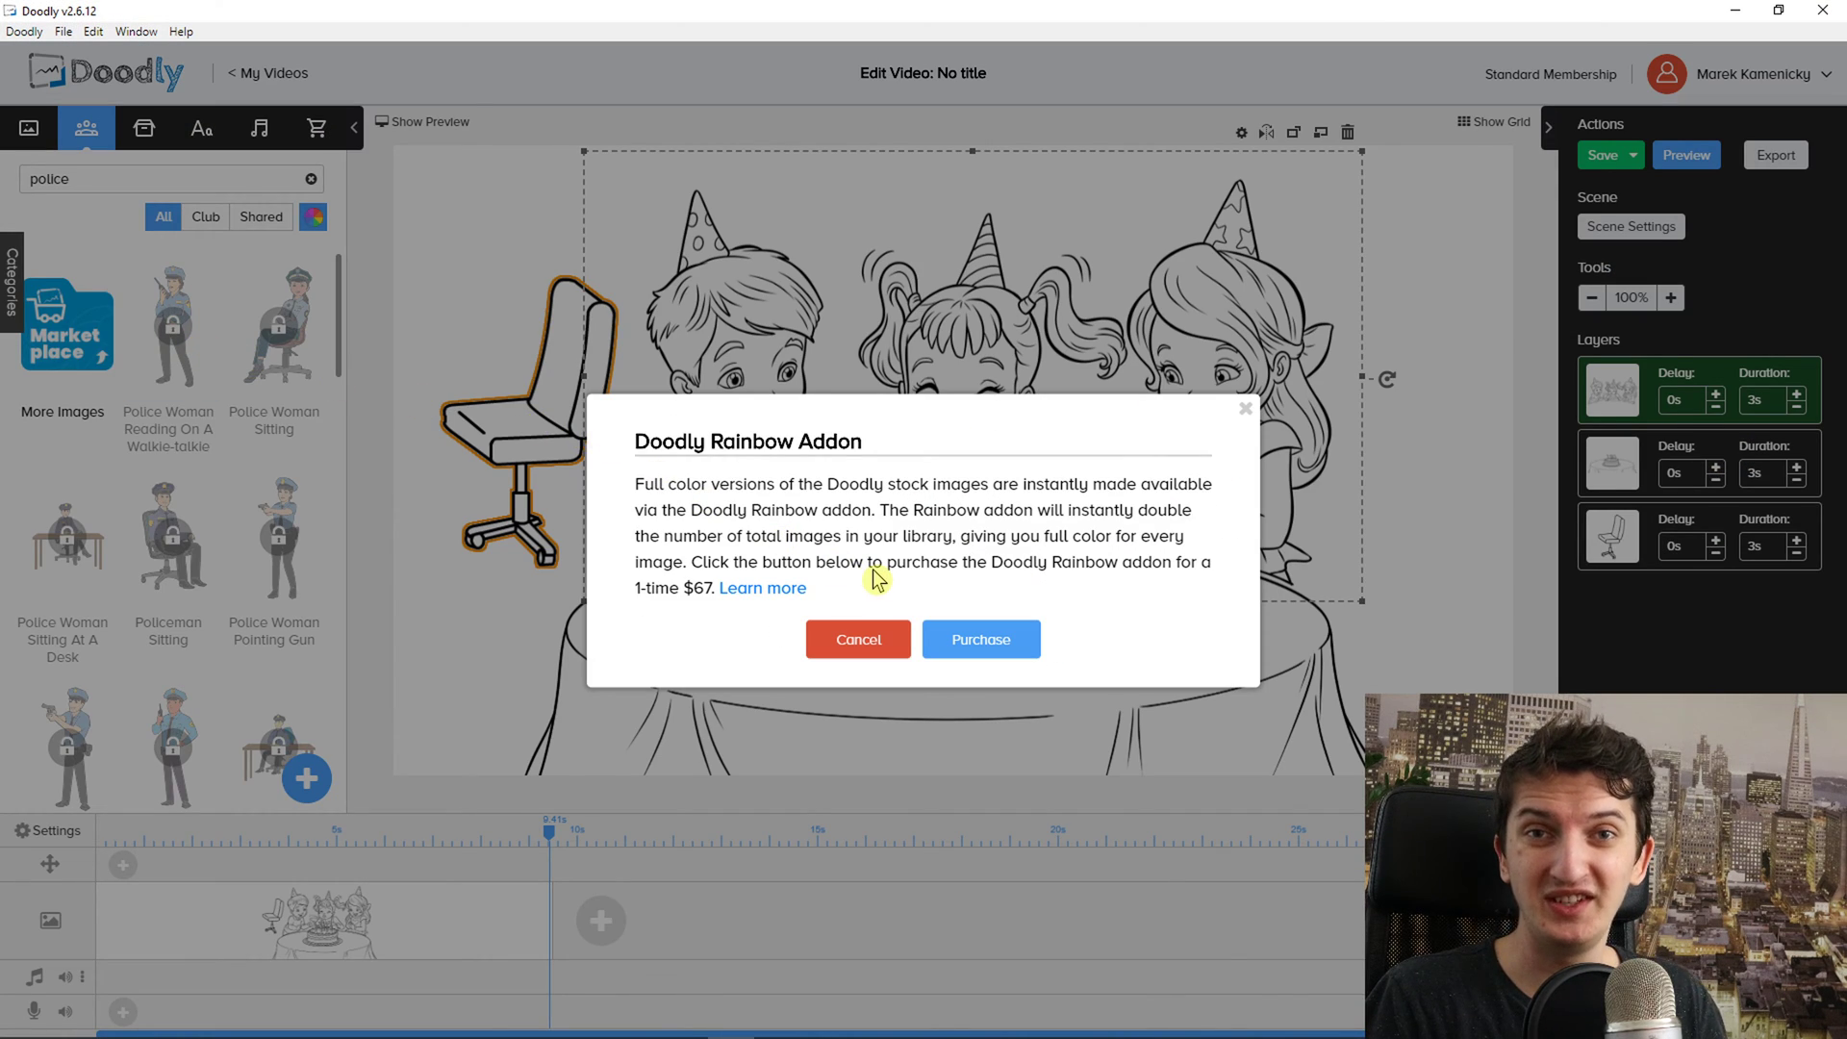
click(1244, 408)
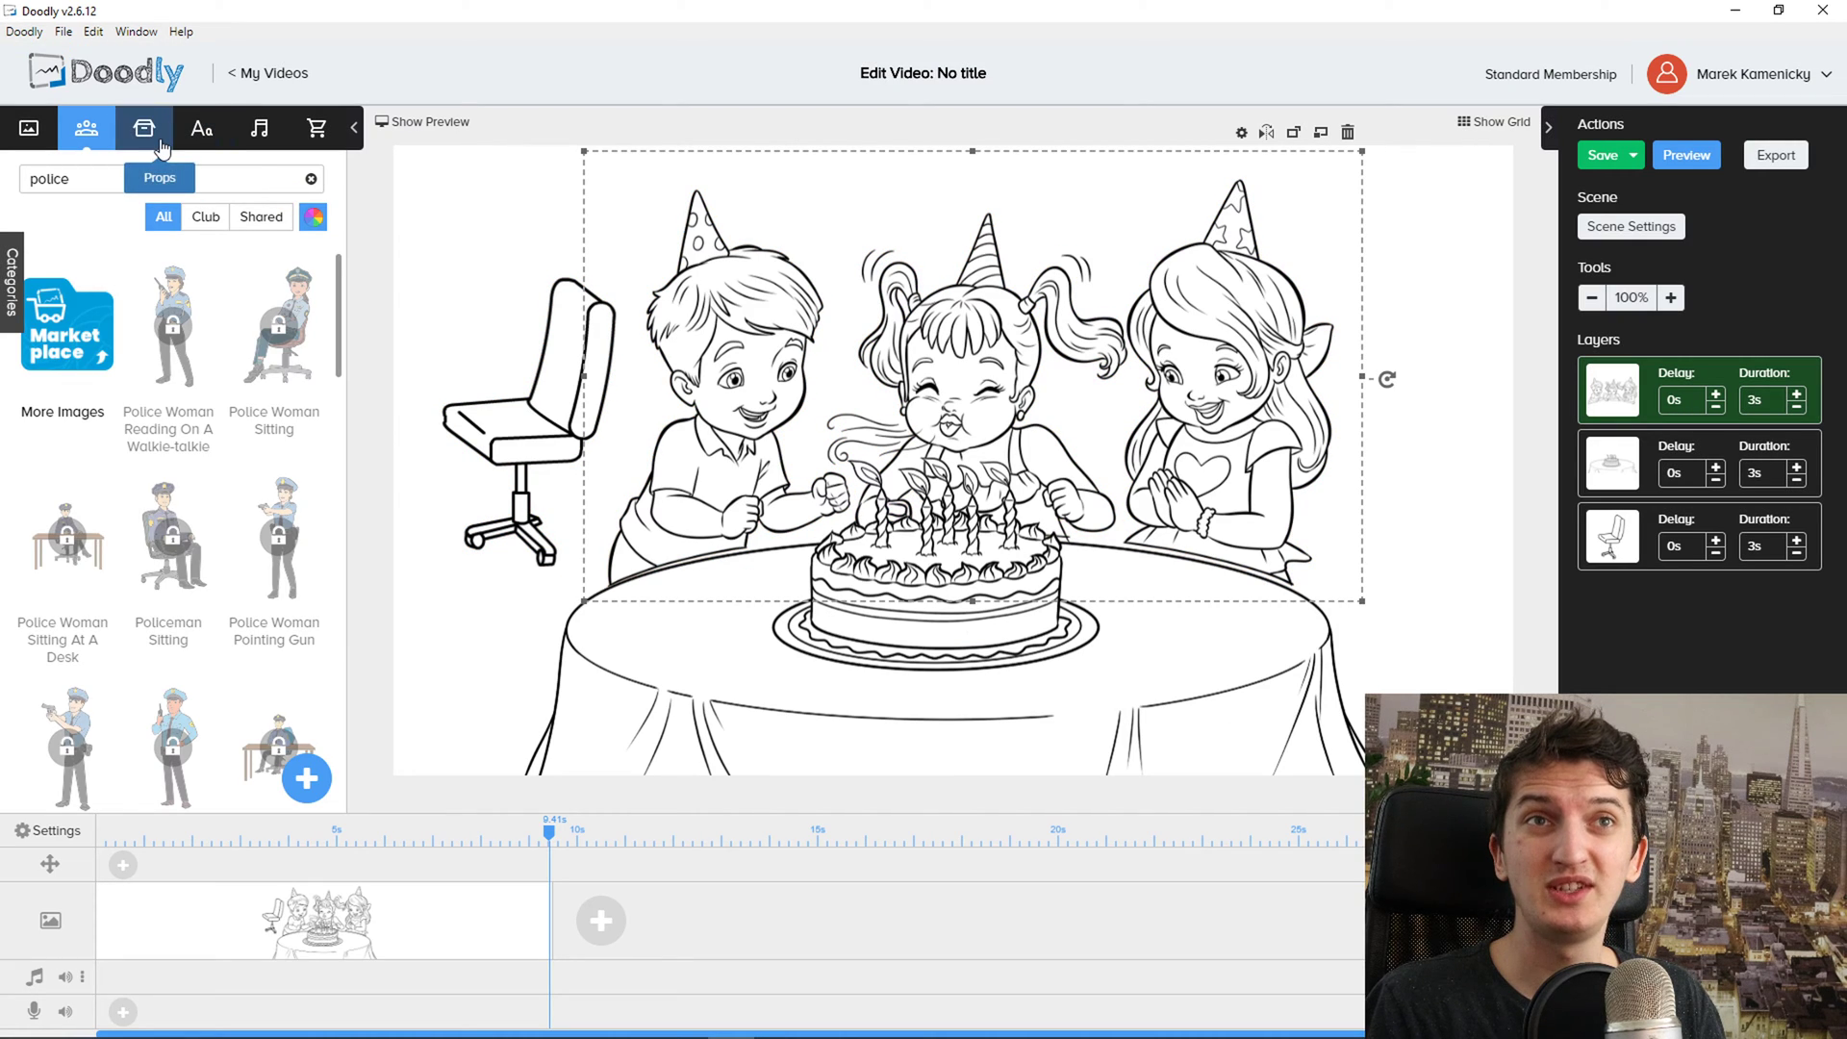
Browse the Props and Scenes libraries, nudging the party children slightly along the way.
click(161, 144)
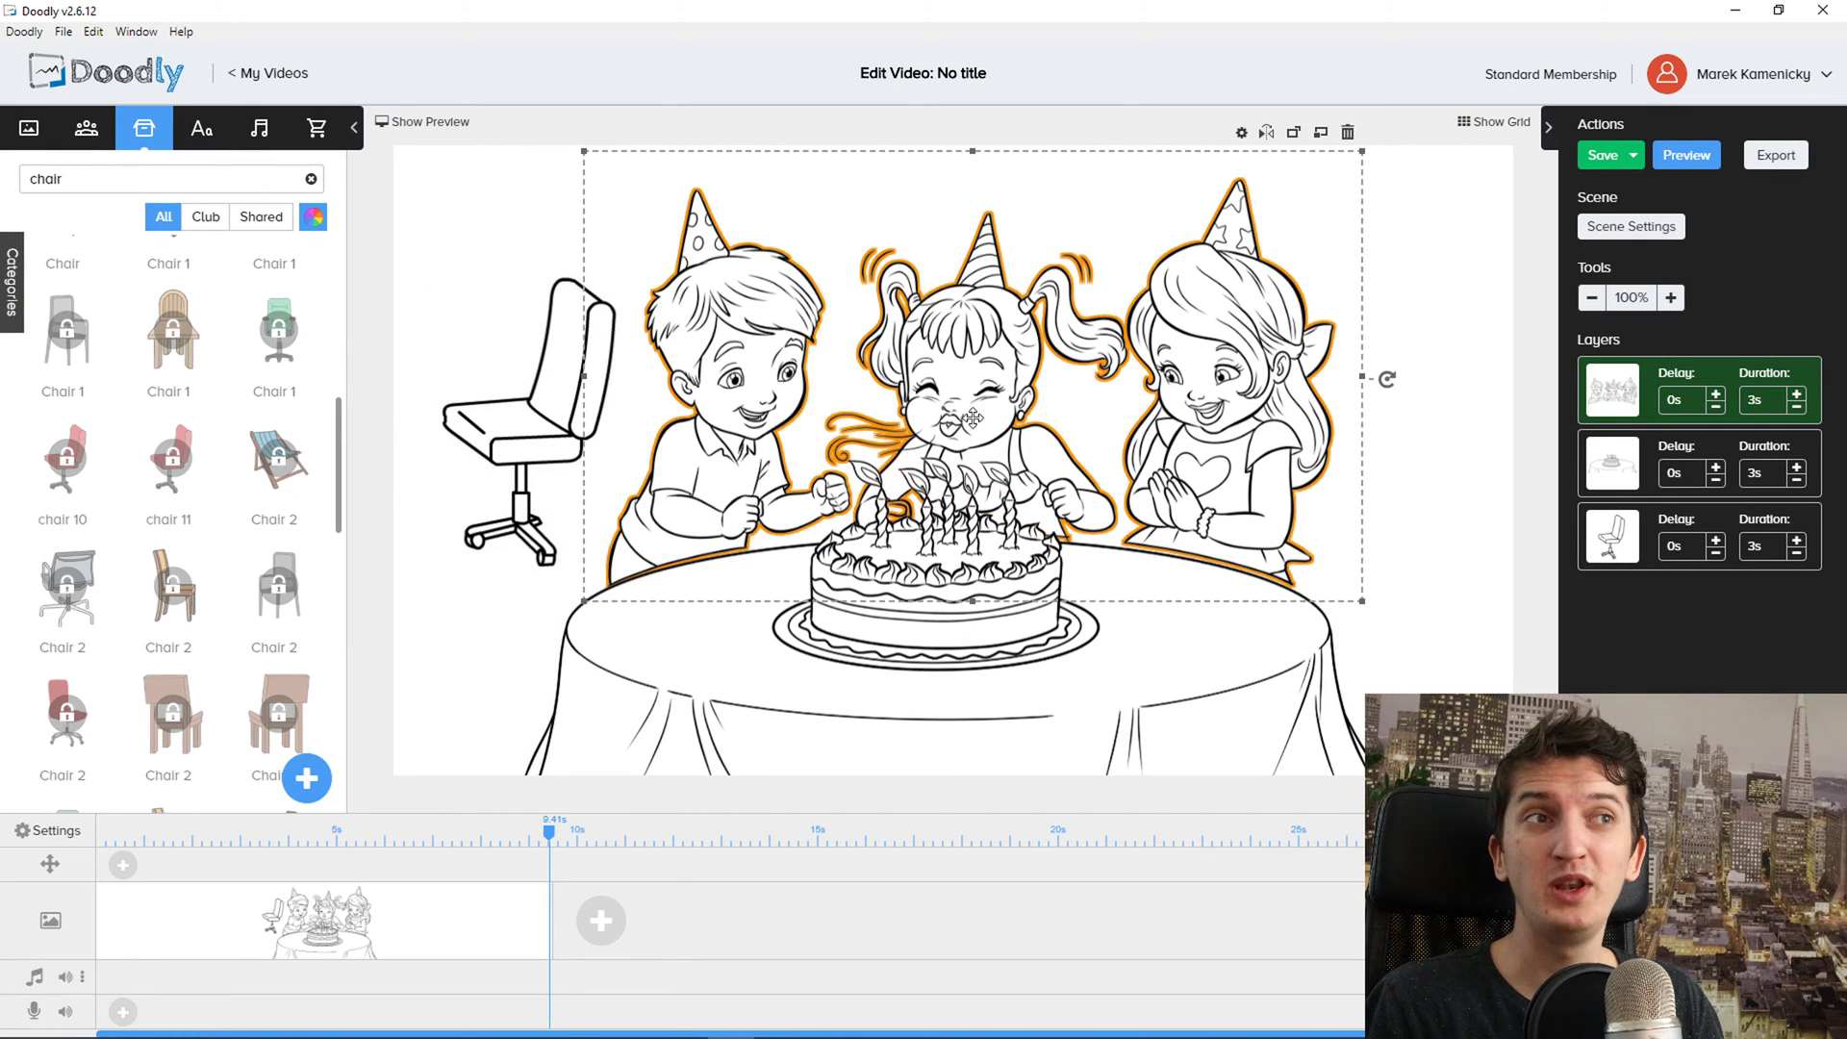
drag(973, 417, 976, 424)
click(29, 128)
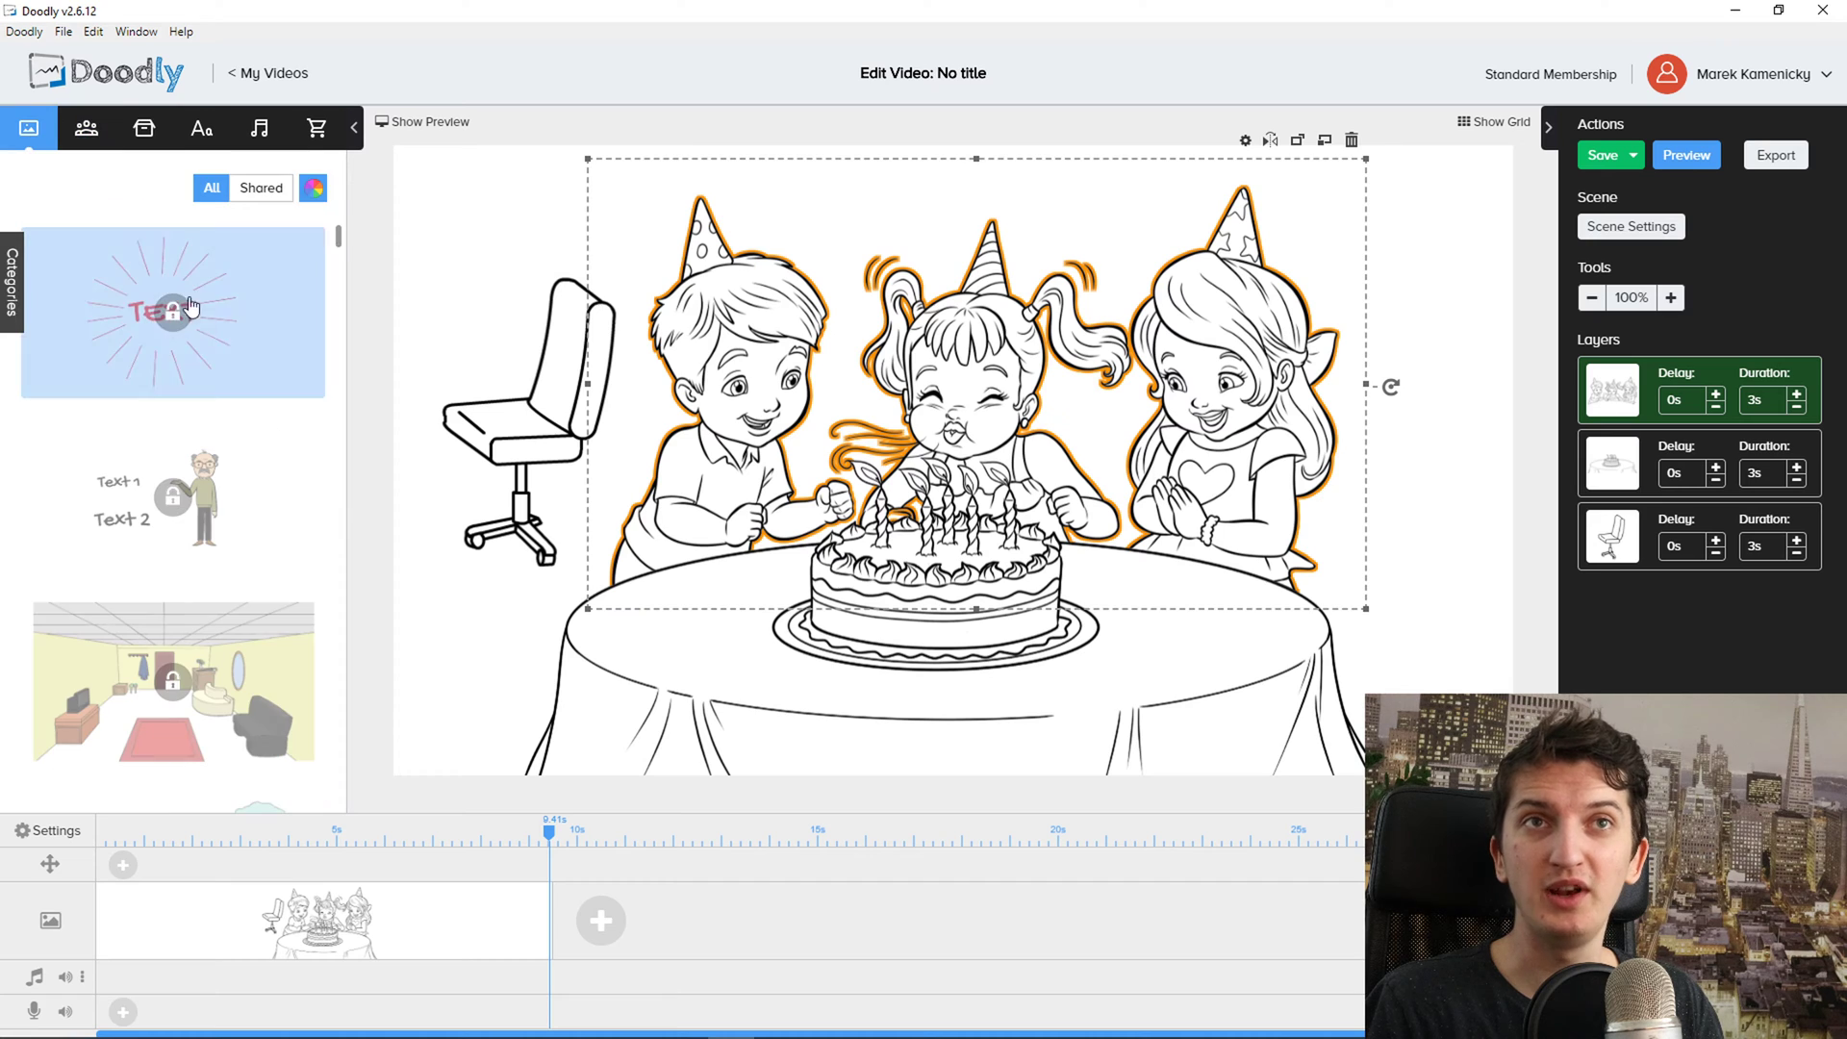
scroll(190, 306, down, 3)
scroll(253, 443, down, 8)
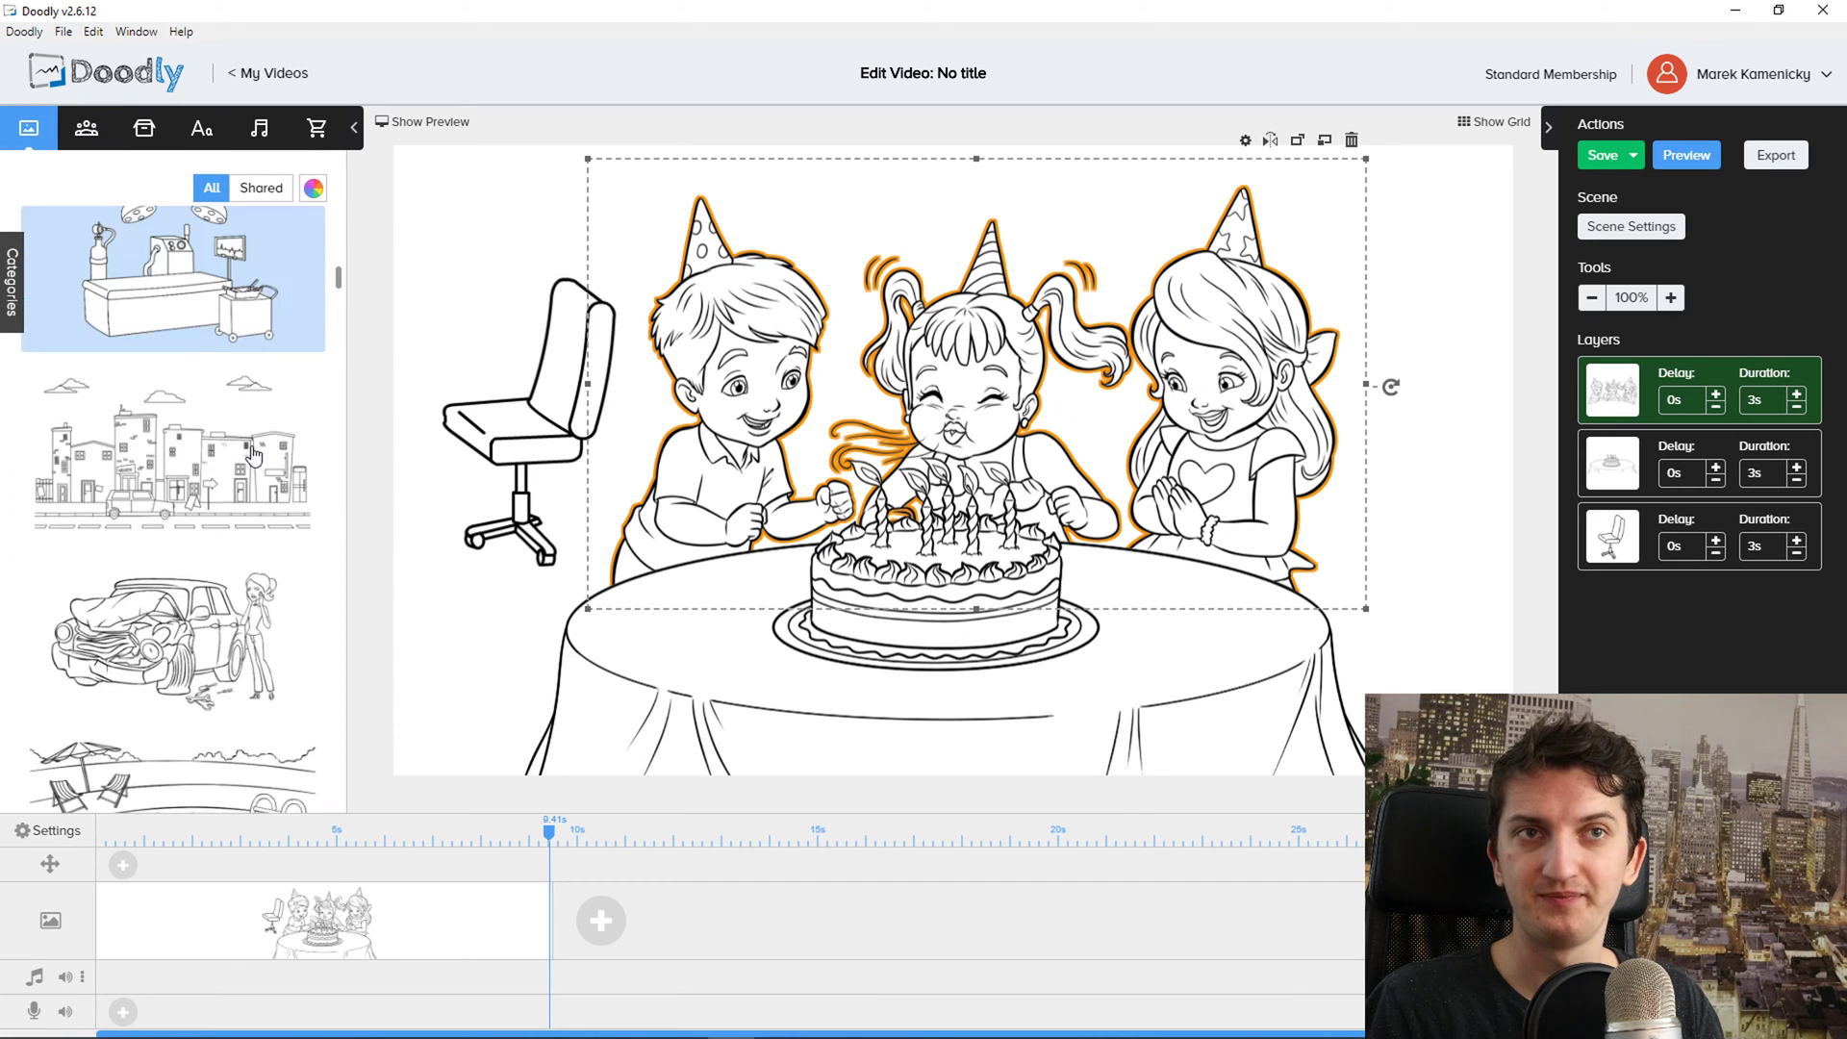
scroll(253, 452, down, 5)
Move the party children lower on the canvas and return to the police characters list.
mouse_move(708, 366)
mouse_down()
mouse_move(725, 366)
mouse_move(698, 363)
mouse_up()
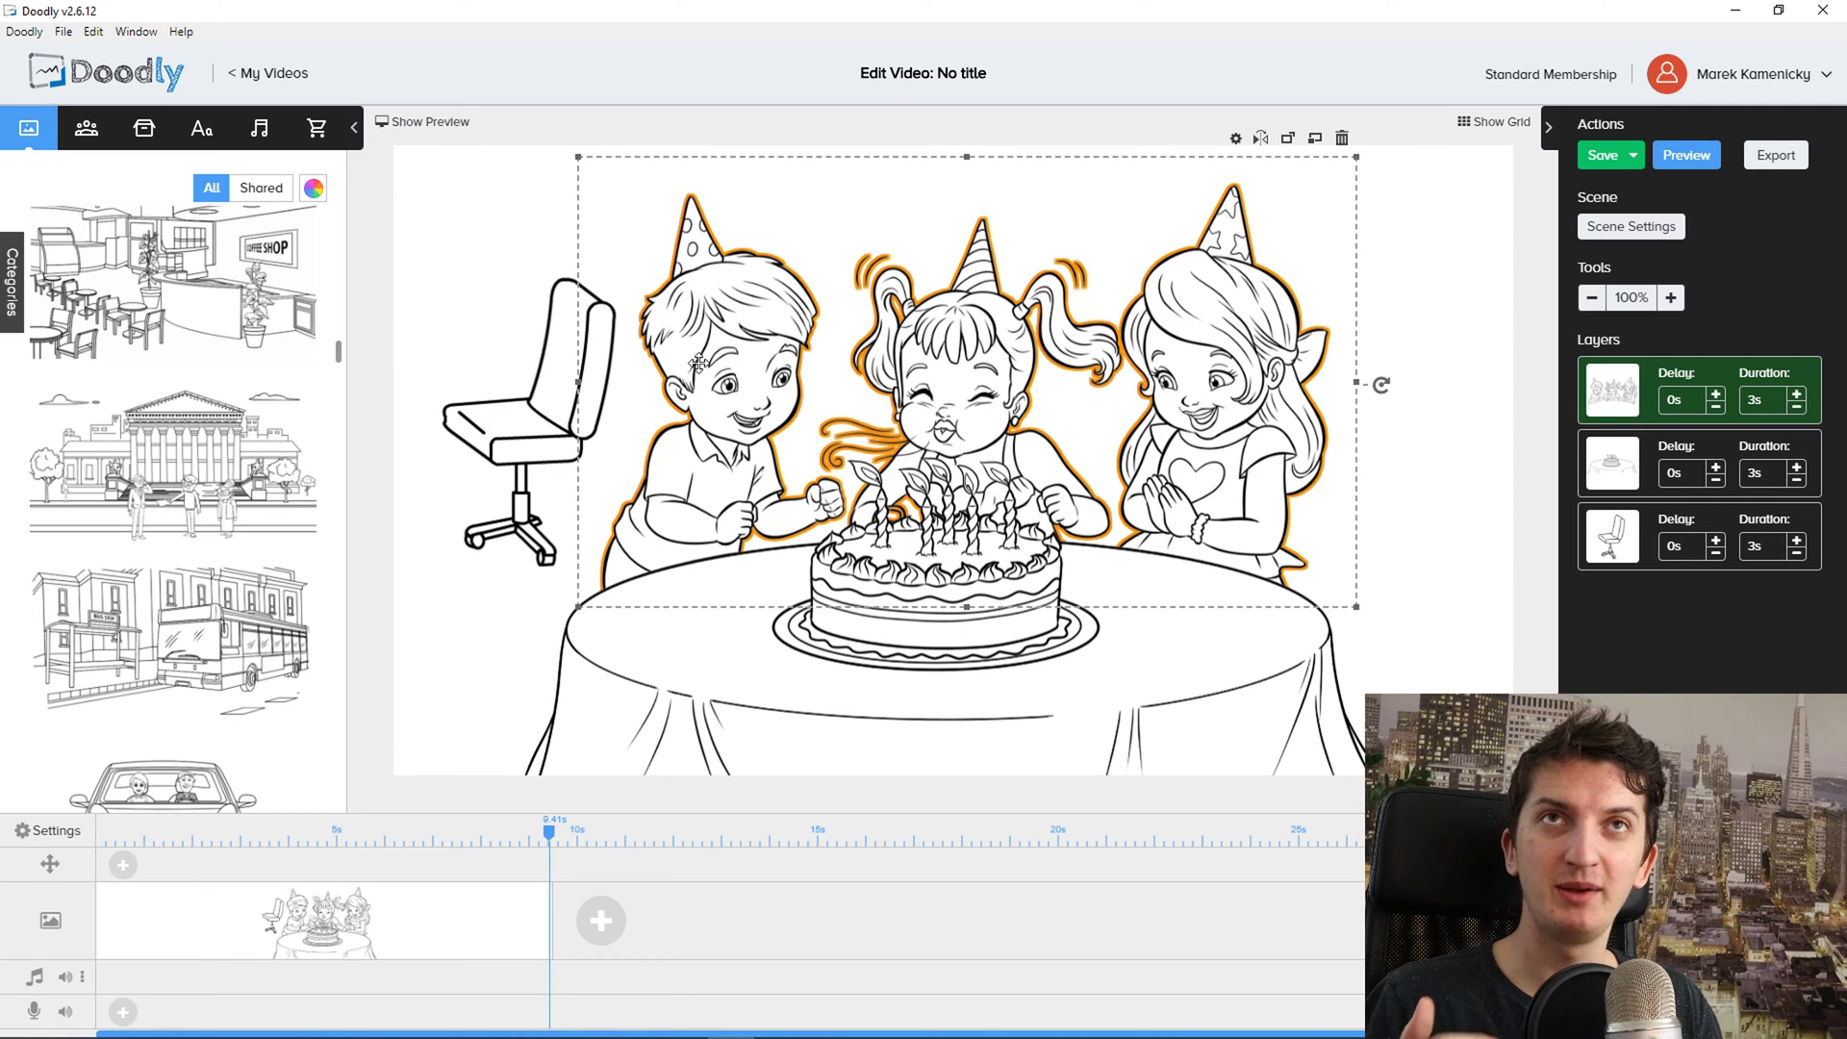
drag(698, 364, 692, 371)
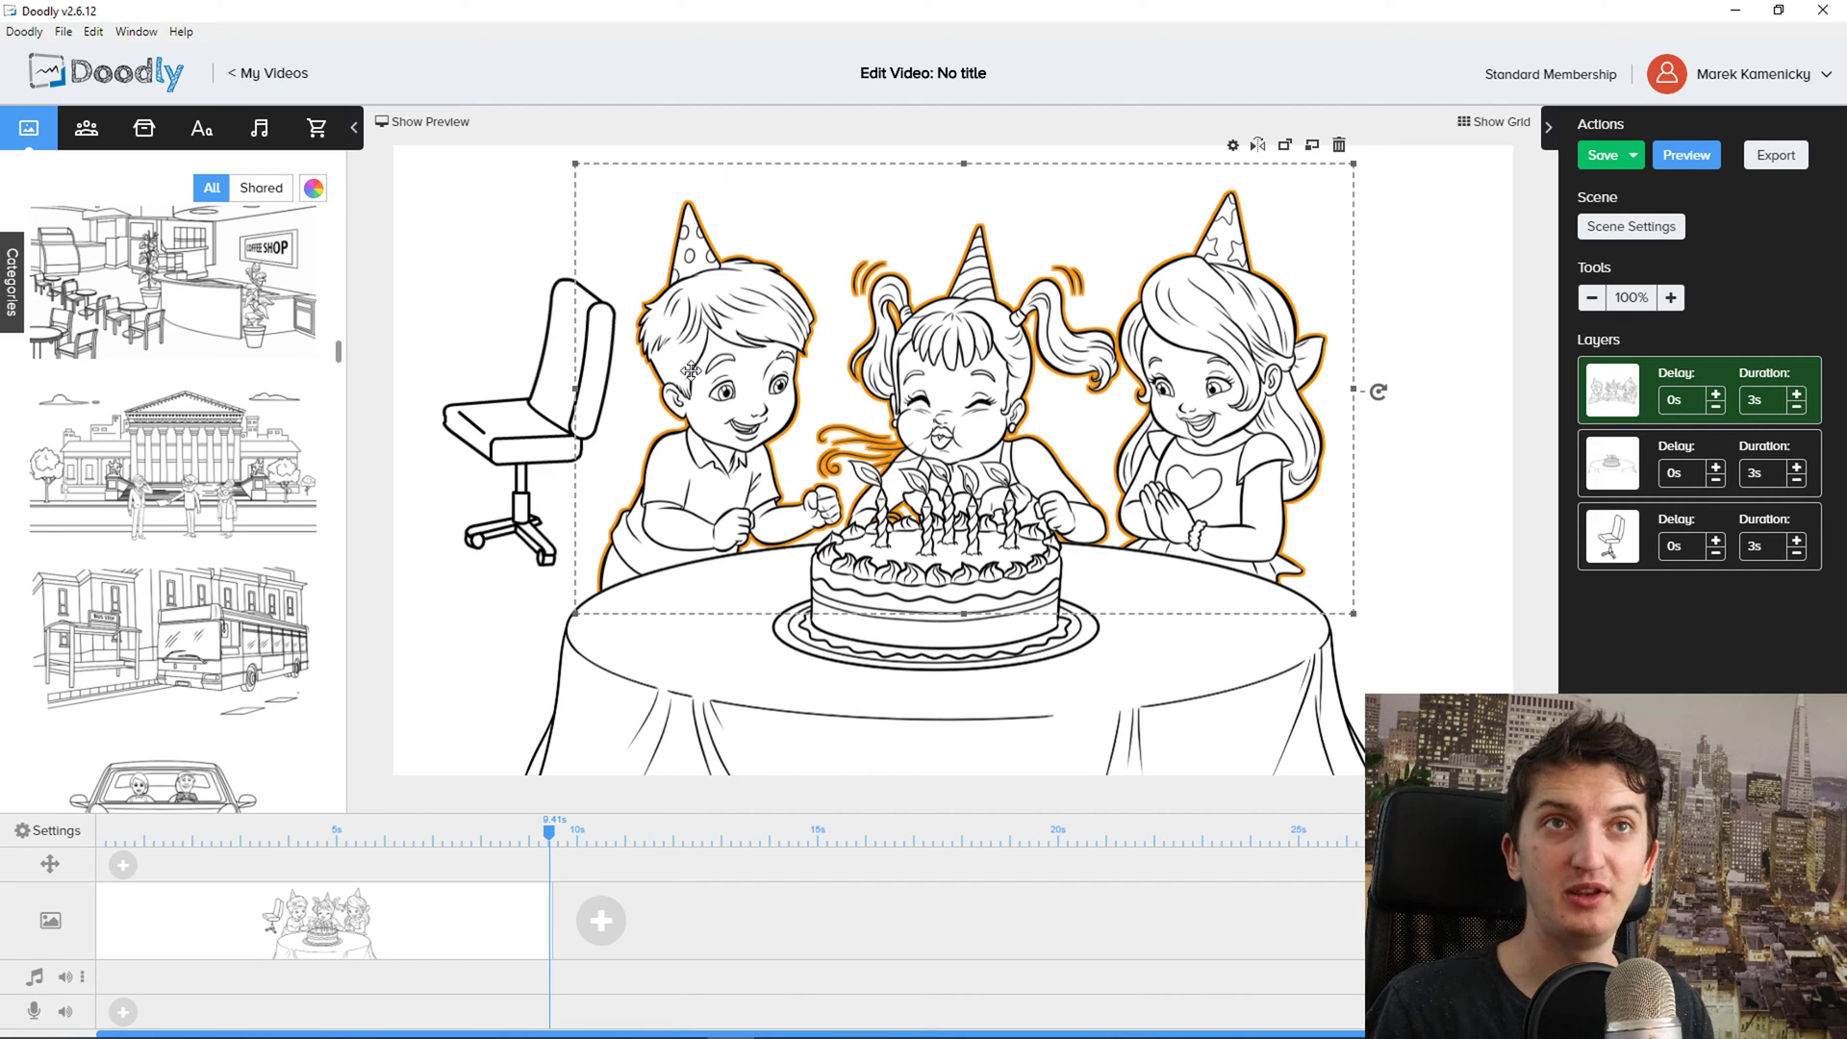
drag(793, 364, 787, 388)
click(87, 128)
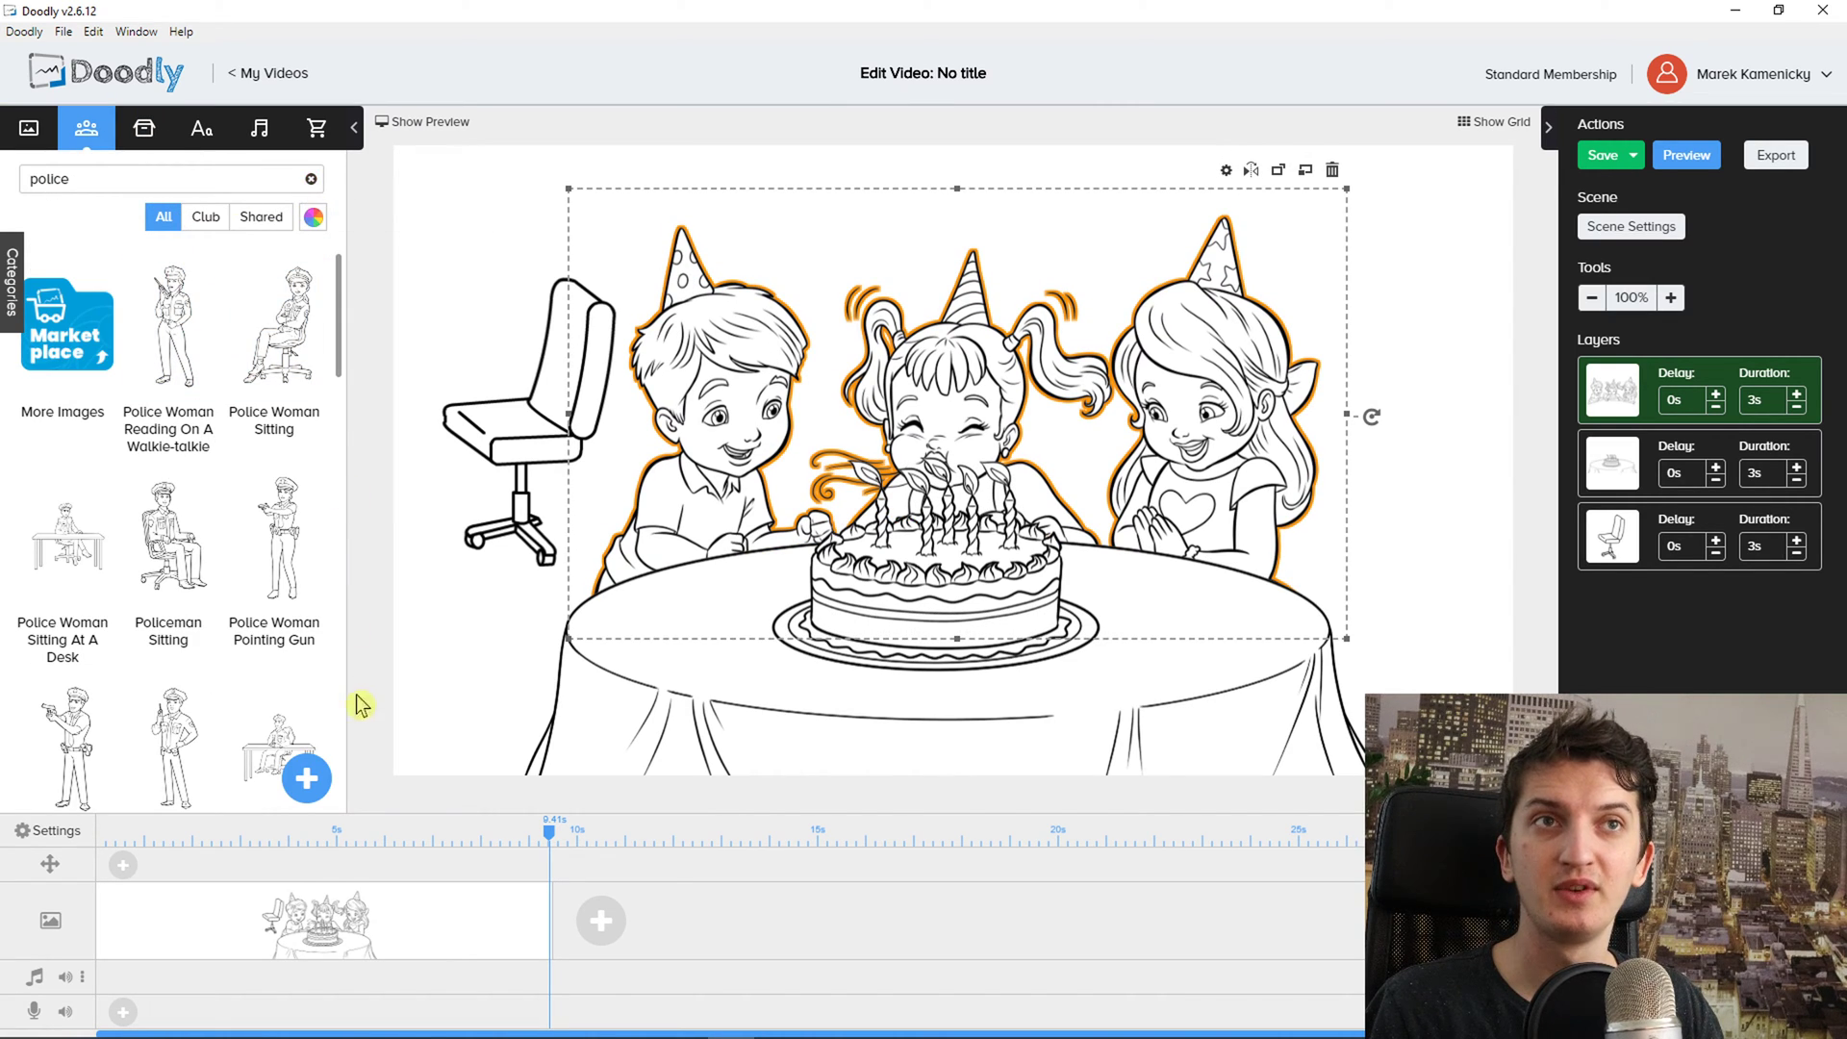
Cancel a custom character upload, shift the party group left, and minimize Doodly to the pricing page.
click(306, 778)
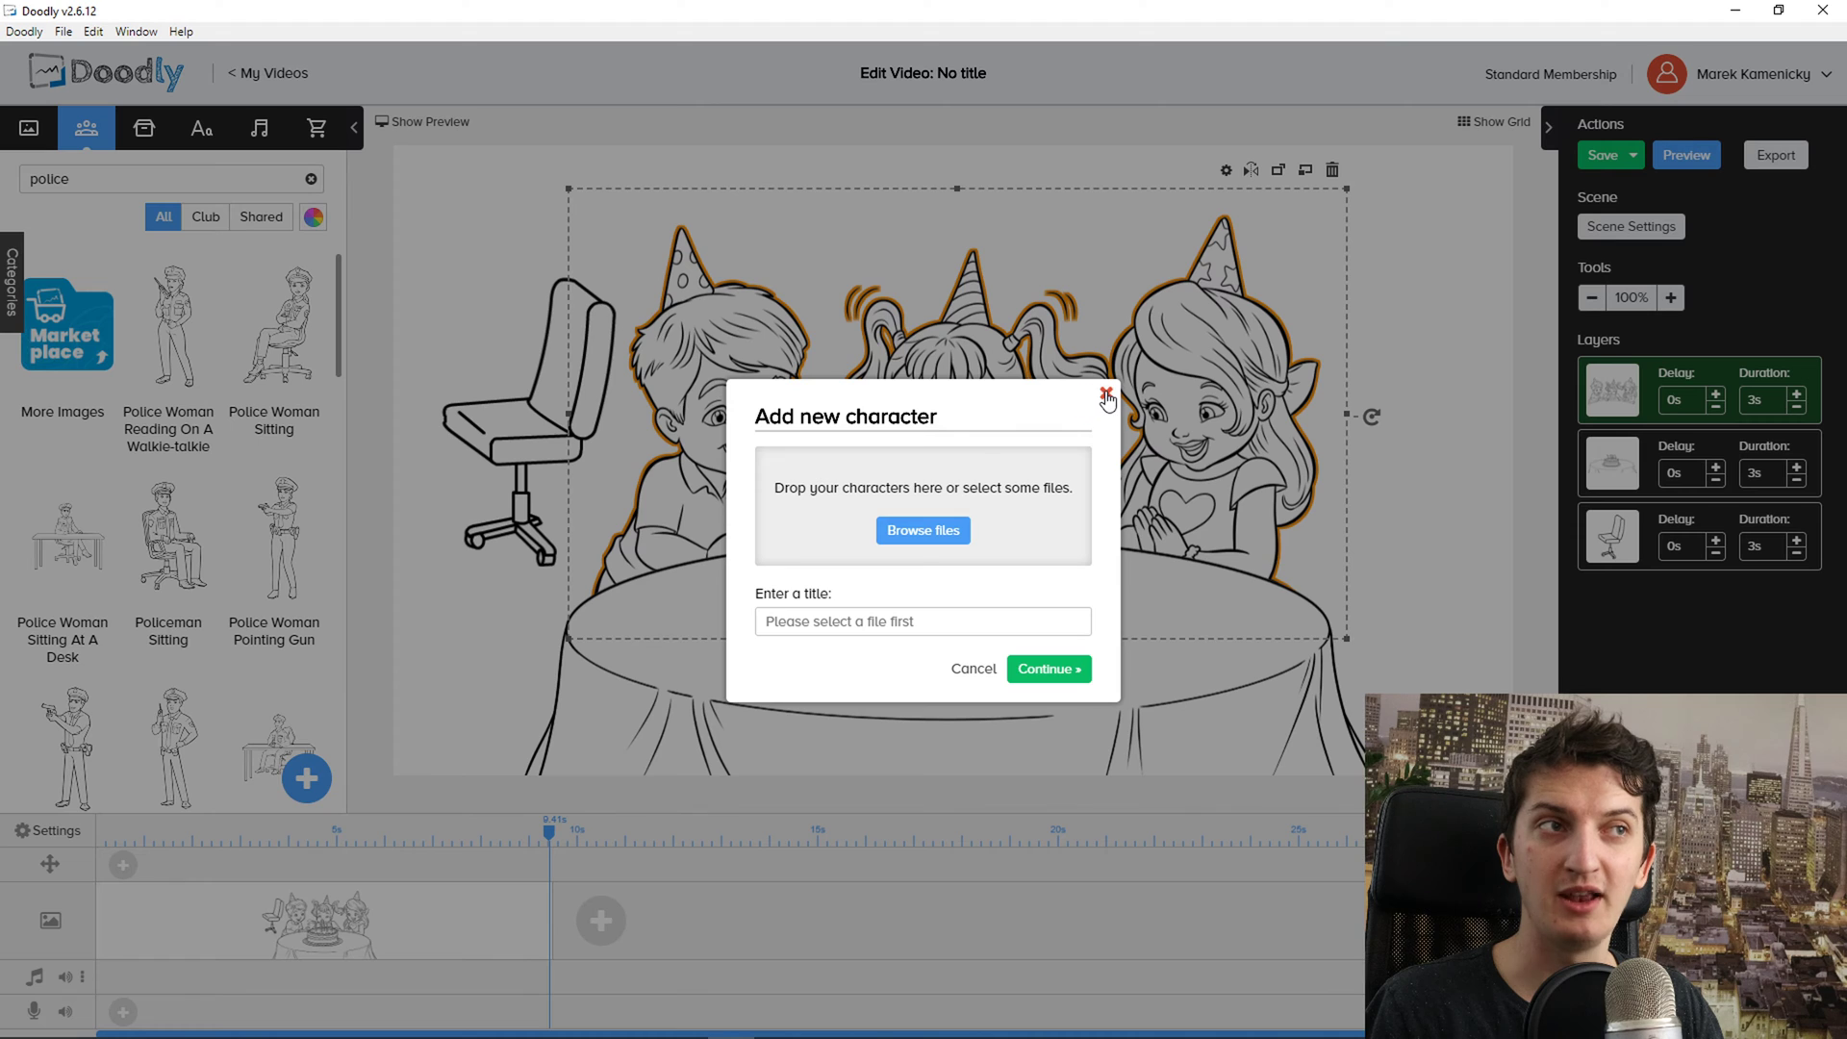
click(1106, 395)
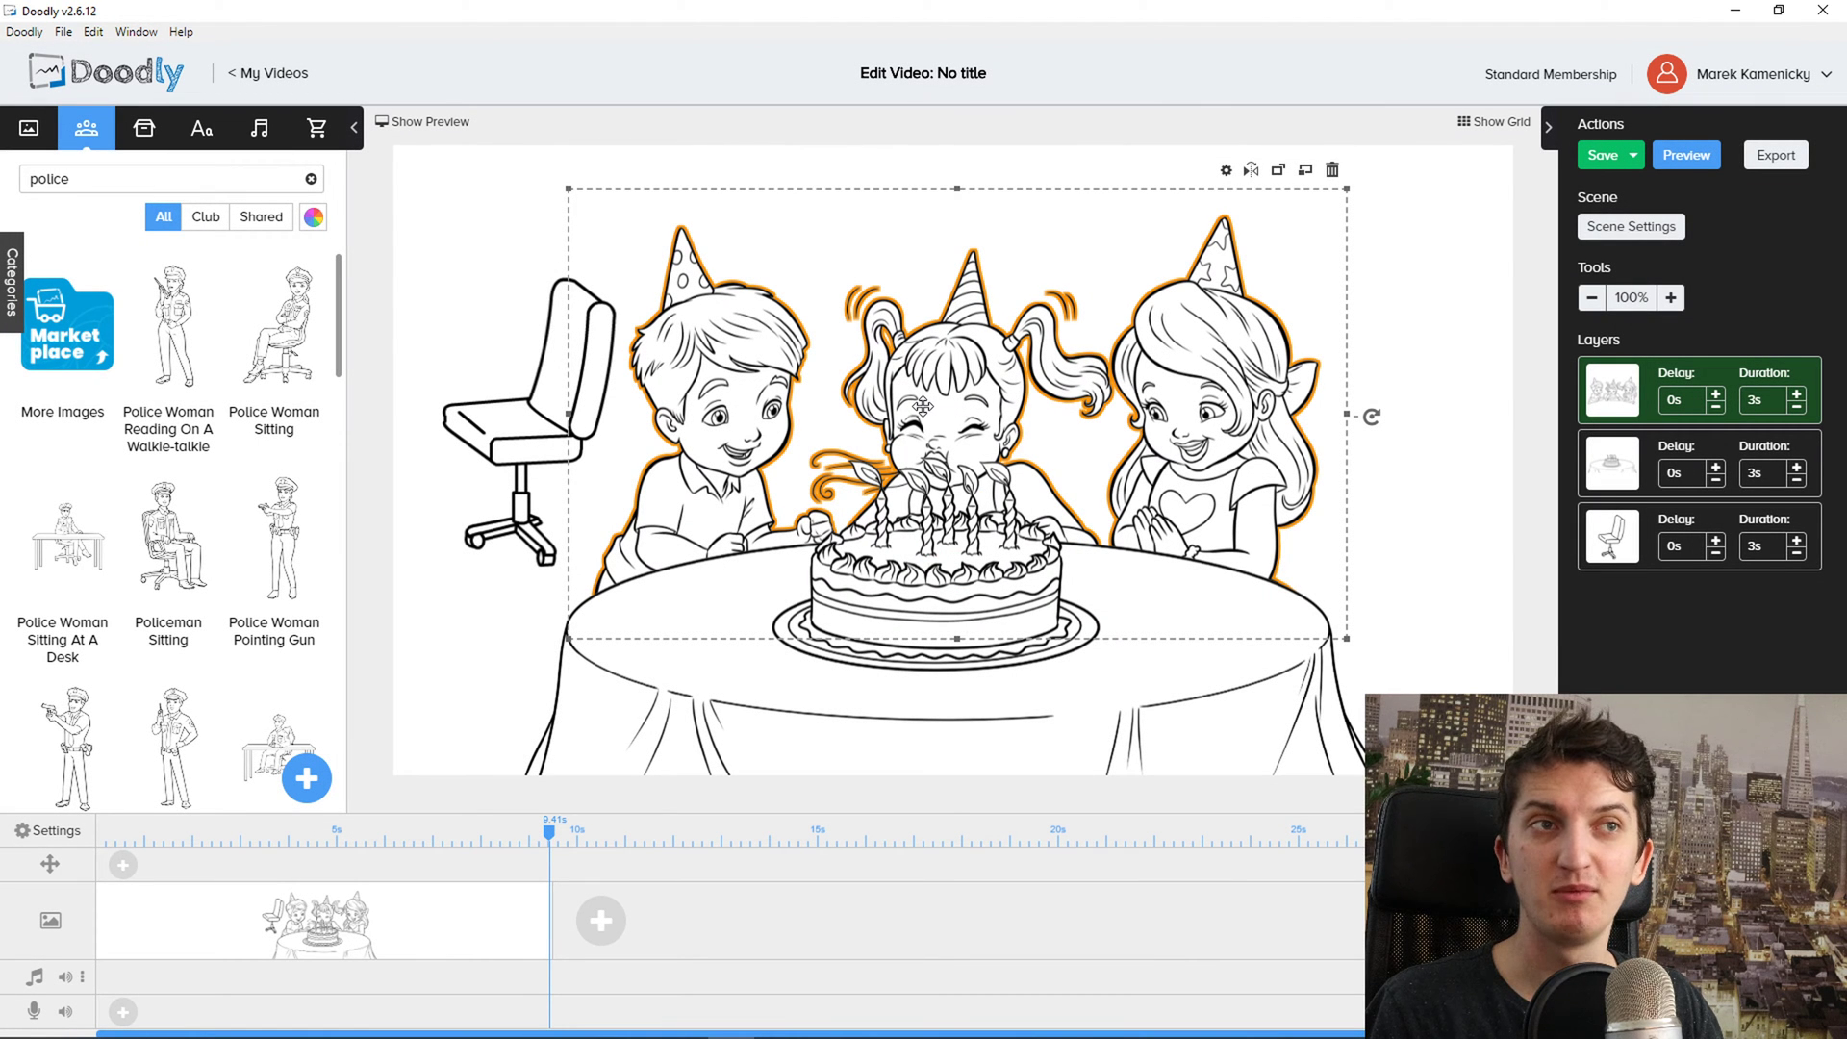
drag(920, 405, 872, 414)
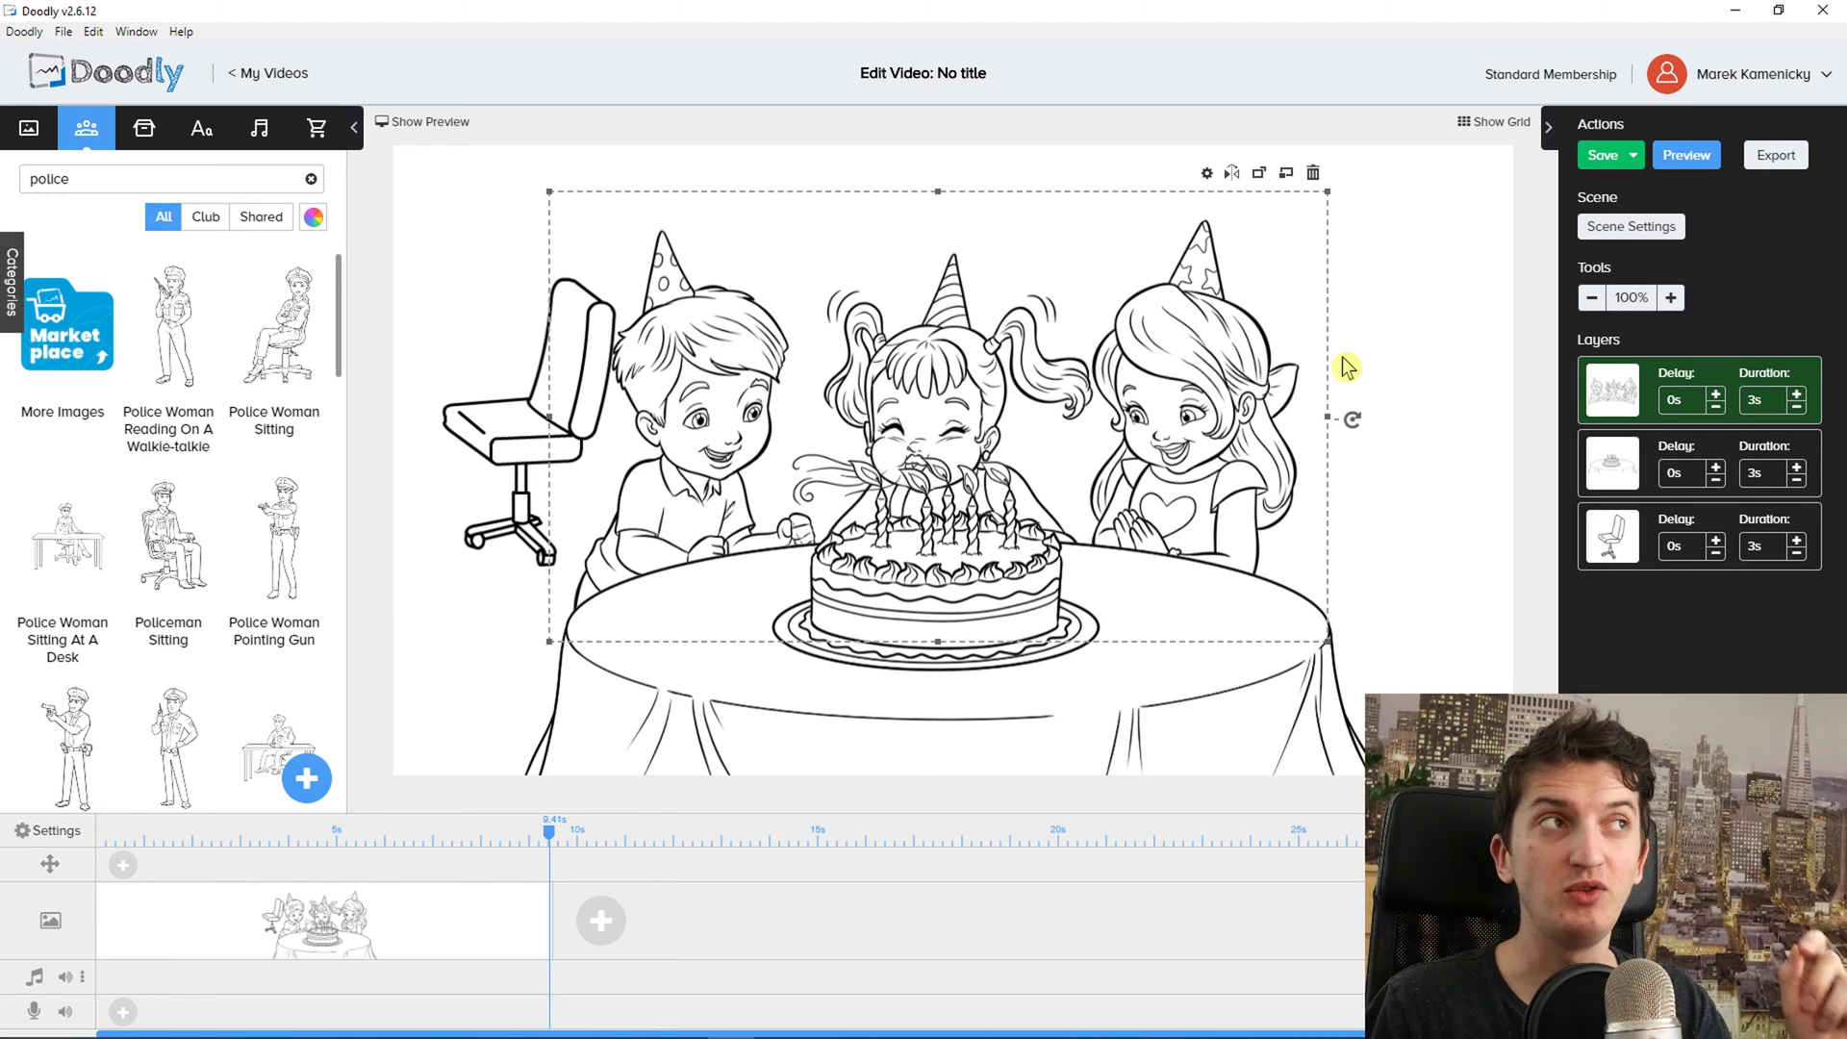
click(1735, 9)
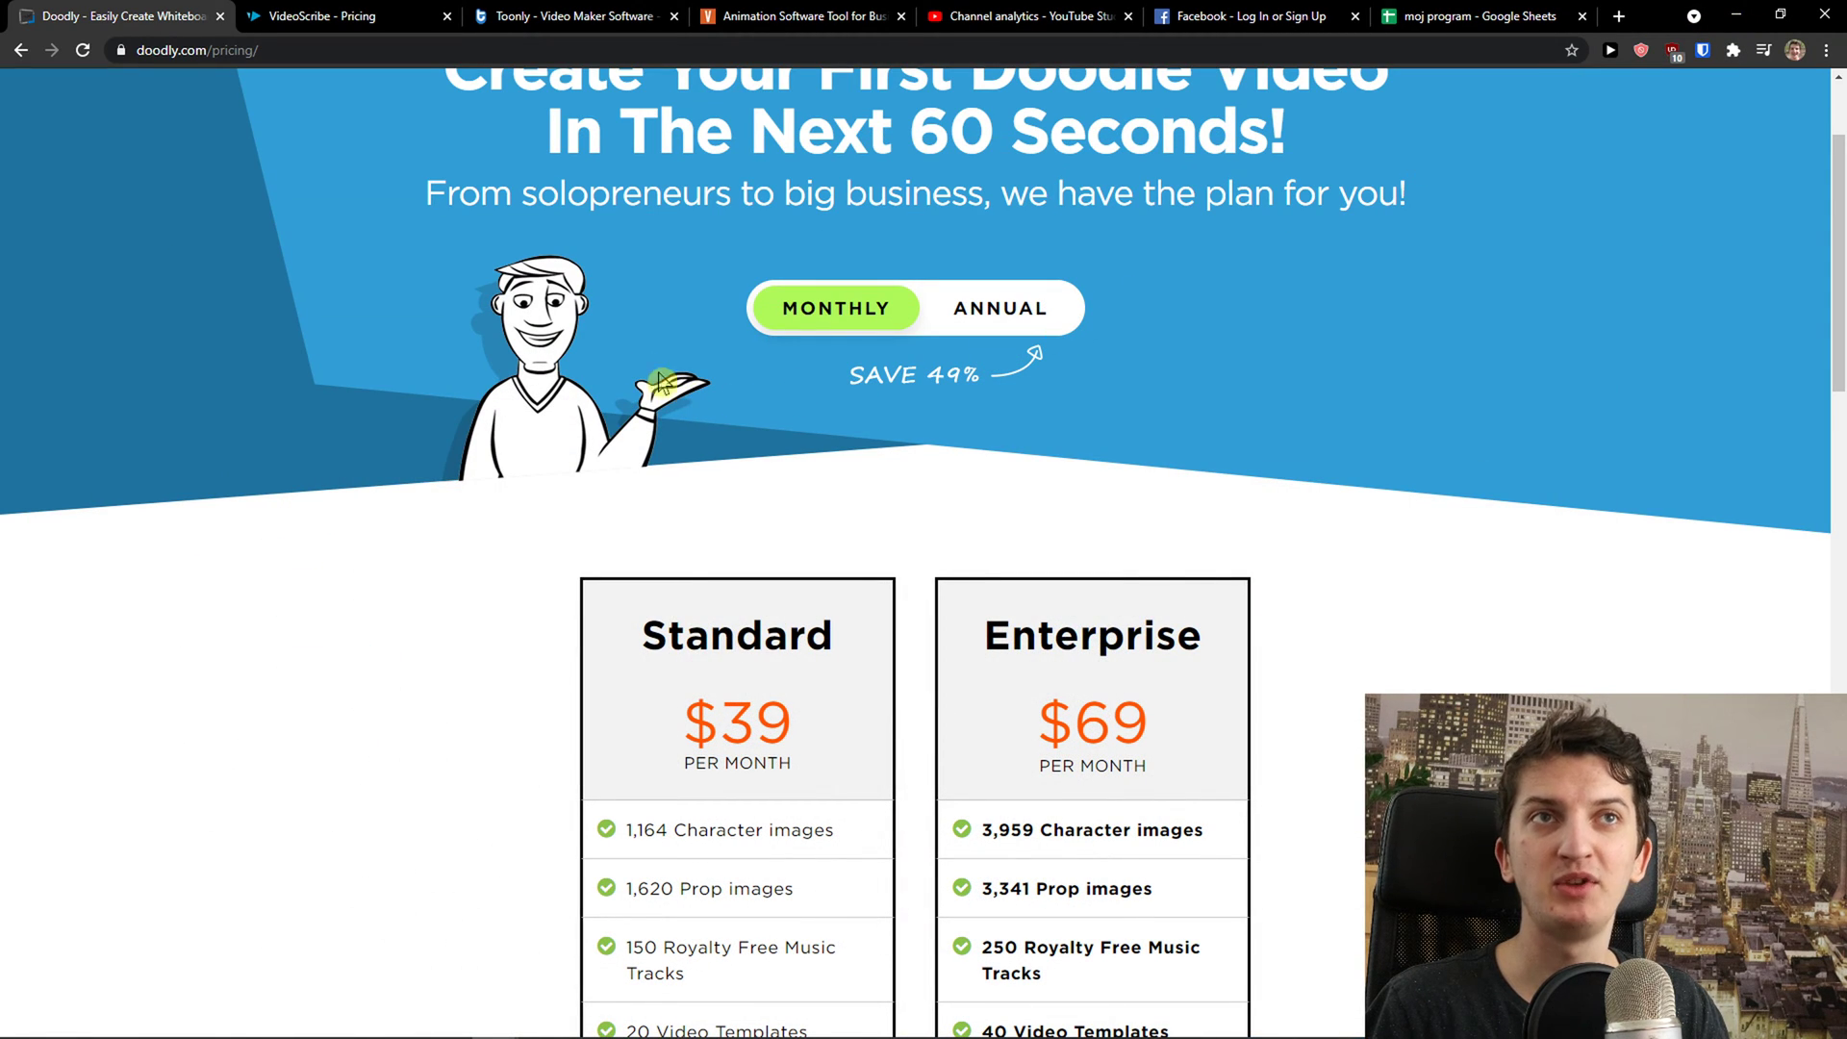
Review VideoScribe's plans: €25 monthly, €13/month yearly (€156), and €550 one-off.
click(362, 13)
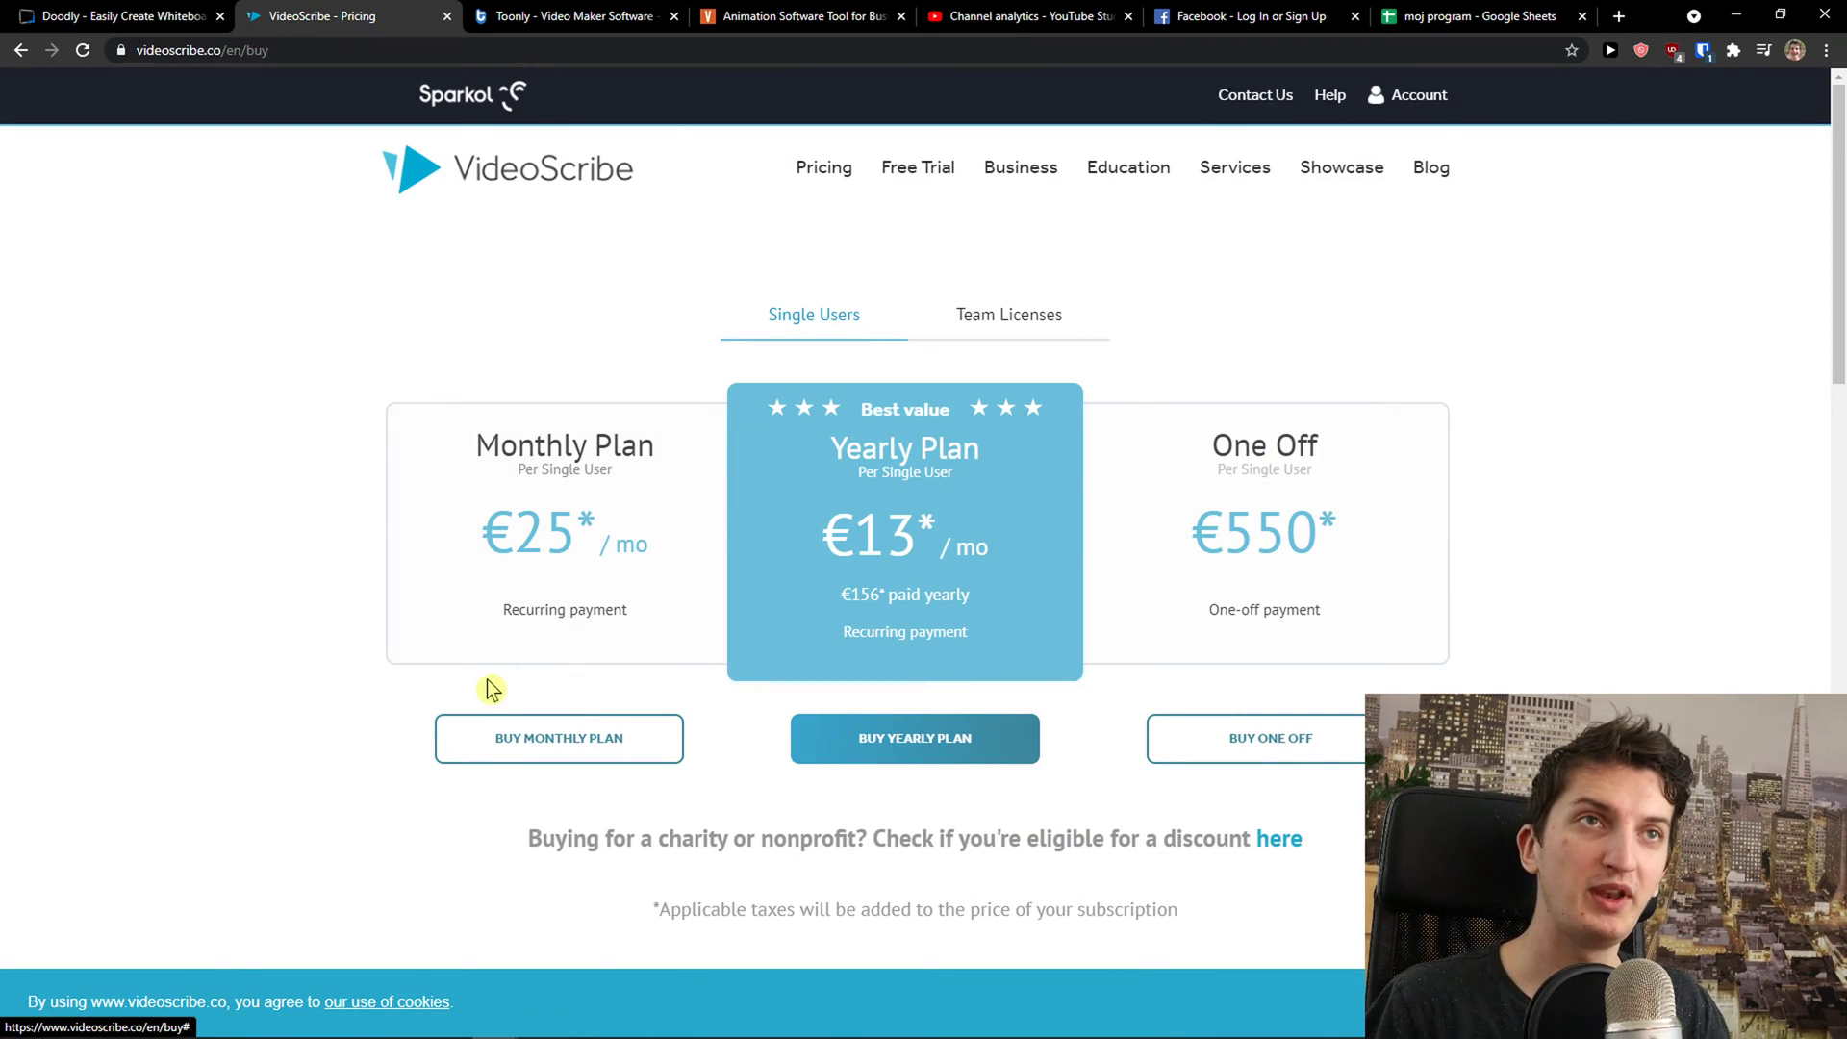
scroll(379, 770, down, 1)
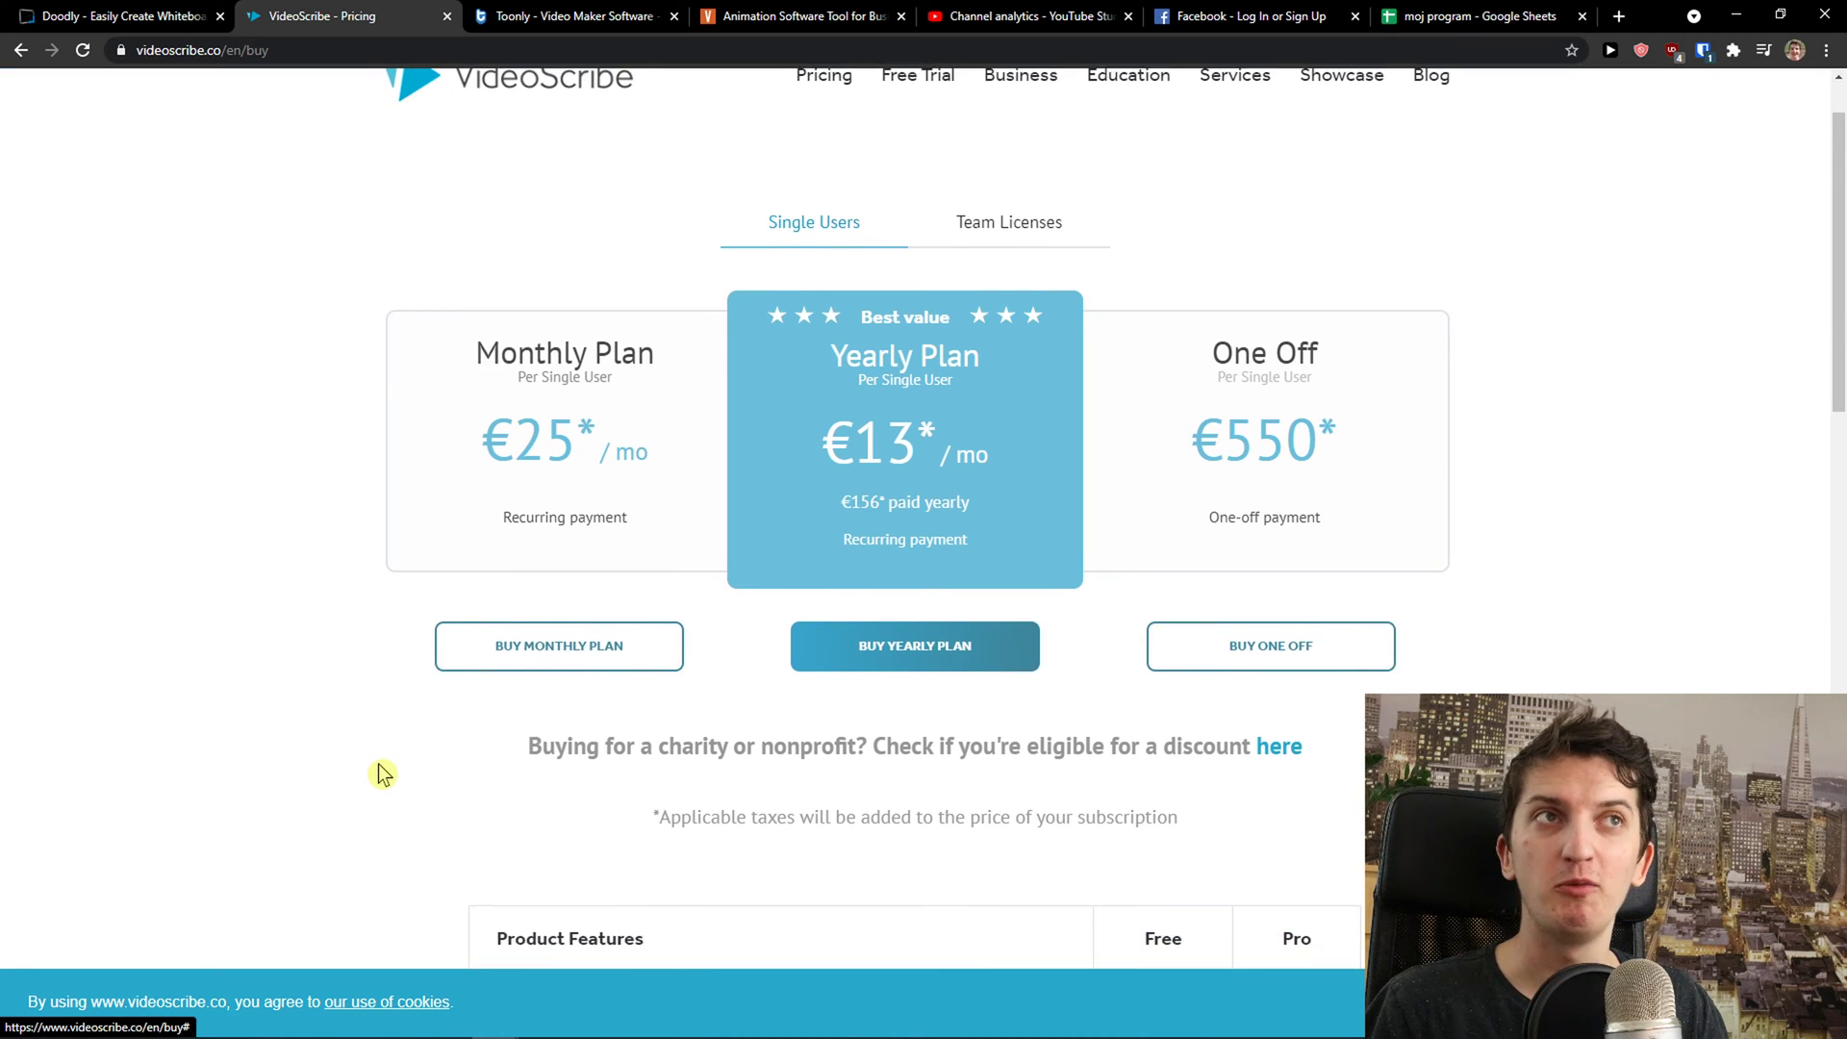
scroll(382, 772, down, 1)
scroll(382, 773, up, 1)
scroll(382, 773, down, 1)
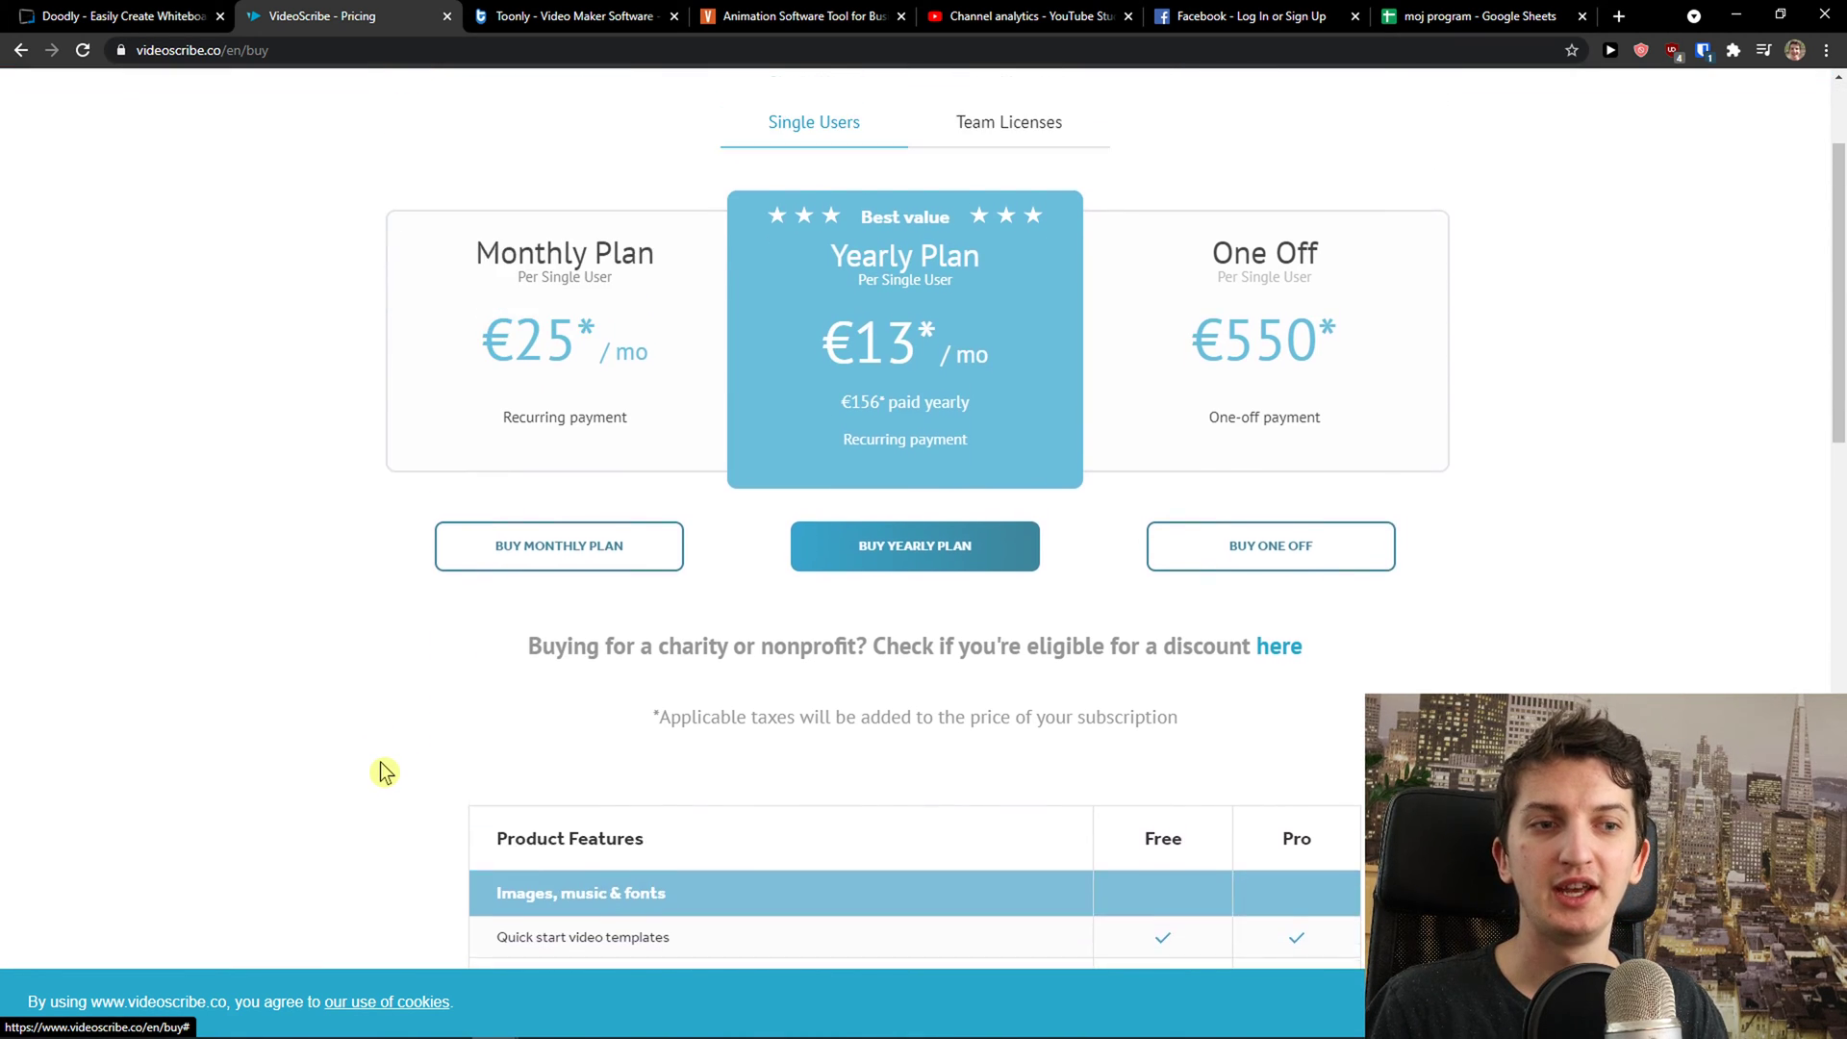
scroll(382, 773, up, 2)
In VideoScribe, add the blue-shirted man from the People image category.
mouse_move(401, 1035)
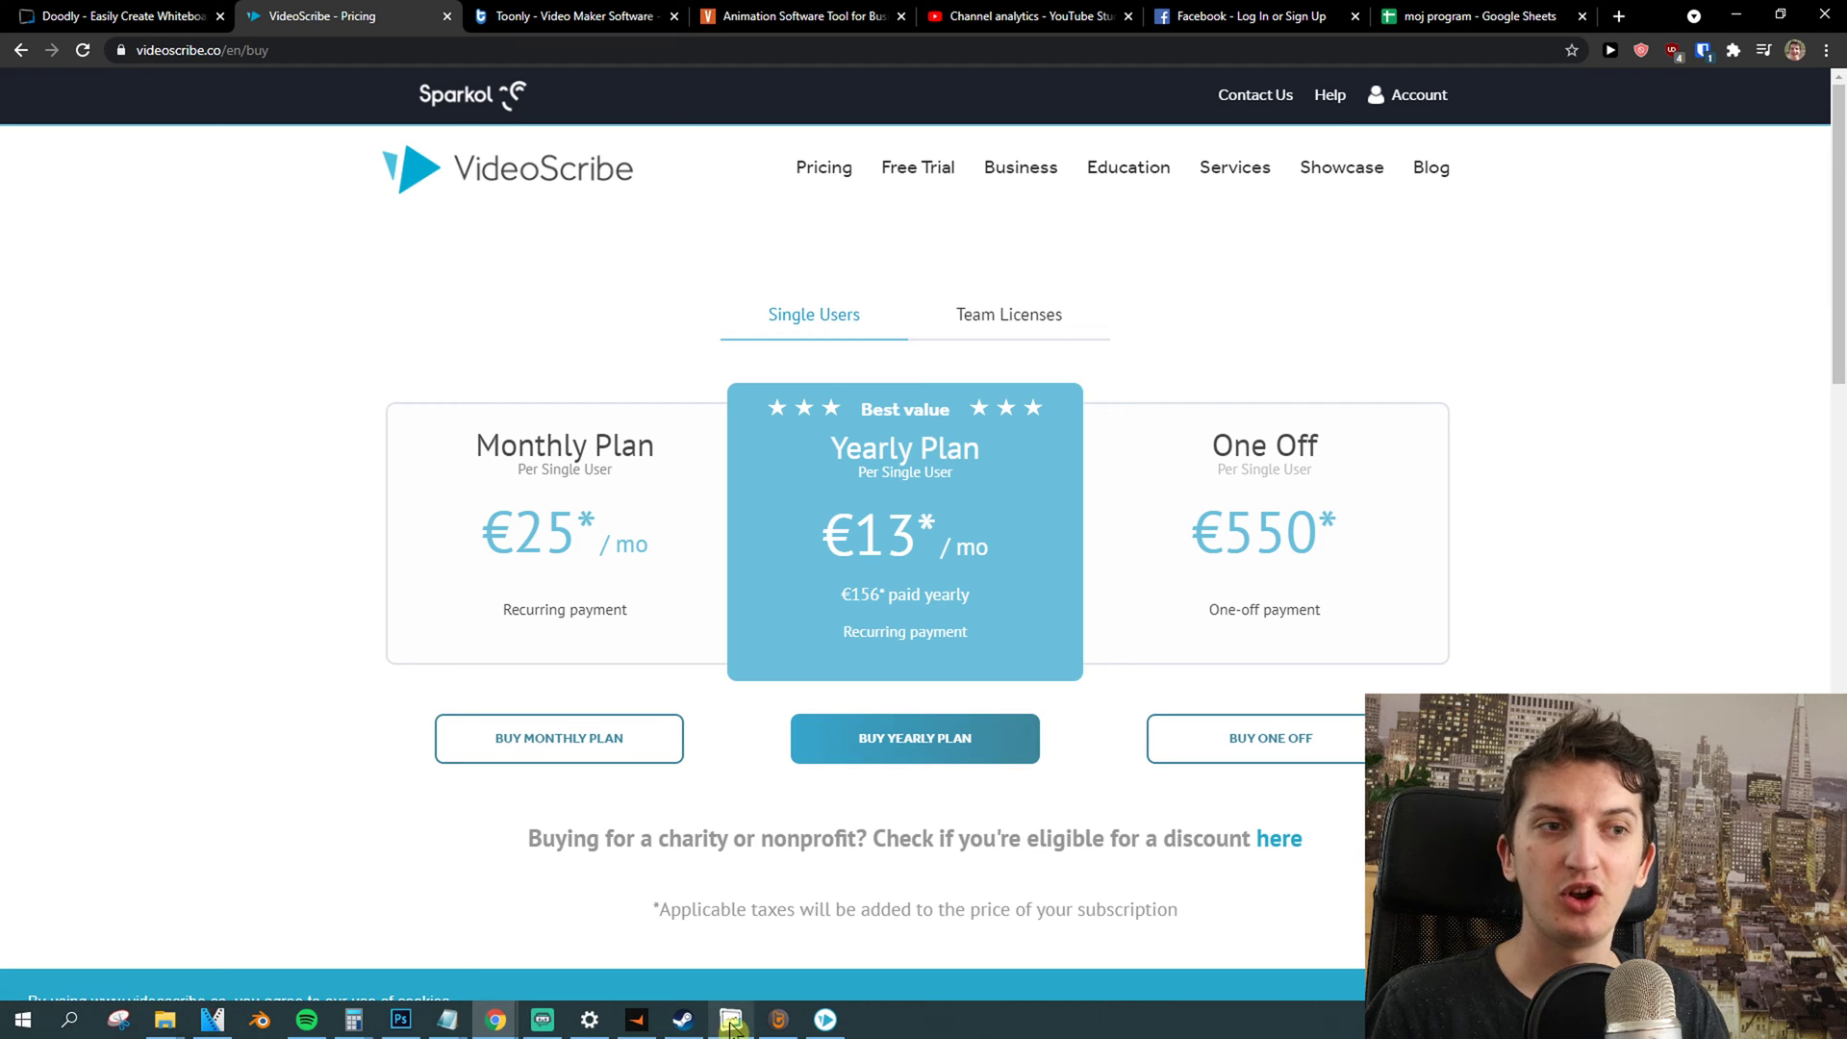
click(828, 1020)
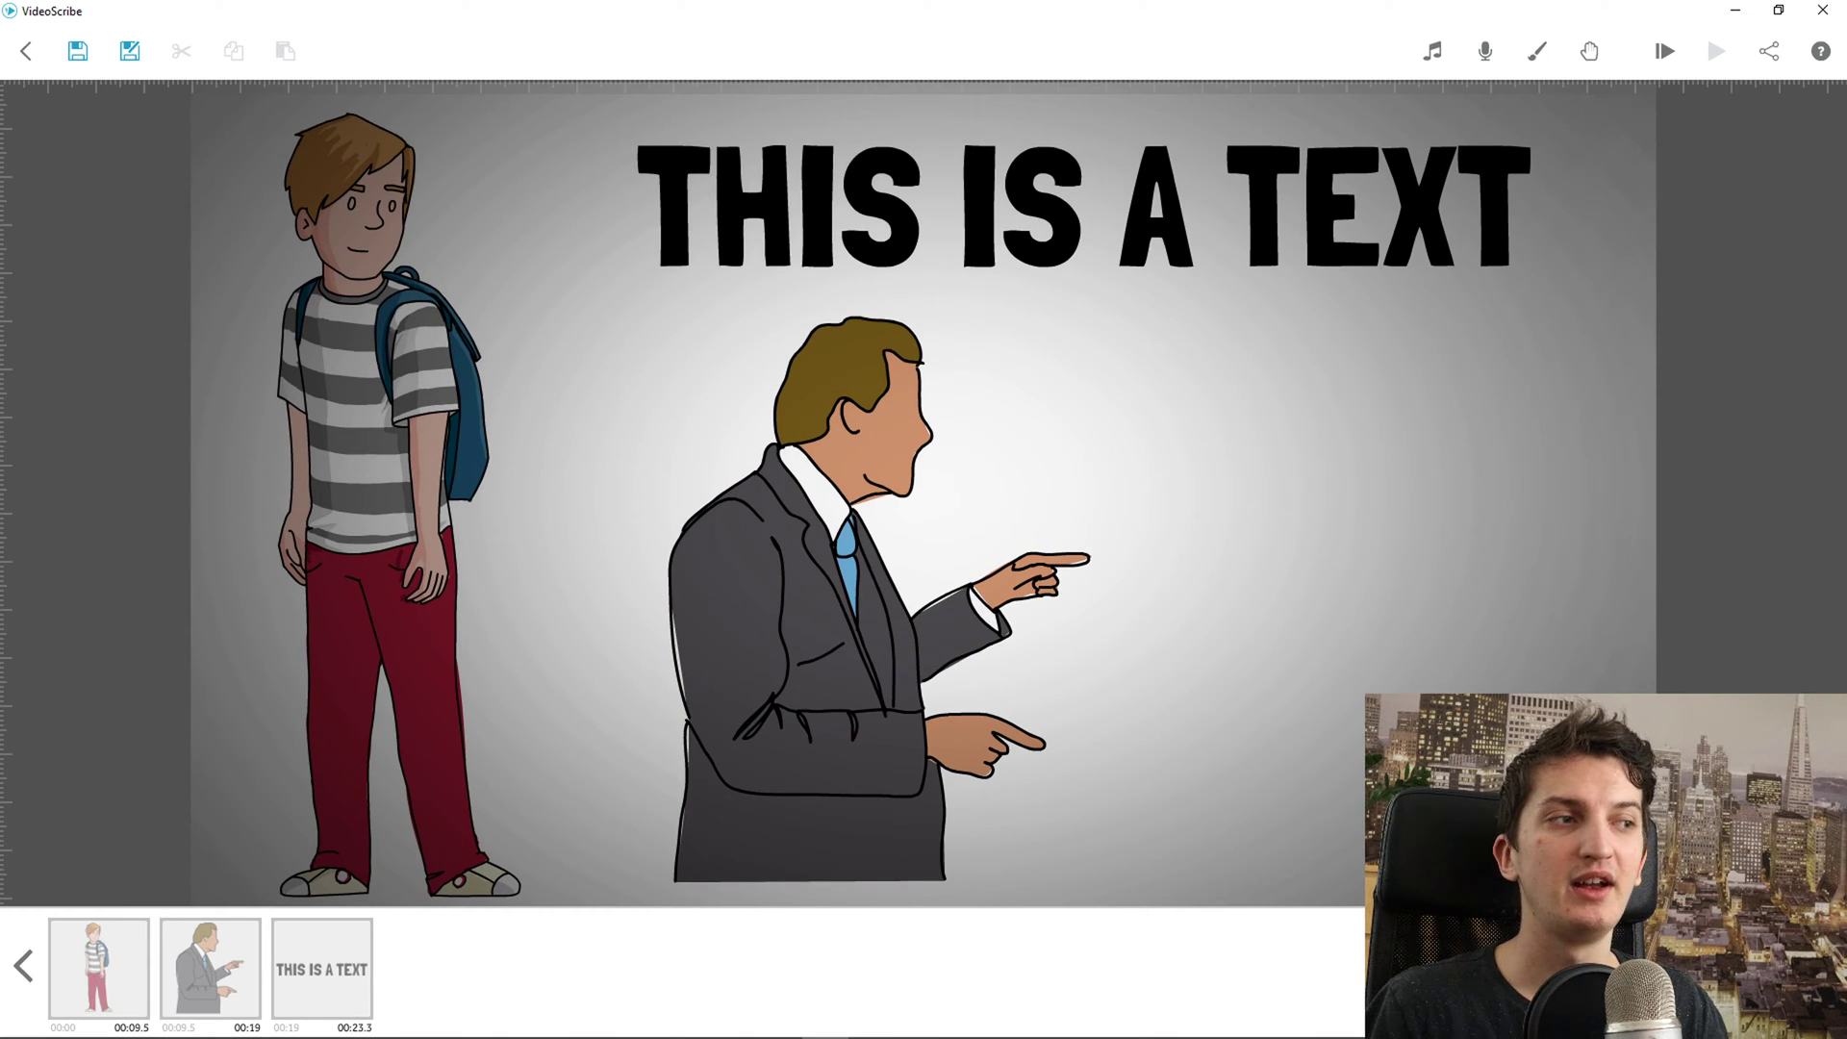
click(1635, 967)
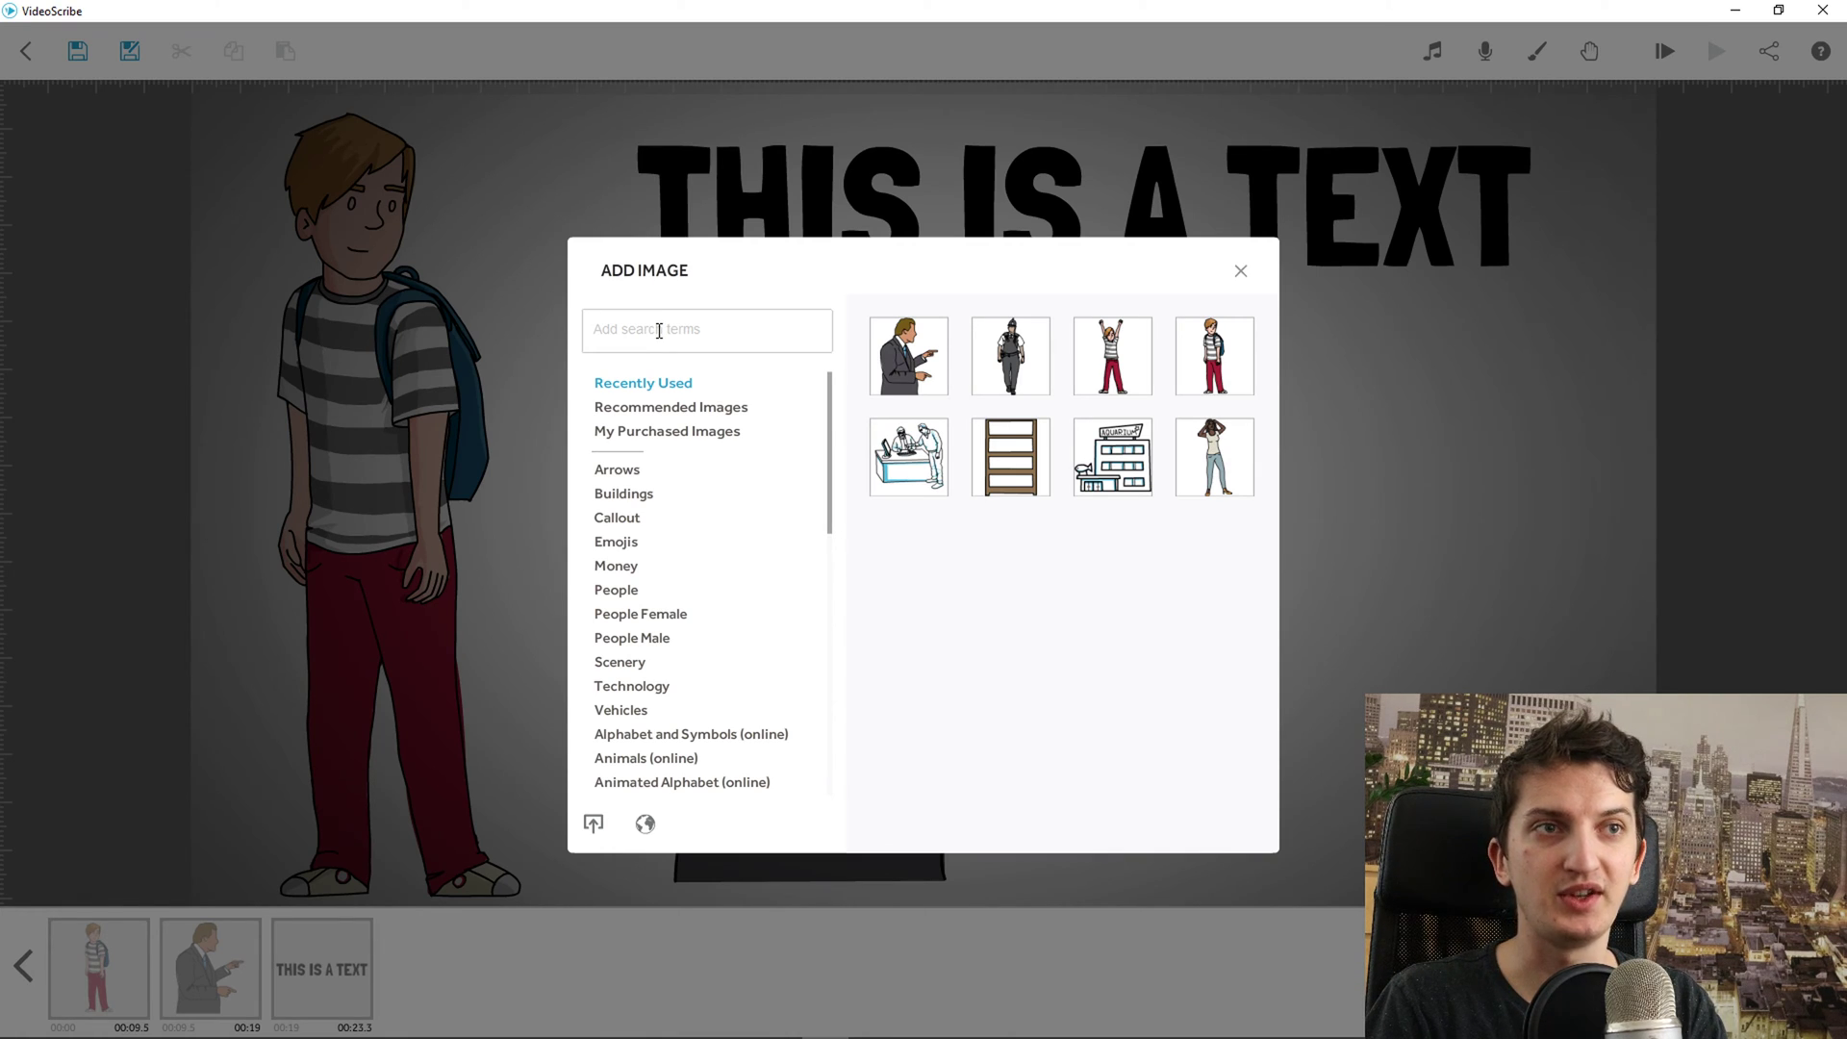
click(620, 592)
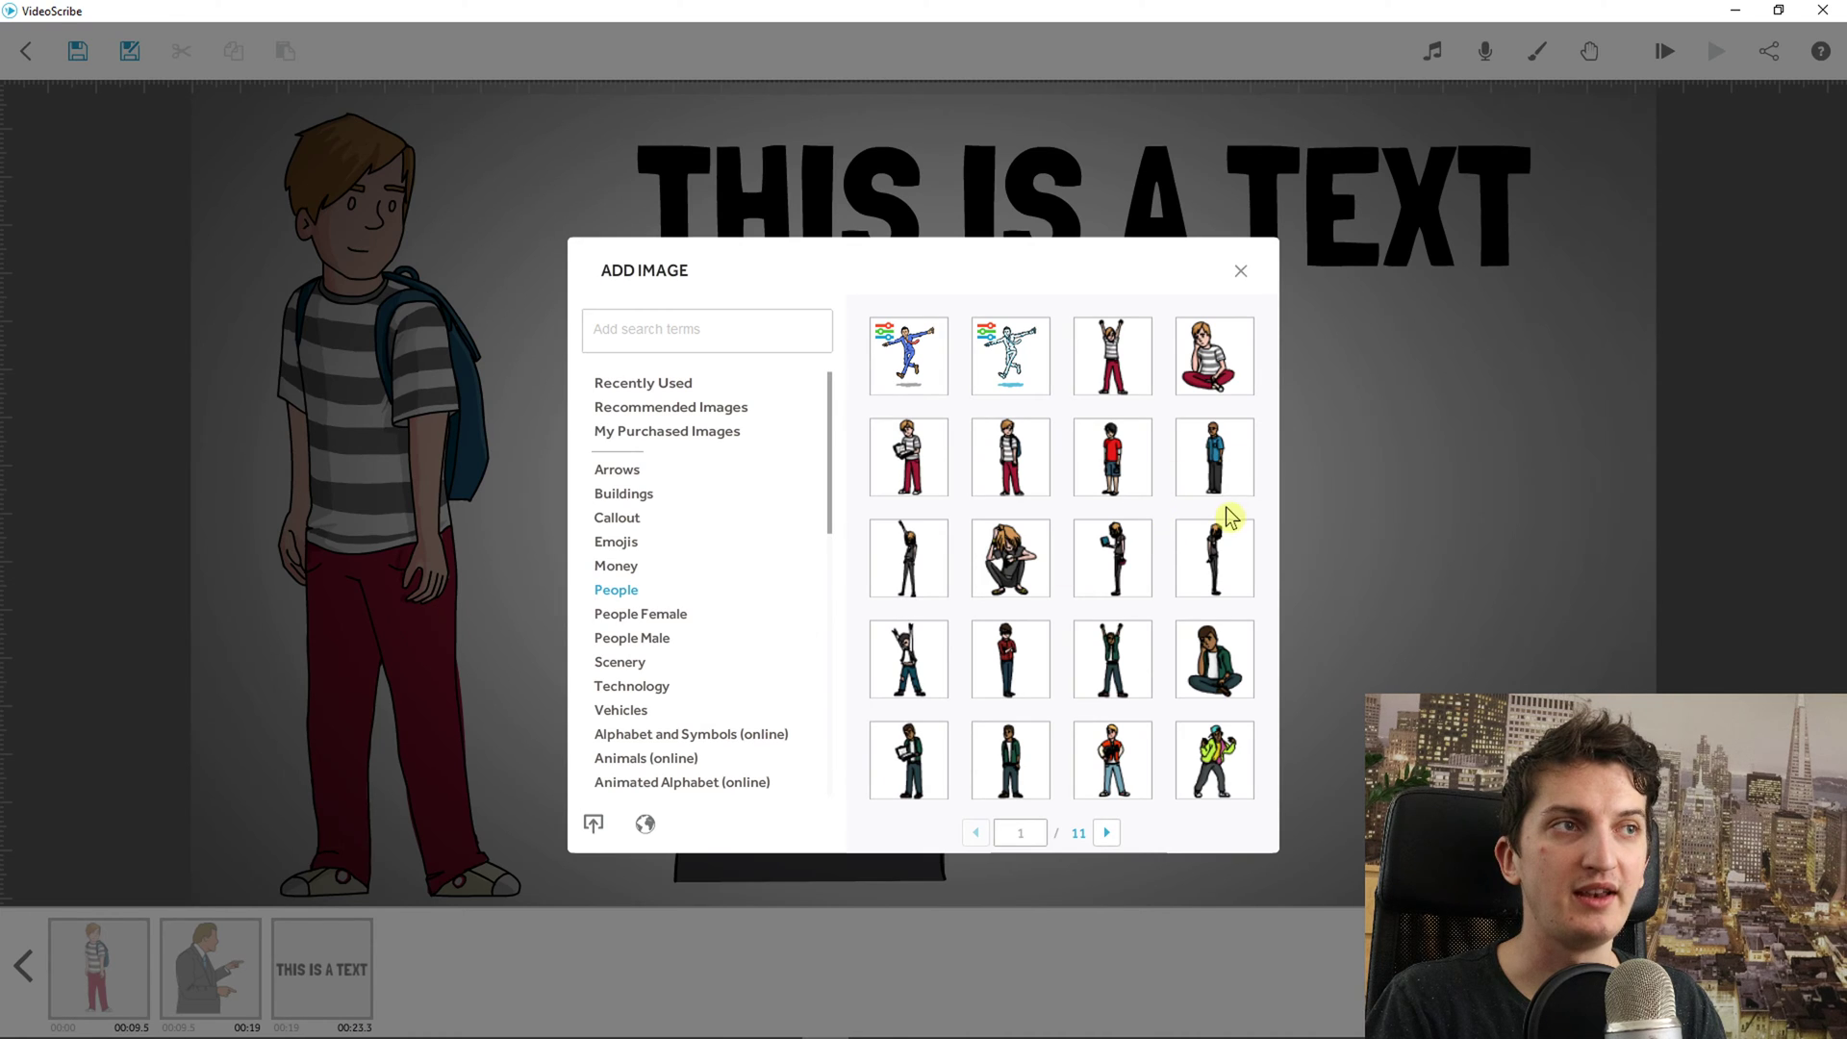
click(1217, 467)
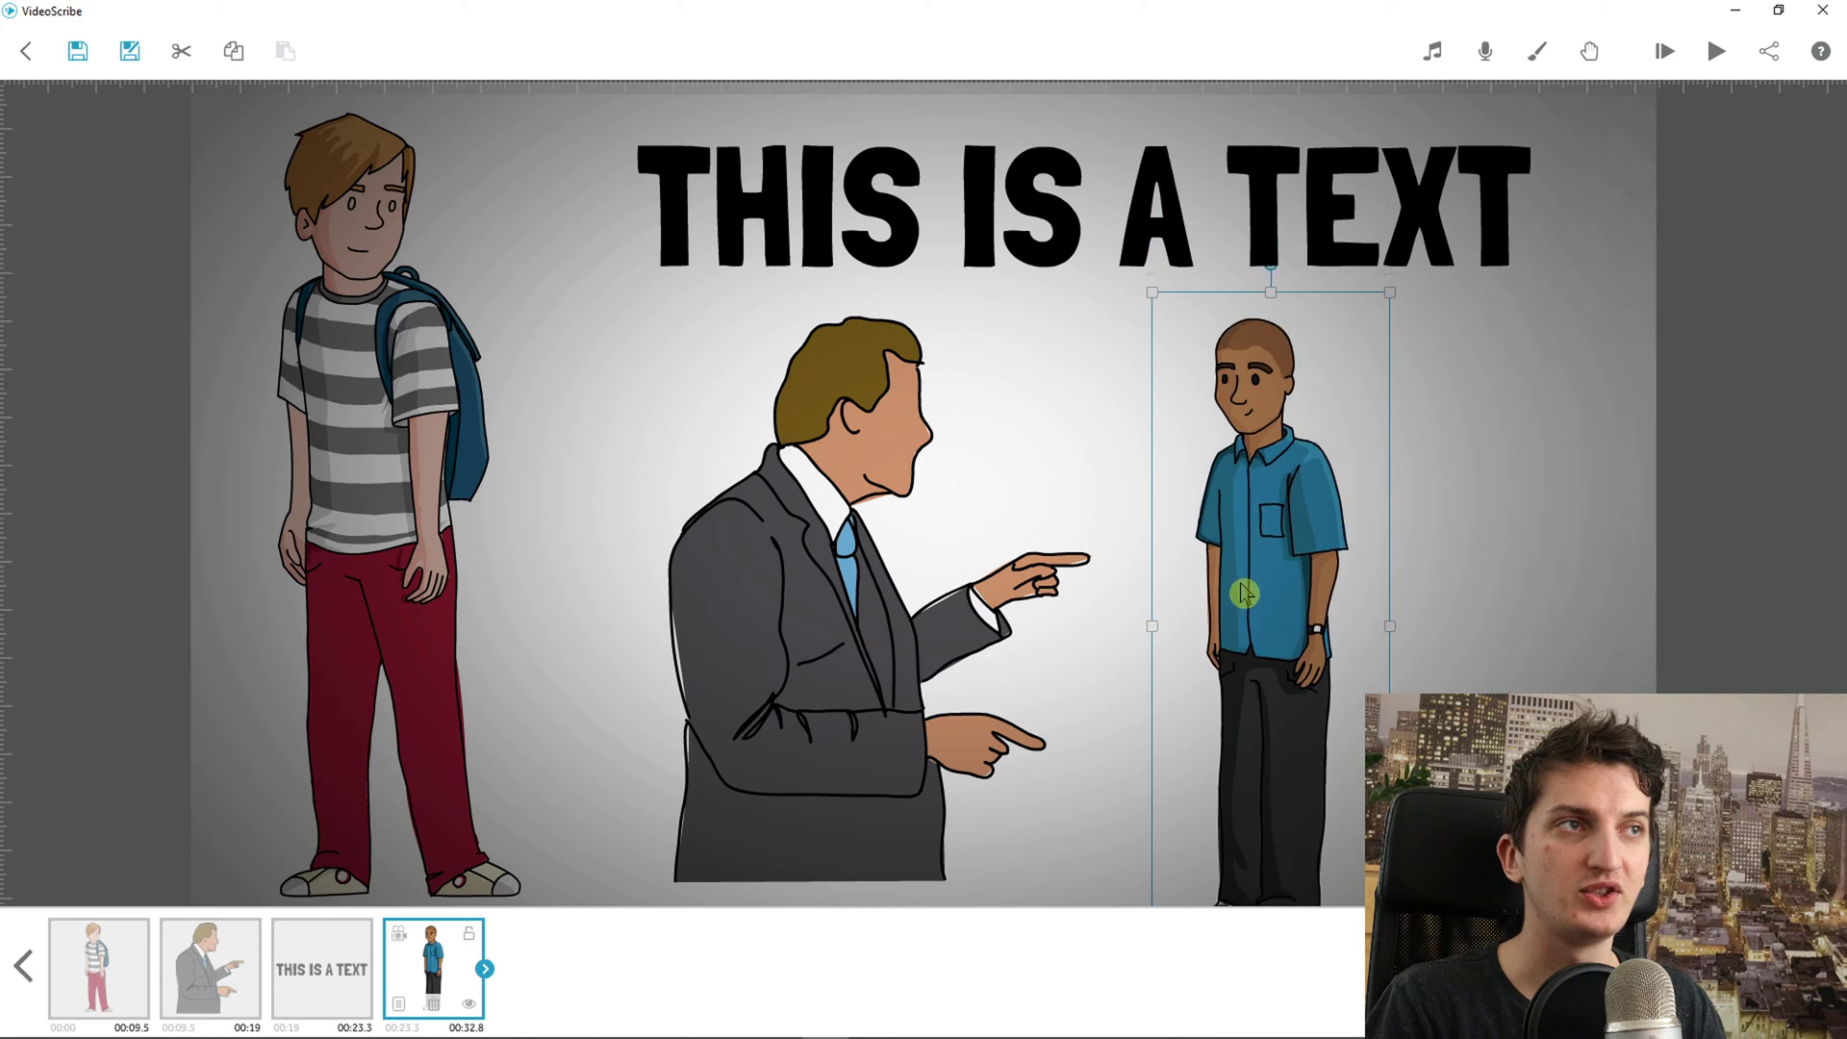
Delete the businessman and move the blue-shirted man to the canvas centre.
click(829, 488)
click(827, 529)
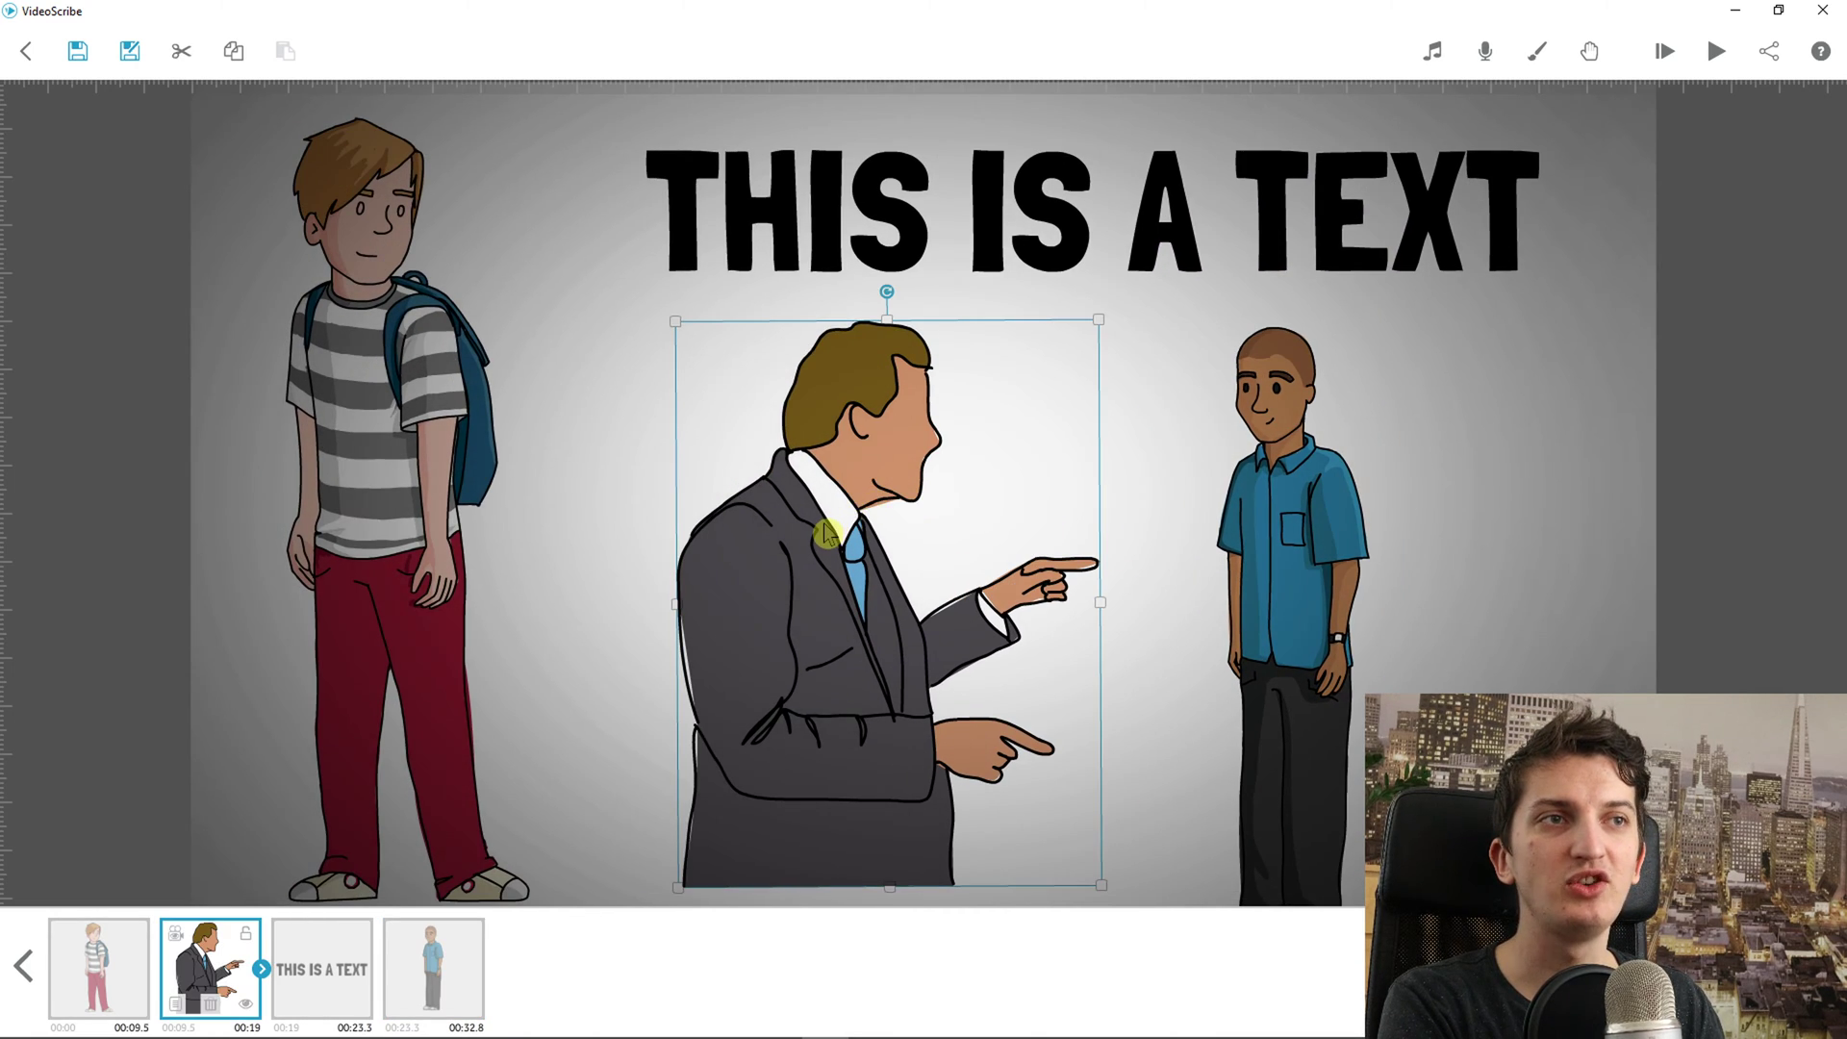
key(Delete)
click(1041, 582)
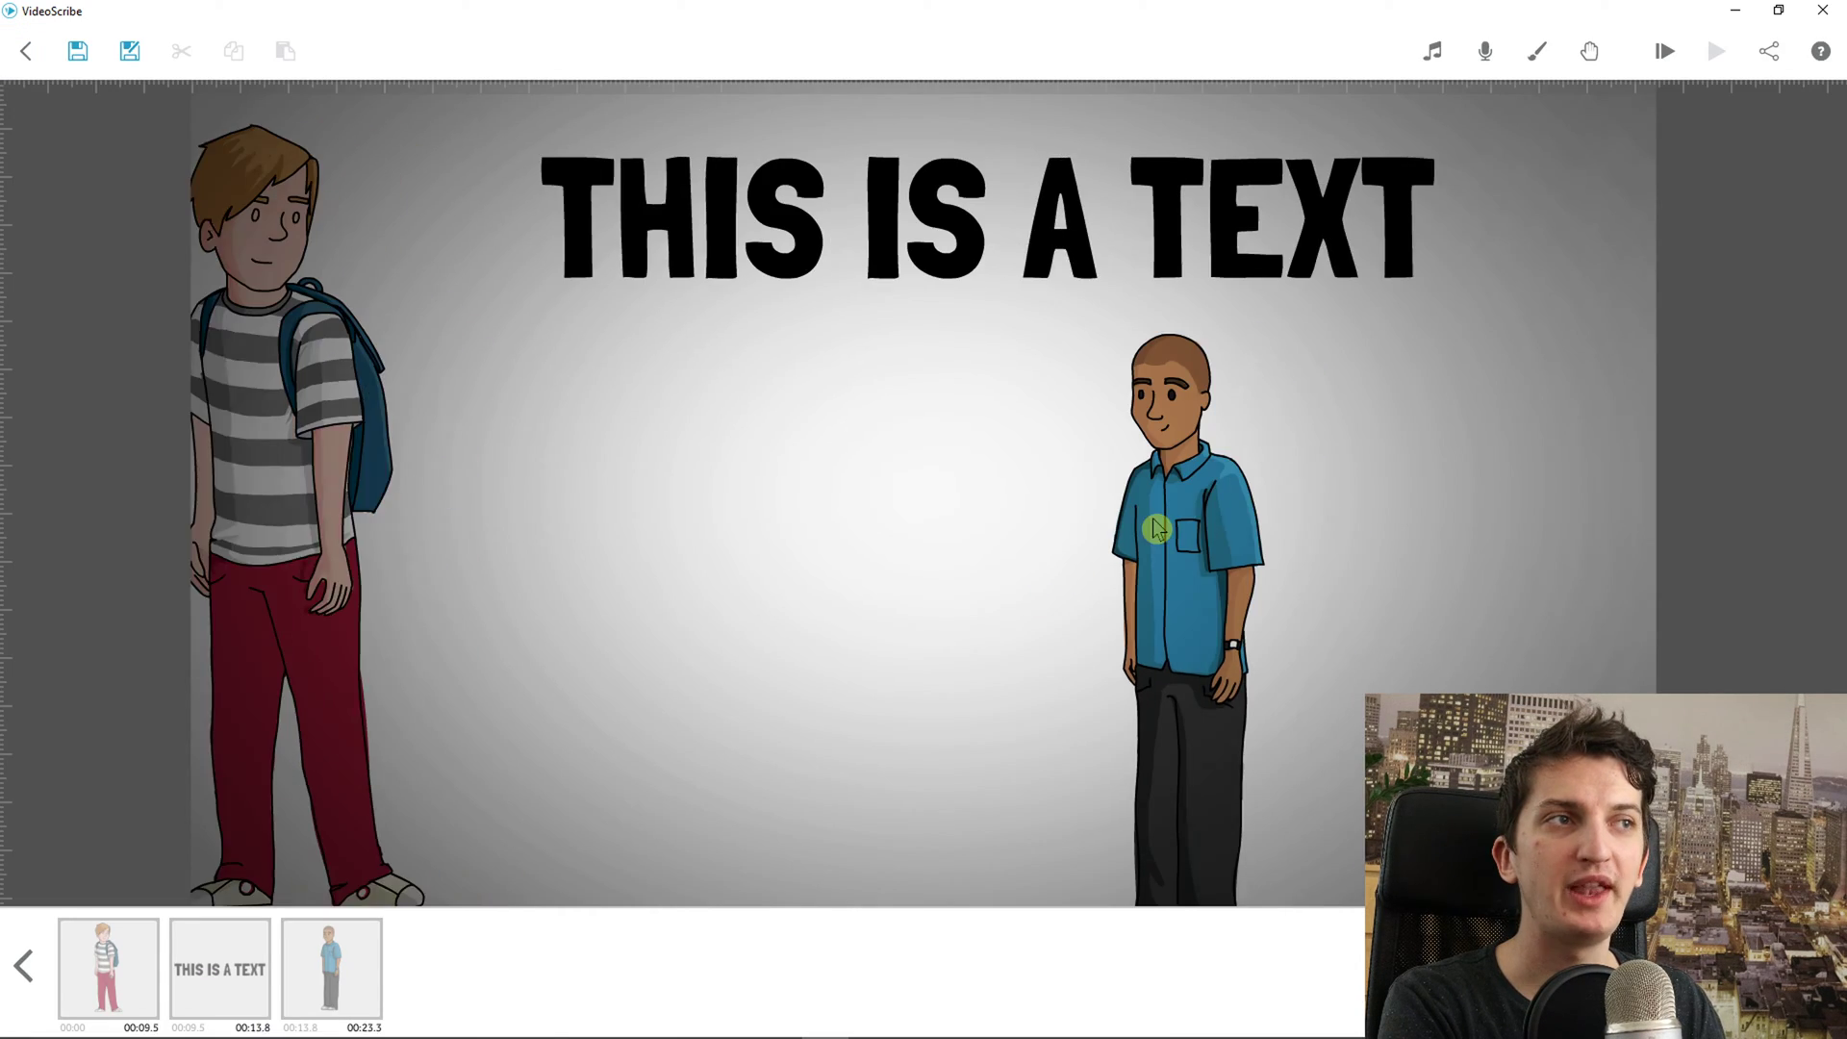
drag(1173, 526, 906, 528)
click(1010, 487)
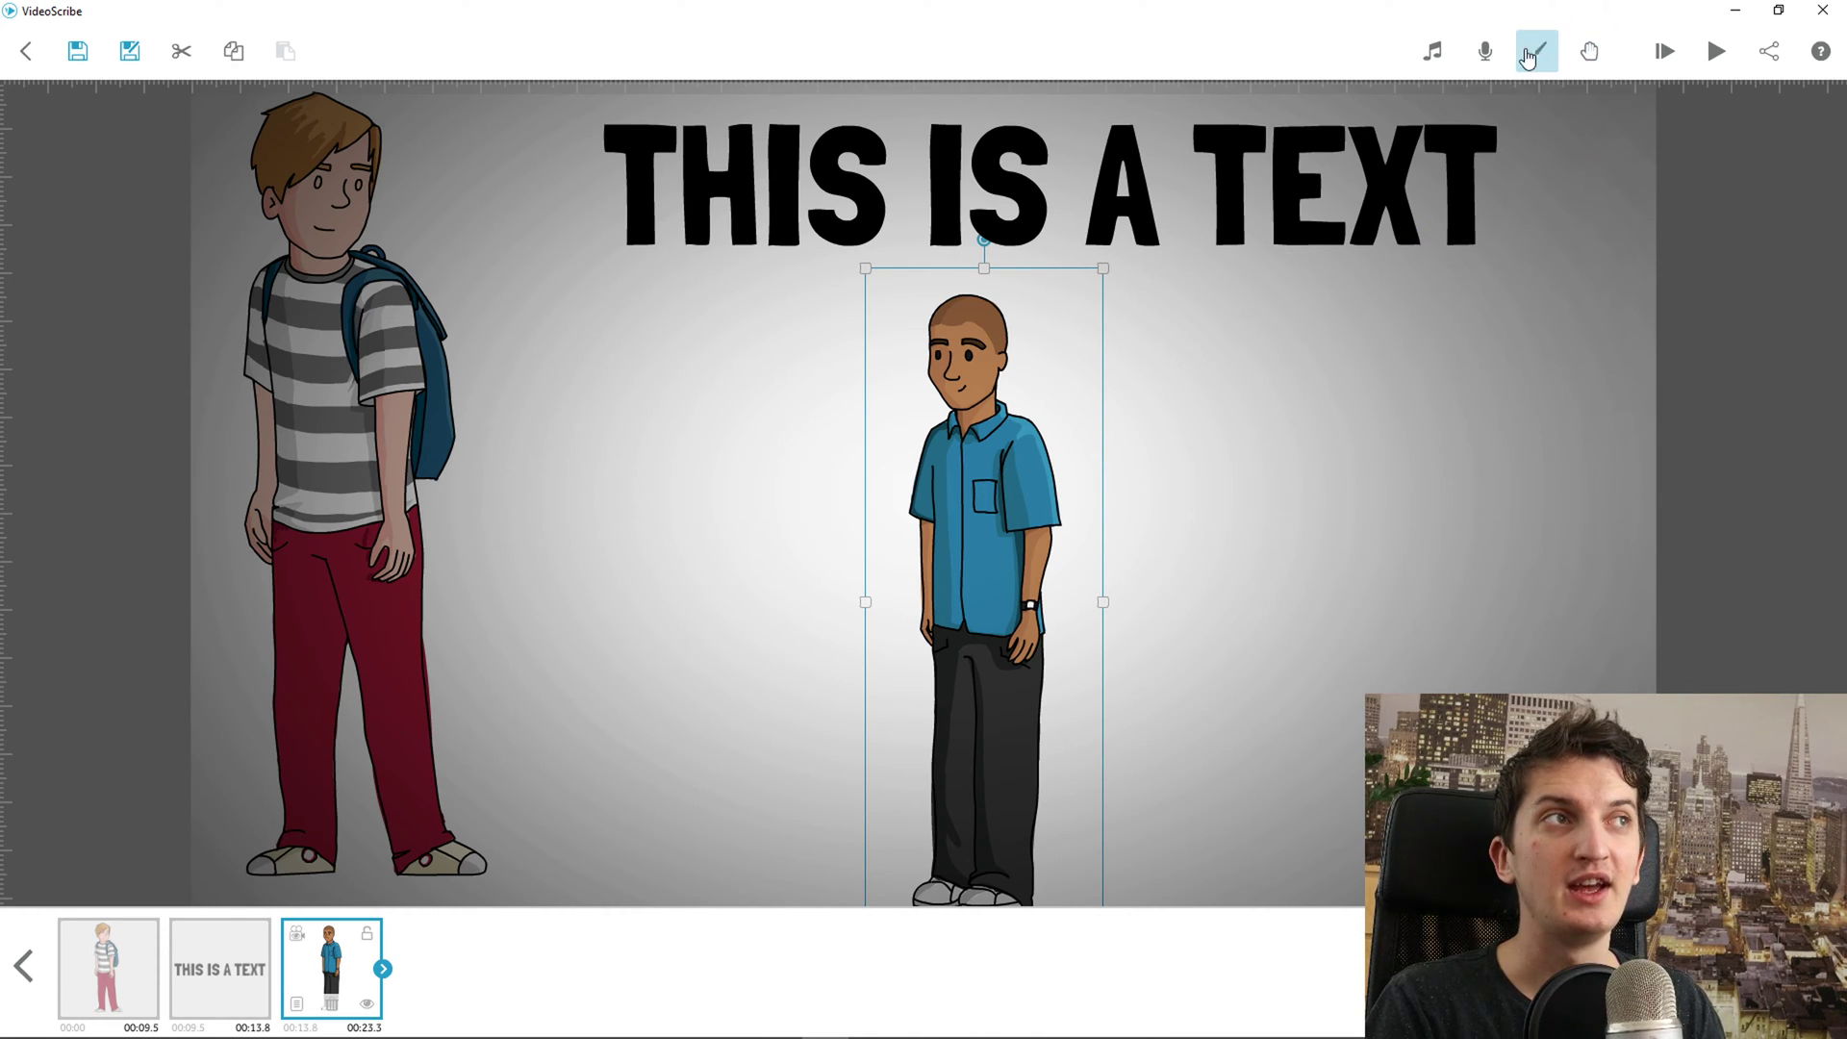
Preview the rosie, hannah and mike scribe hand sets, then close without changing the hand.
click(1597, 63)
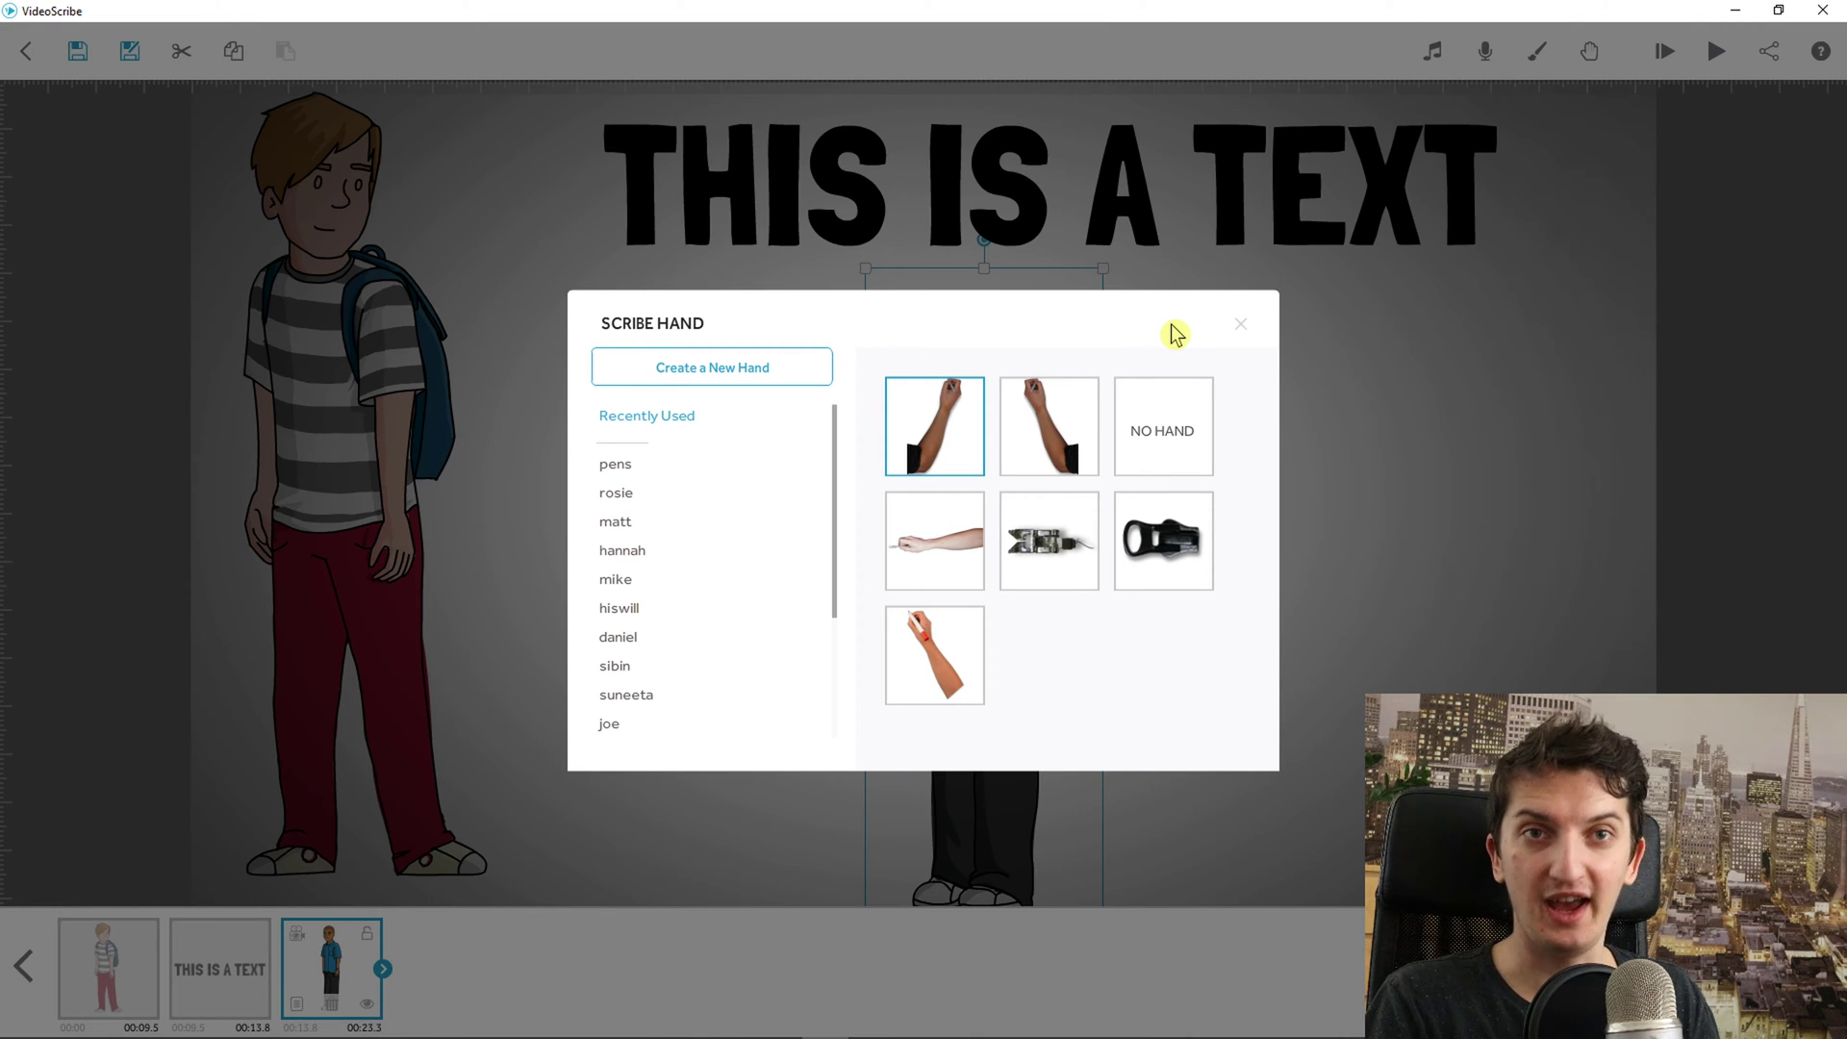
click(633, 490)
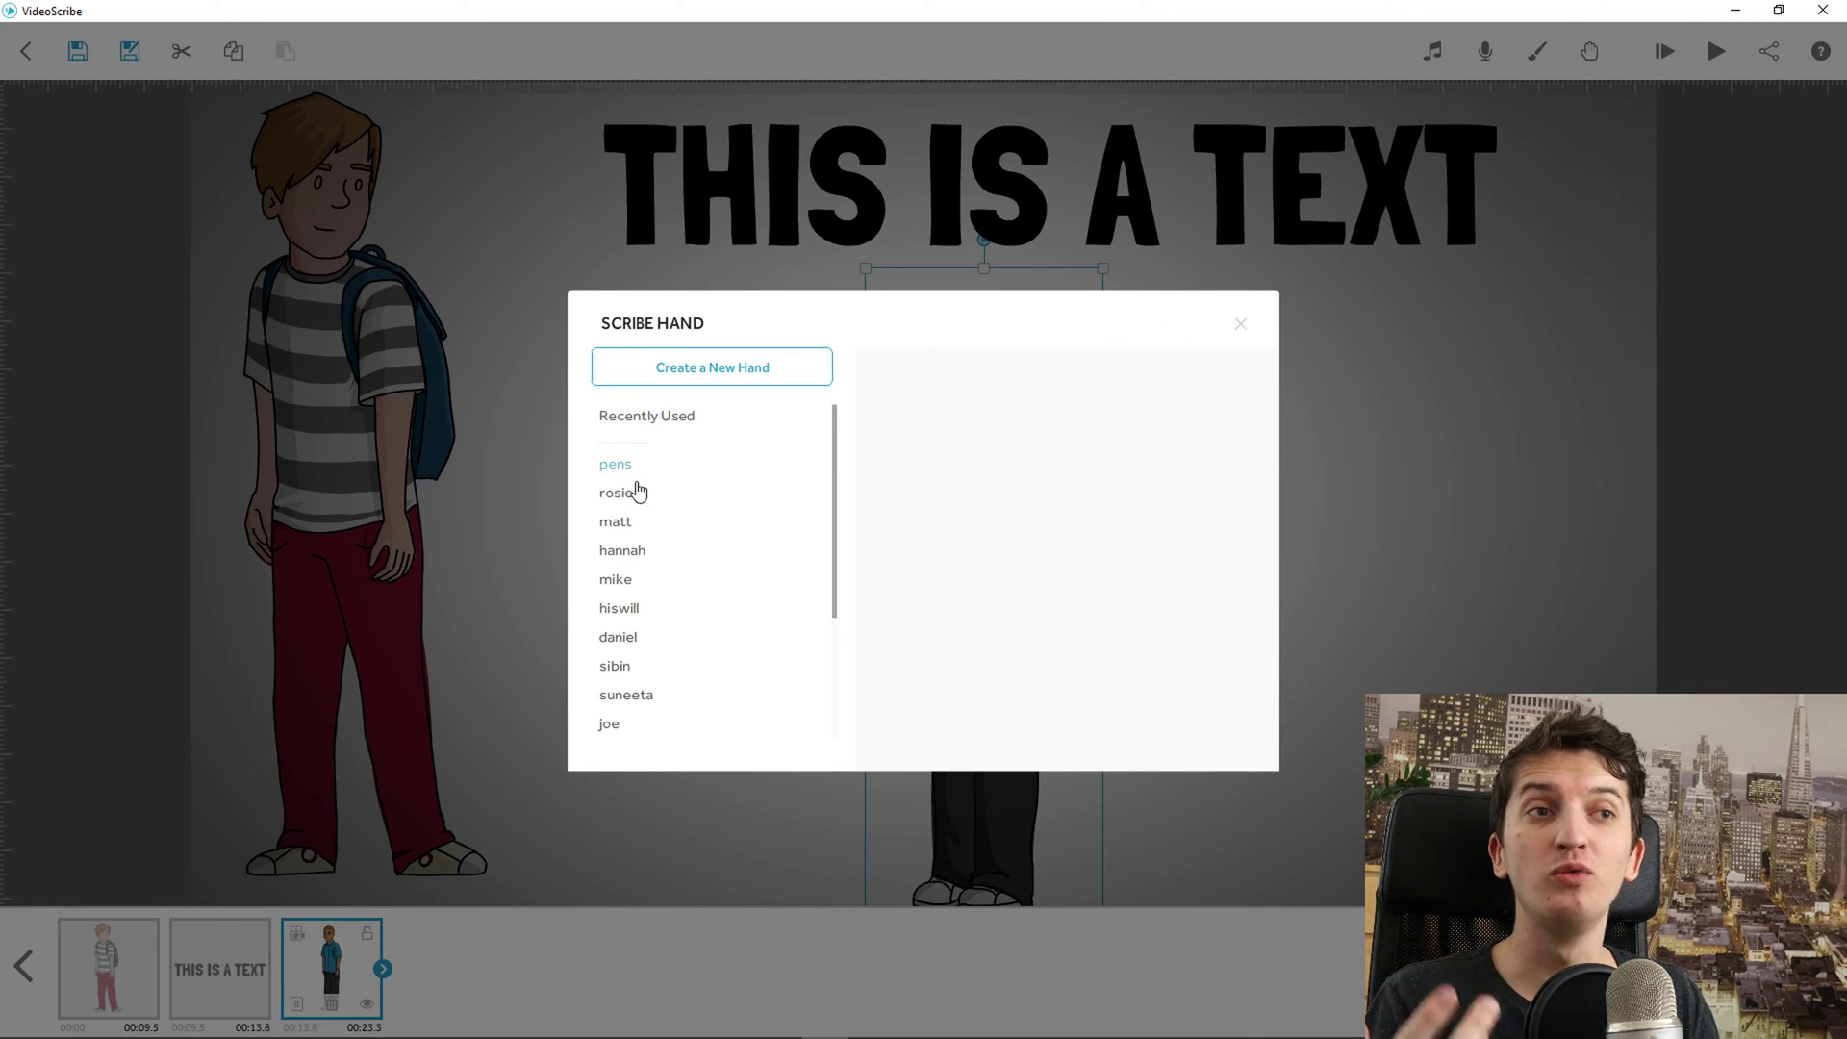
click(626, 552)
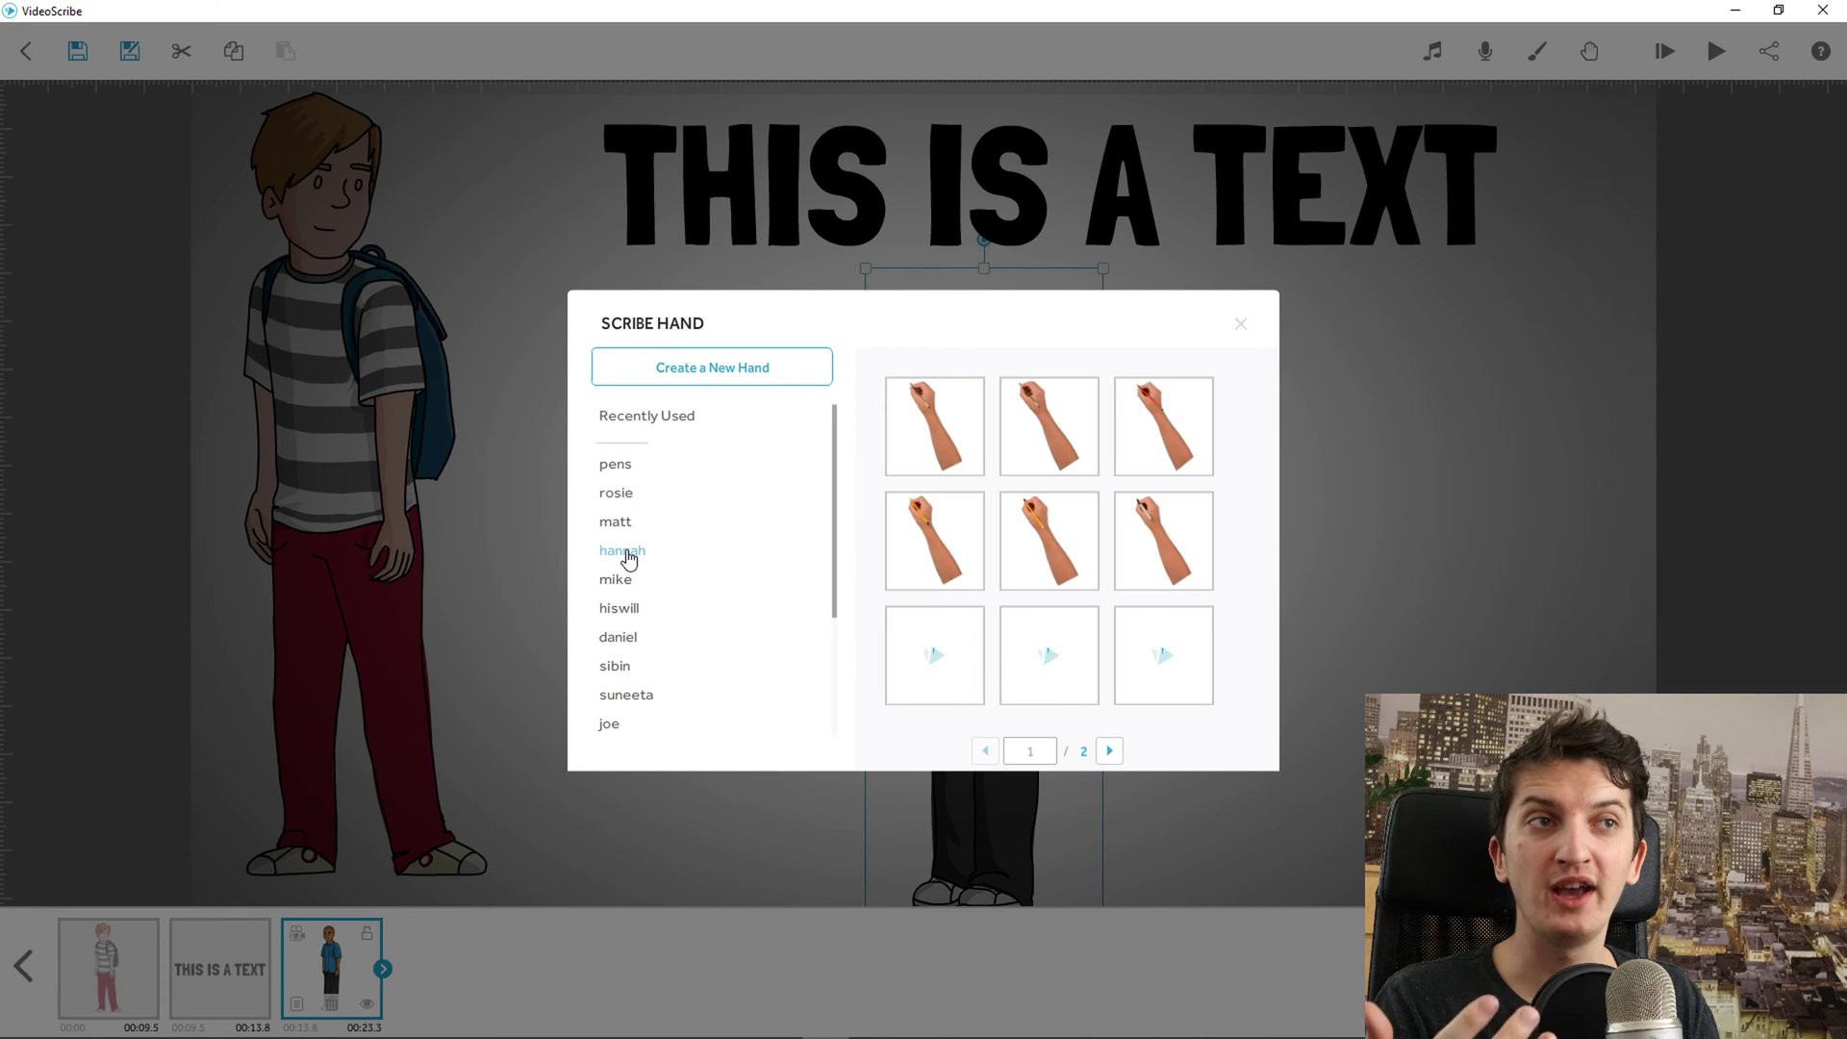
click(627, 585)
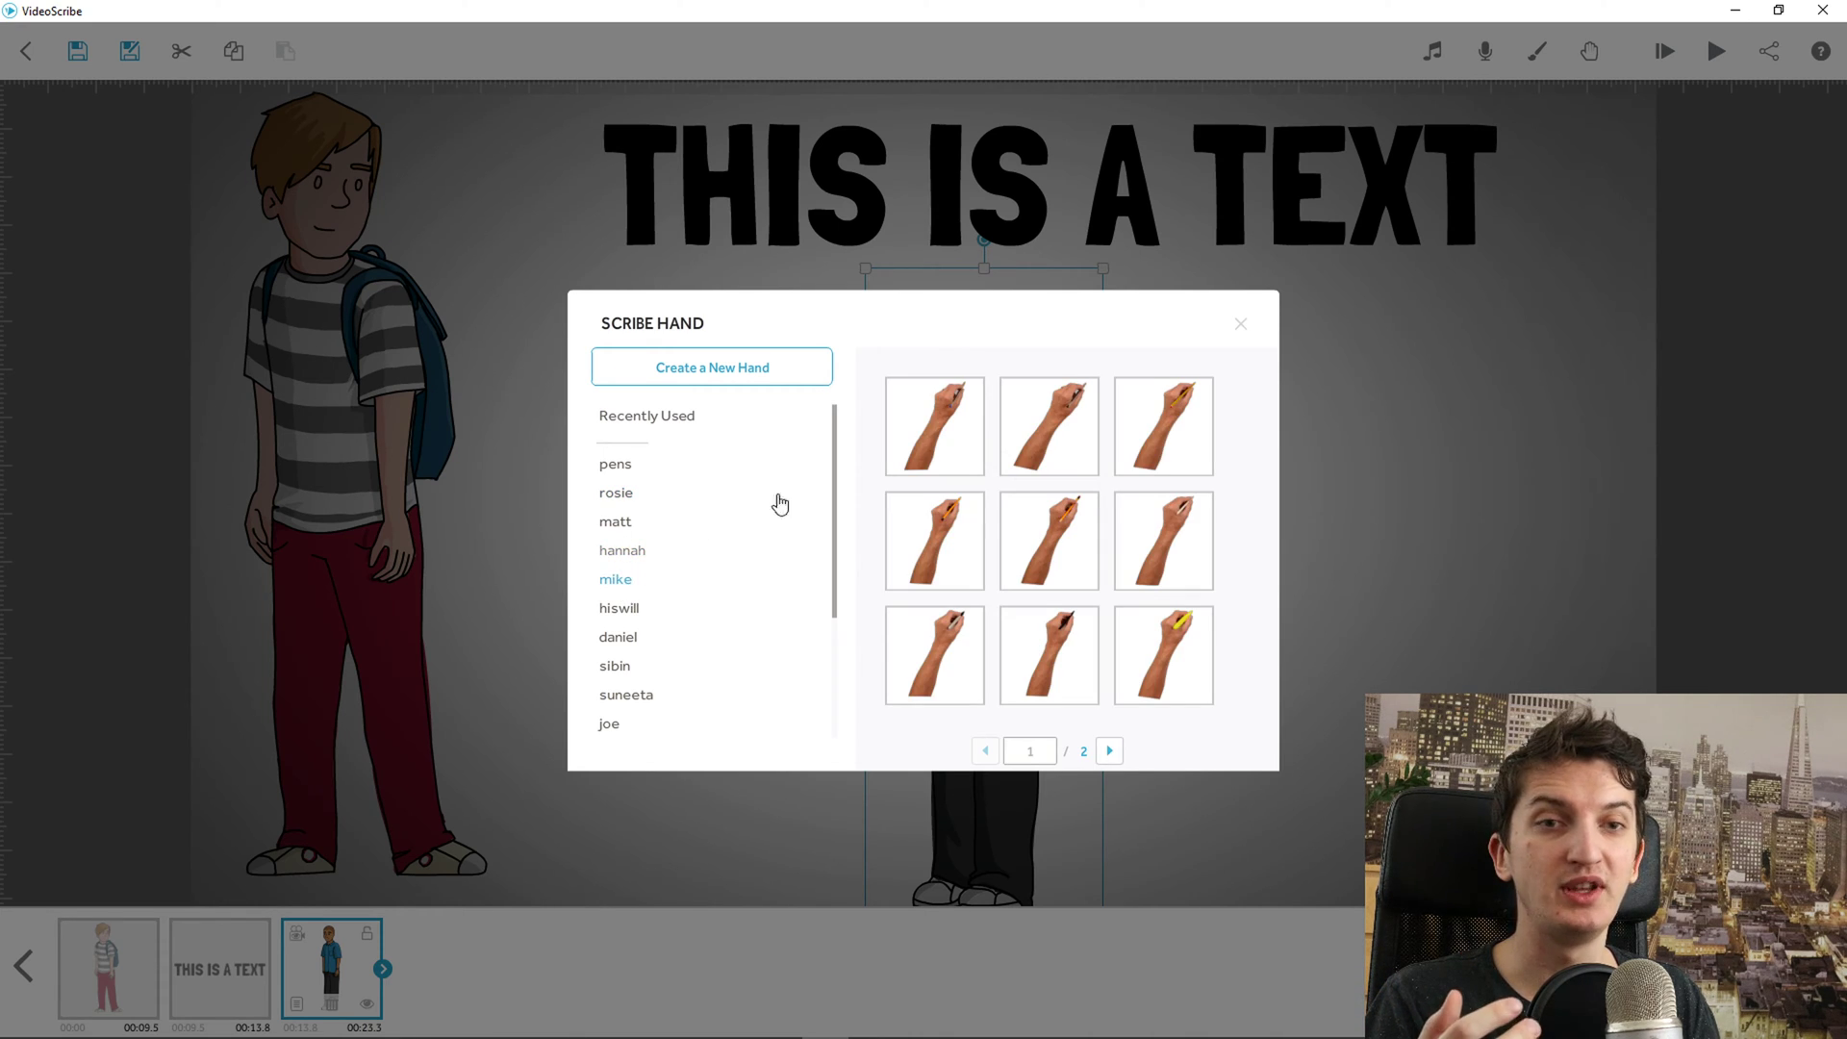
click(1239, 324)
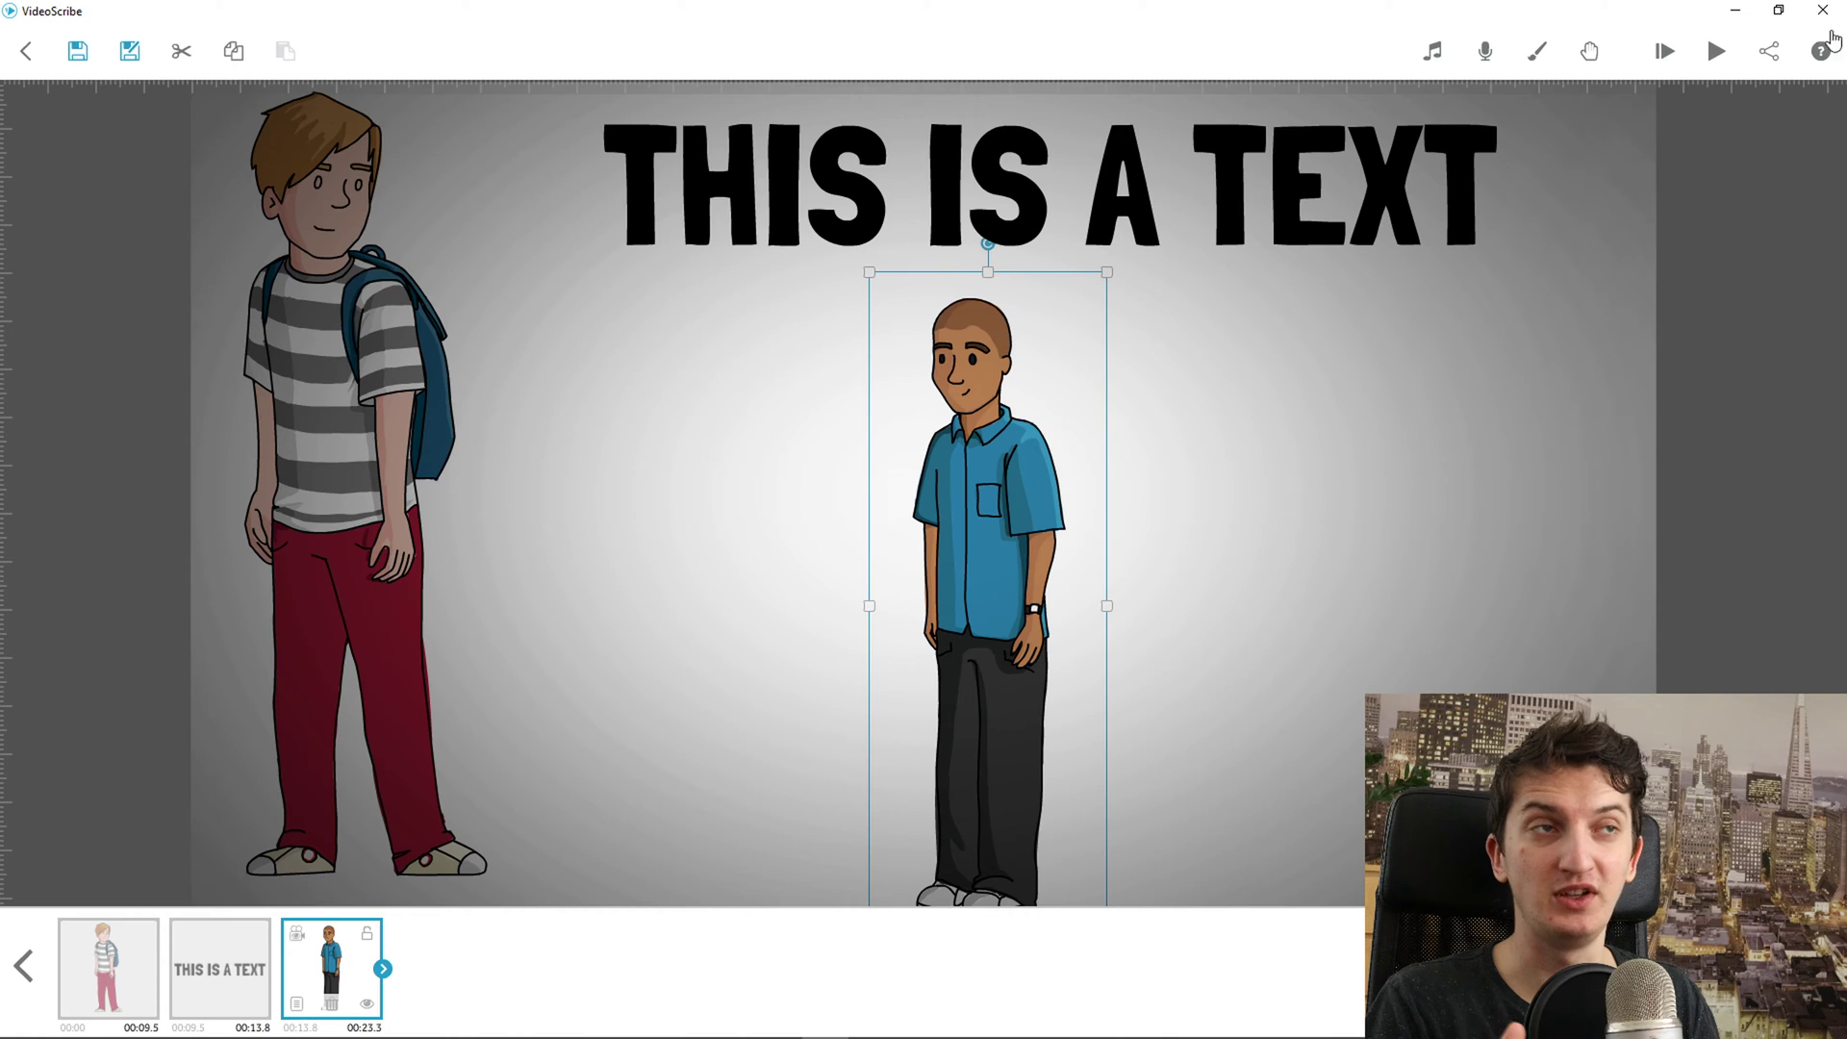
Scroll the VideoScribe pricing page, then return to the VideoScribe editor.
click(1735, 11)
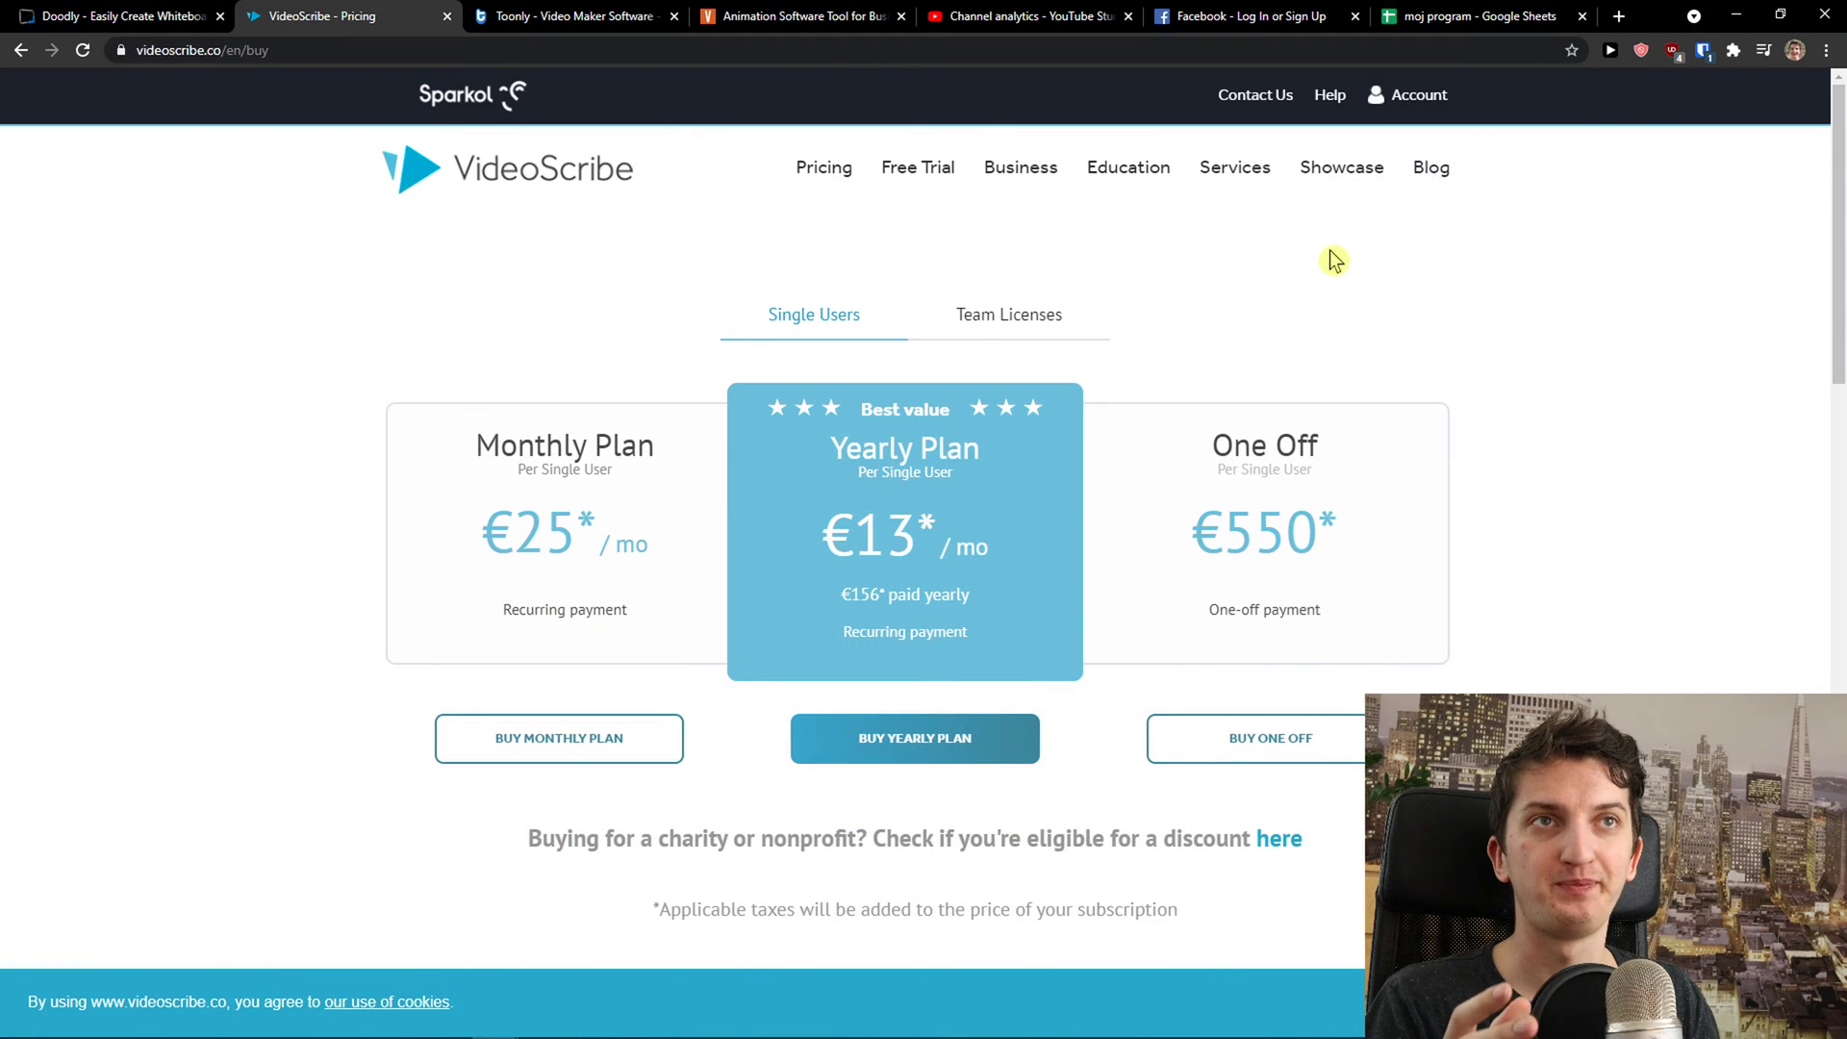
scroll(1322, 266, down, 1)
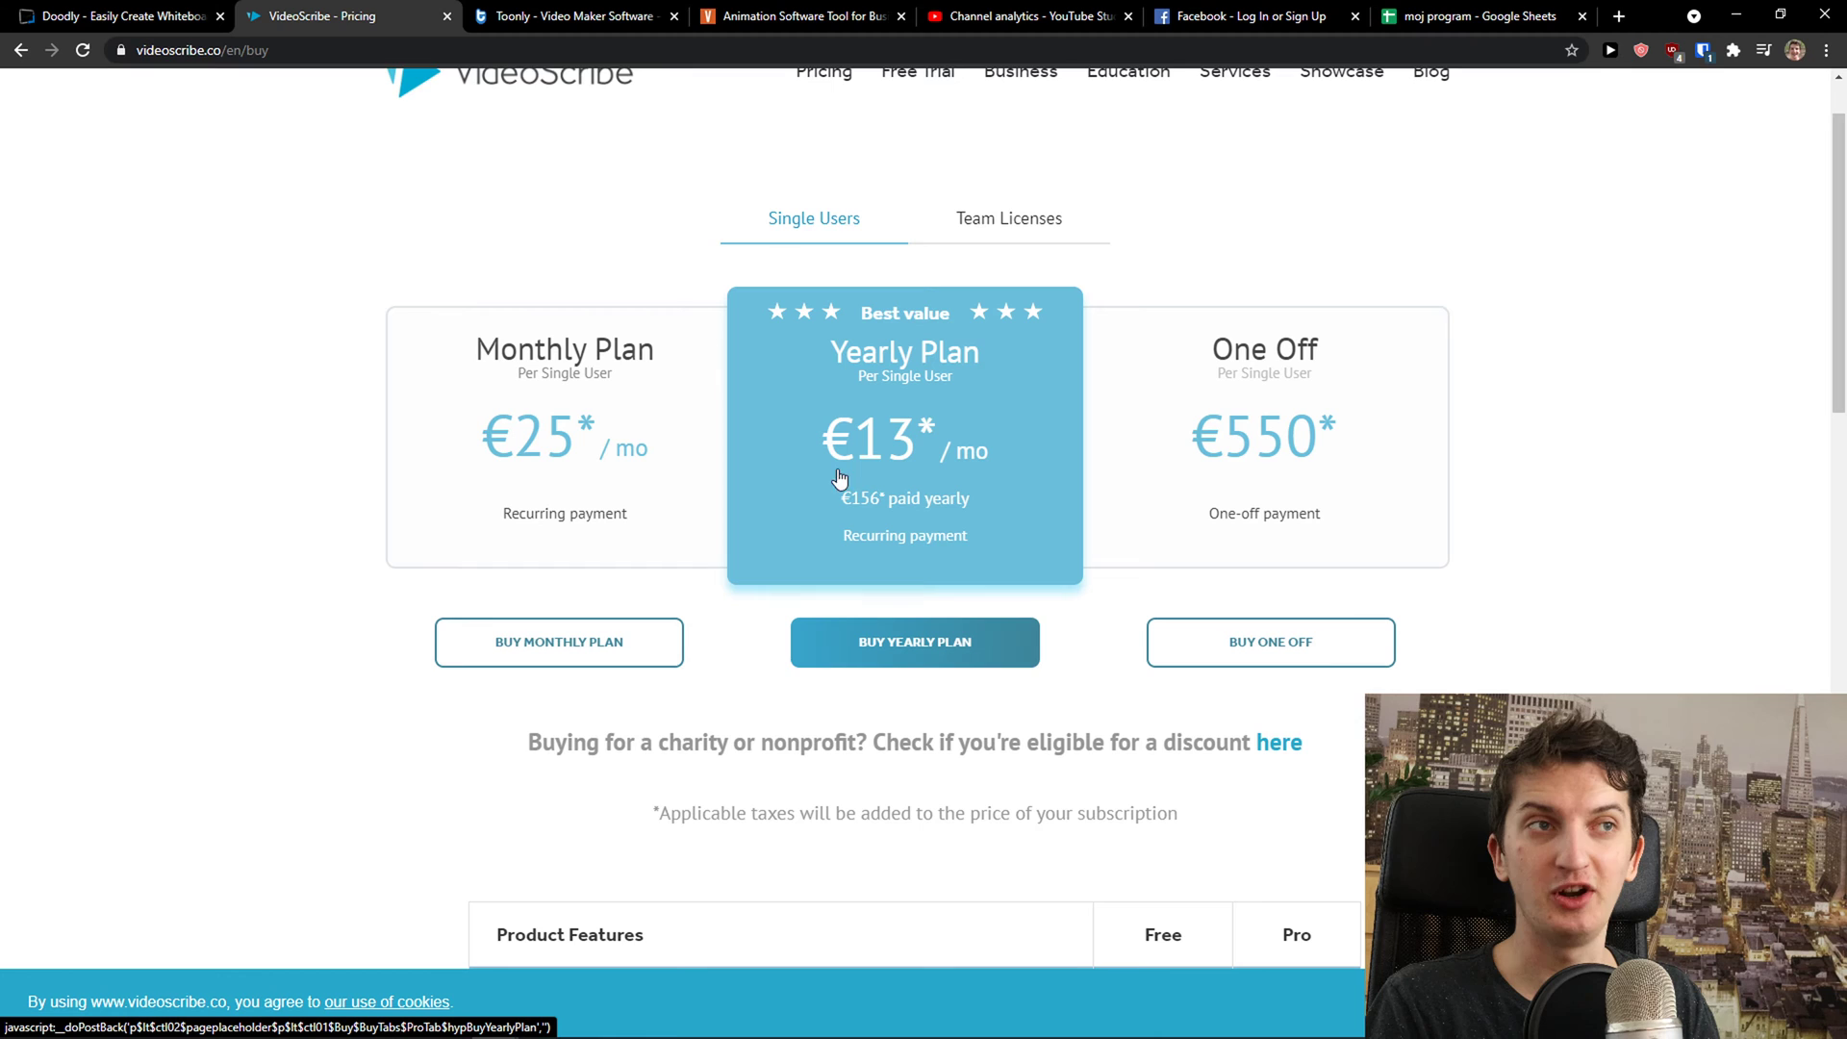
scroll(894, 490, up, 1)
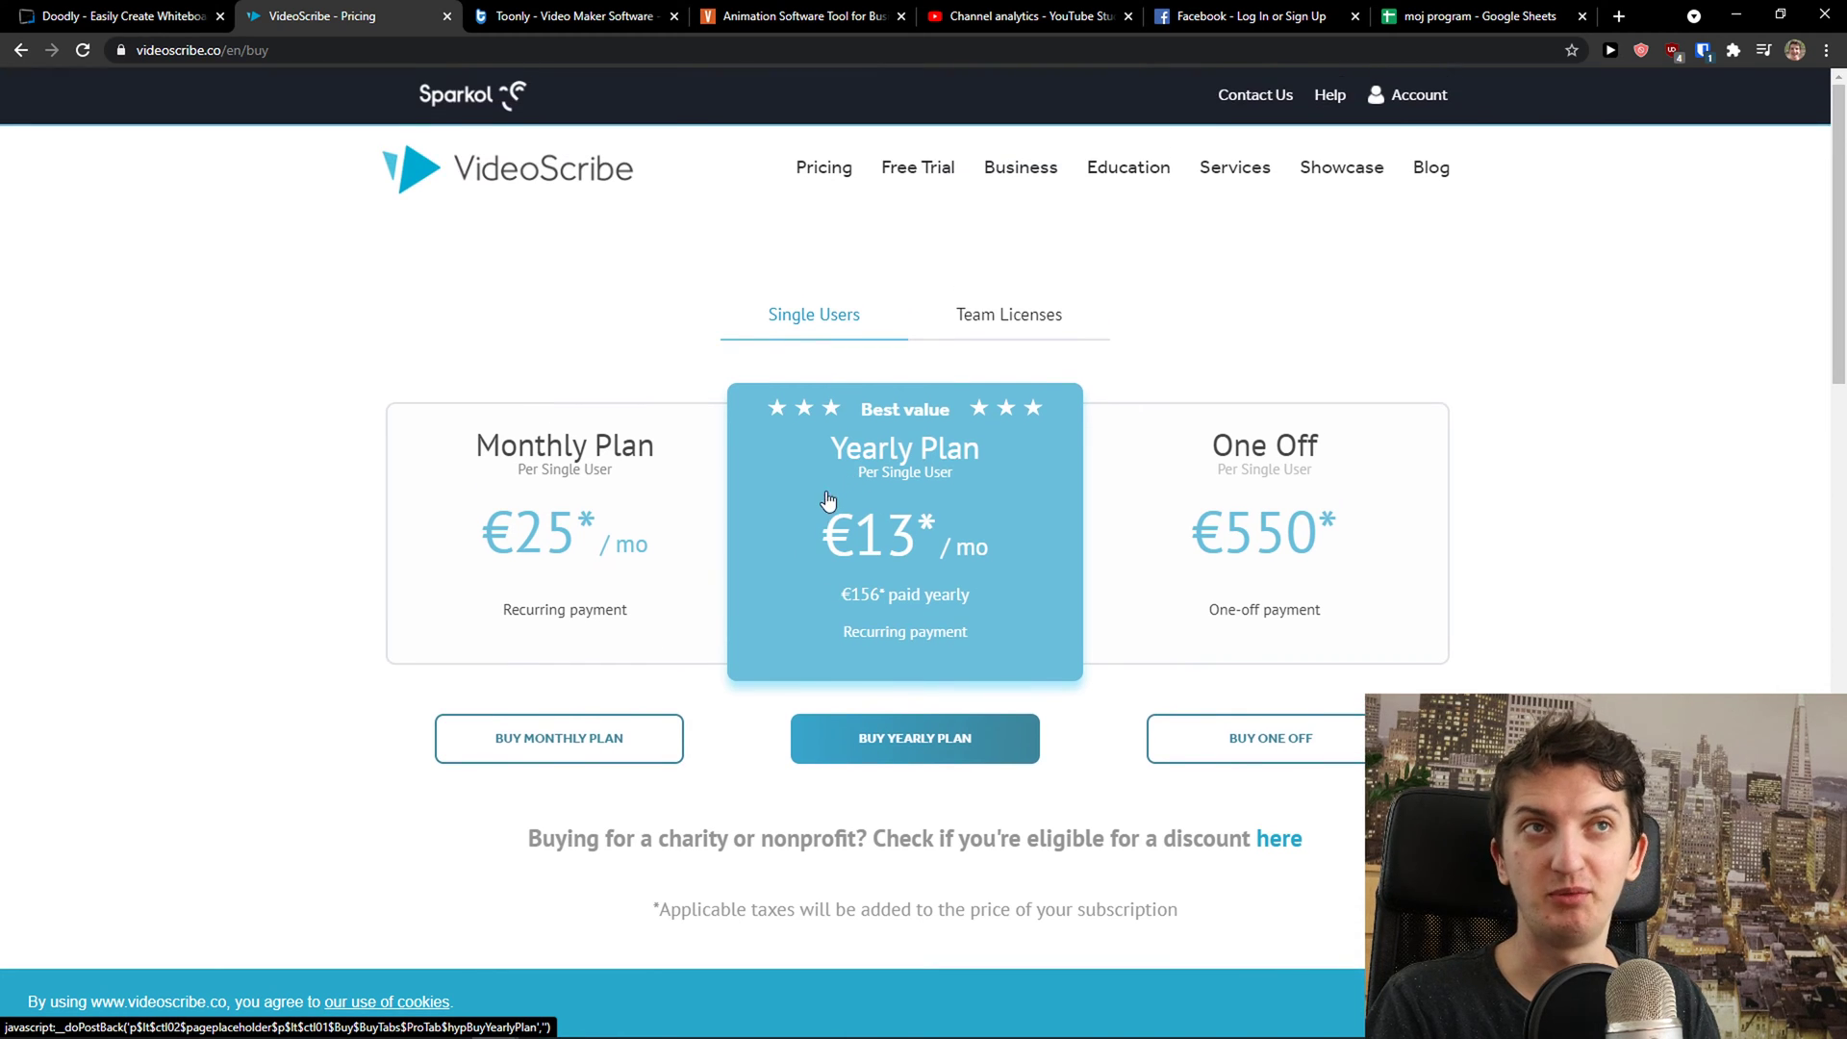
mouse_move(775, 1027)
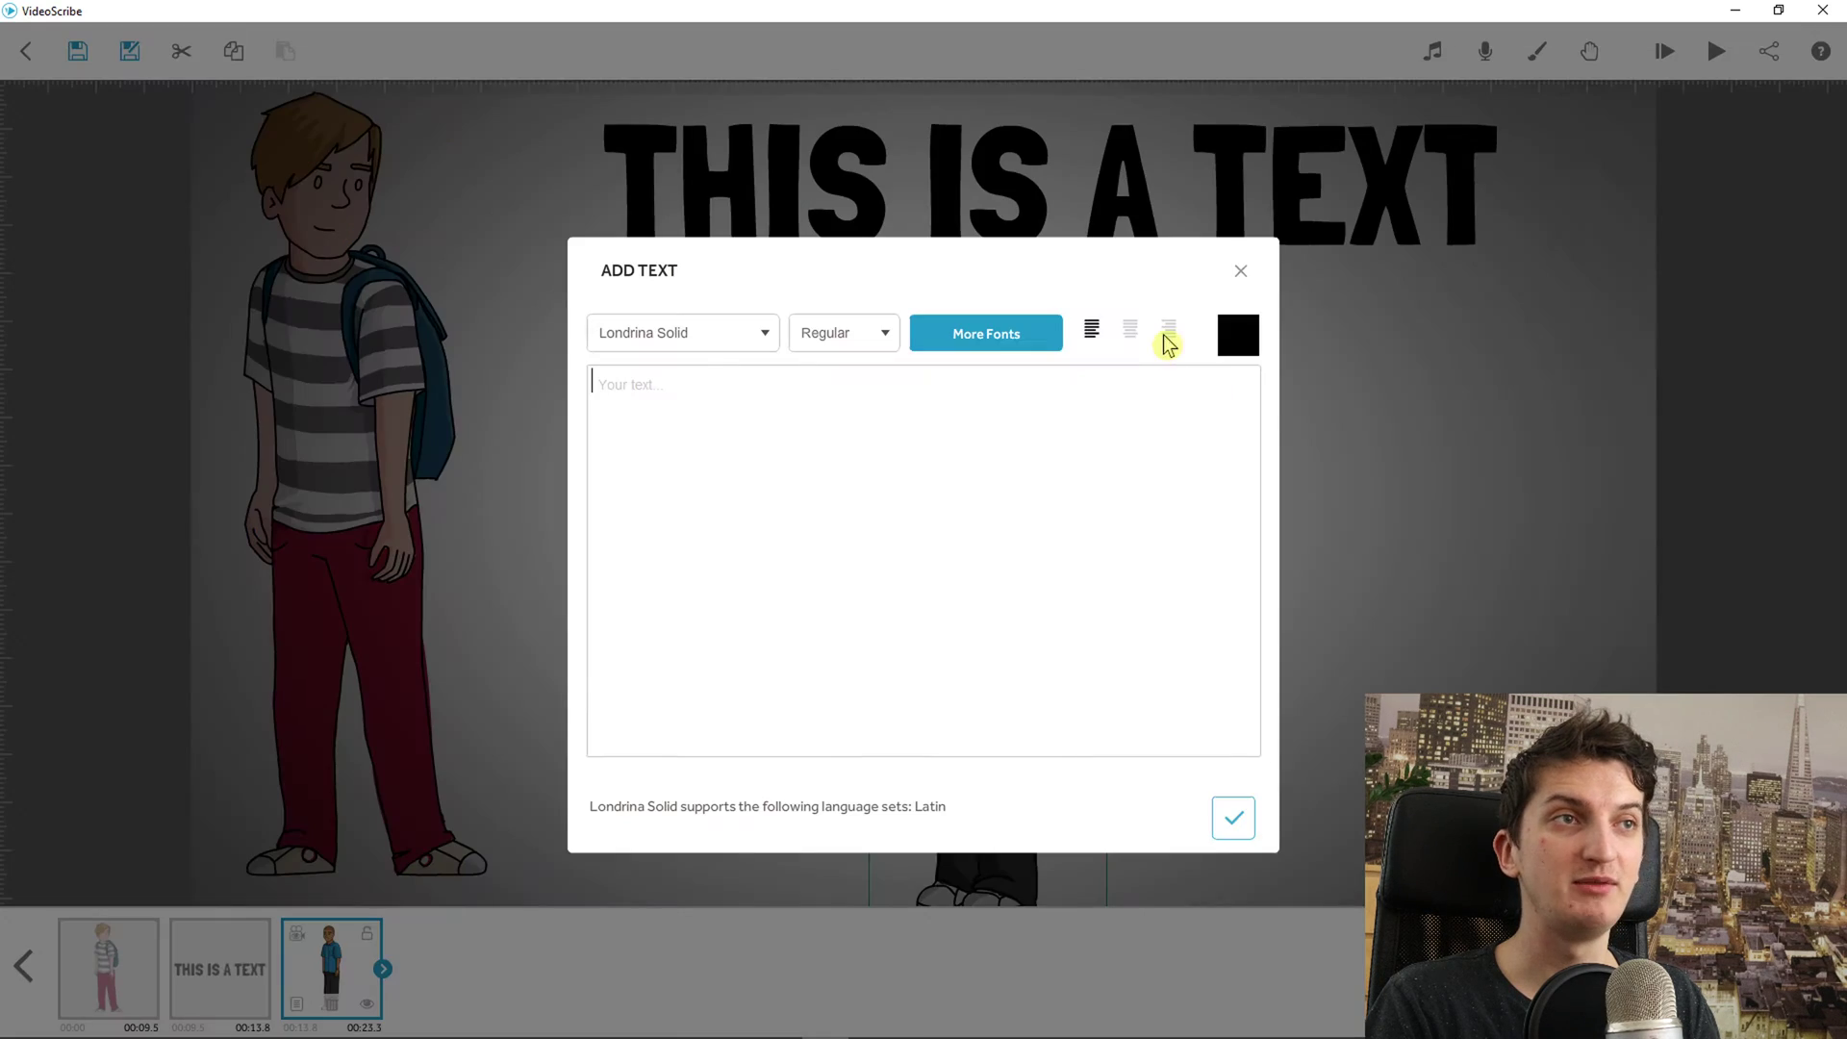
Browse the Emojis, Money and Scenery image categories, closing the library without adding anything.
click(1241, 272)
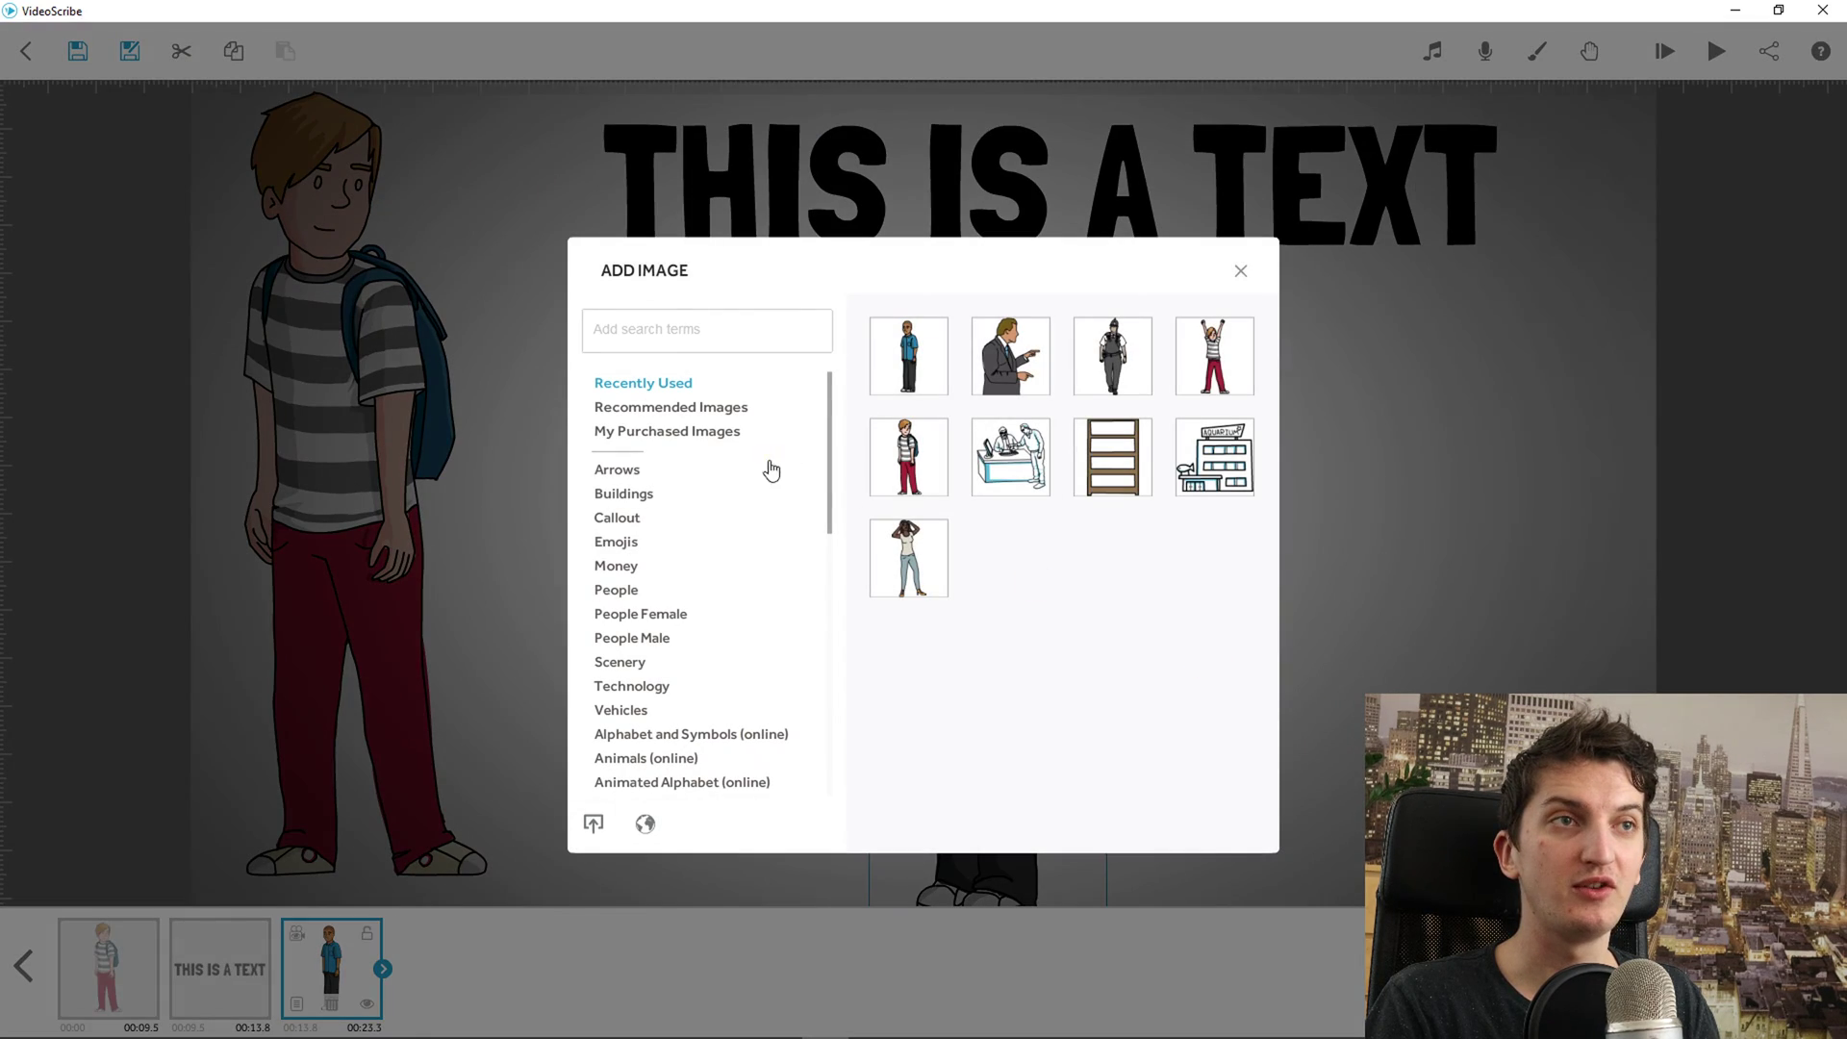
click(683, 548)
click(679, 568)
scroll(693, 605, down, 1)
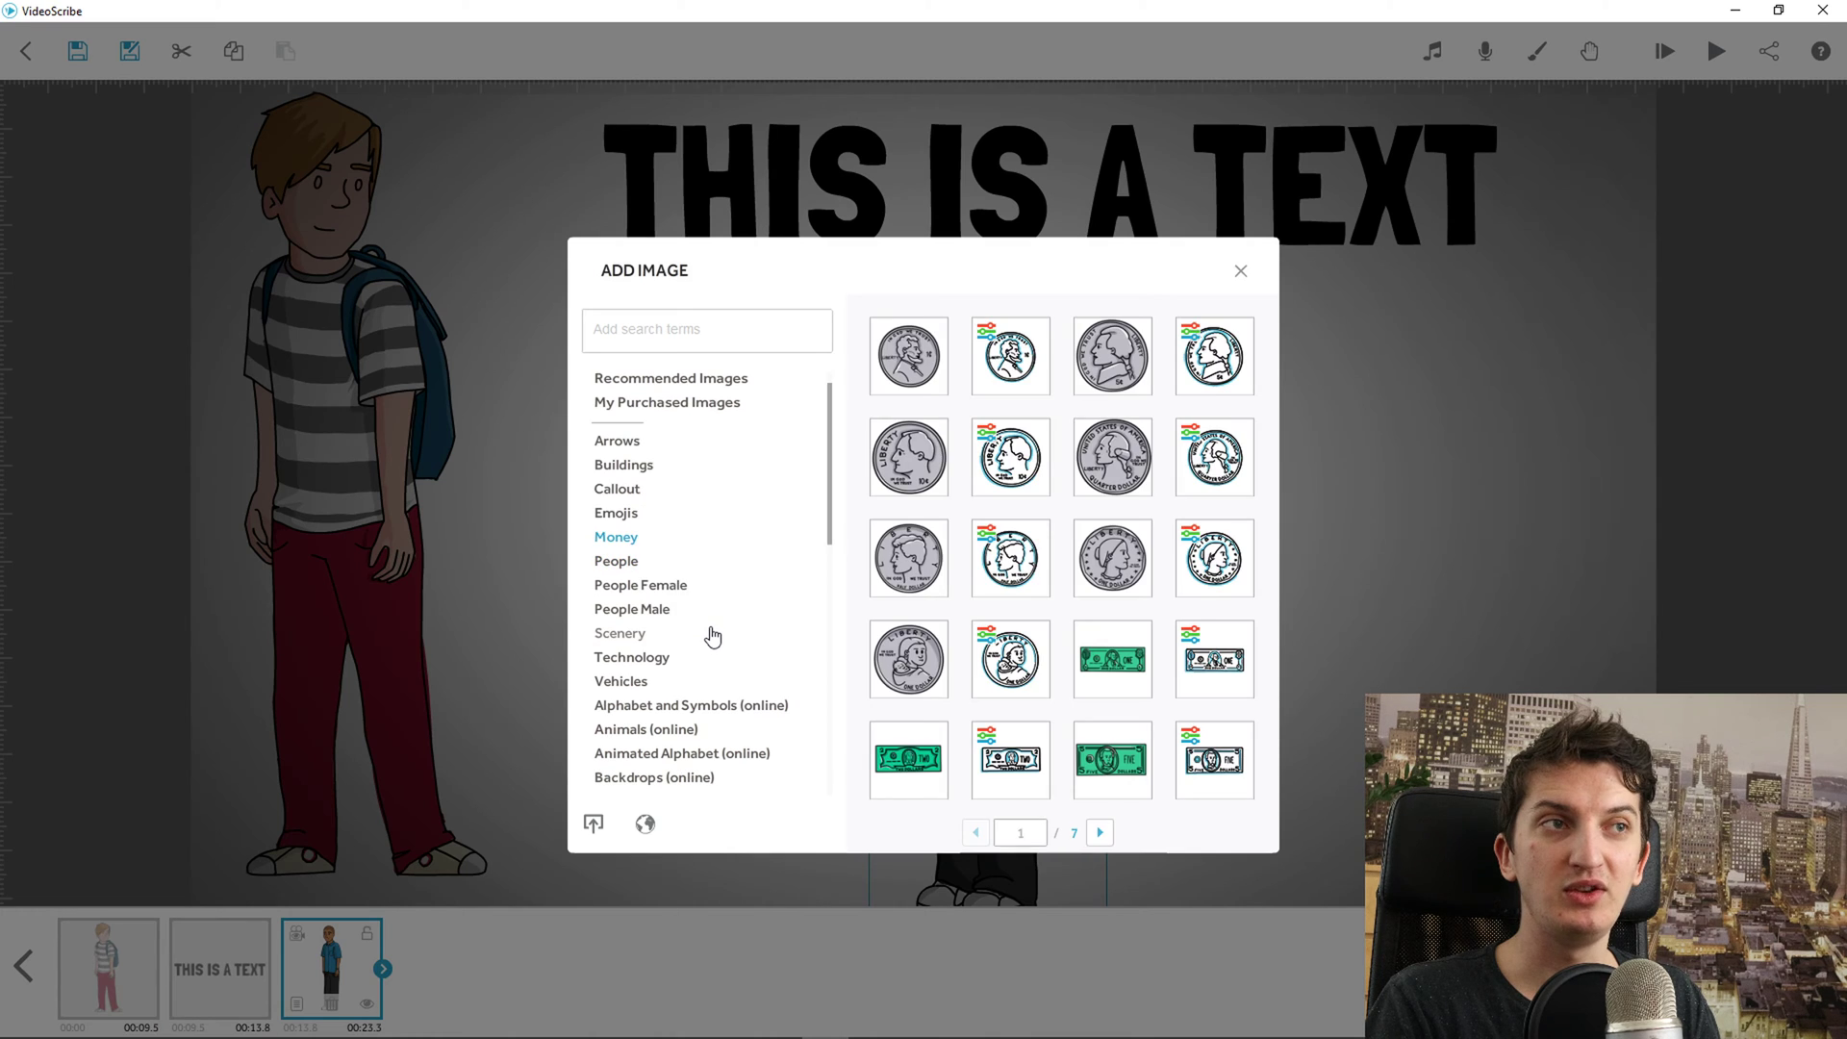
click(710, 632)
scroll(711, 635, down, 2)
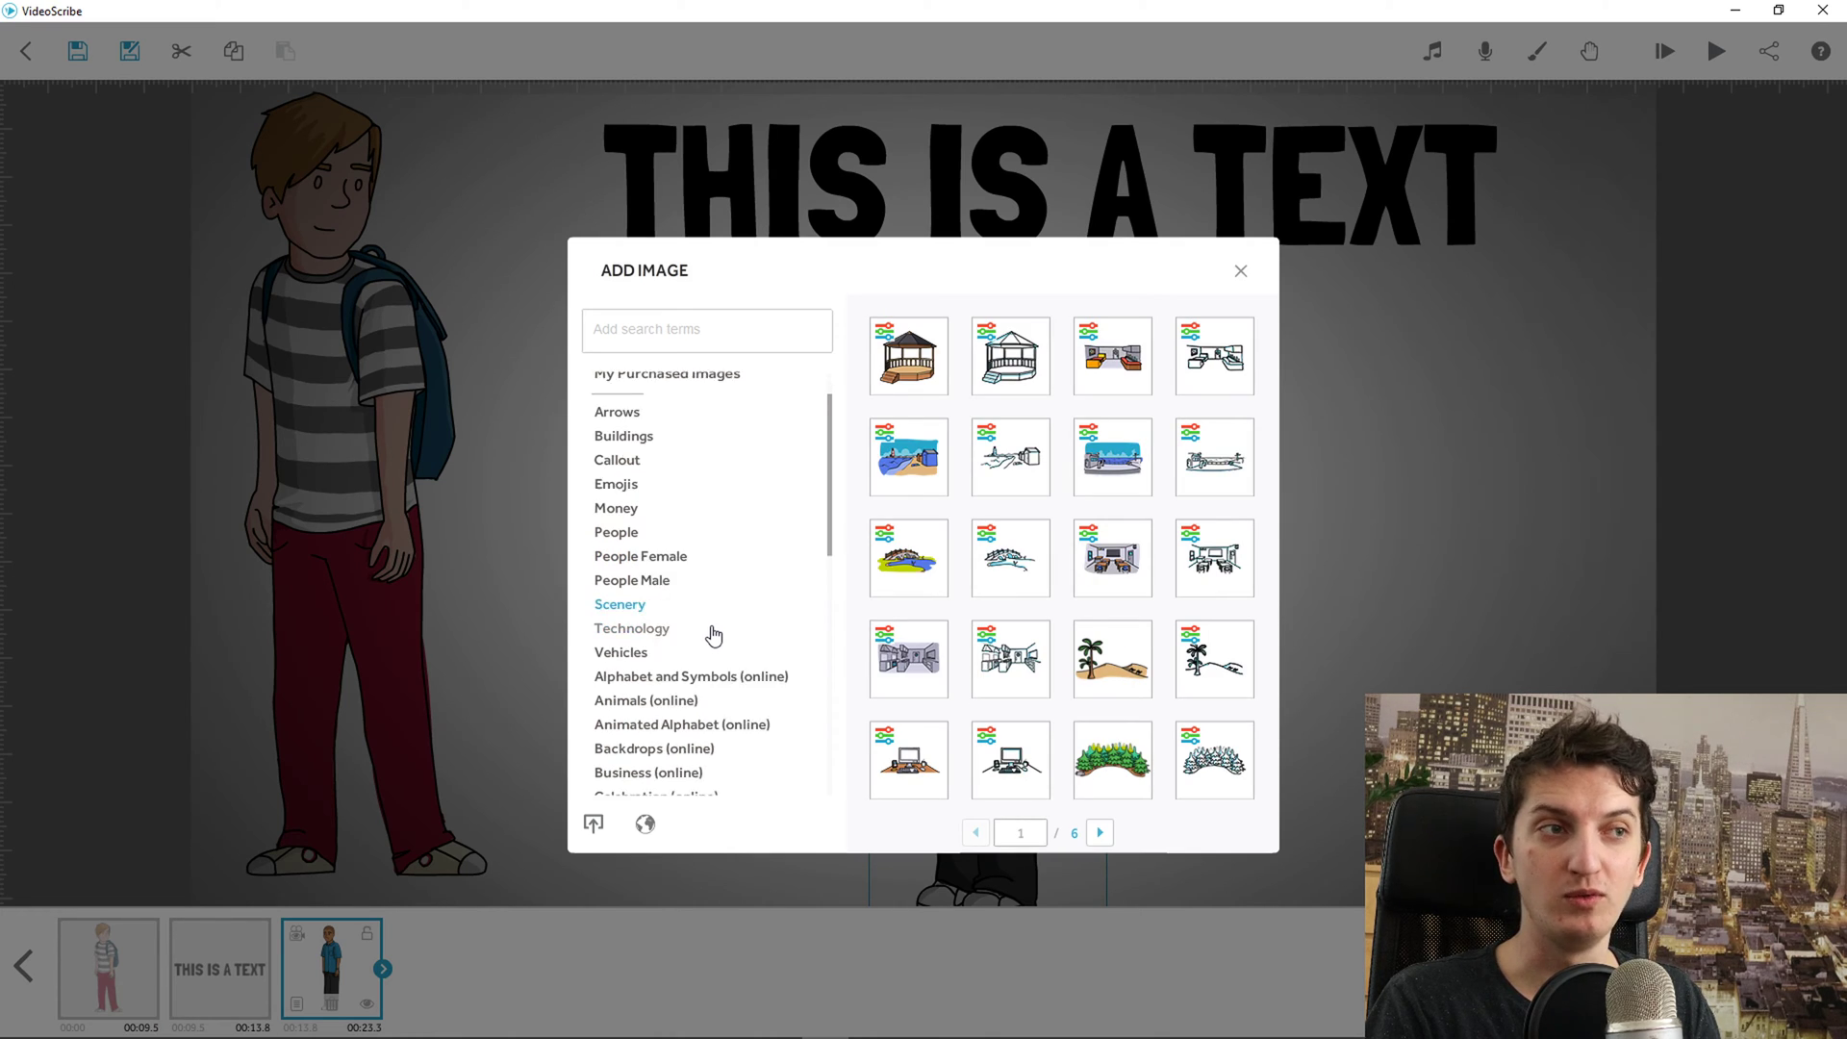
scroll(1049, 649, down, 5)
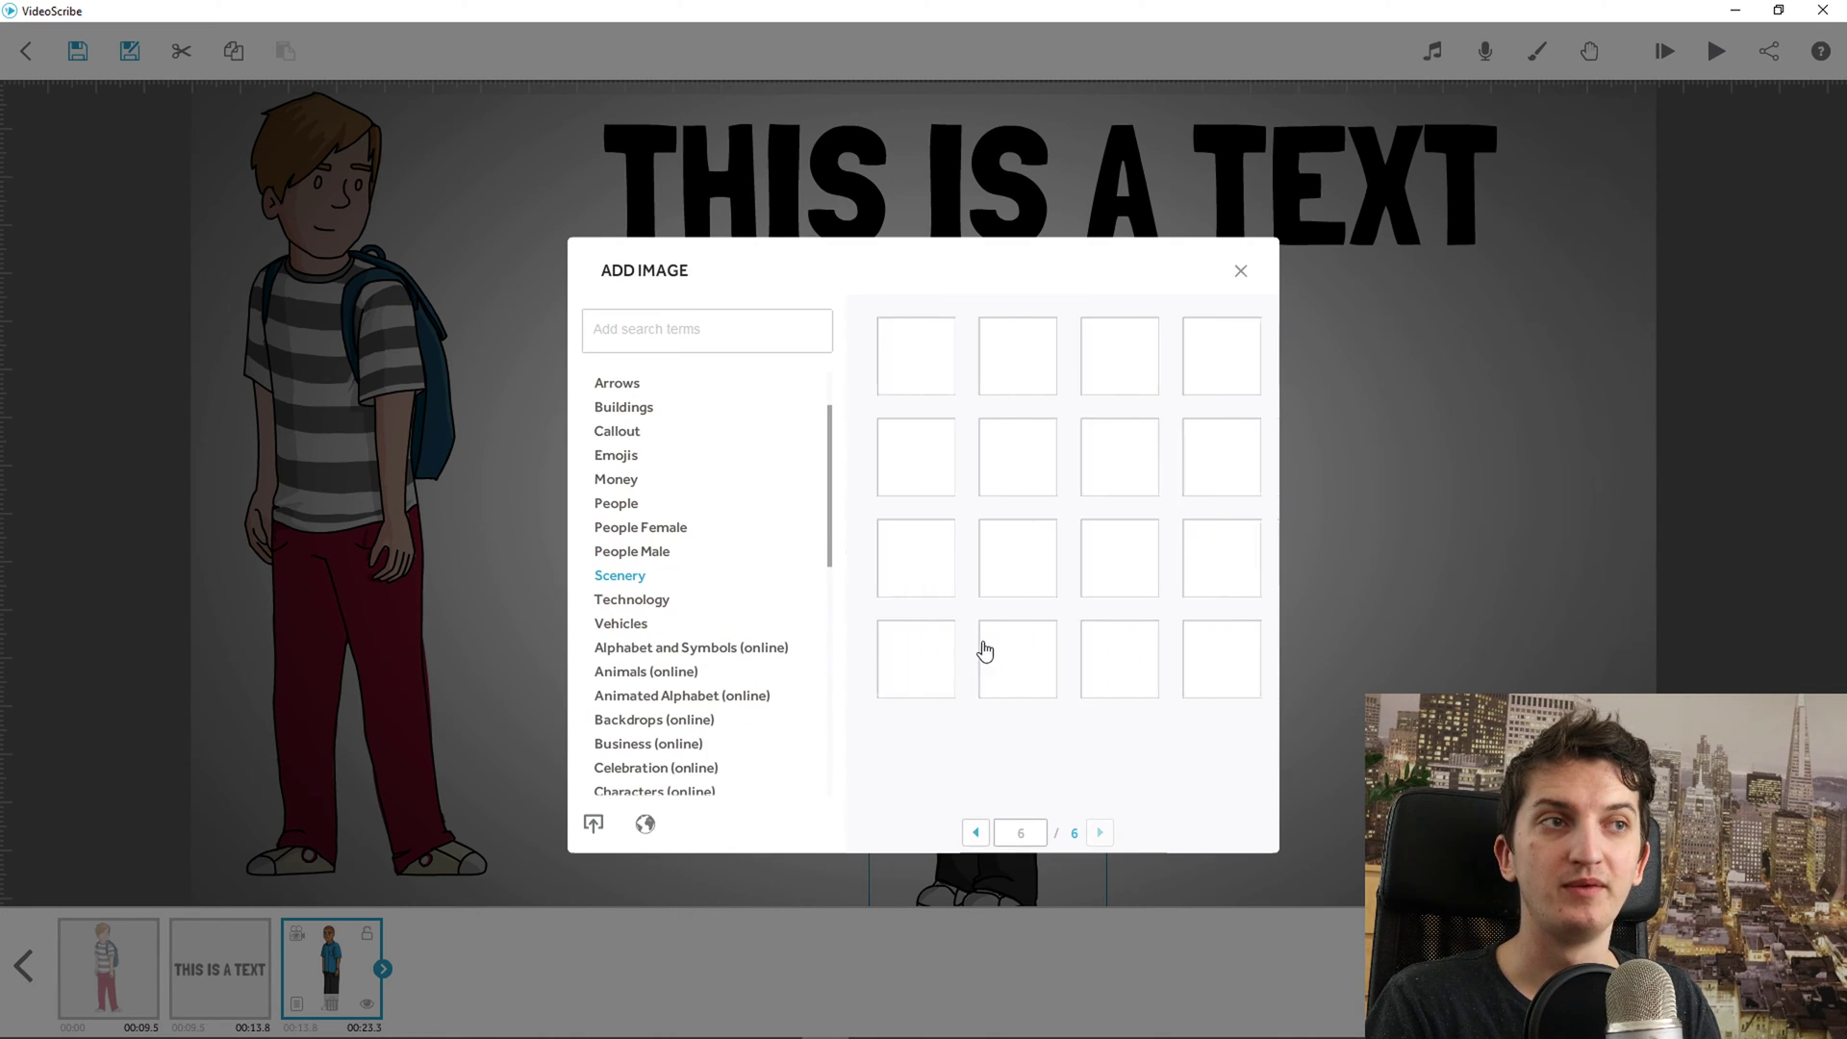
click(1243, 273)
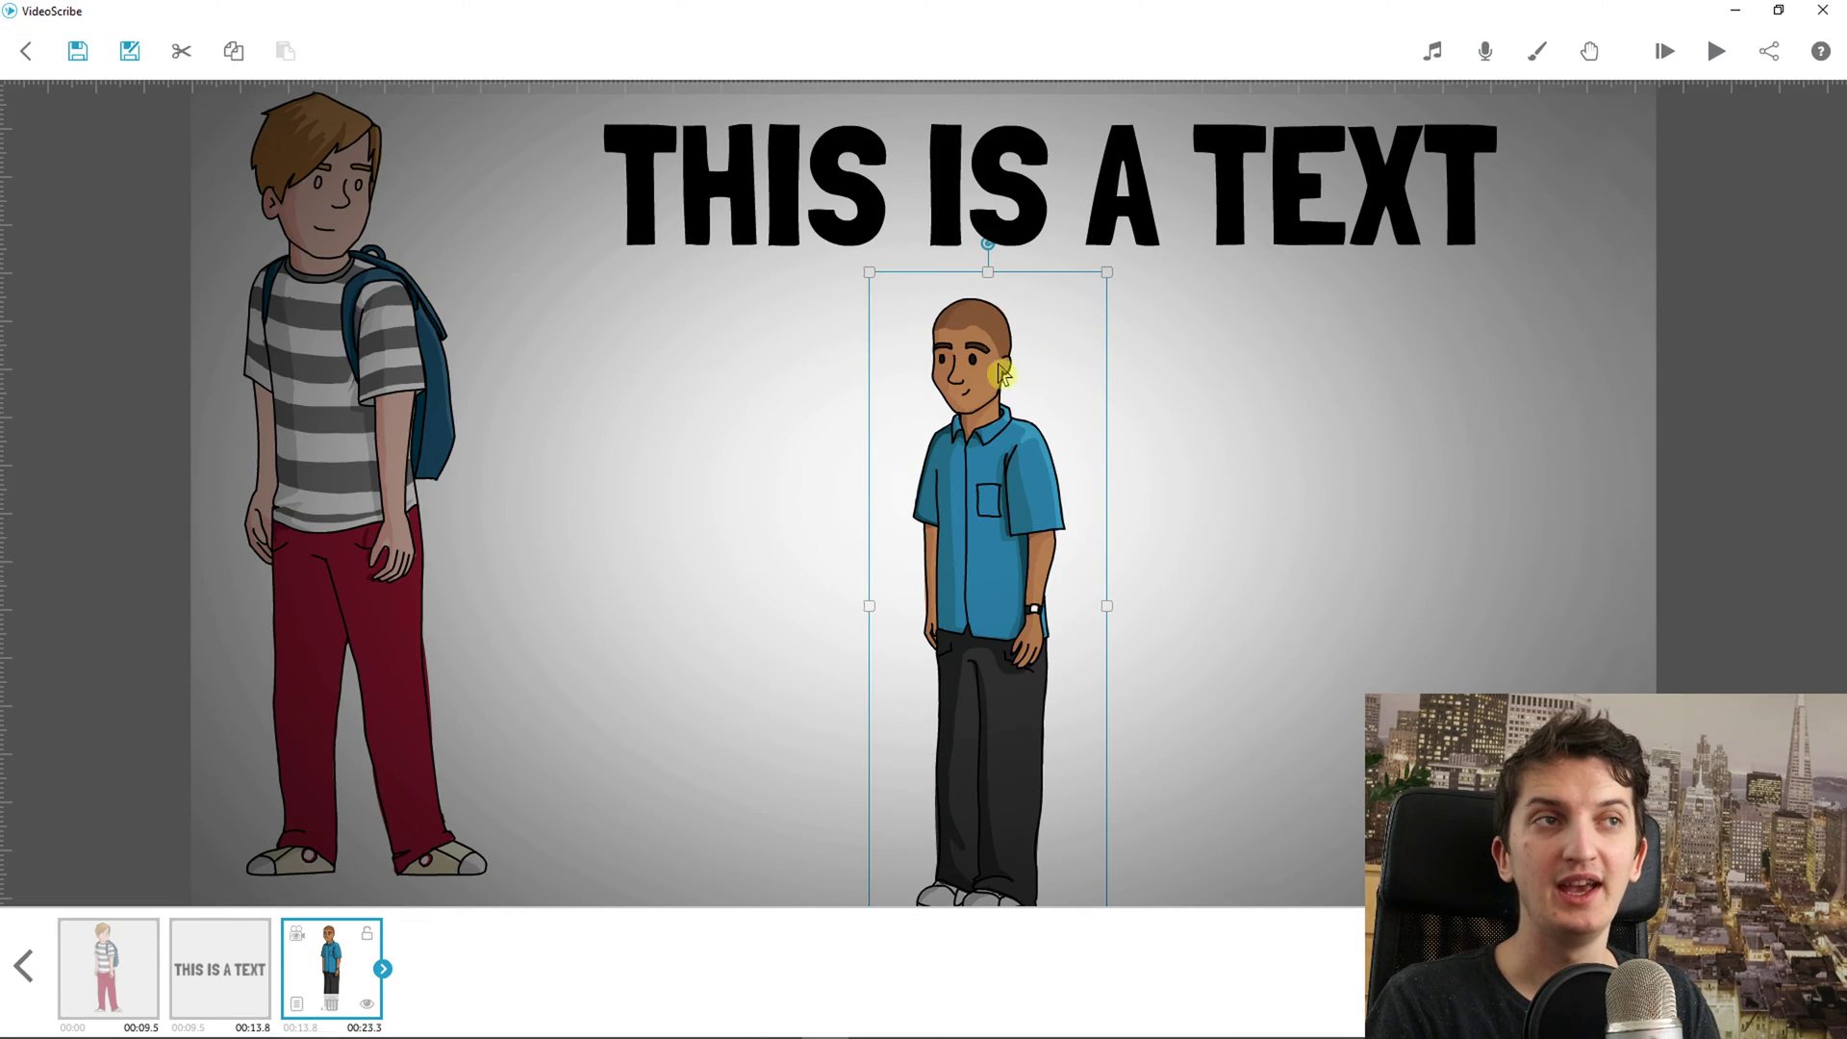
Nudge the blue-shirted man up and left, glance at background options, then deselect him.
drag(965, 388, 918, 374)
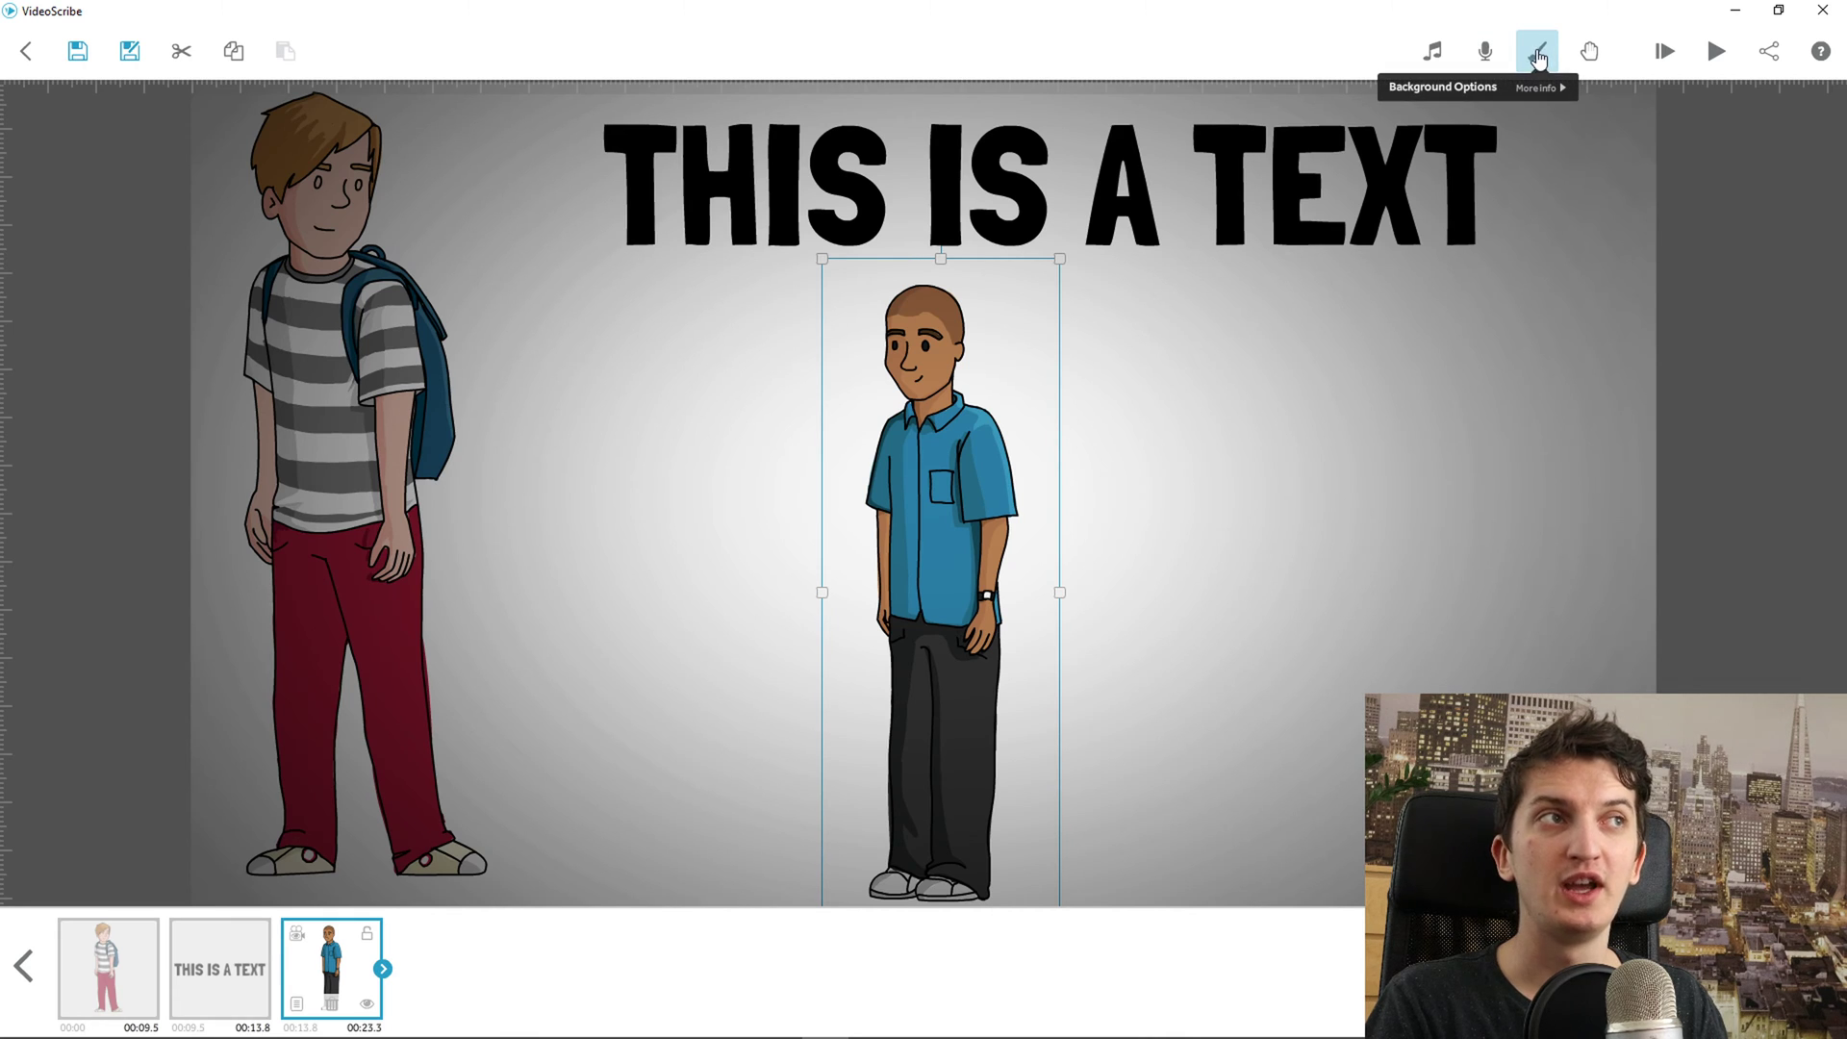
click(1536, 58)
click(1143, 309)
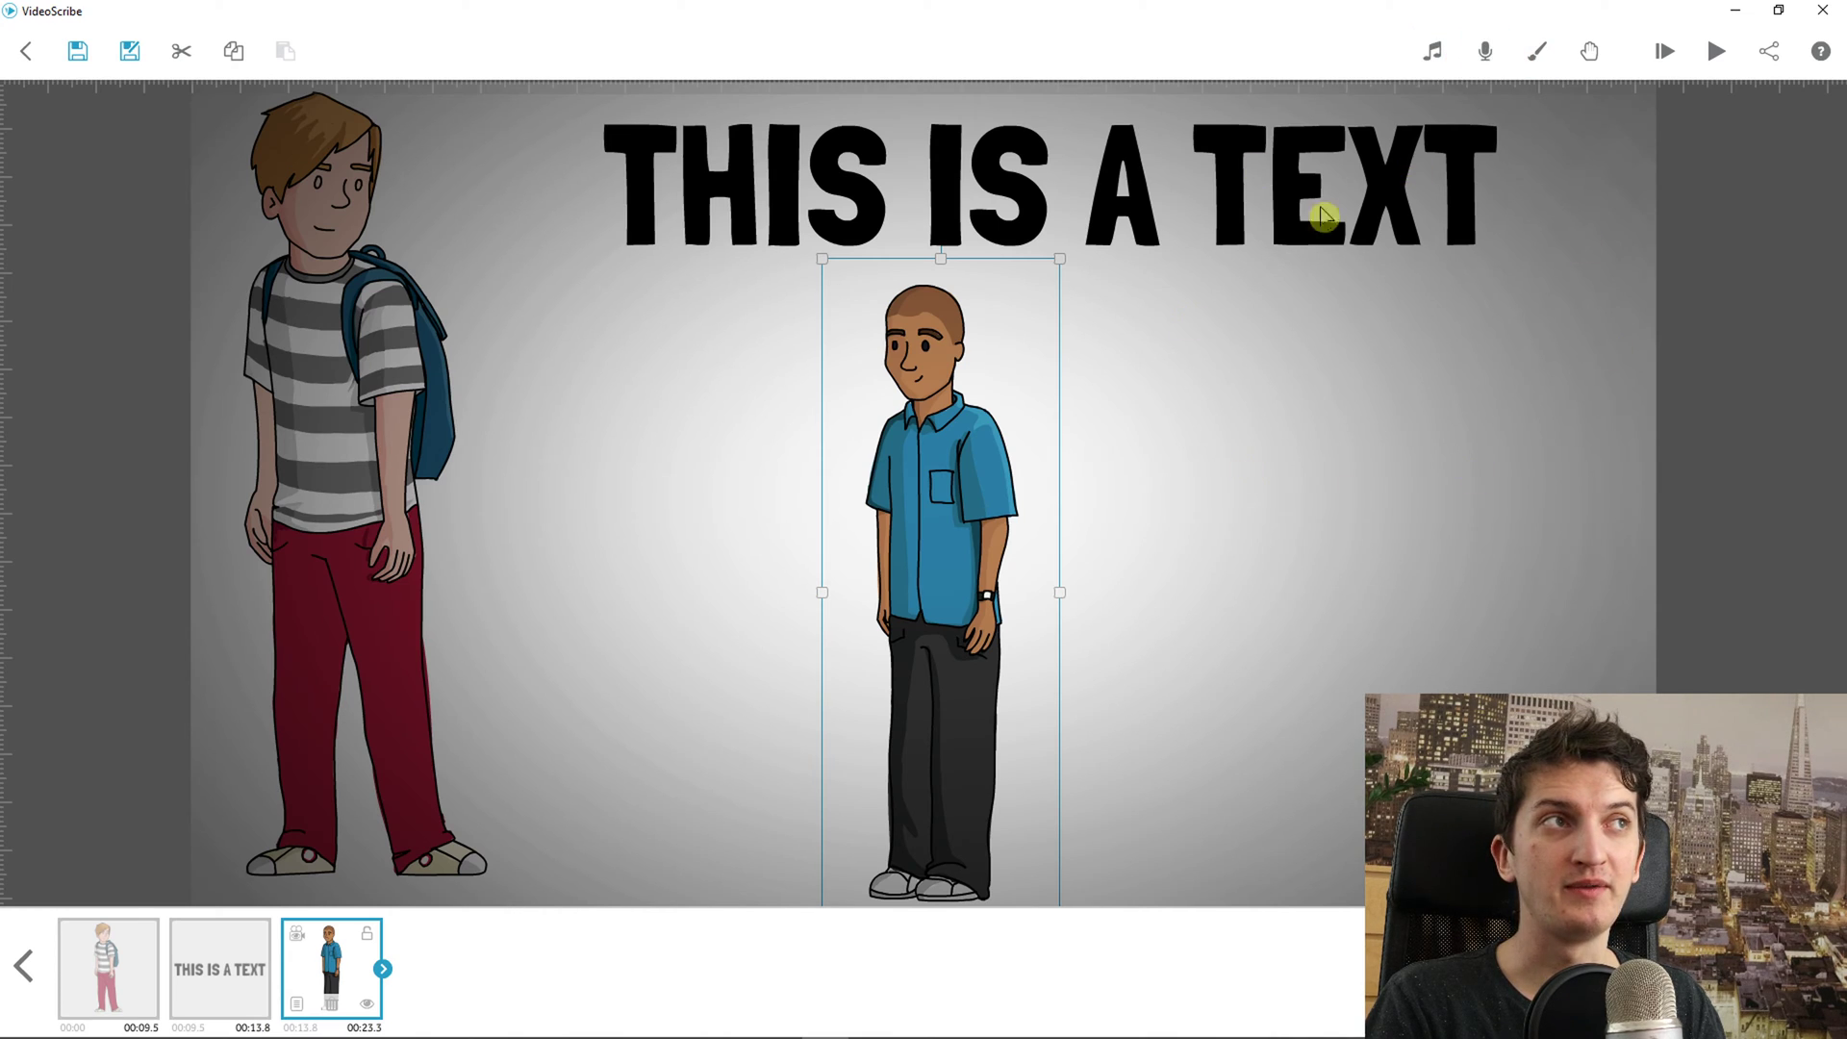
click(1407, 421)
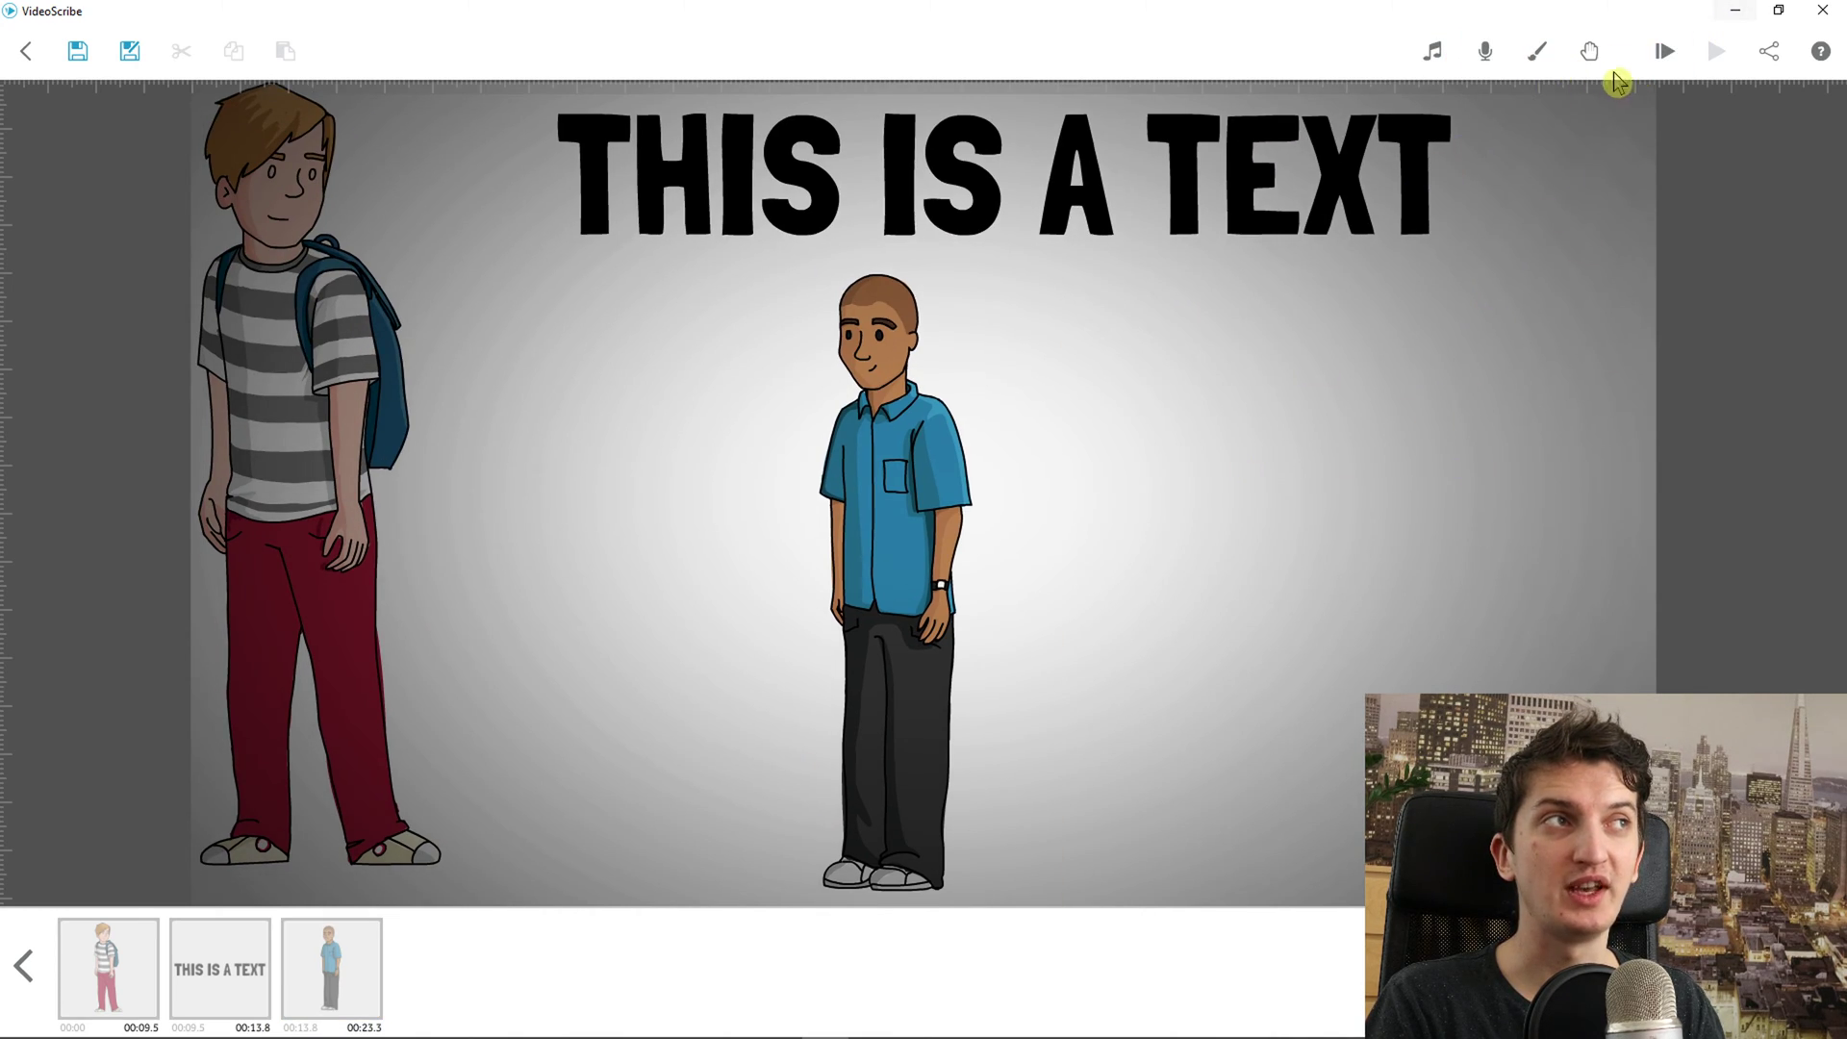
Minimize VideoScribe, look over the toonly.com homepage, and bring up the Toonly editor on Scene 5.
click(1736, 11)
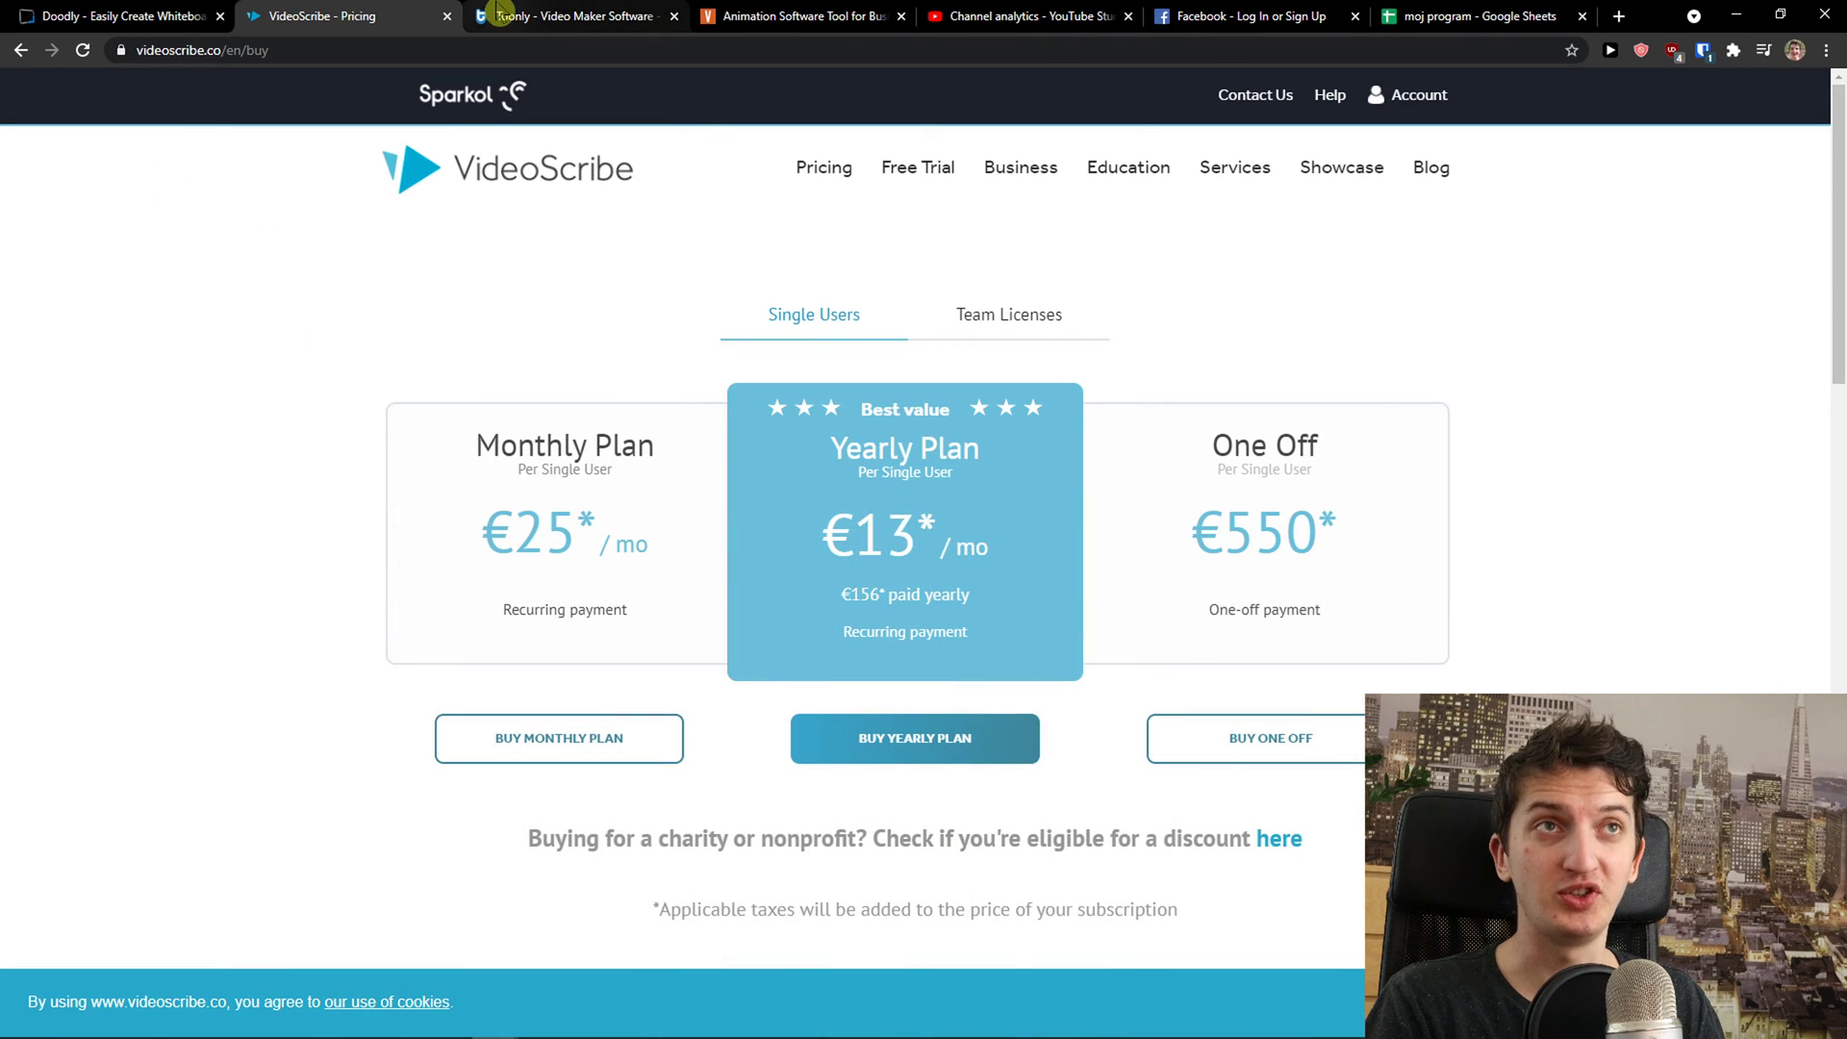
click(498, 11)
click(759, 13)
click(608, 11)
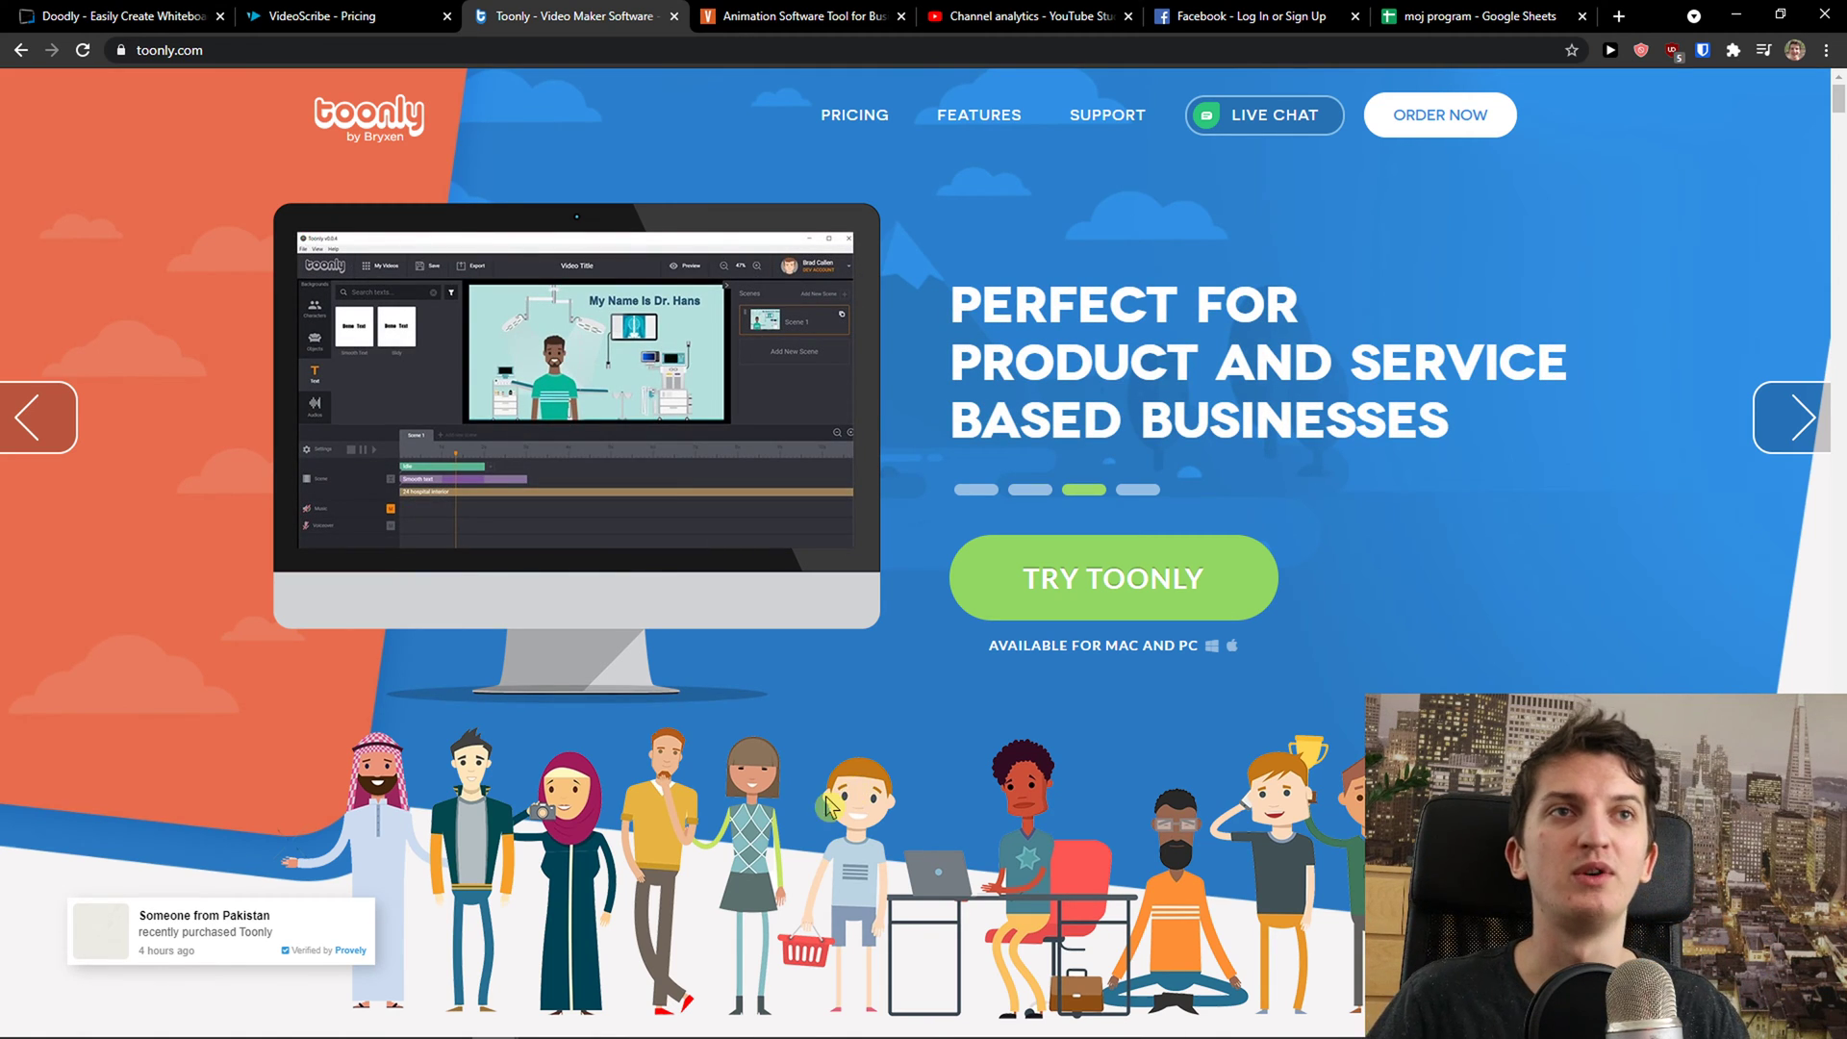
click(755, 1020)
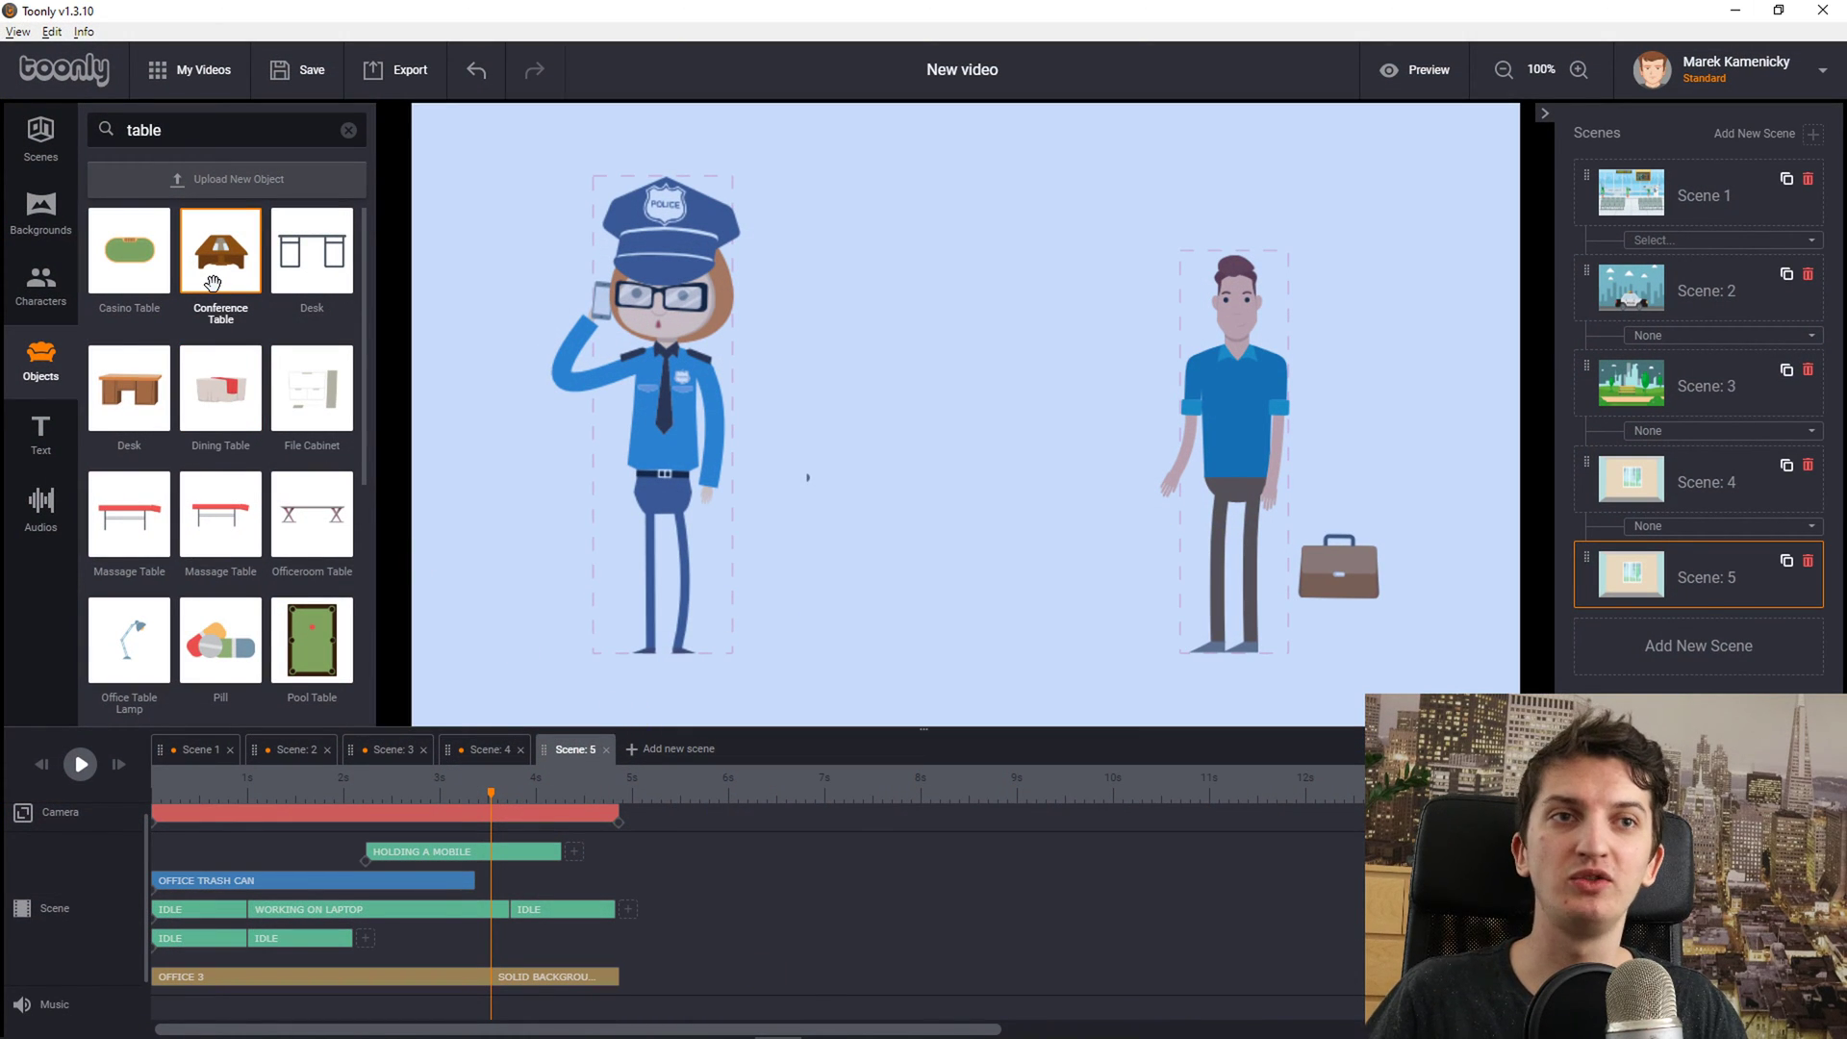
Add a new Scene 6 filled with the E-Shop scene preset.
click(672, 748)
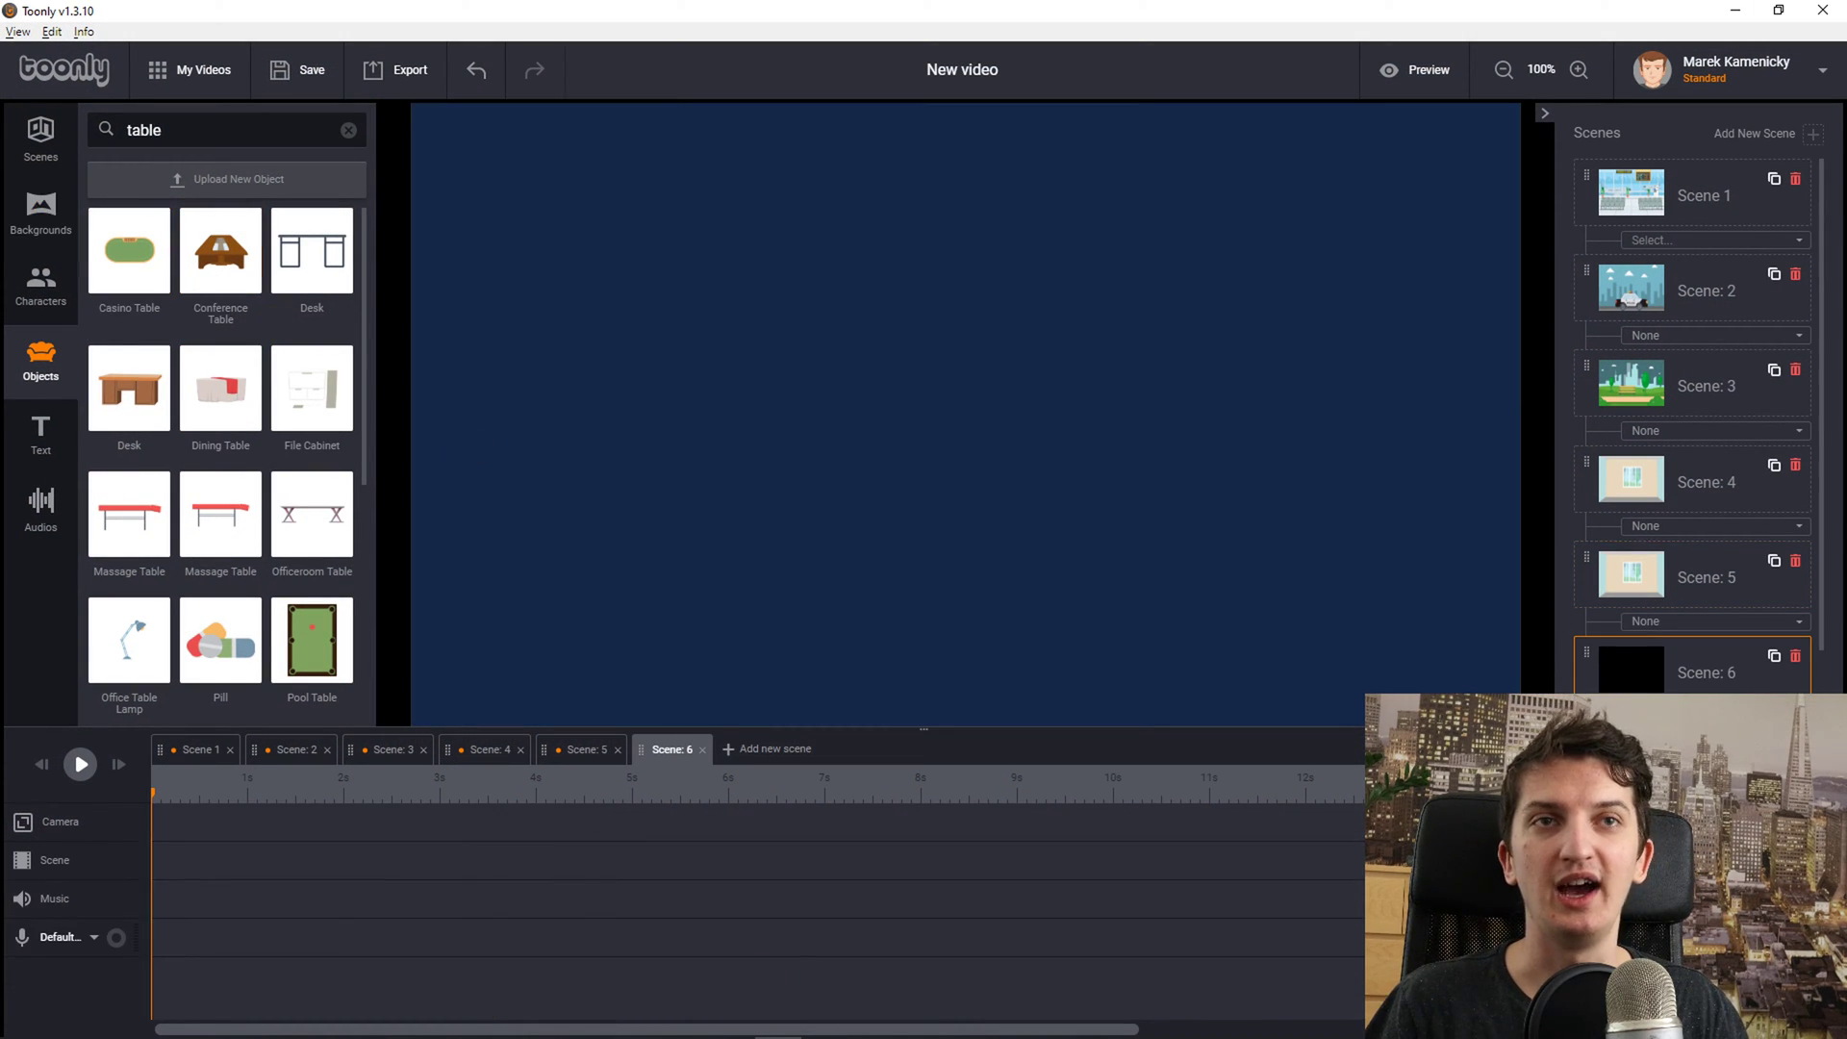
click(40, 139)
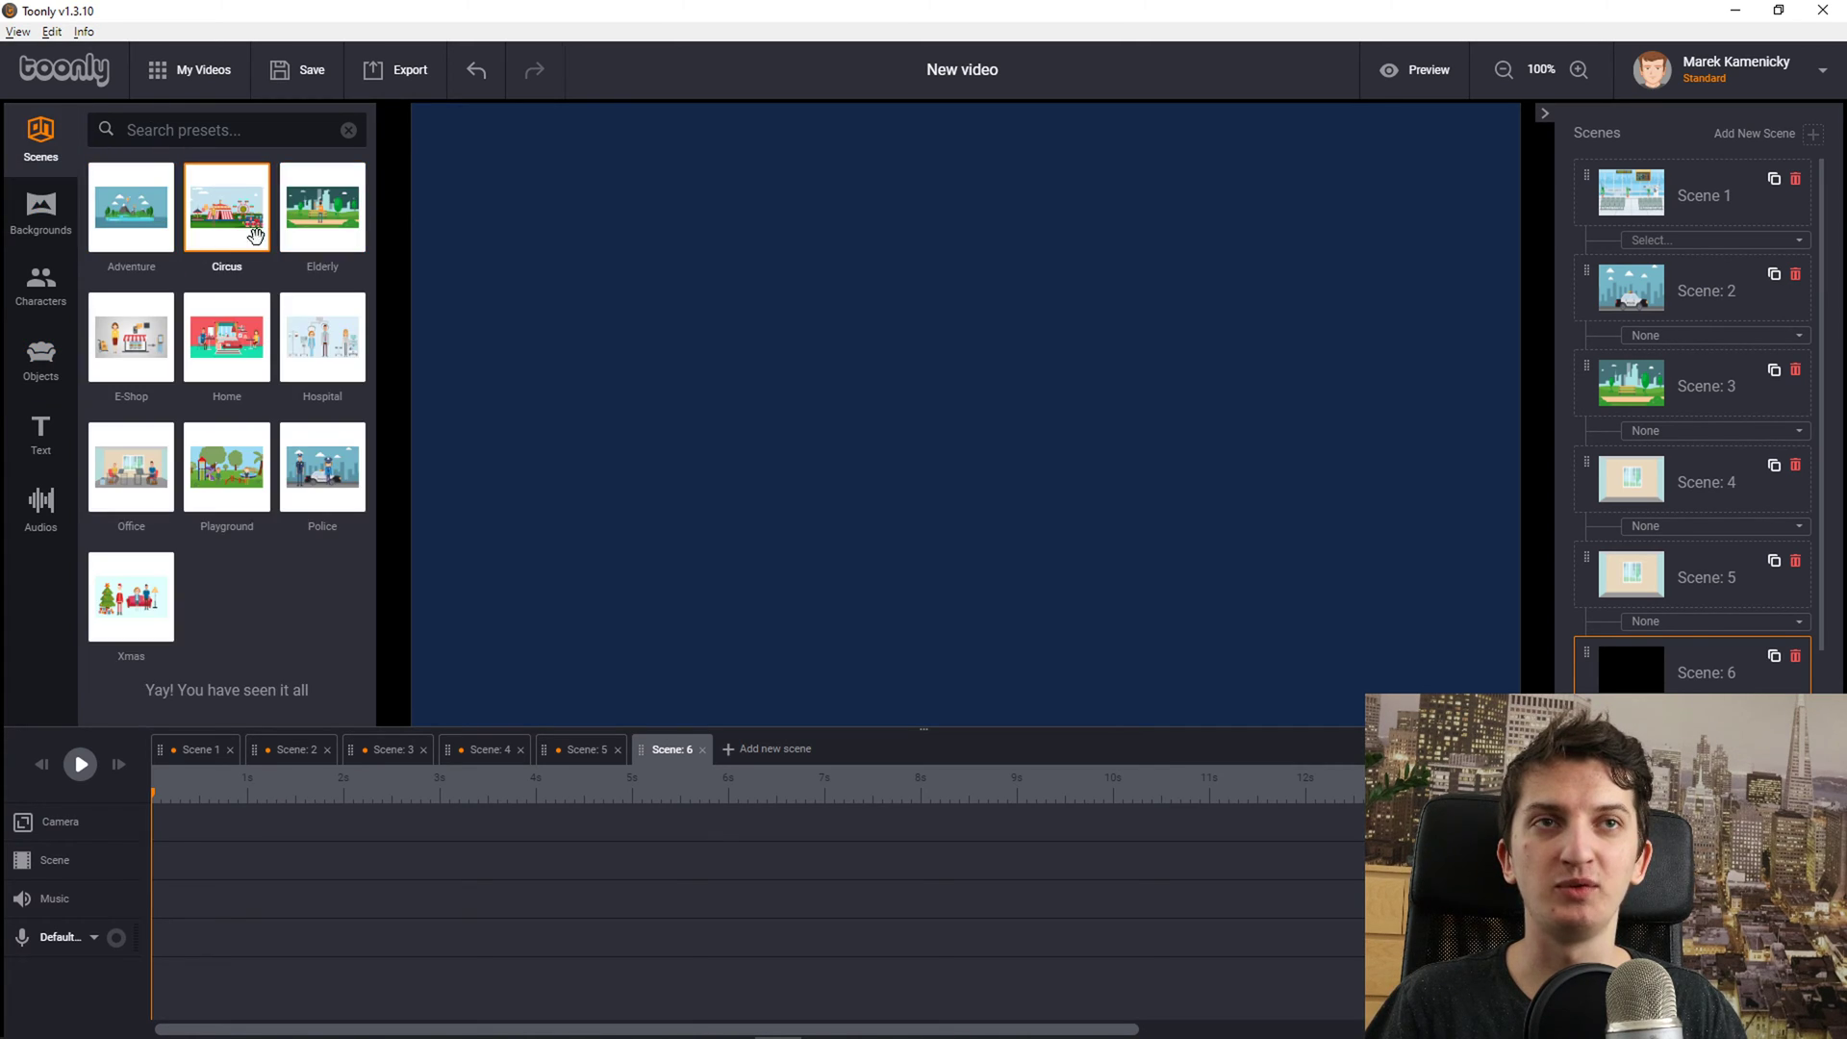
click(109, 348)
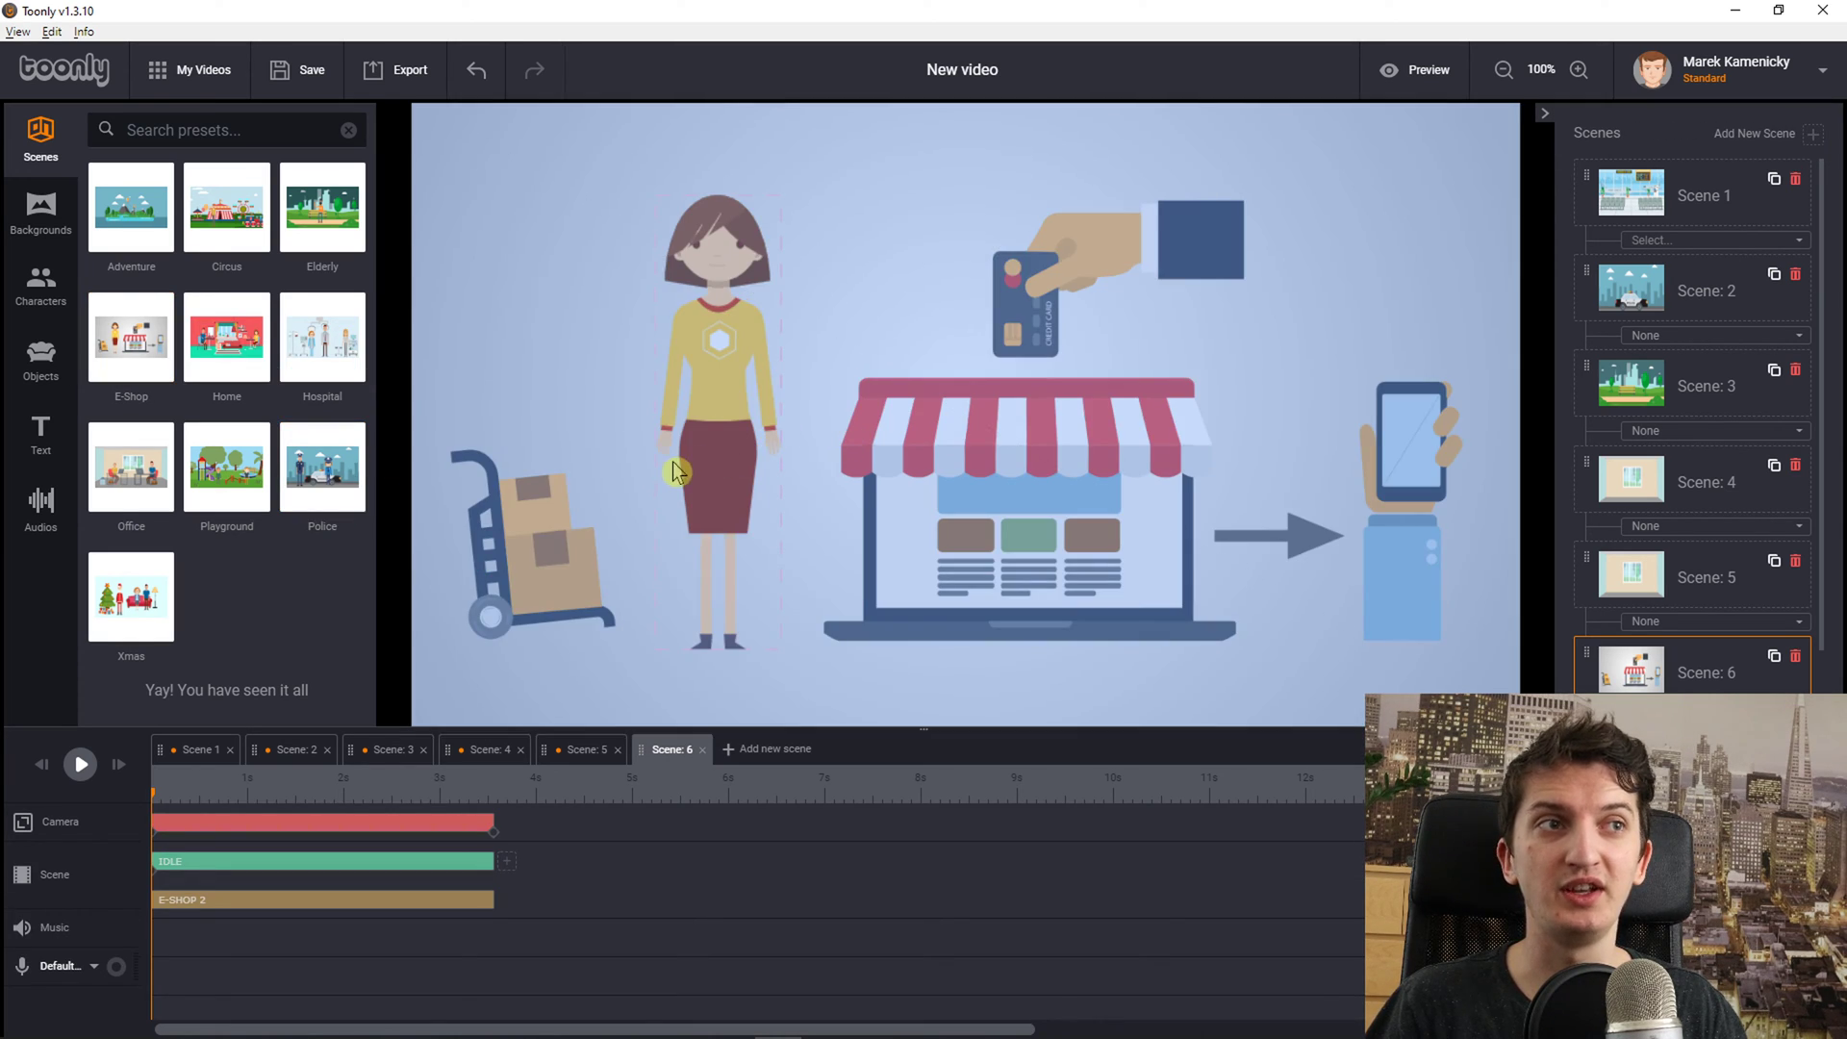
Select the woman and play the E-Shop scene's animation, then pause the preview.
click(676, 471)
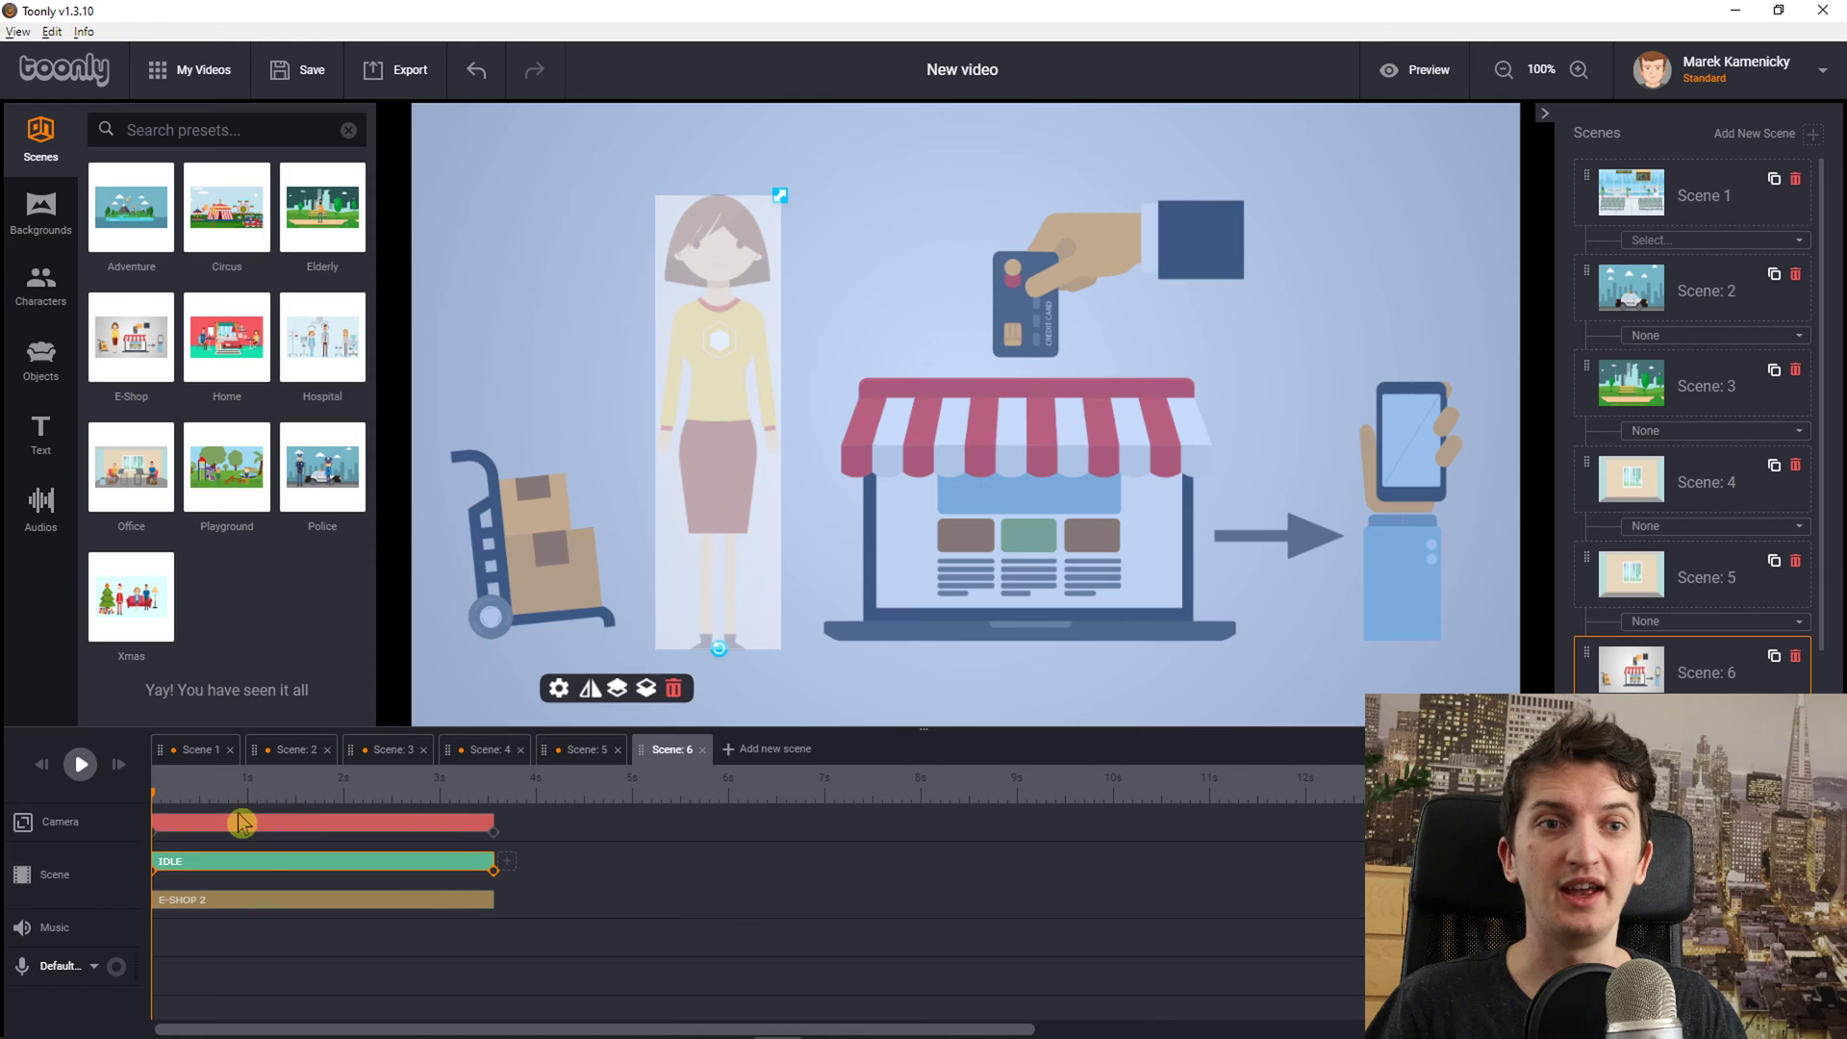
click(82, 766)
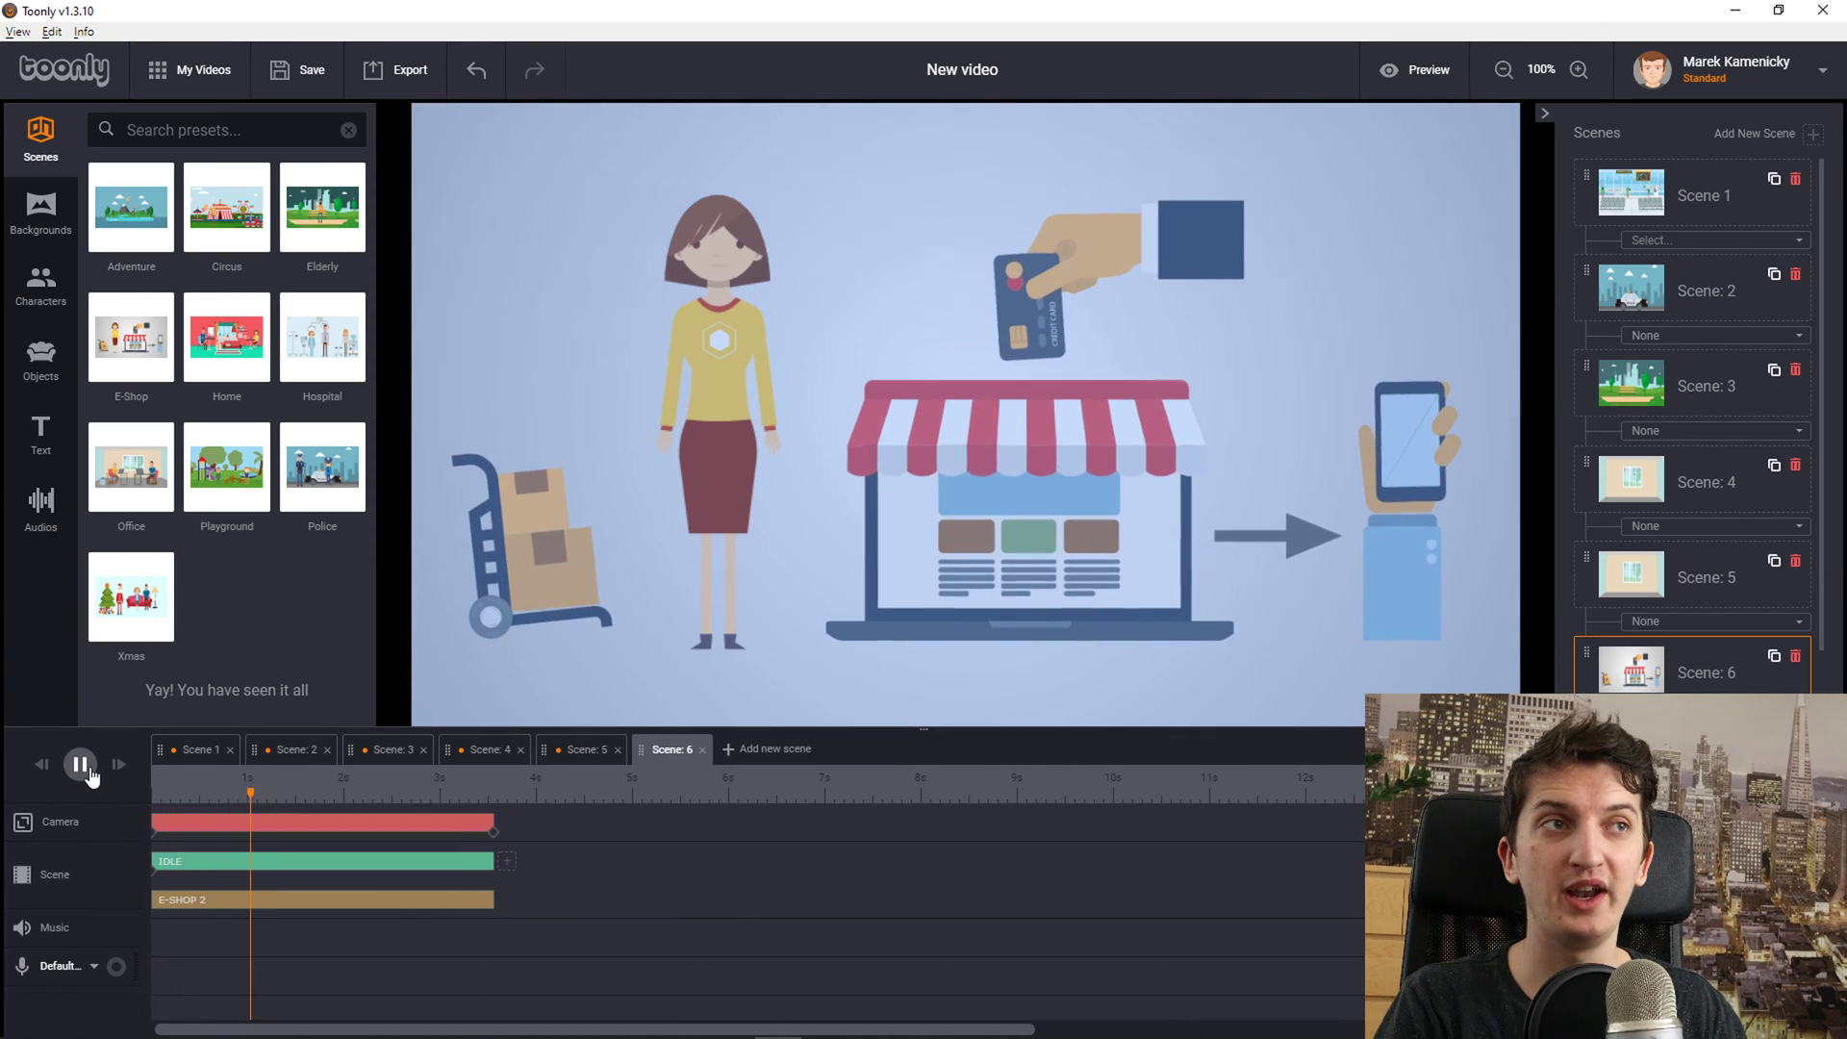
click(86, 770)
click(40, 284)
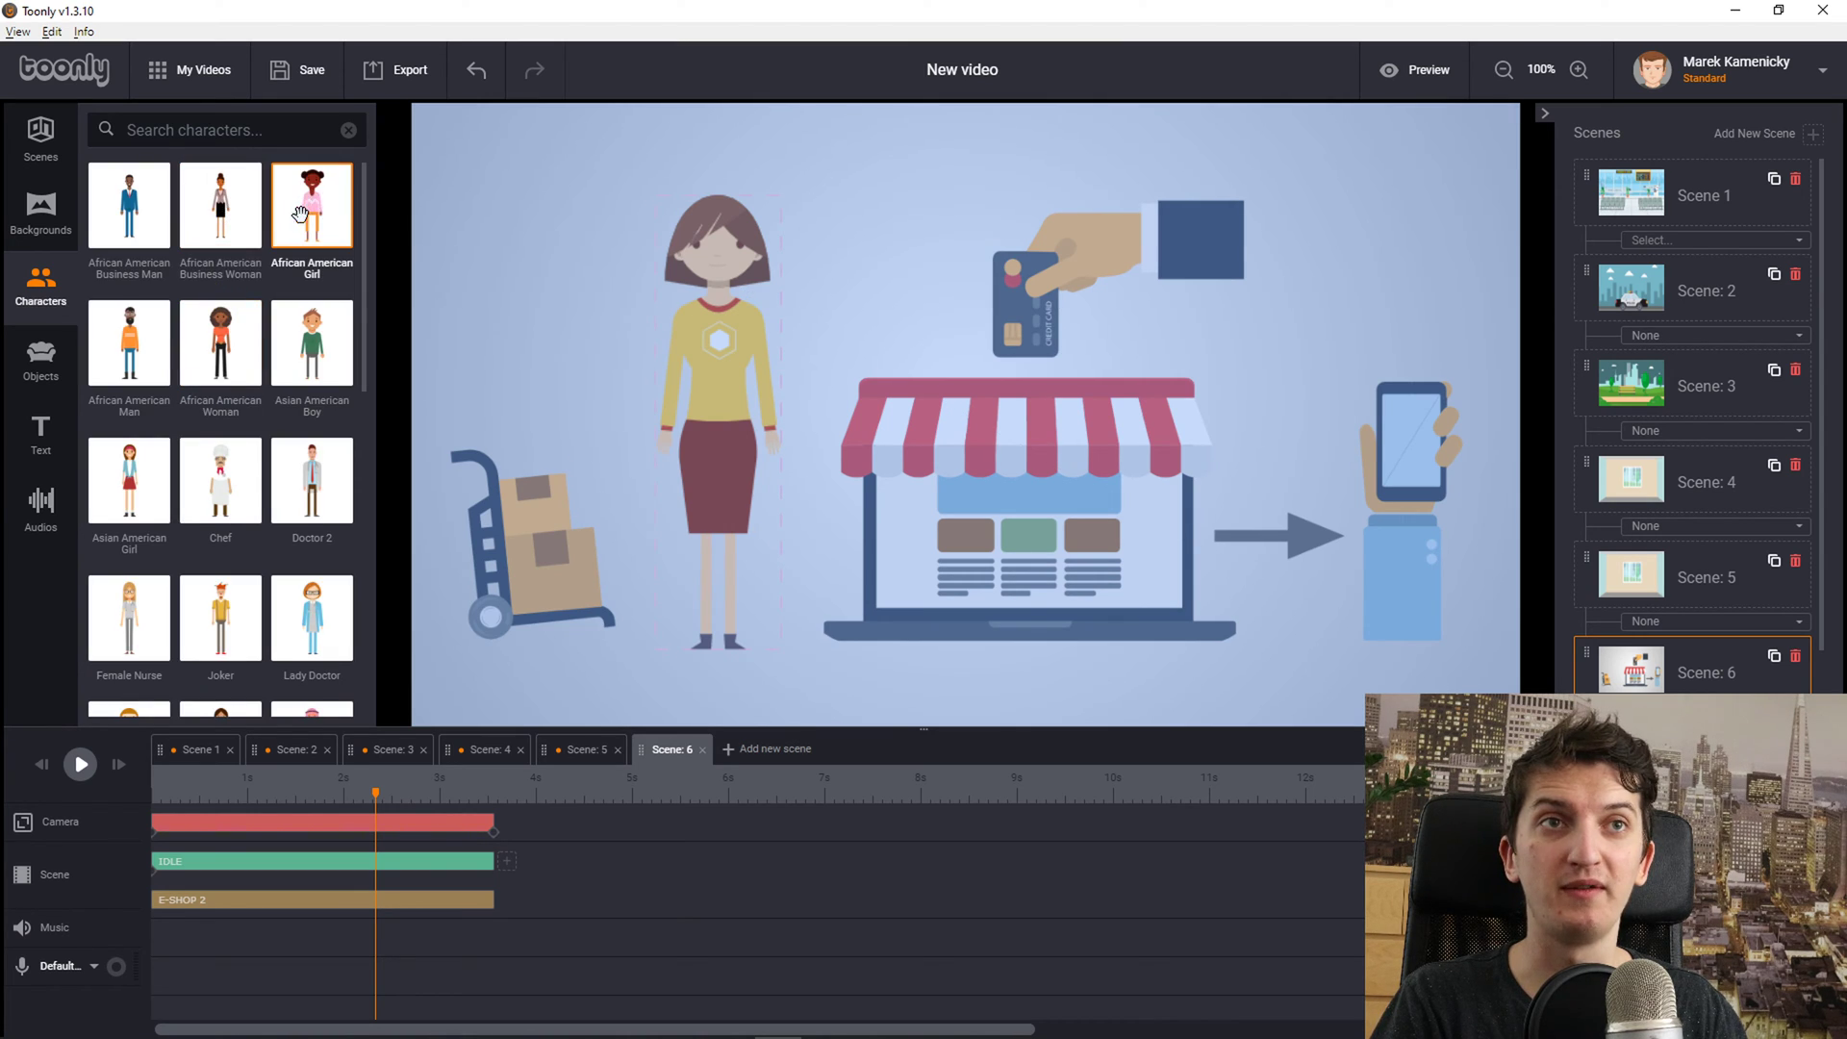
Place the African American Girl on the right of the scene, enlarged and nudged into position.
drag(298, 214, 1202, 444)
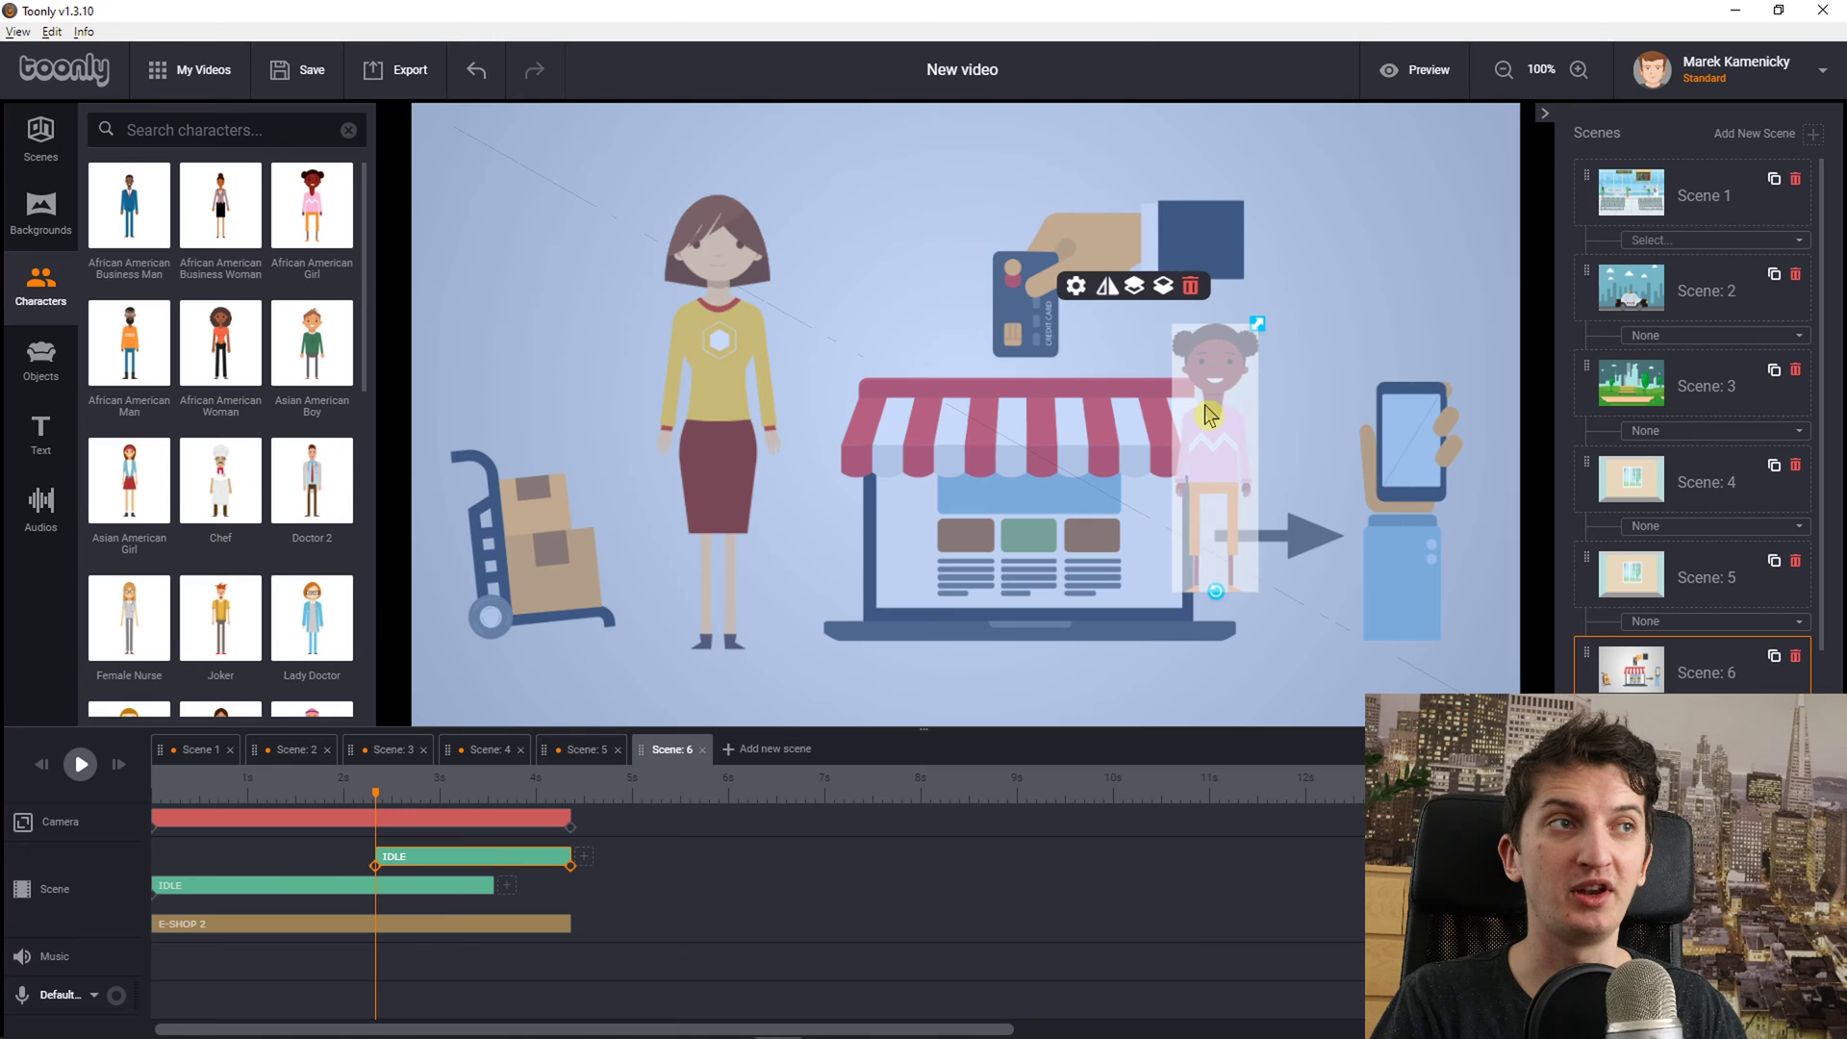
drag(1268, 323, 1407, 163)
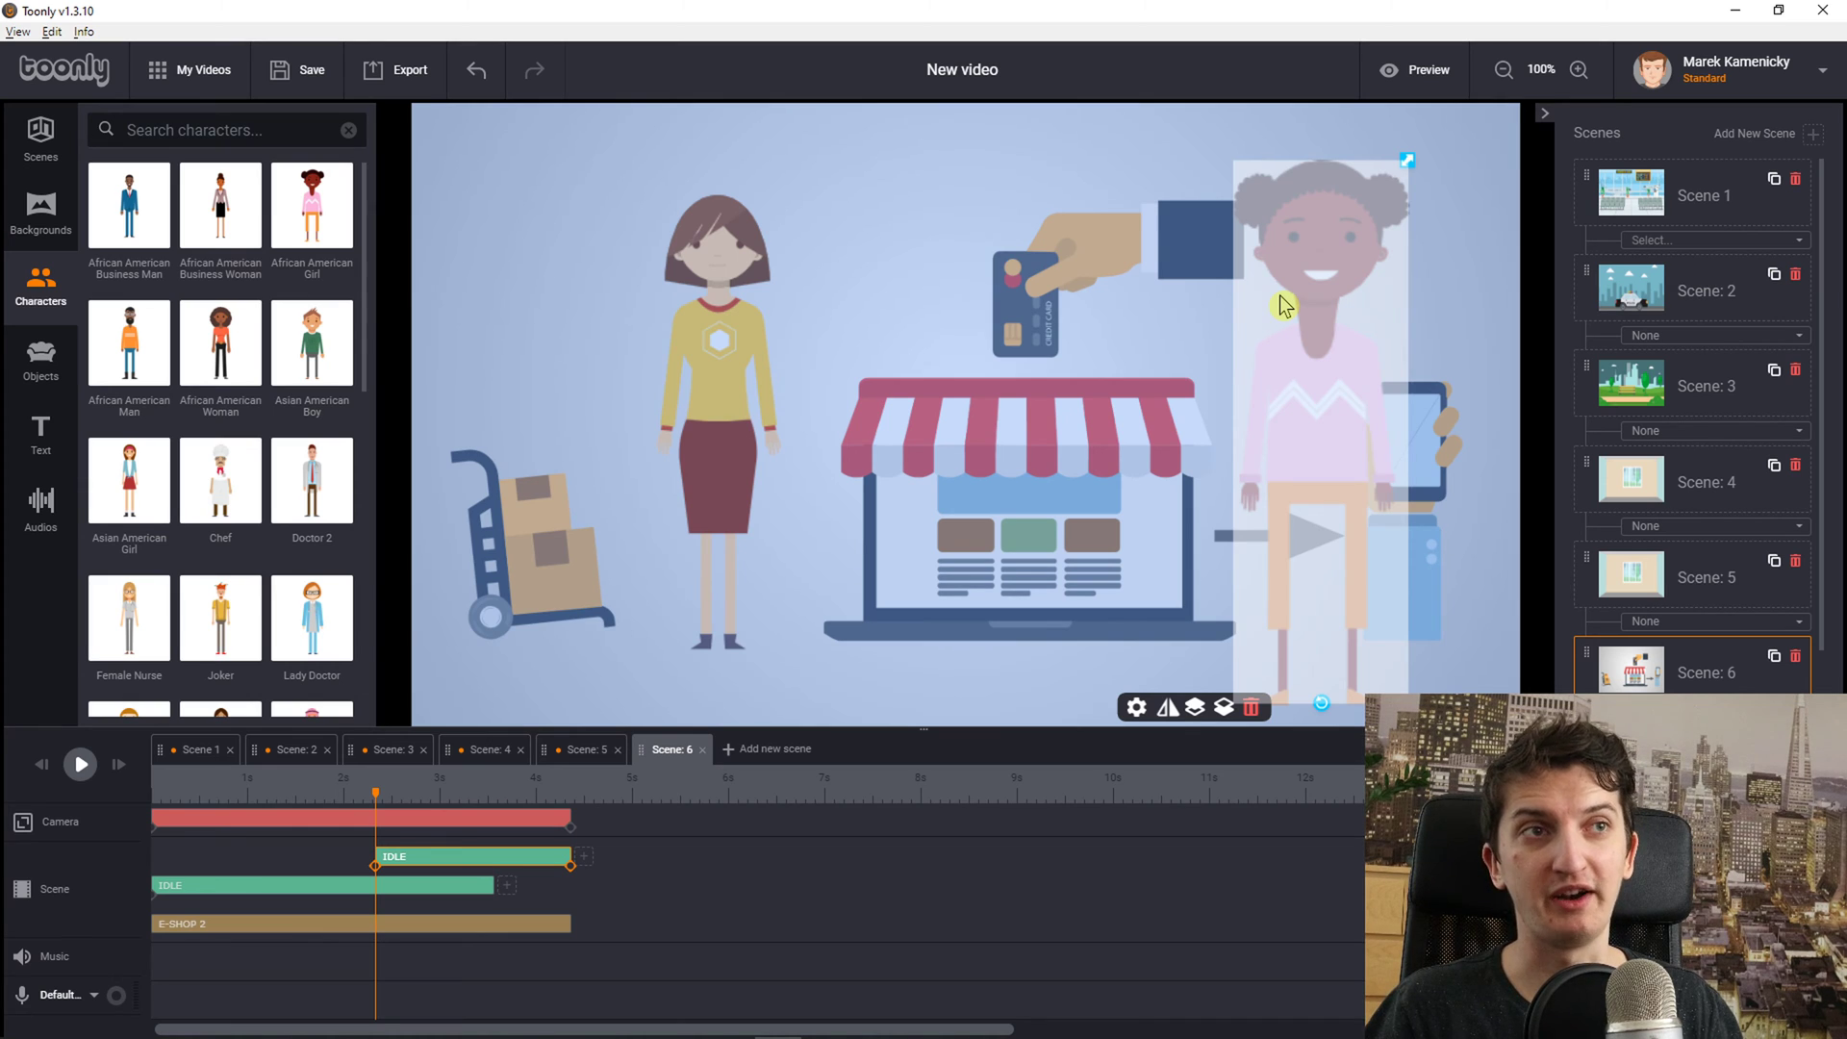
drag(1282, 306, 1291, 296)
click(730, 412)
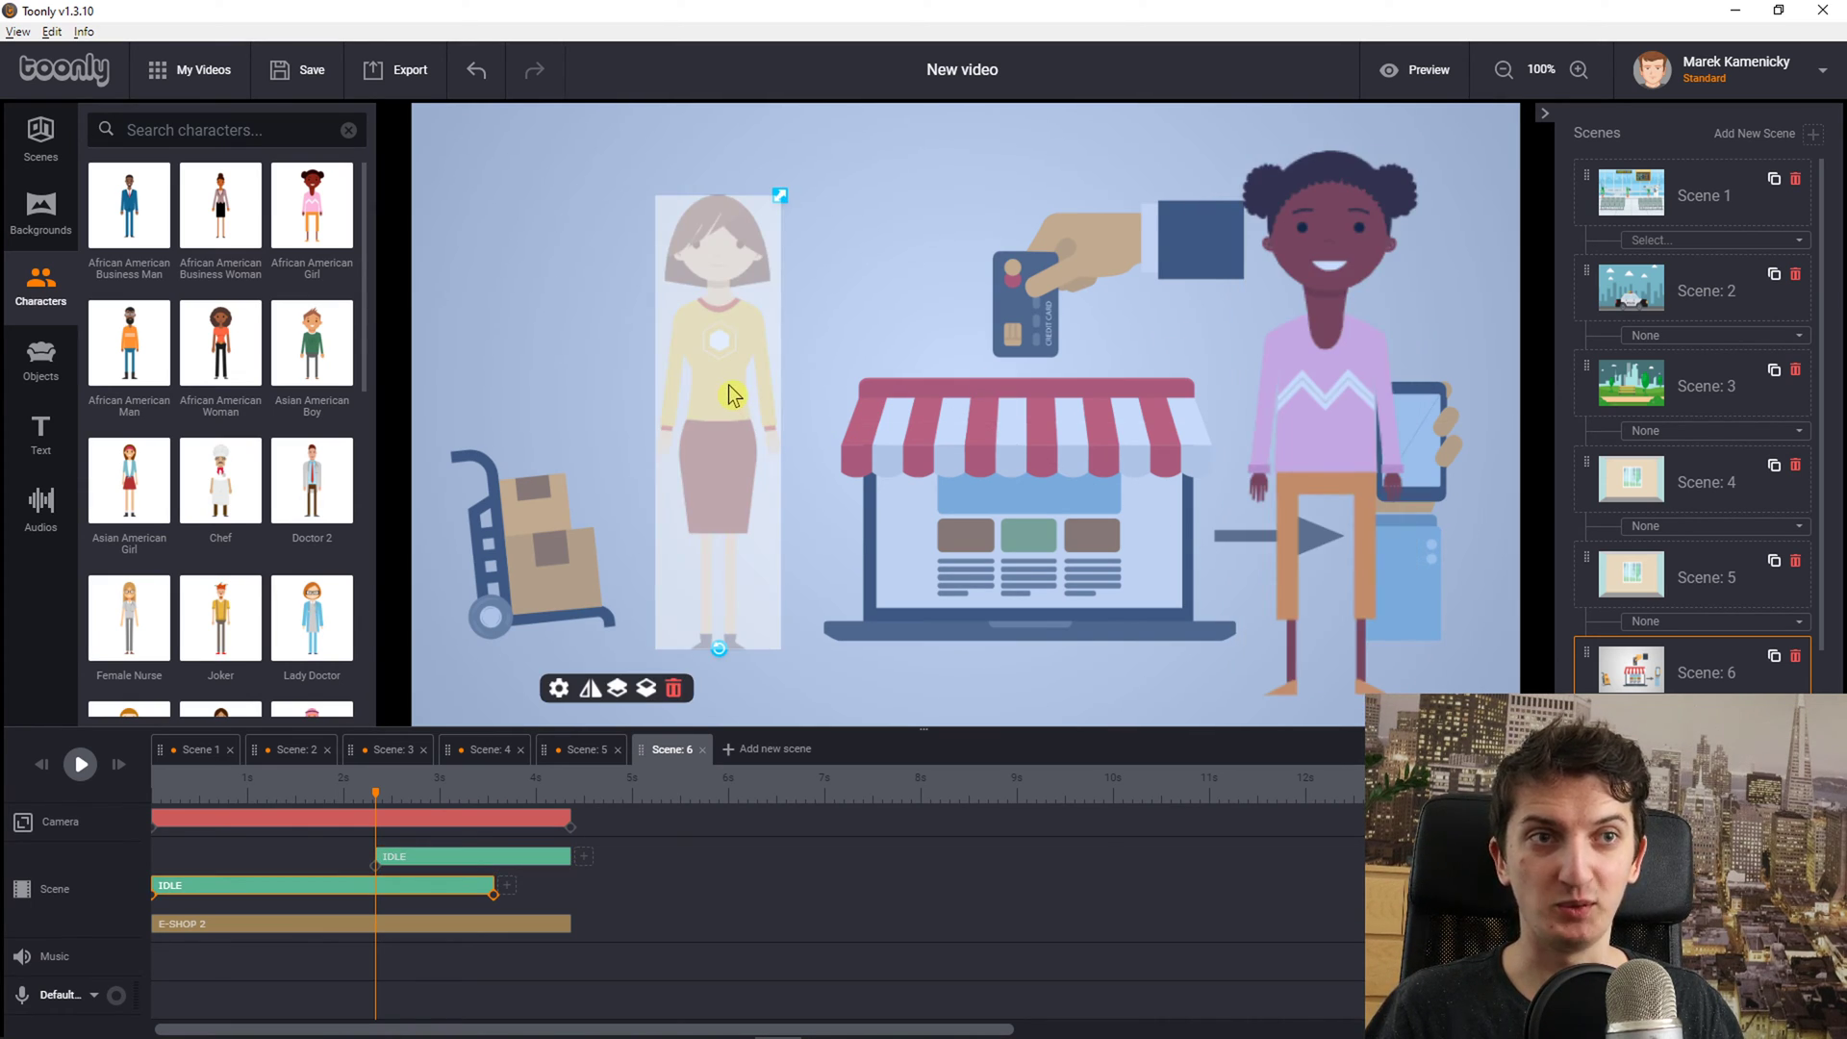
Show toonly.com's annual pricing ($20 Standard, $40 Enterprise) and feature table, then return to Toonly.
click(1735, 10)
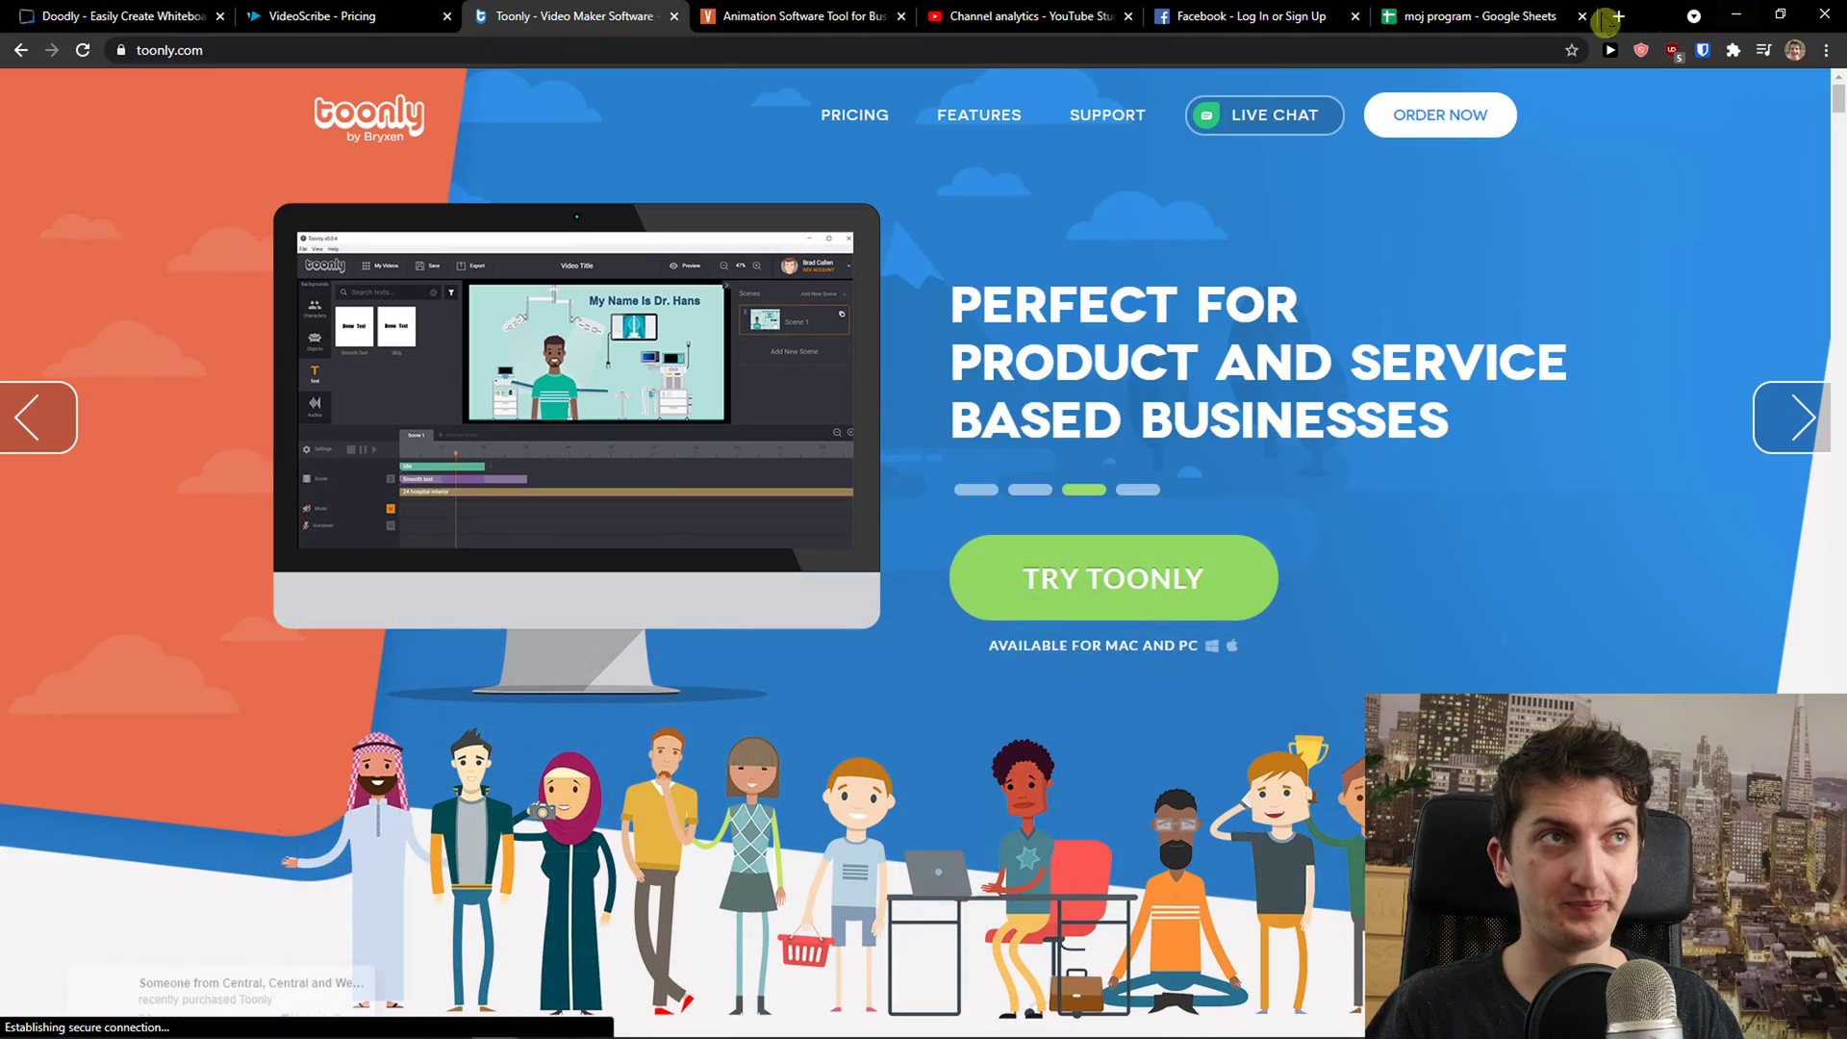
scroll(615, 455, down, 1)
scroll(615, 455, down, 15)
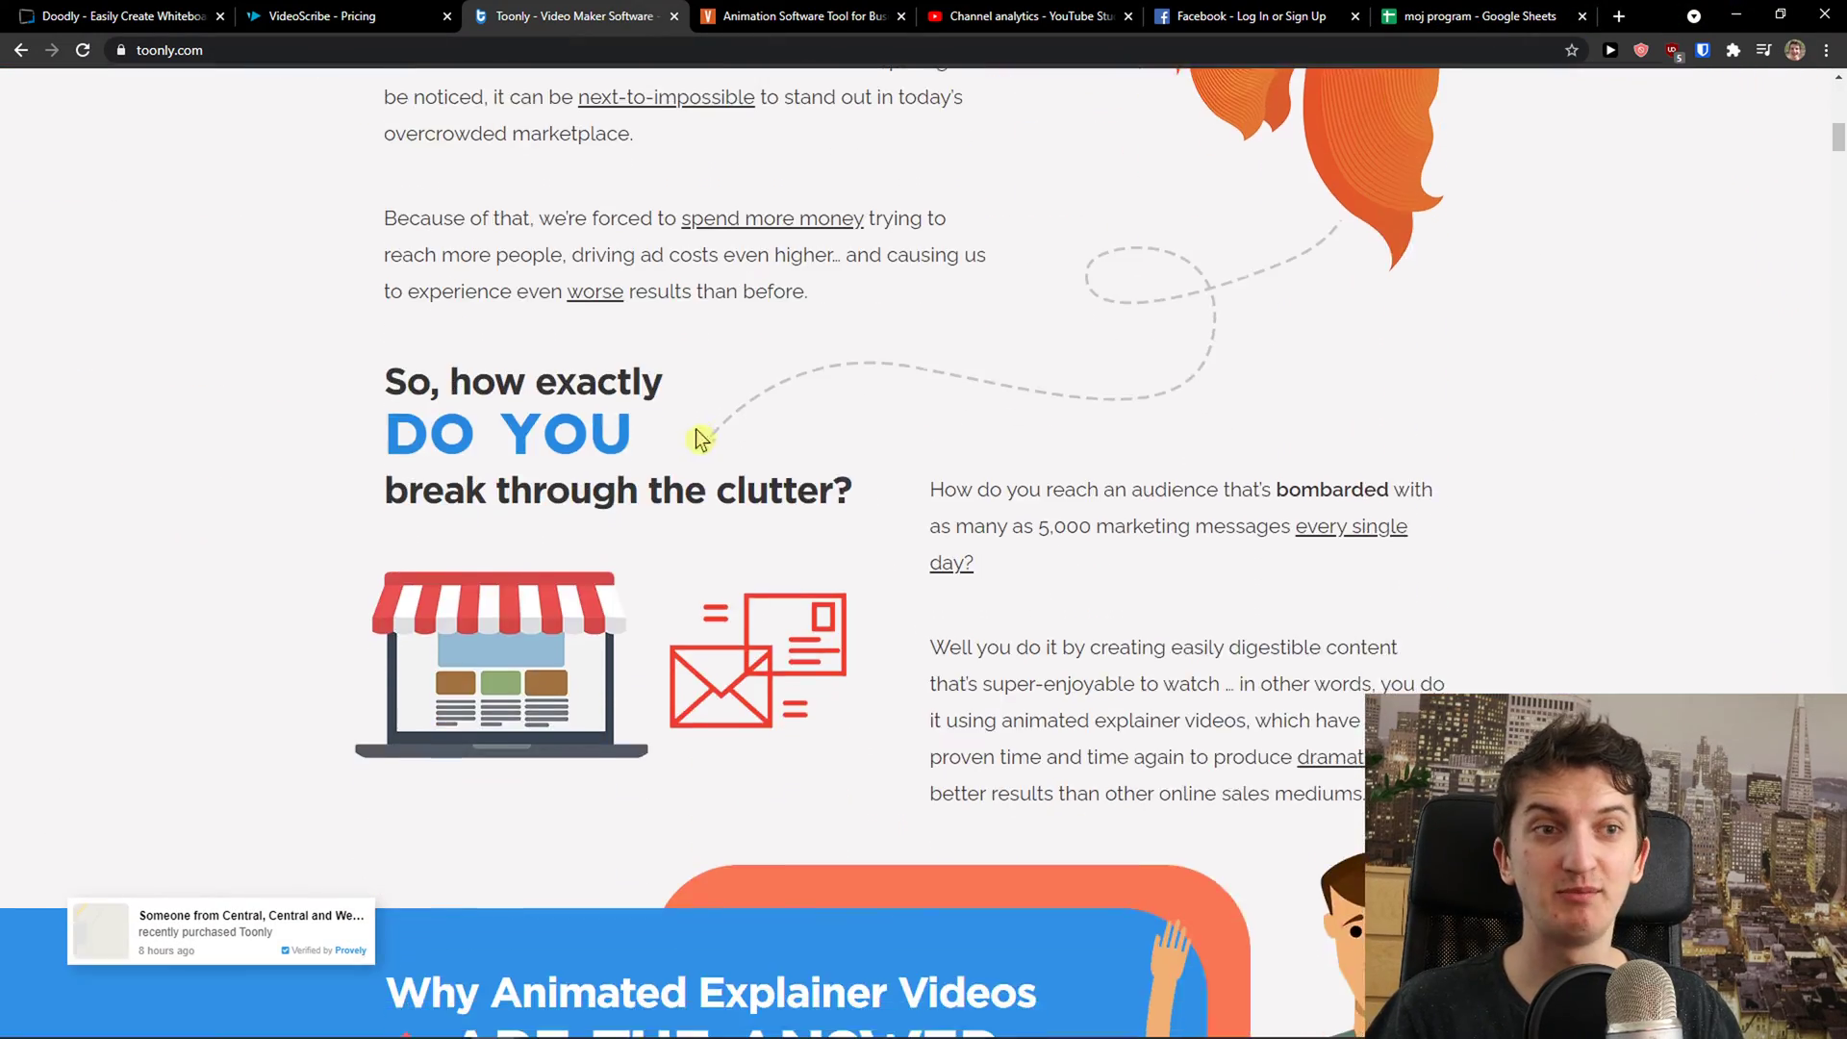
scroll(701, 429, up, 16)
click(858, 116)
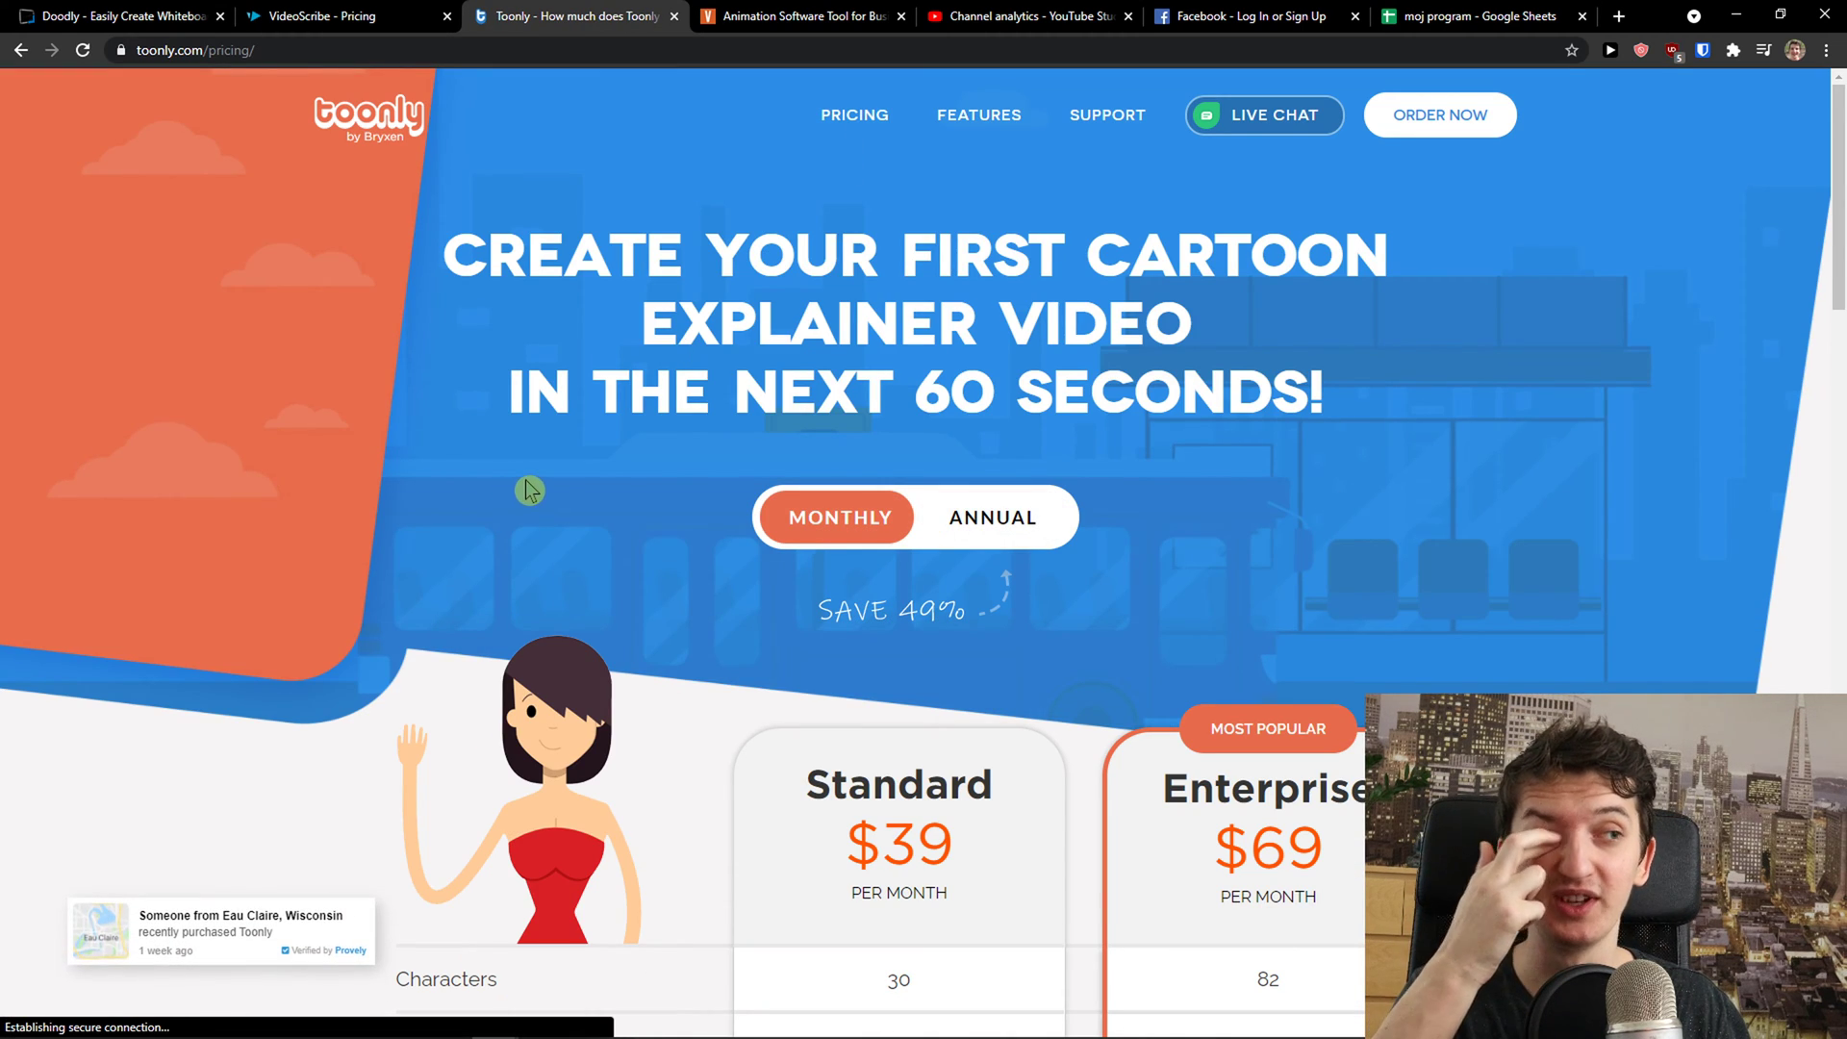
click(928, 538)
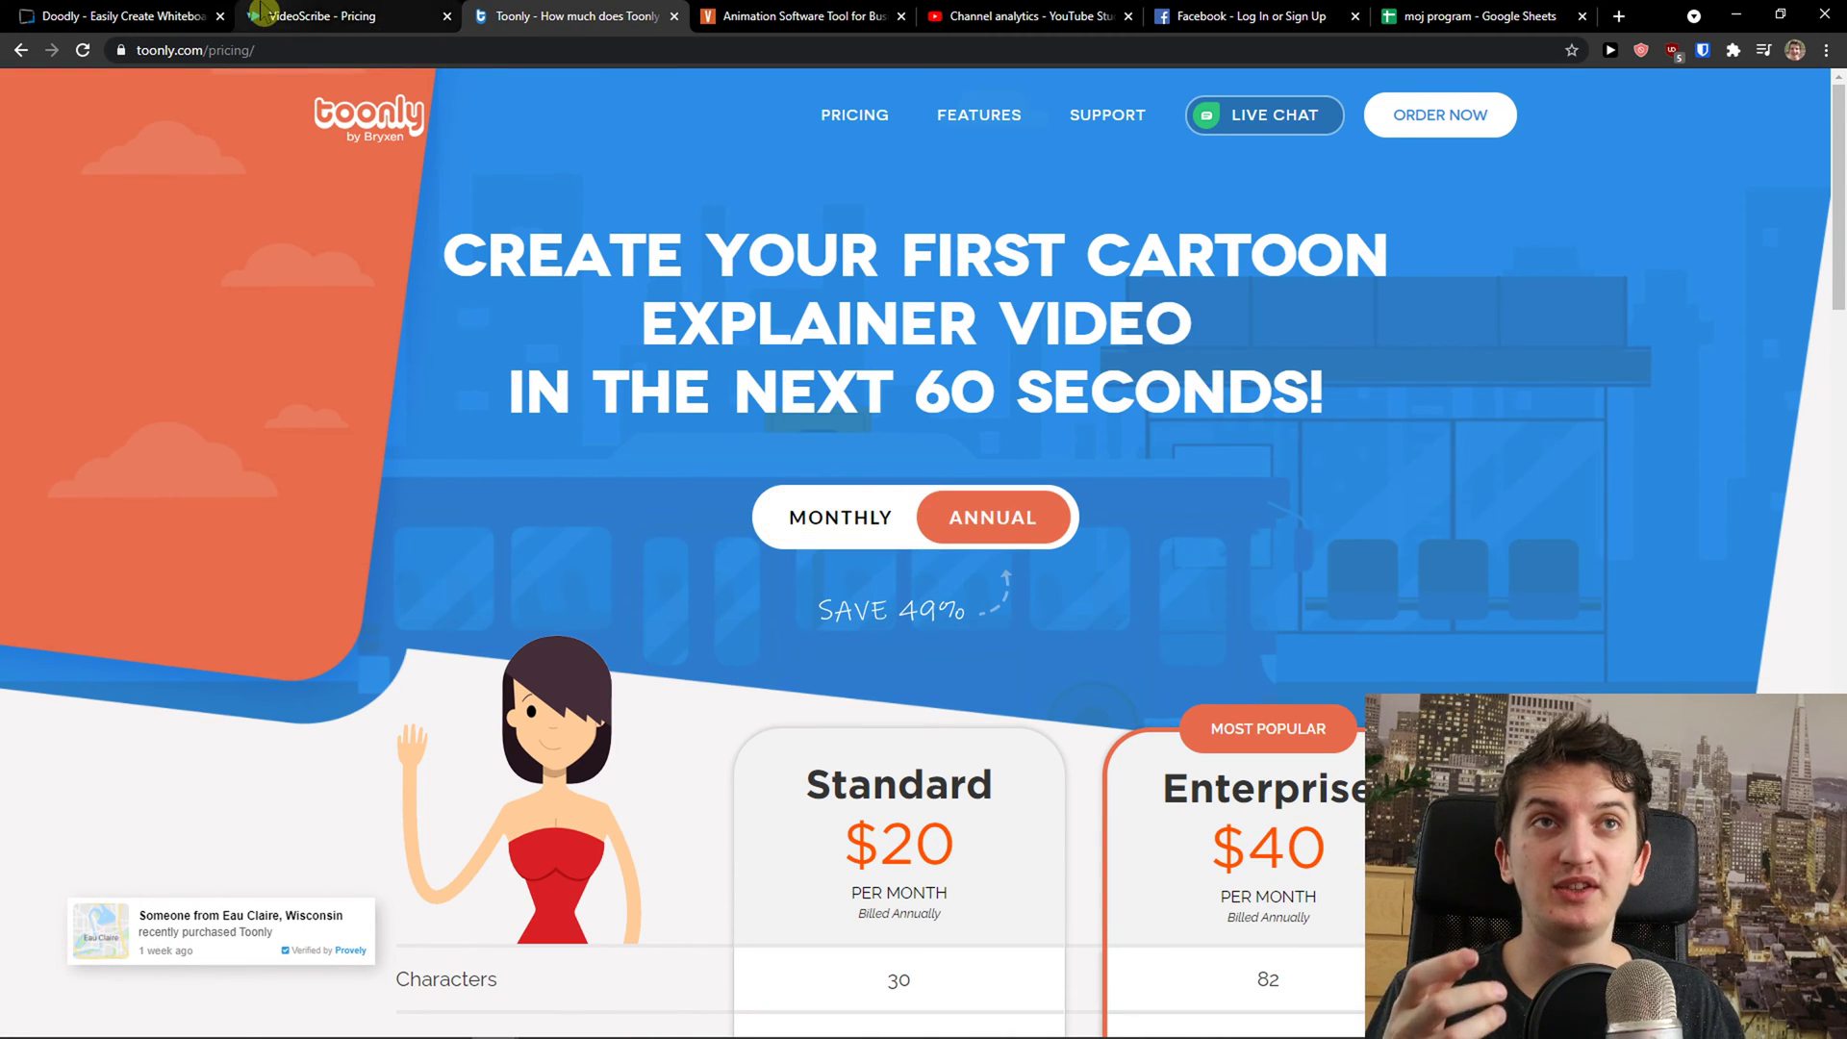
scroll(361, 375, down, 3)
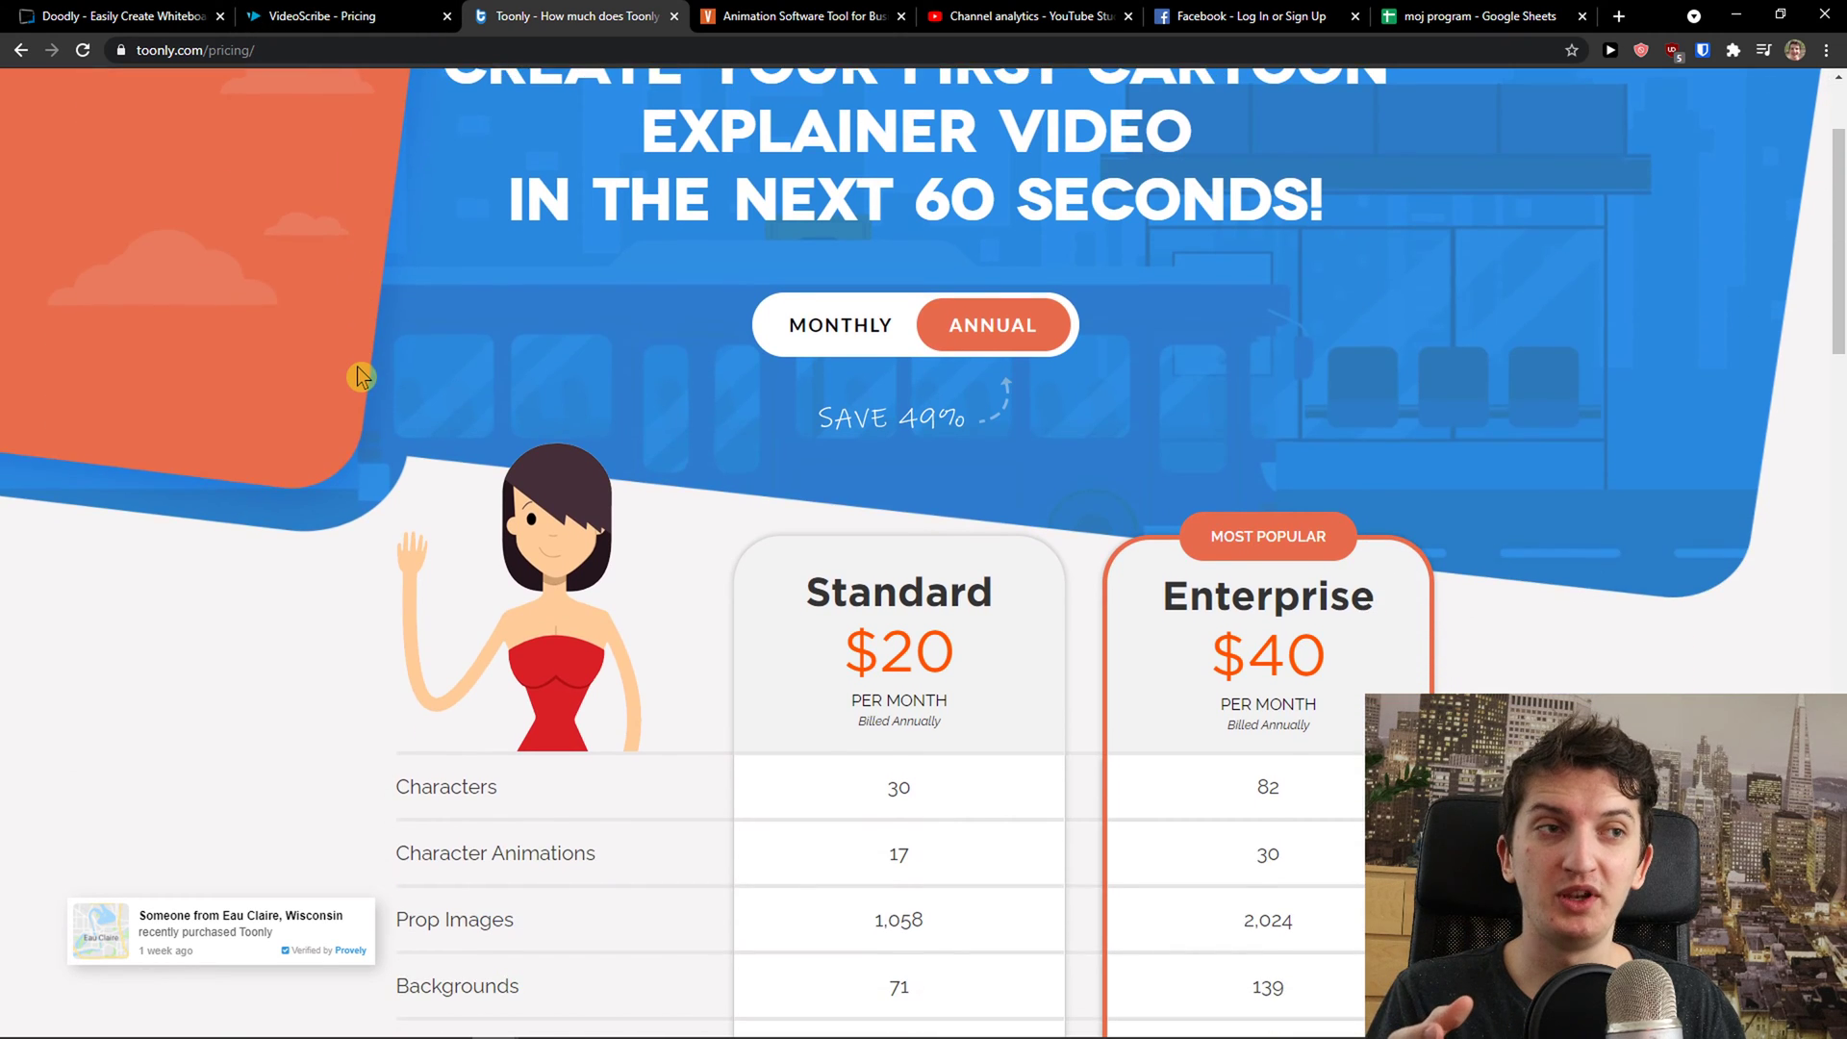
scroll(360, 376, down, 4)
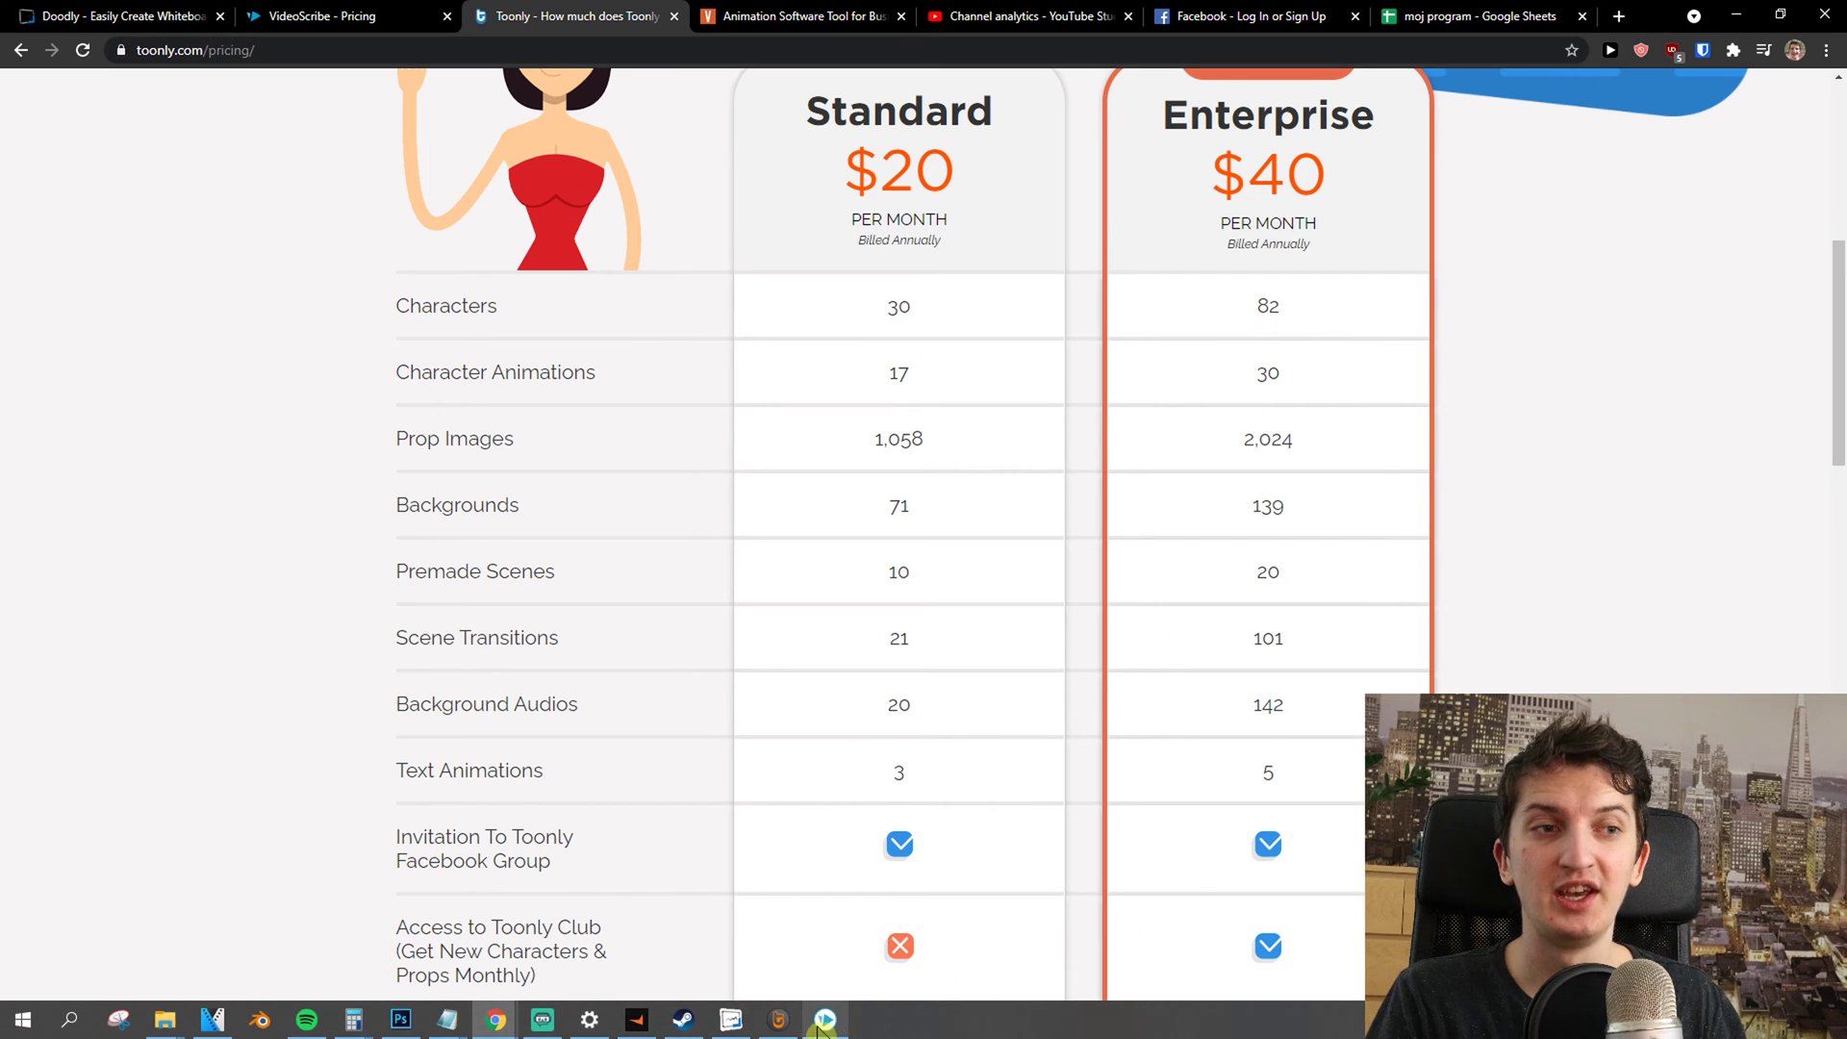
click(780, 1020)
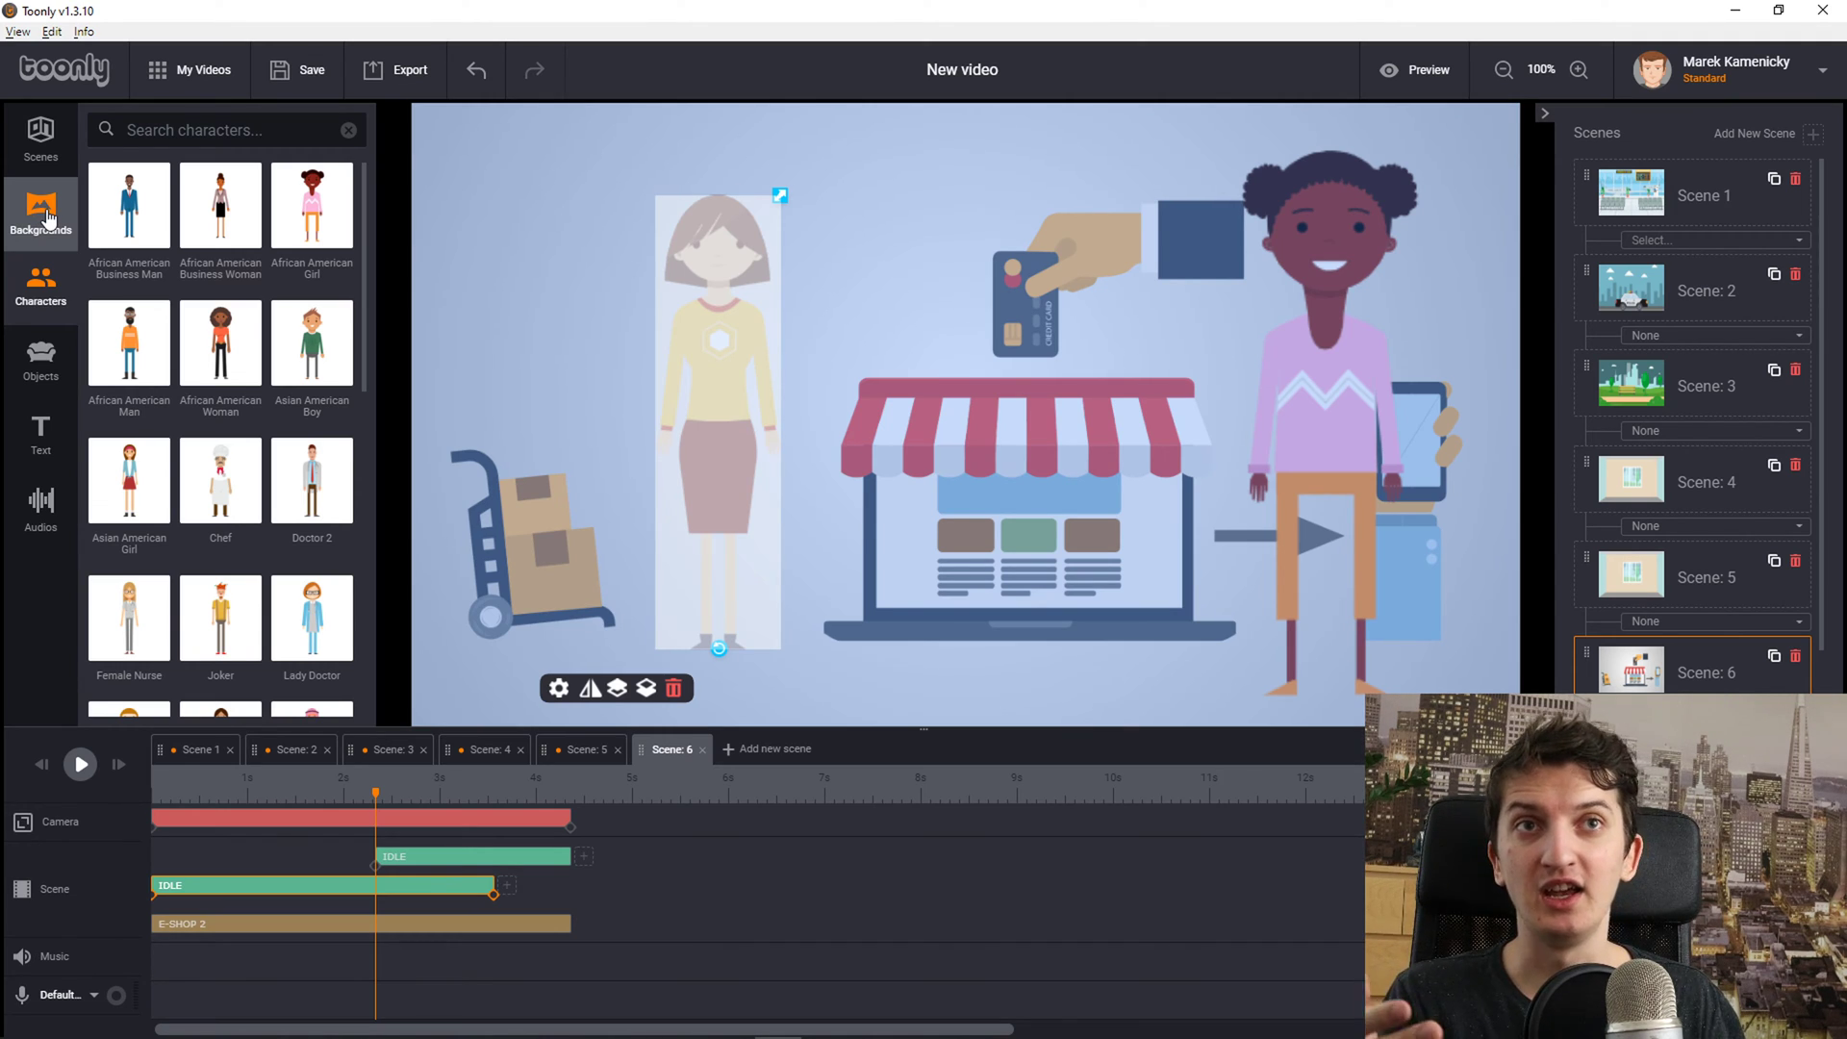
Browse Toonly's Objects, Backgrounds and Scenes libraries, then minimize it back to the pricing page.
click(41, 360)
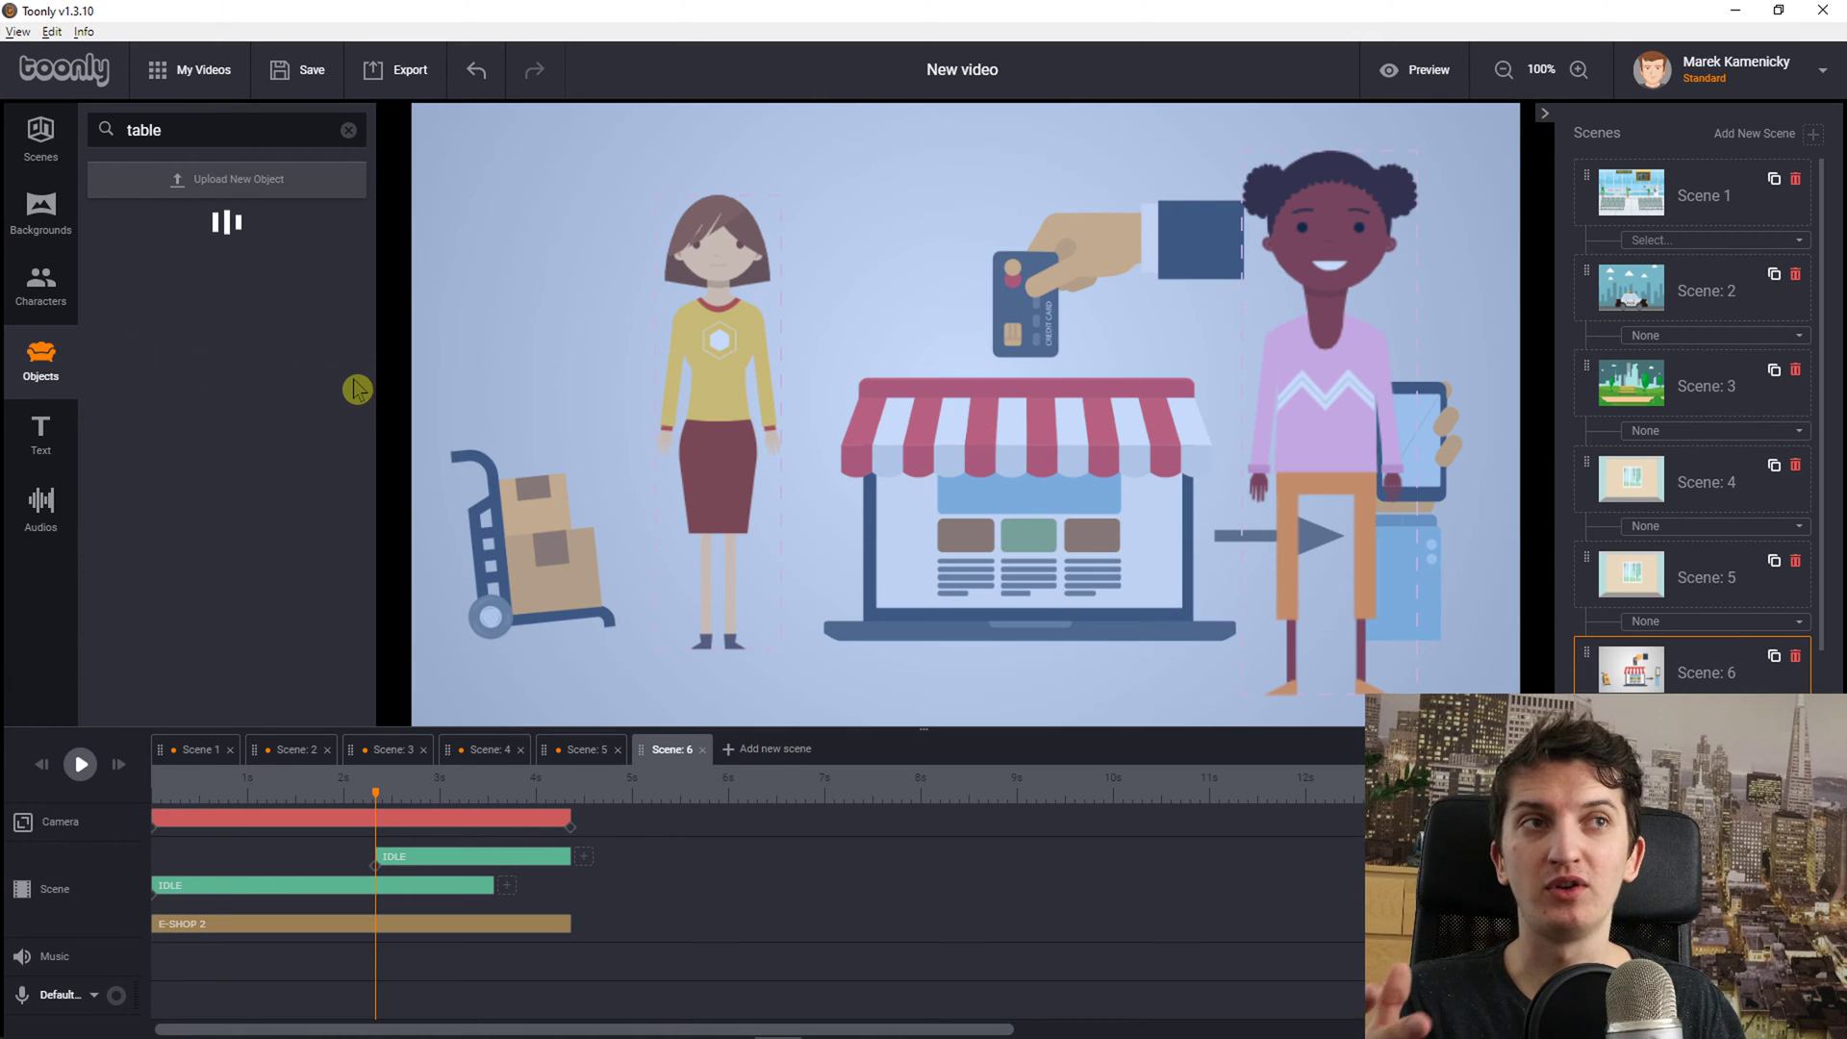
click(41, 207)
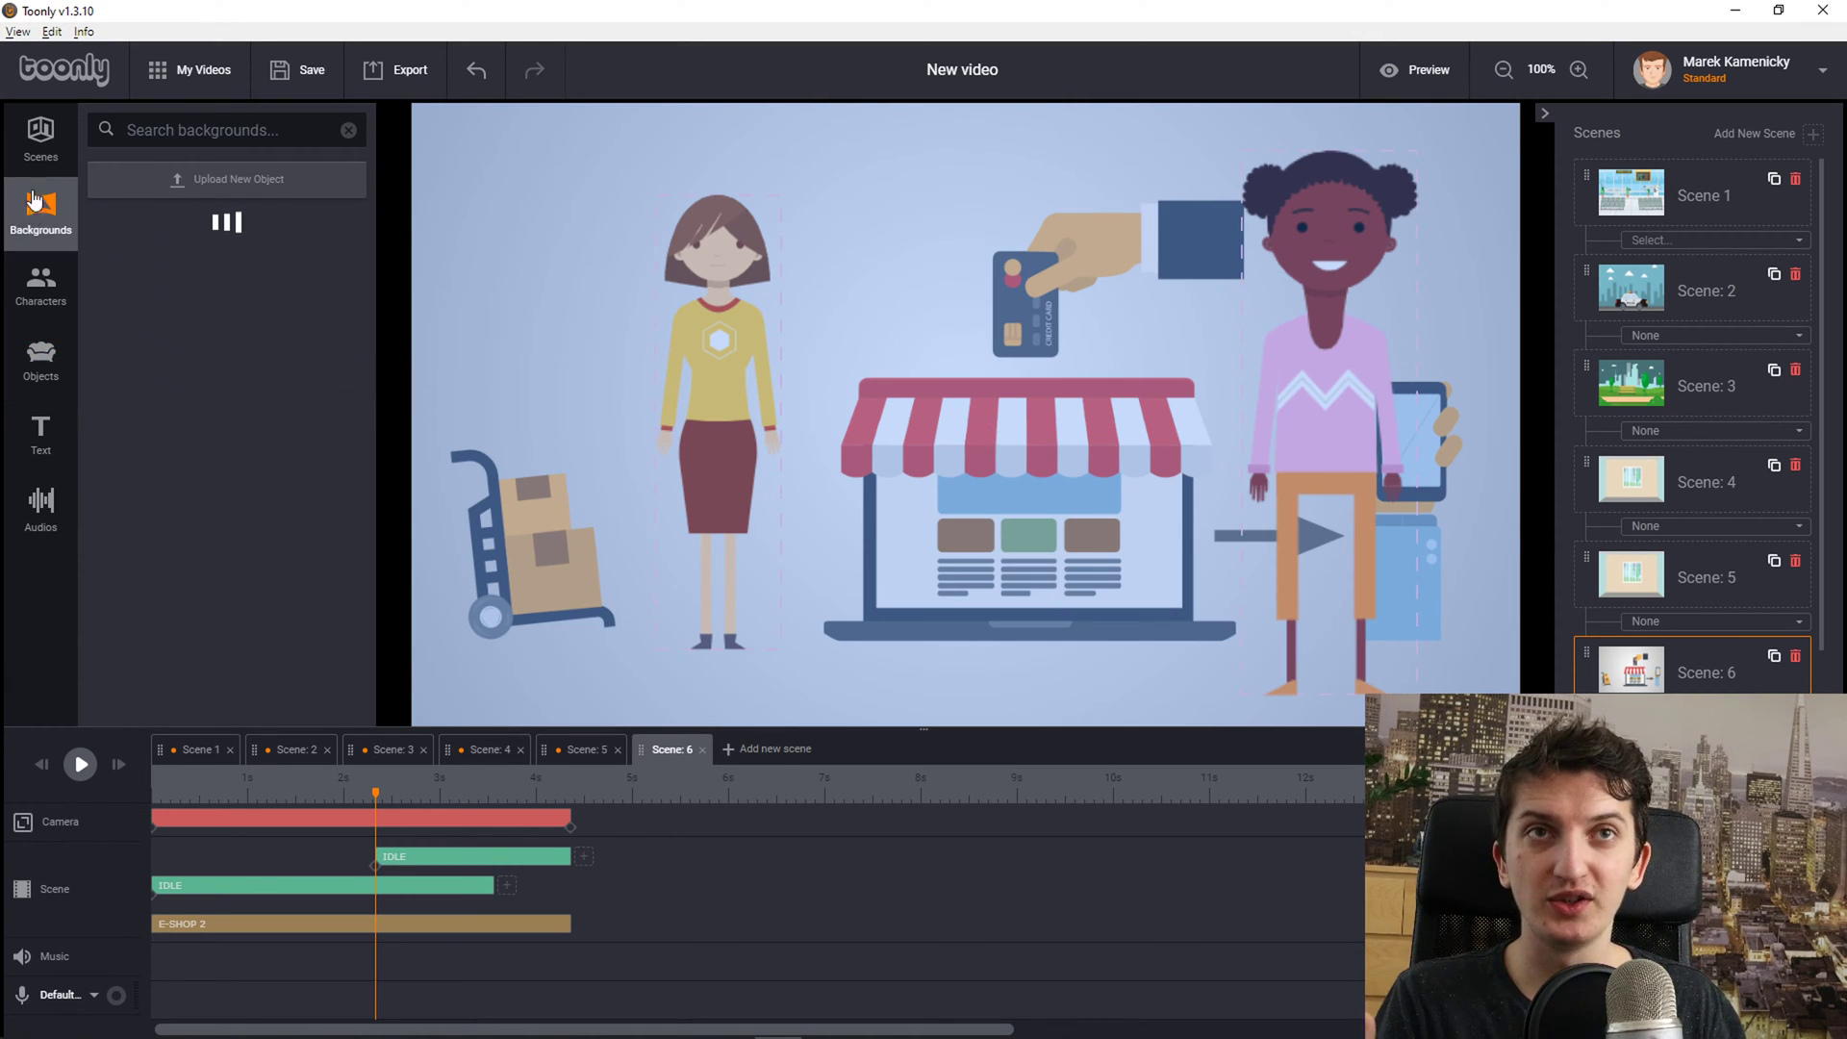
click(41, 135)
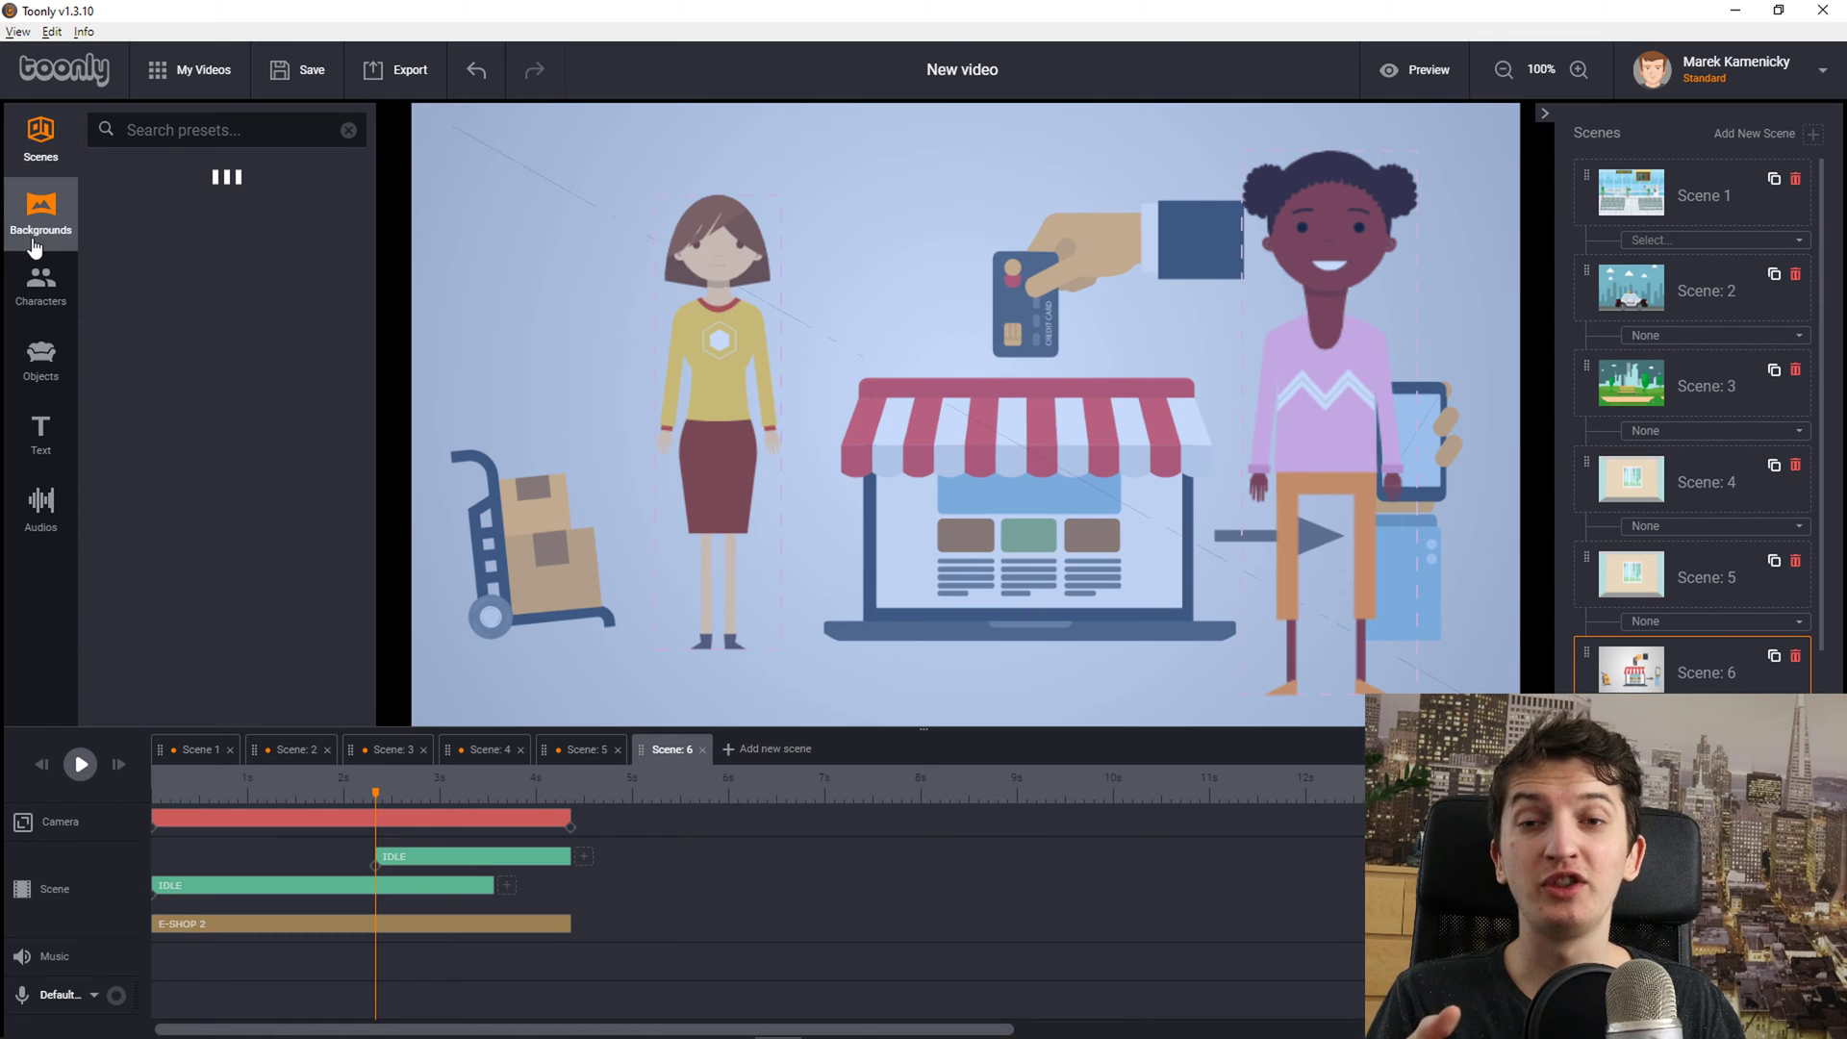
click(1735, 9)
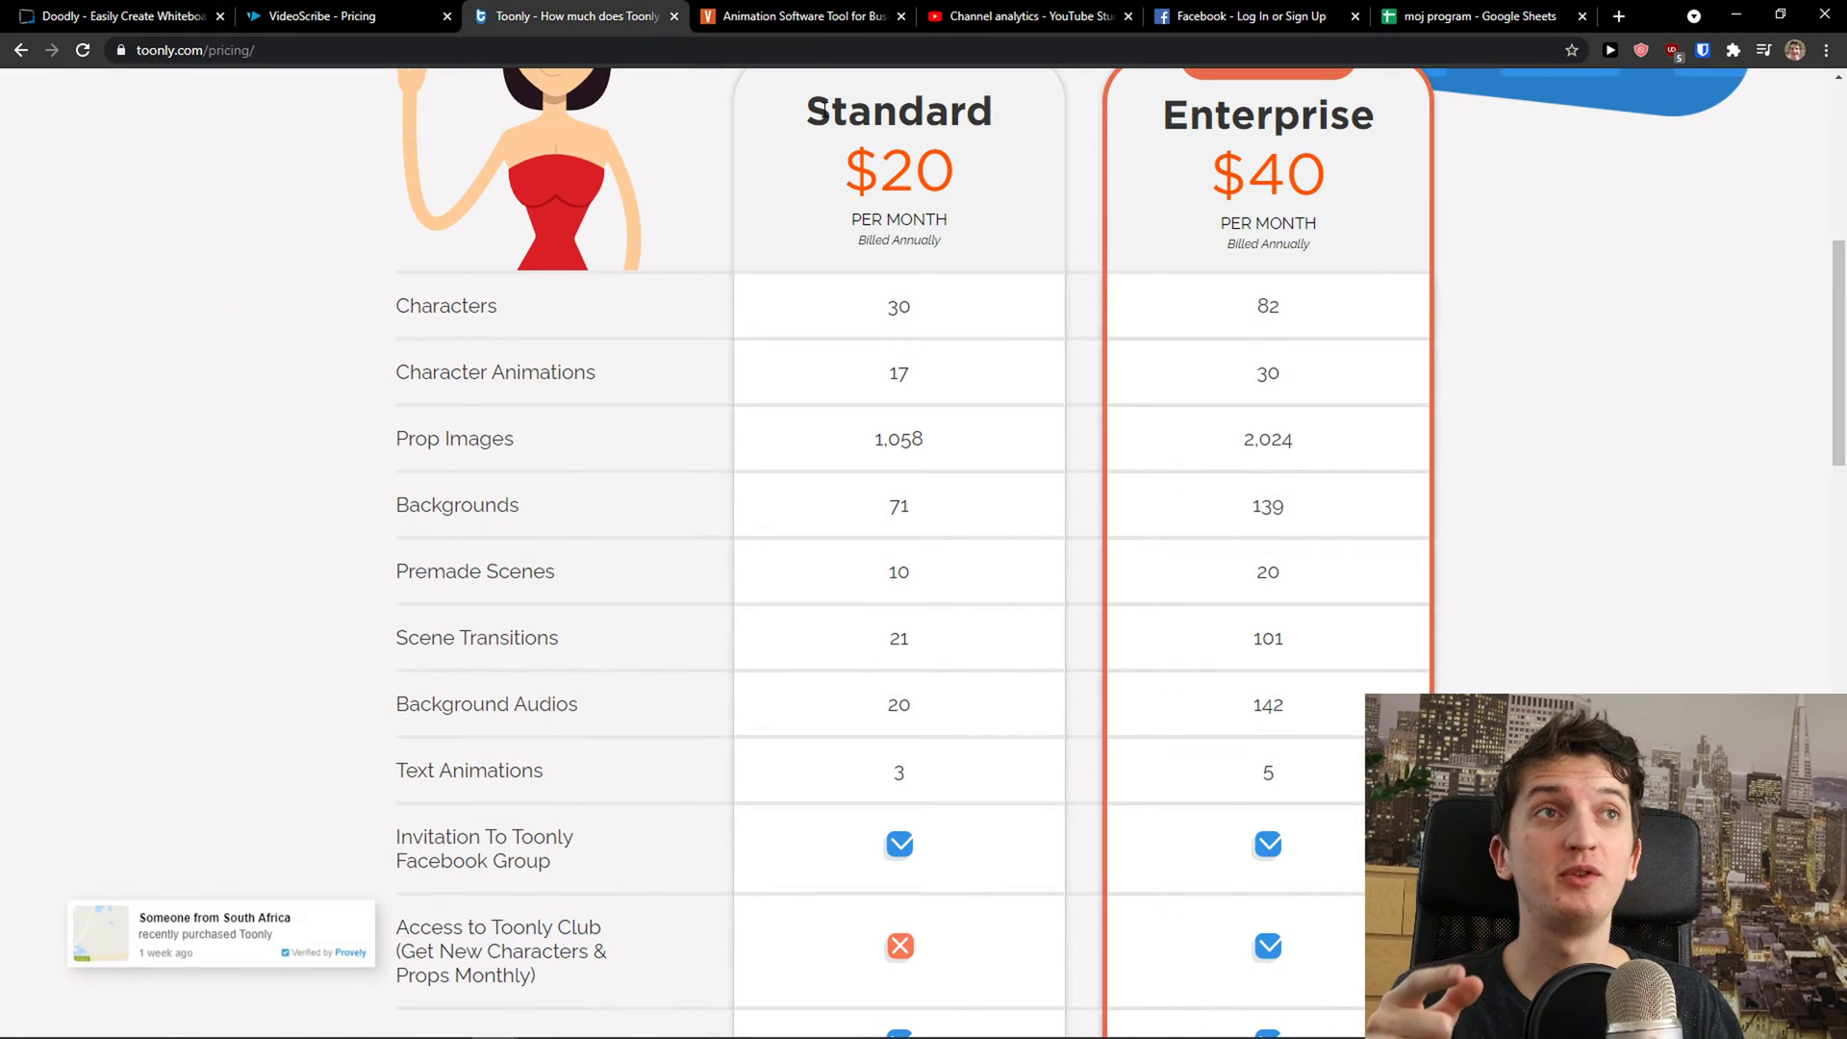
Open the Untitled video from Vyond's free-trial video list and attempt to edit it, dismissing the warning.
click(806, 17)
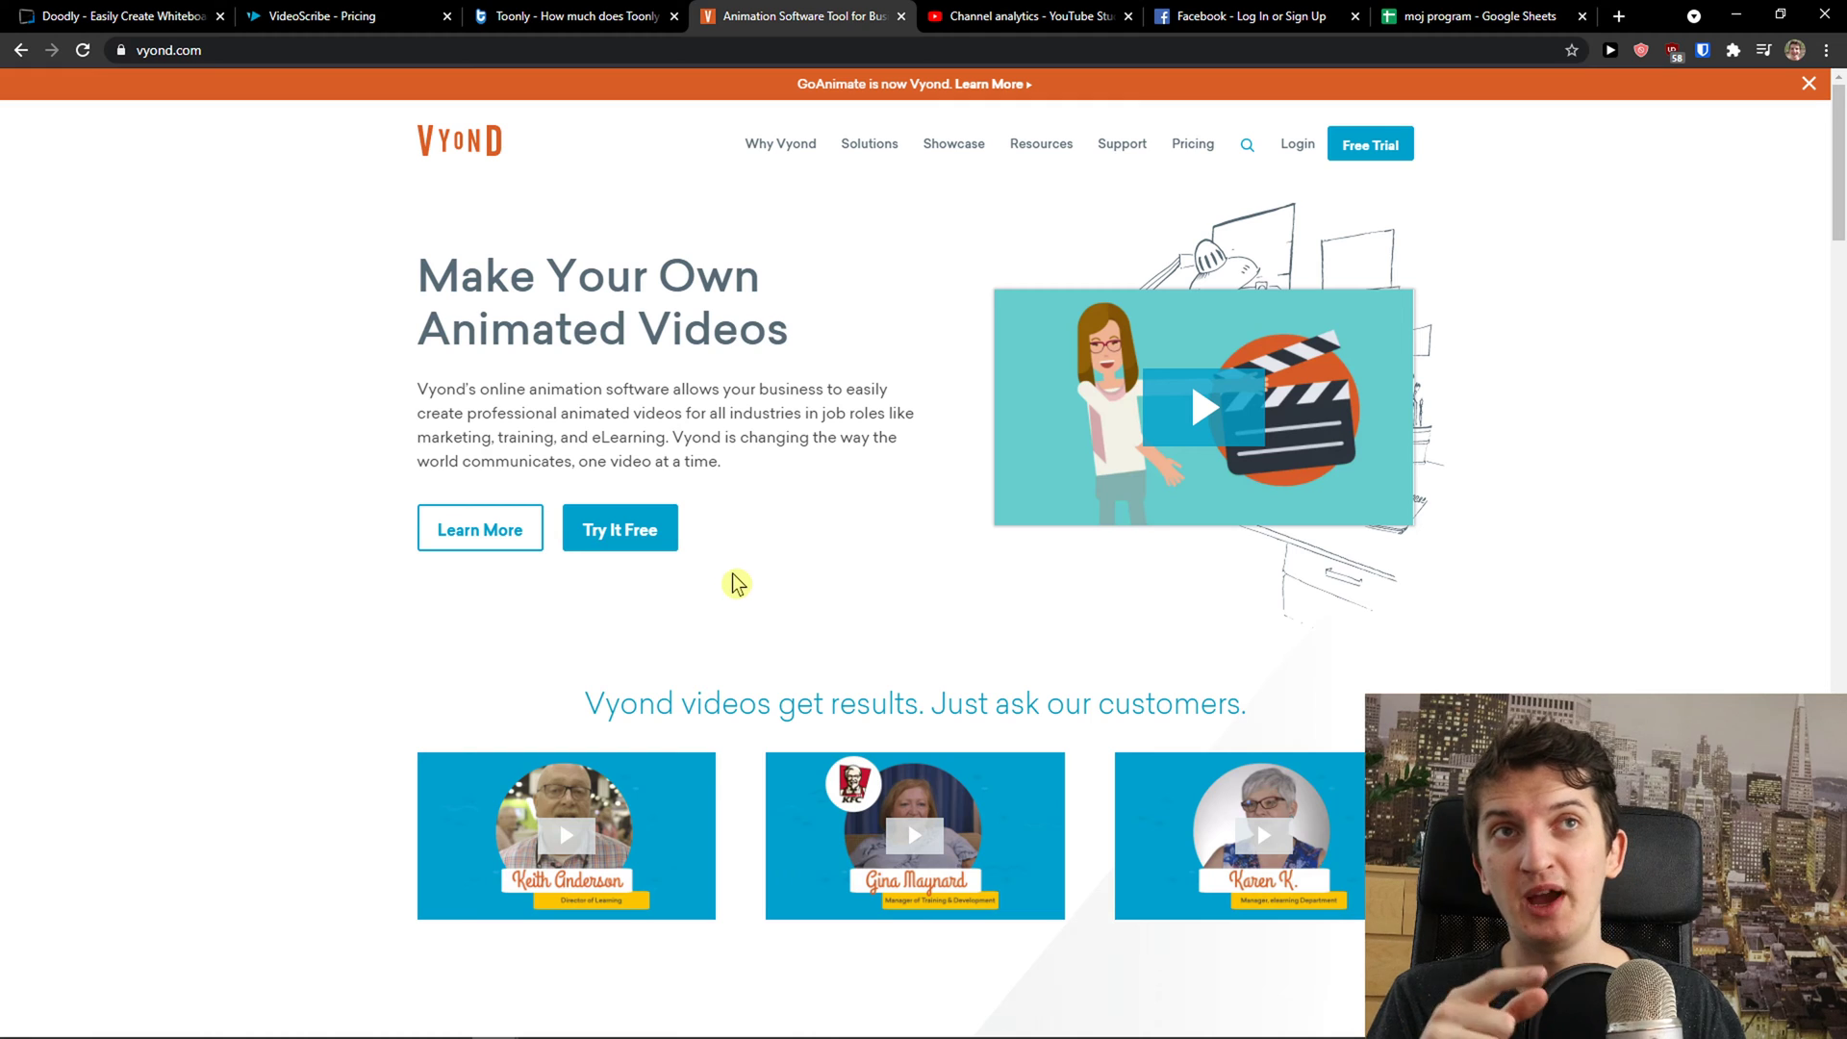
click(1346, 149)
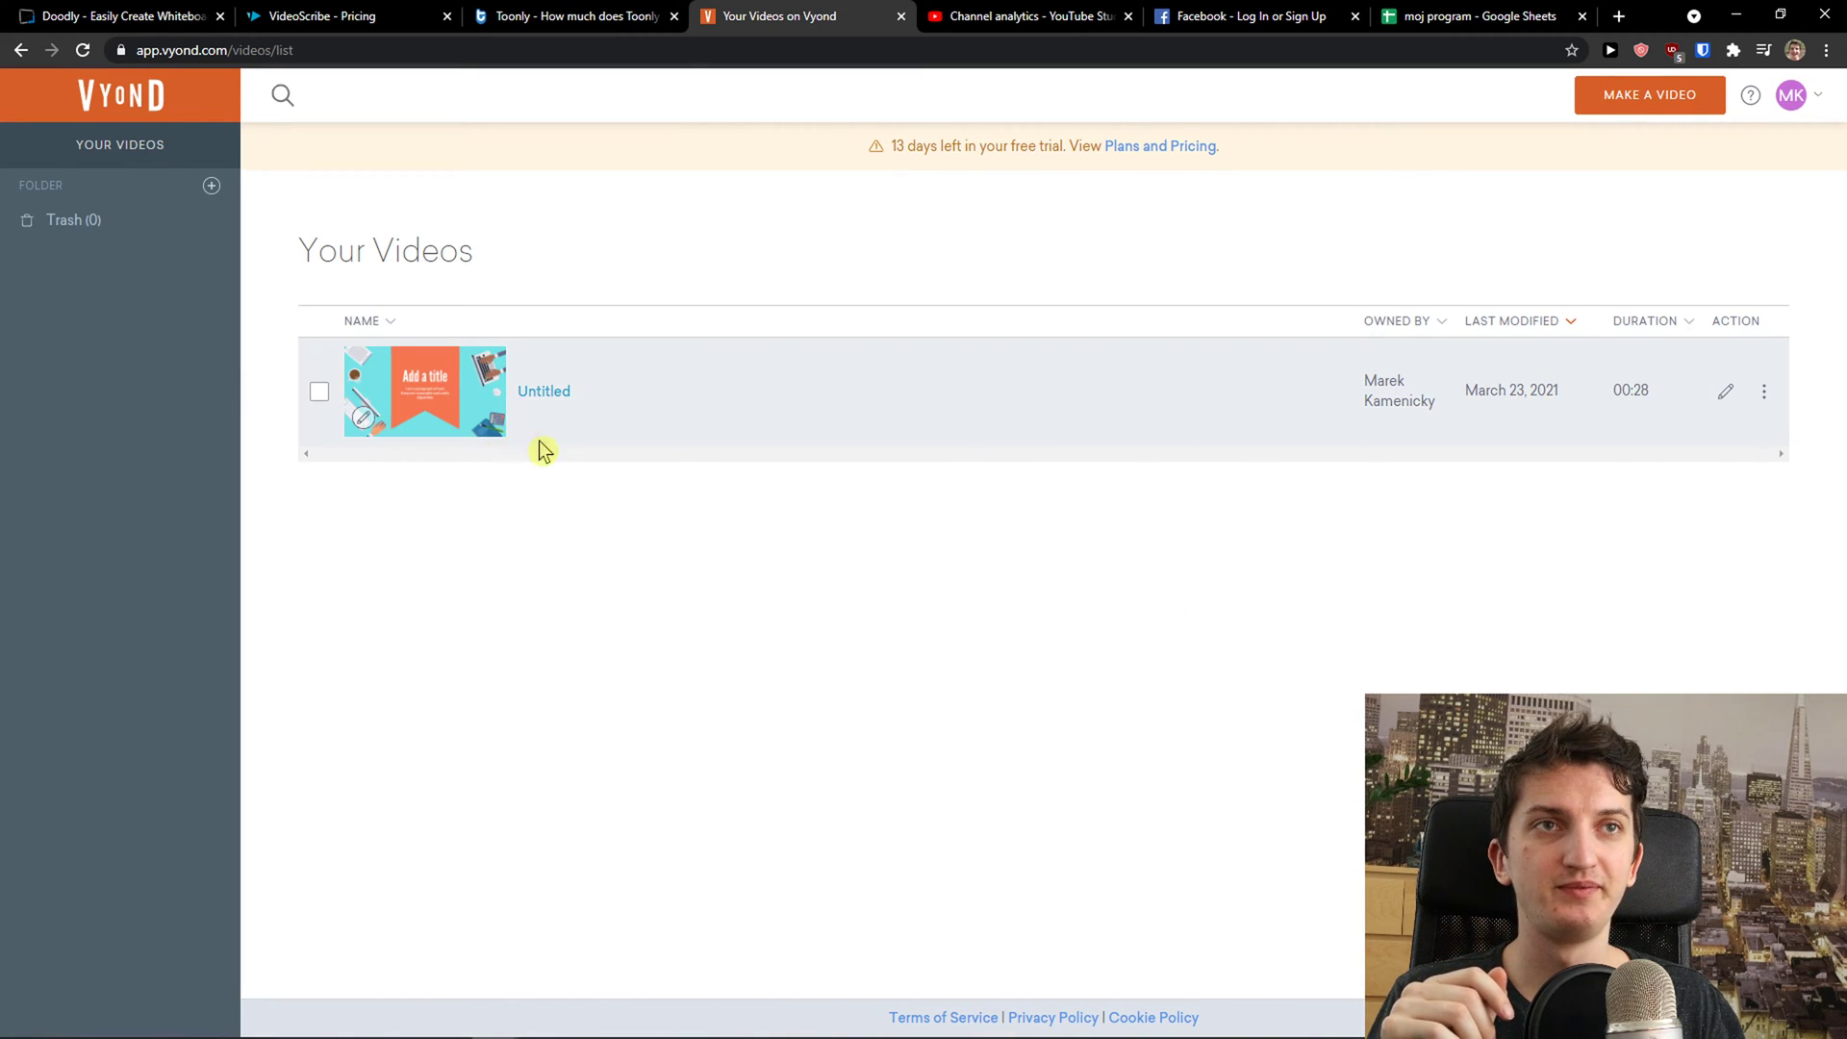
click(546, 402)
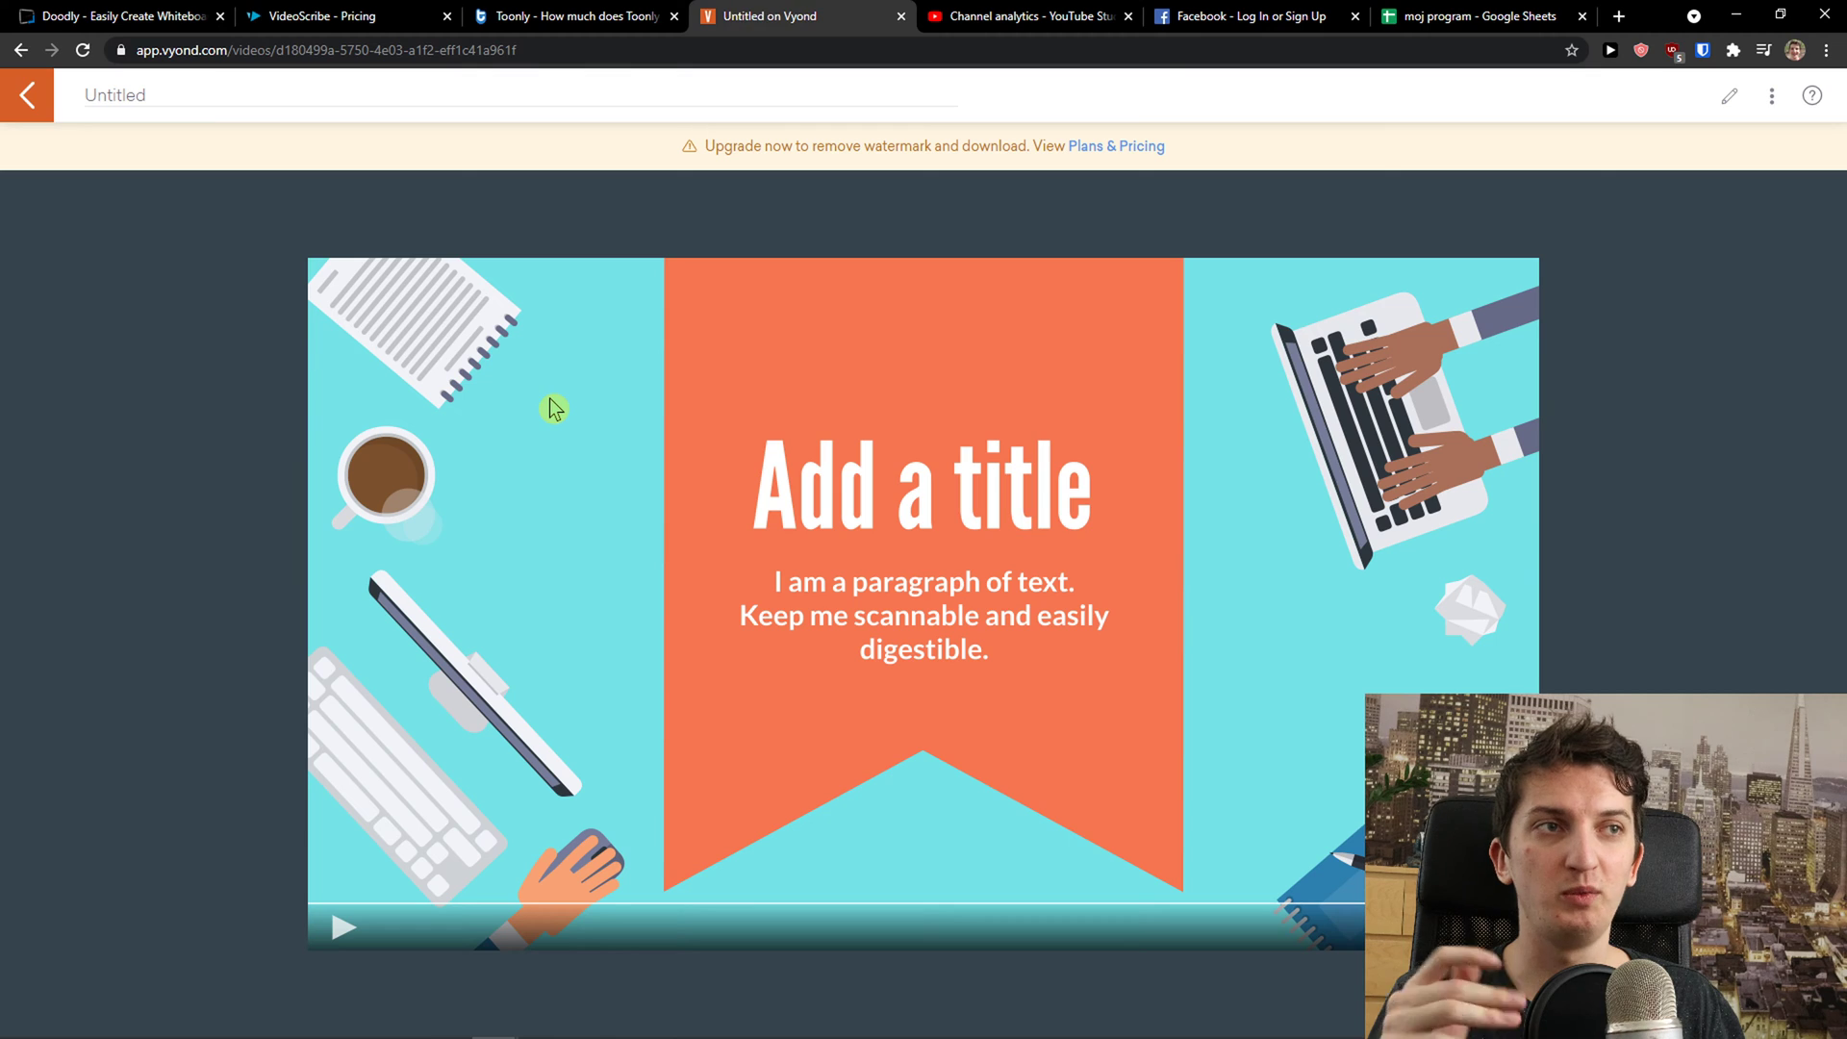
click(1730, 97)
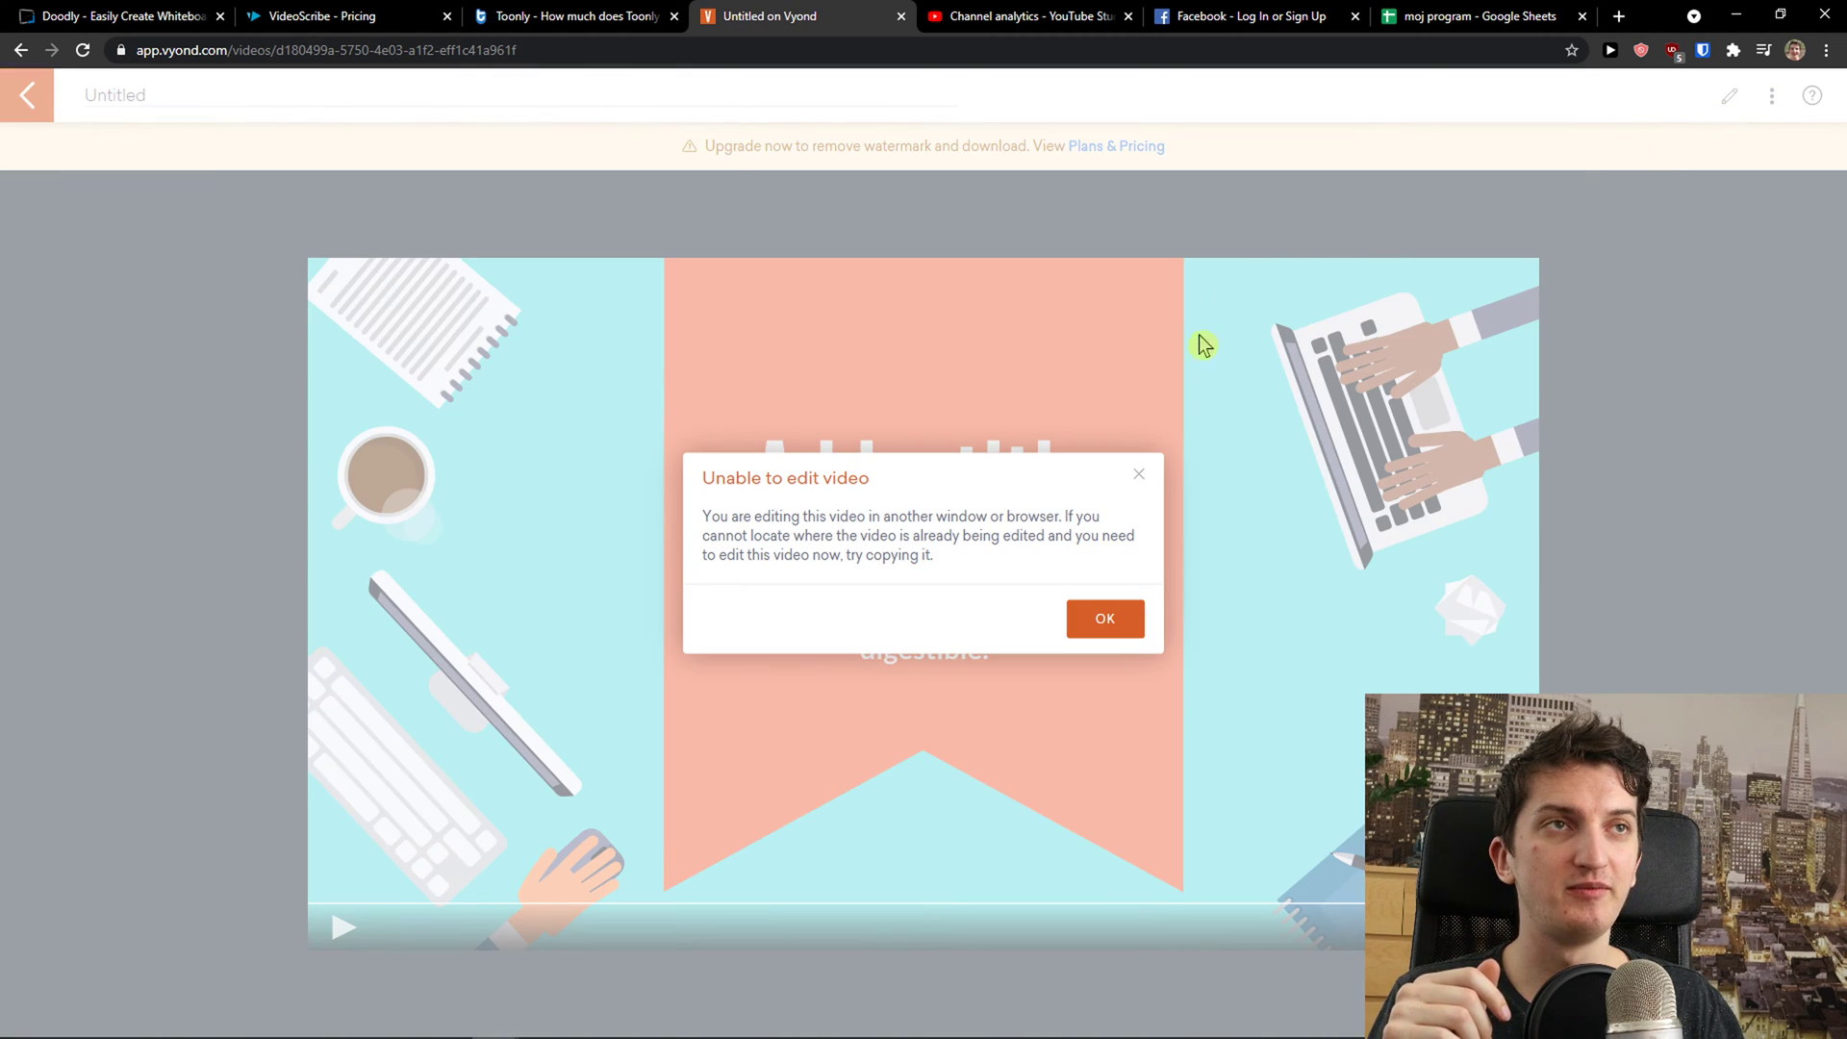
click(1121, 619)
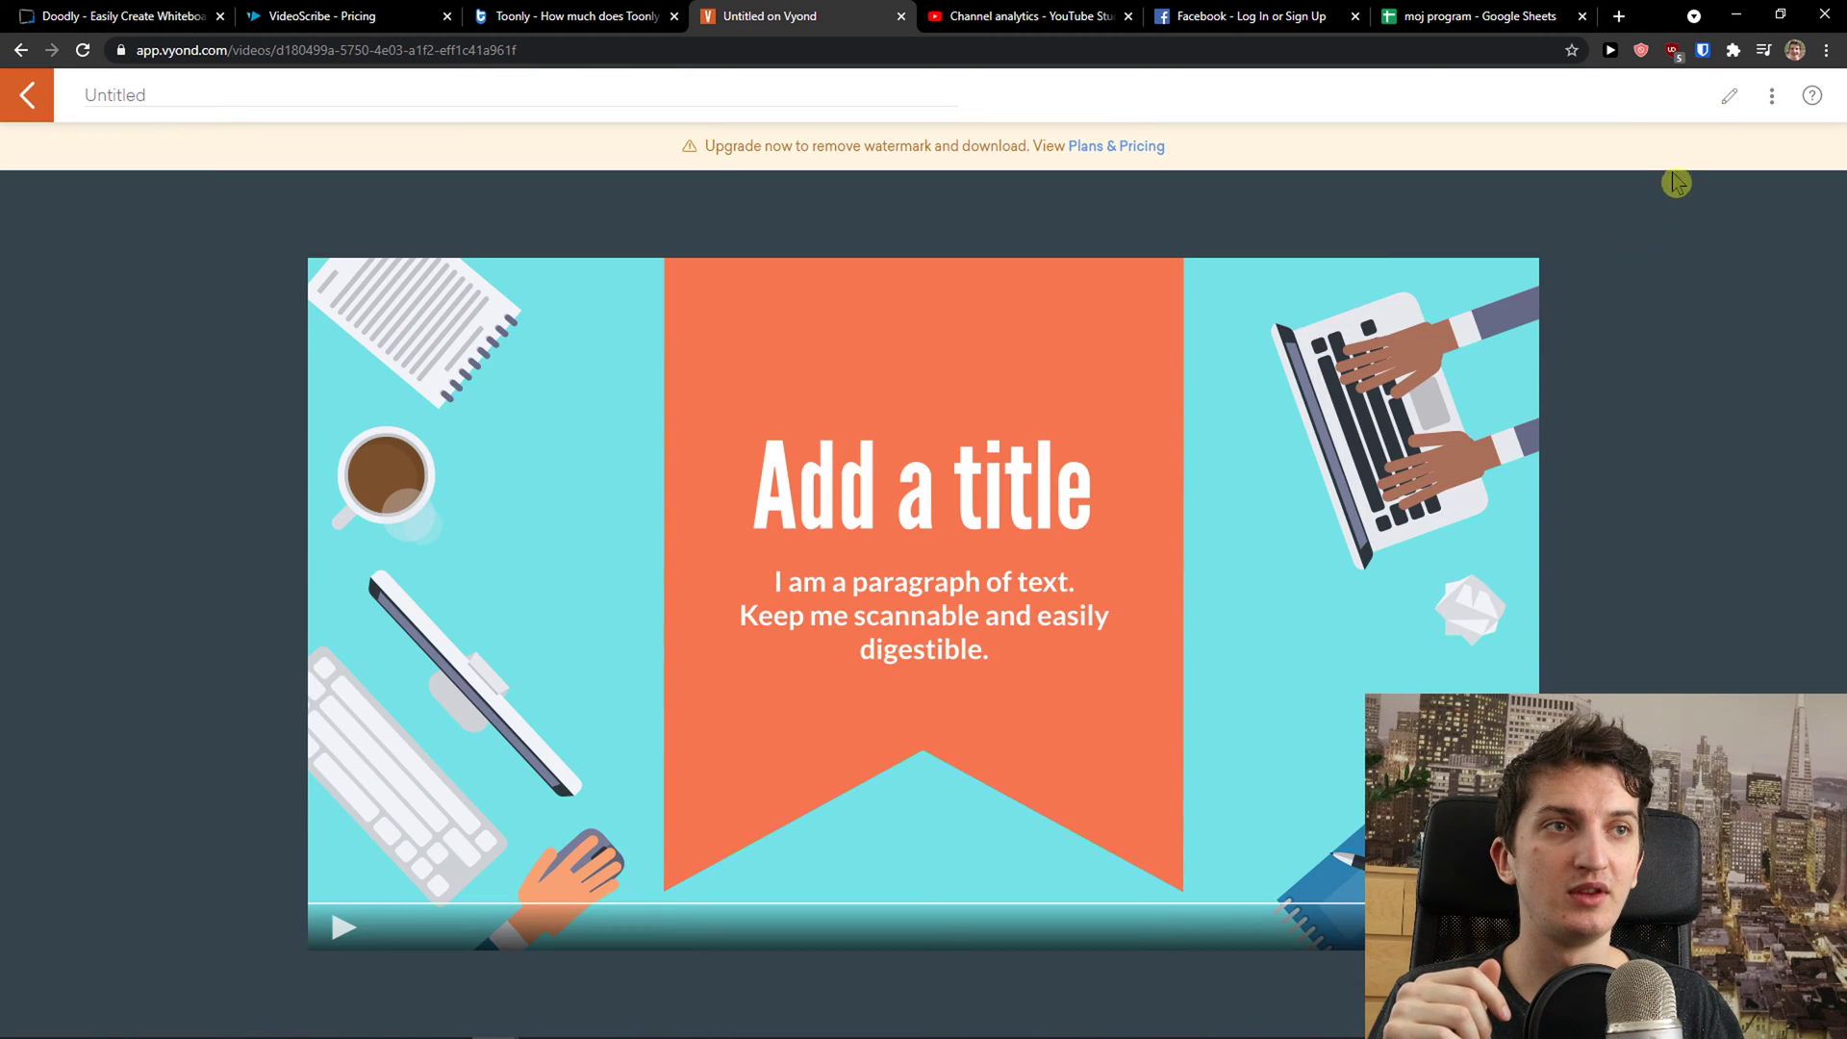
After a second blocked edit attempt, start a new video in the Whiteboard Animation style.
click(1729, 97)
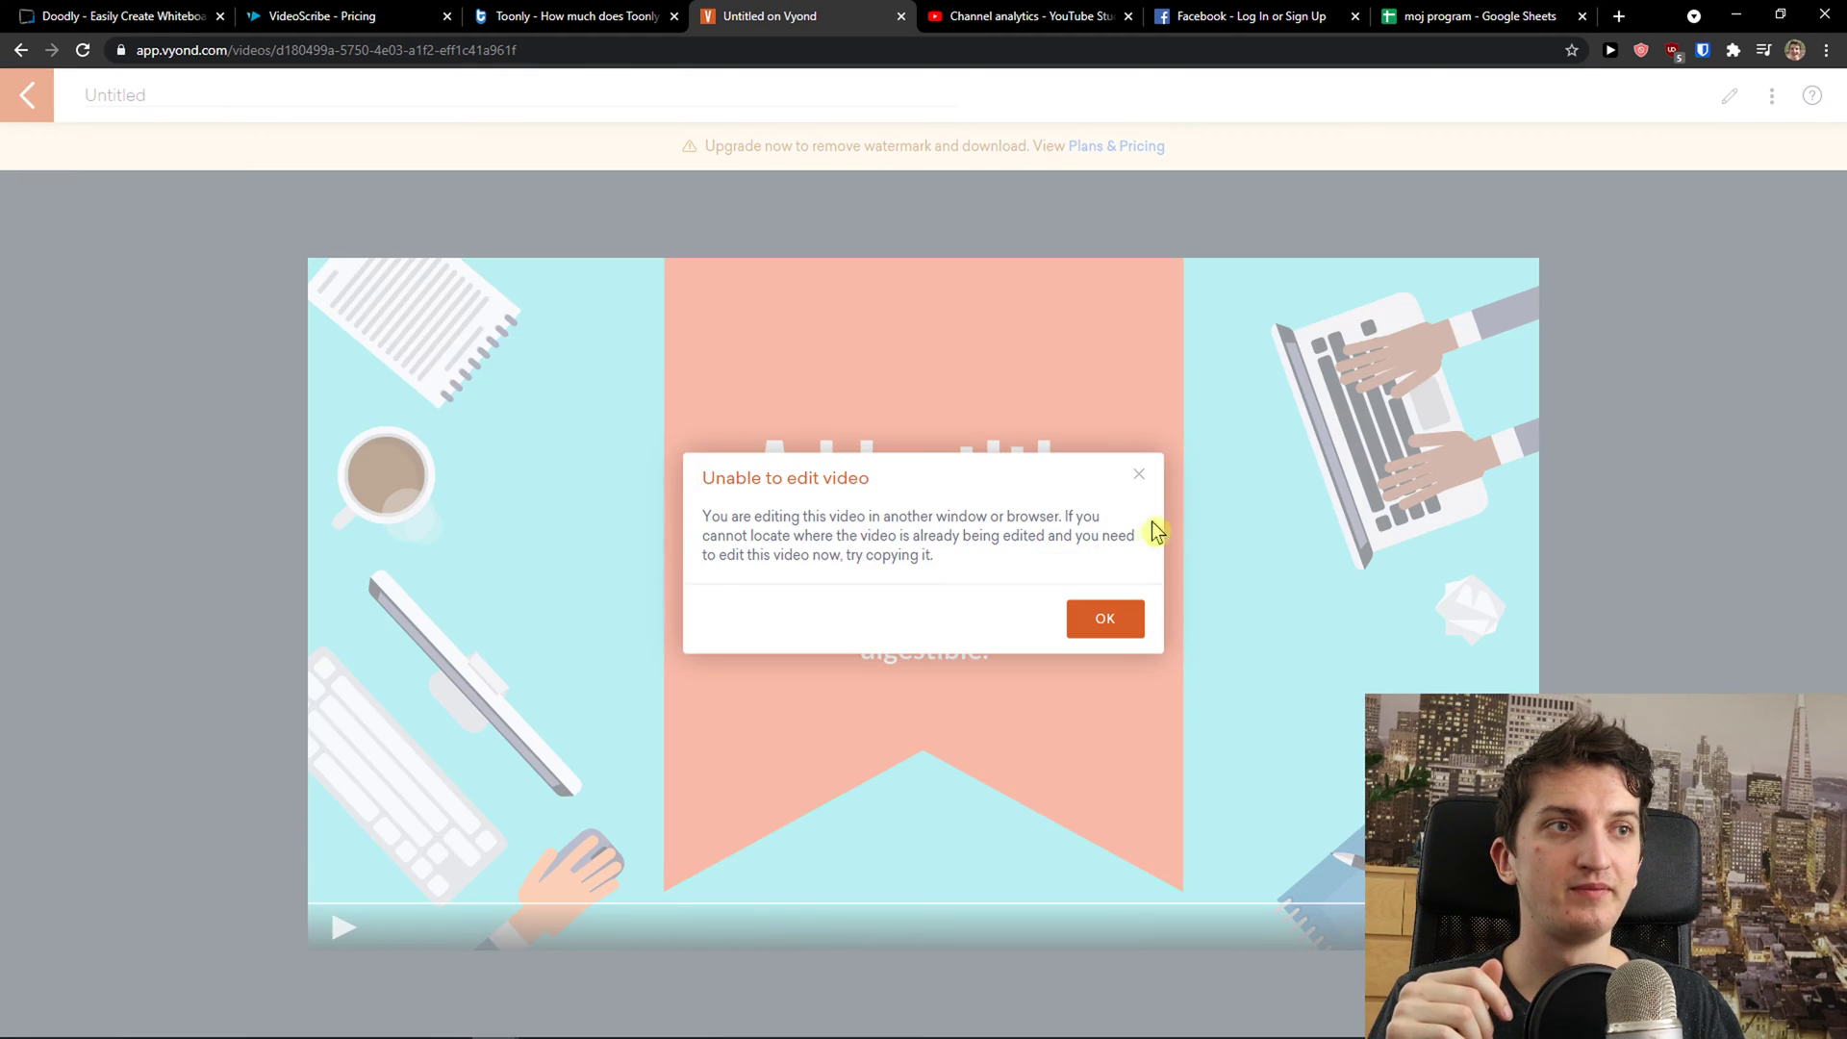
click(1084, 624)
click(27, 94)
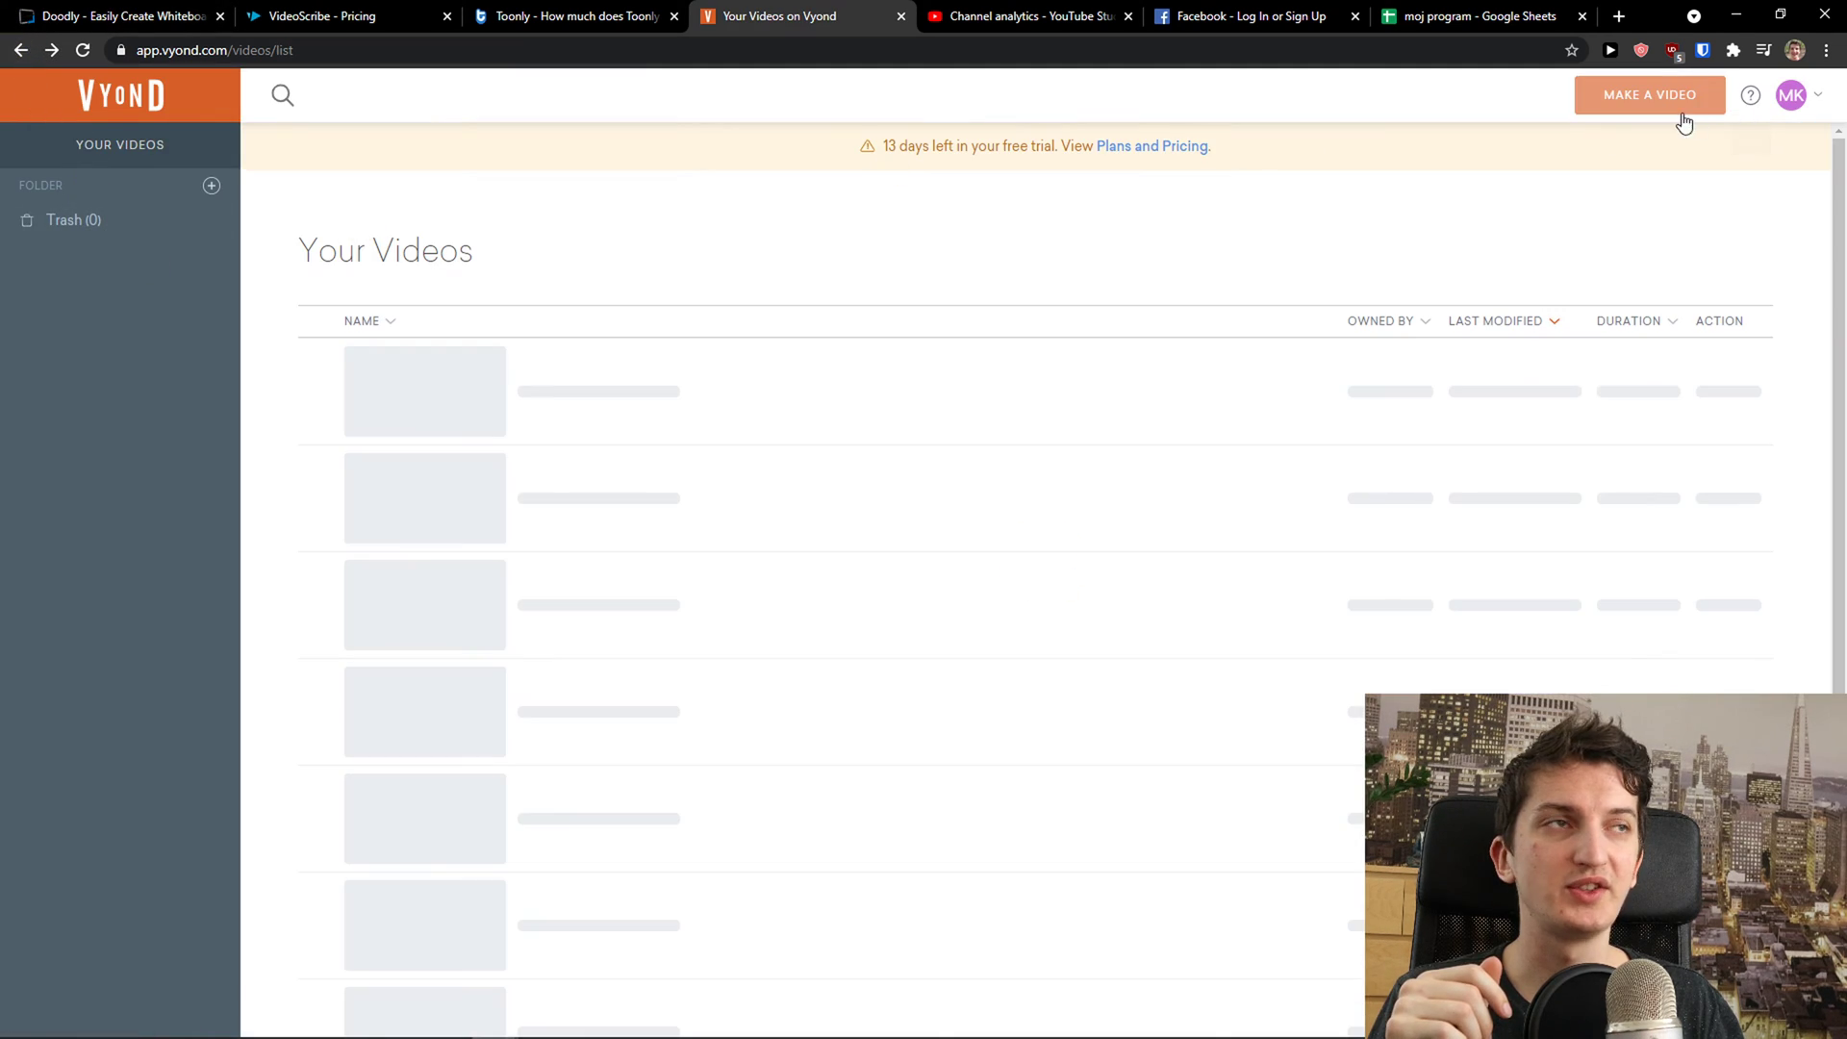
click(1681, 112)
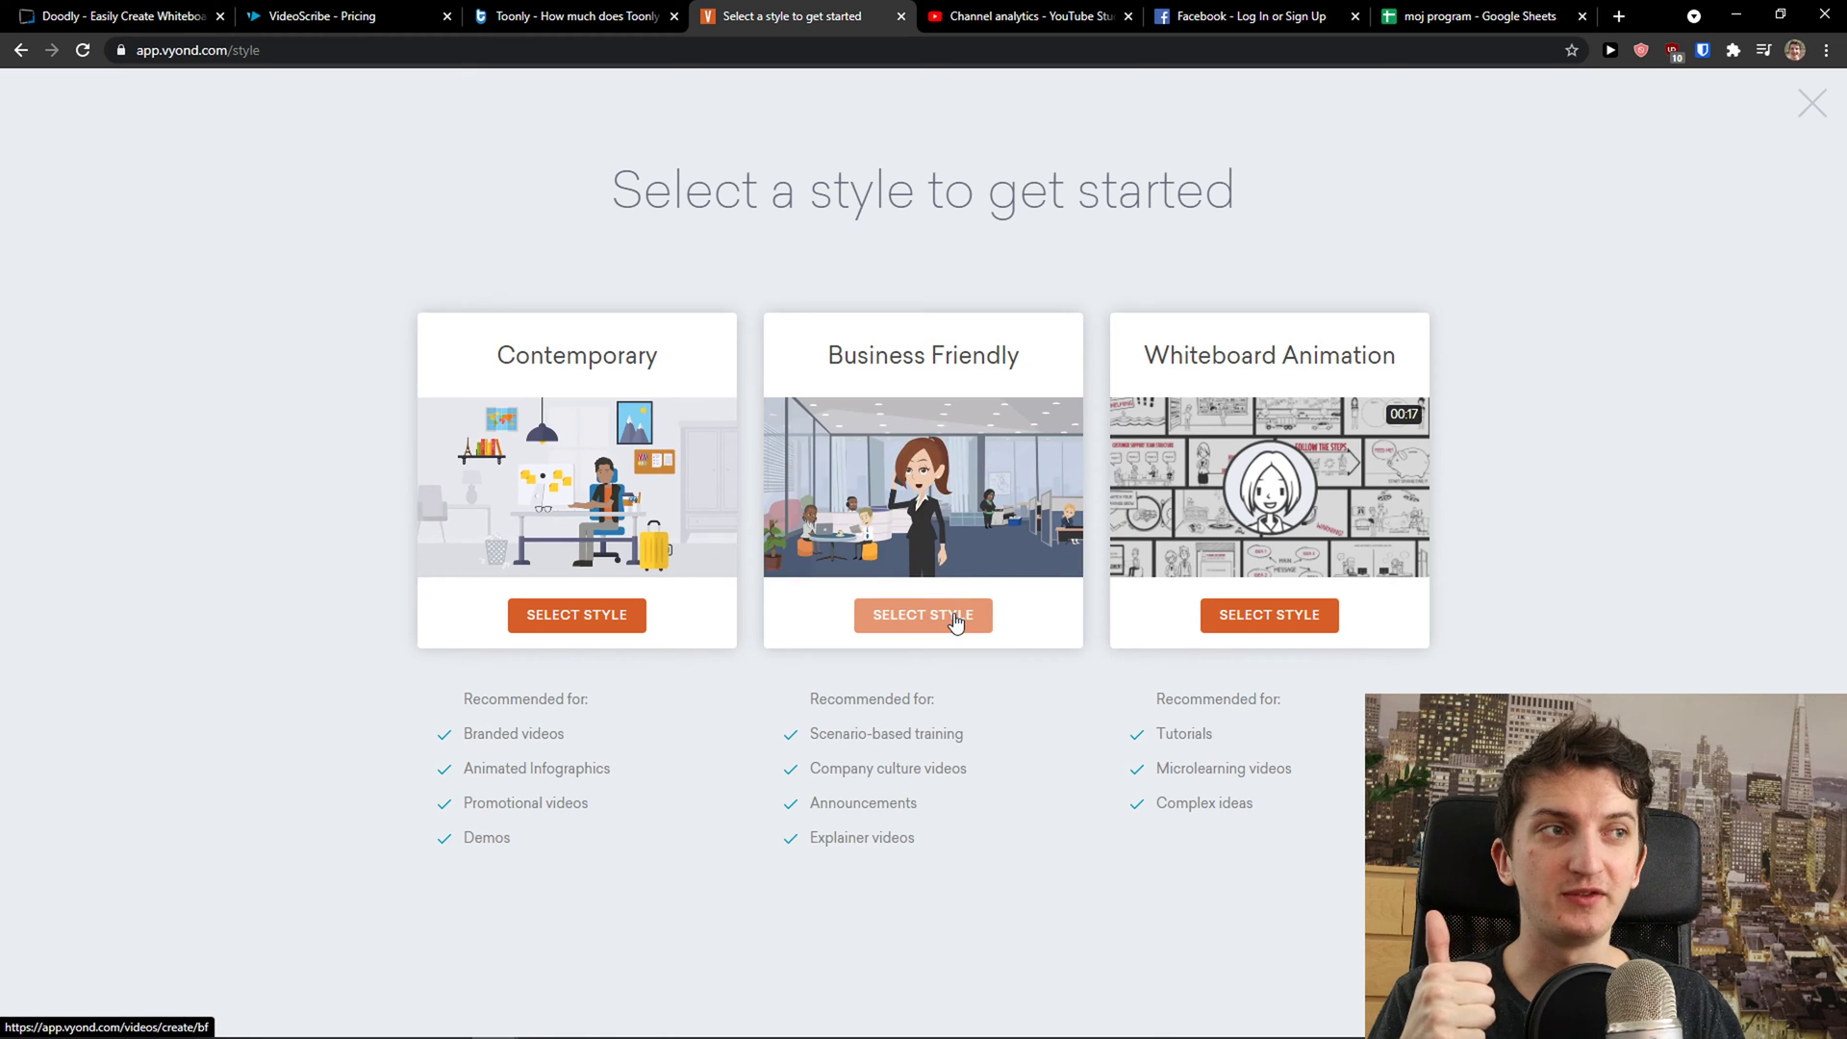
click(1258, 617)
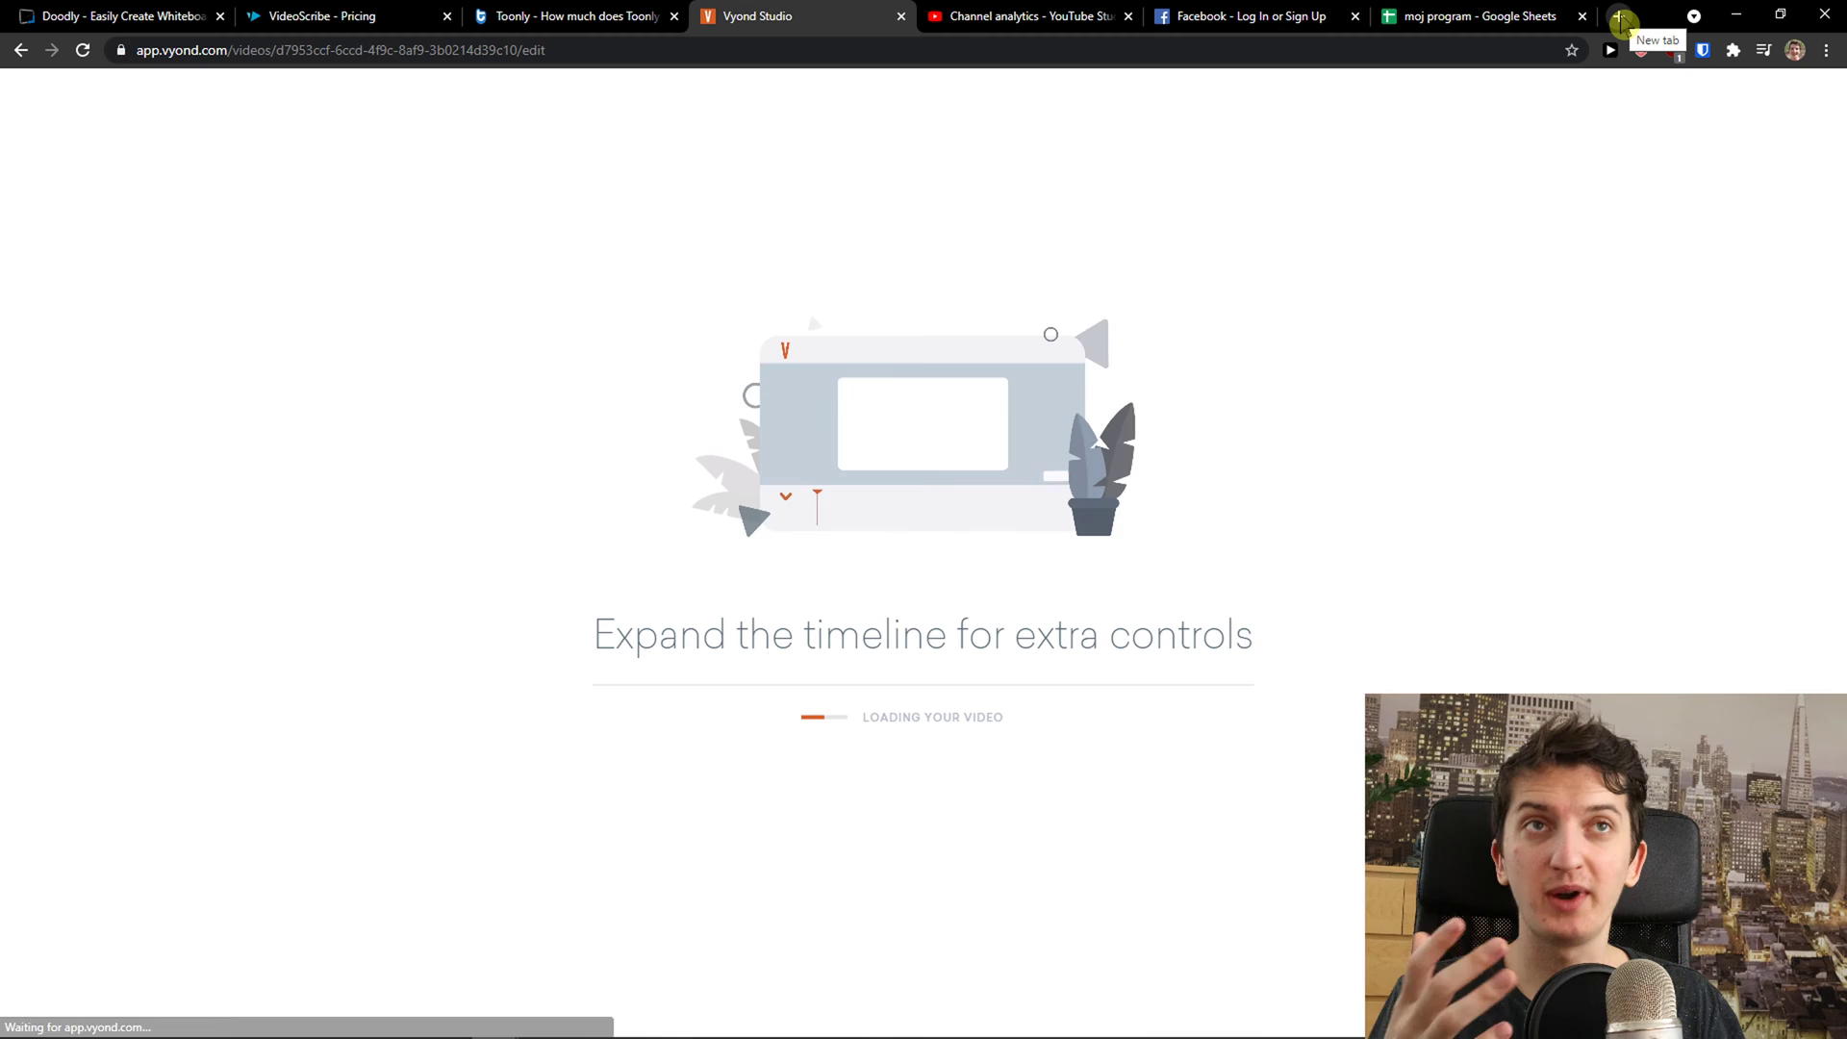
Load vyond.com in a new browser tab, then switch back to the Vyond Studio tab.
click(1620, 20)
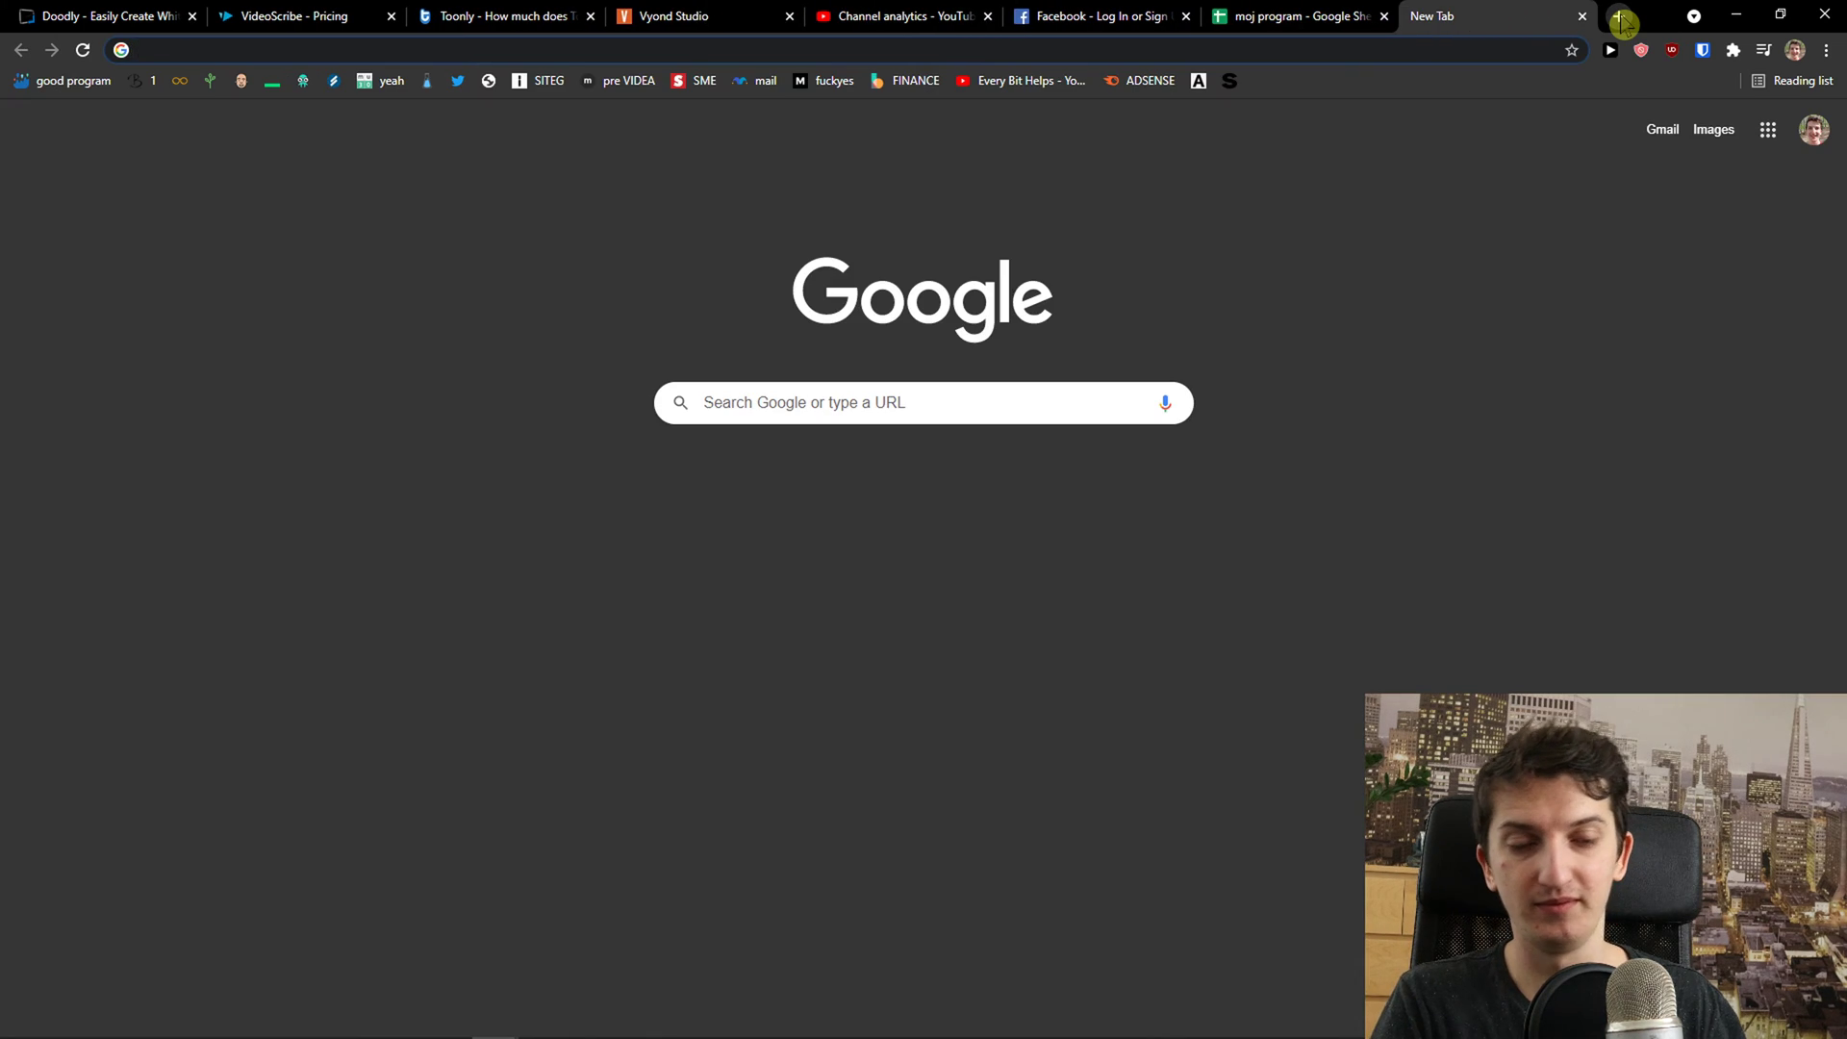
text(vy)
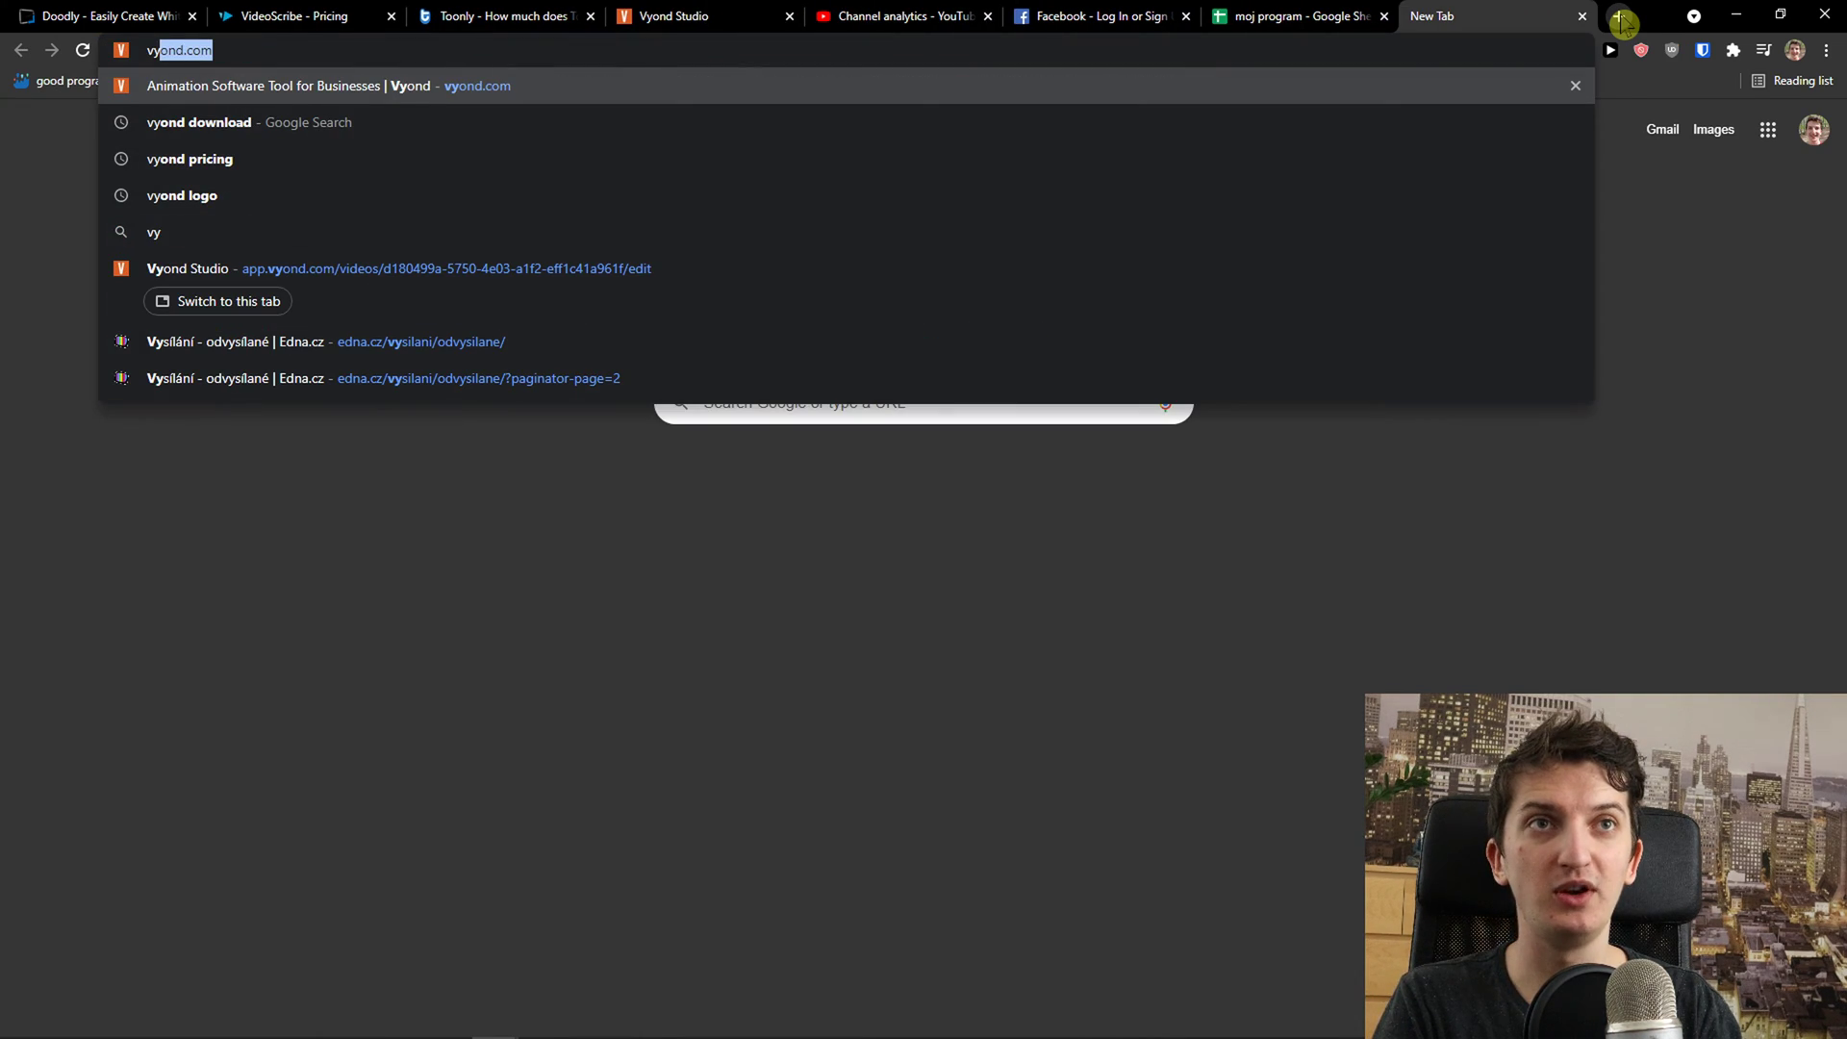
key(Return)
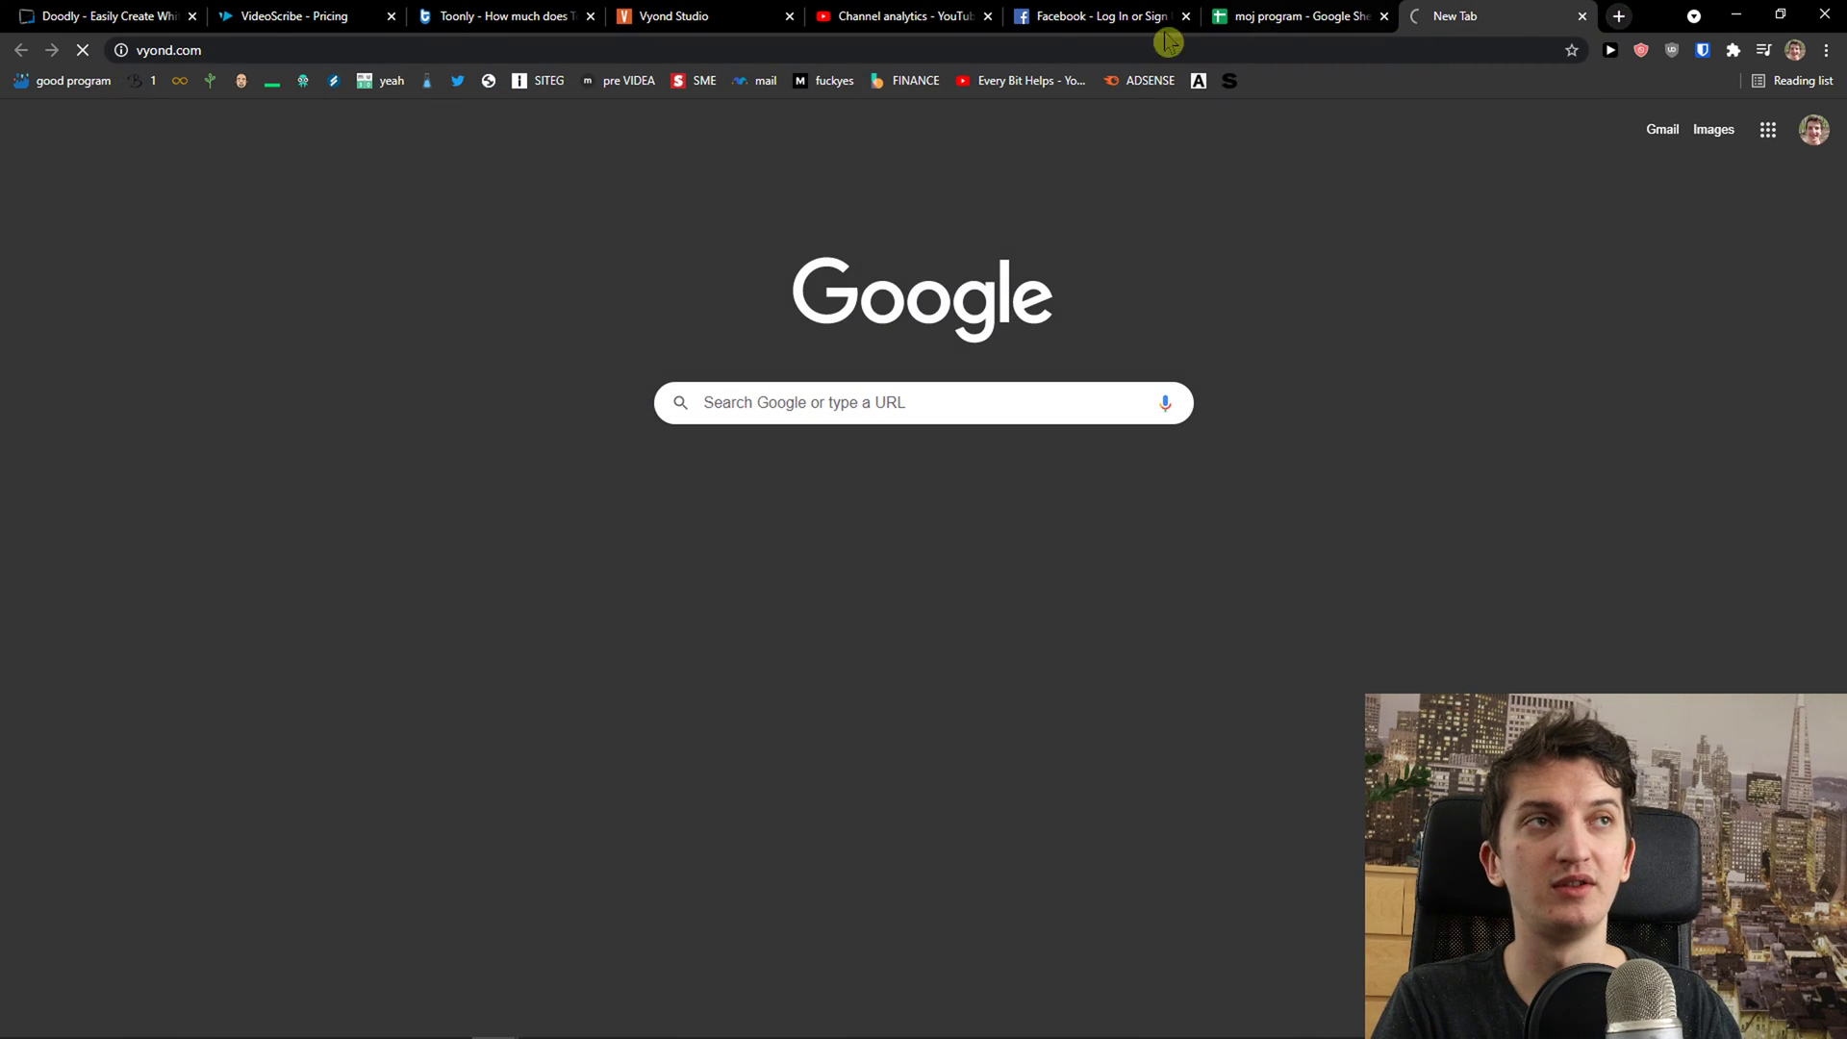
key(ctrl+4)
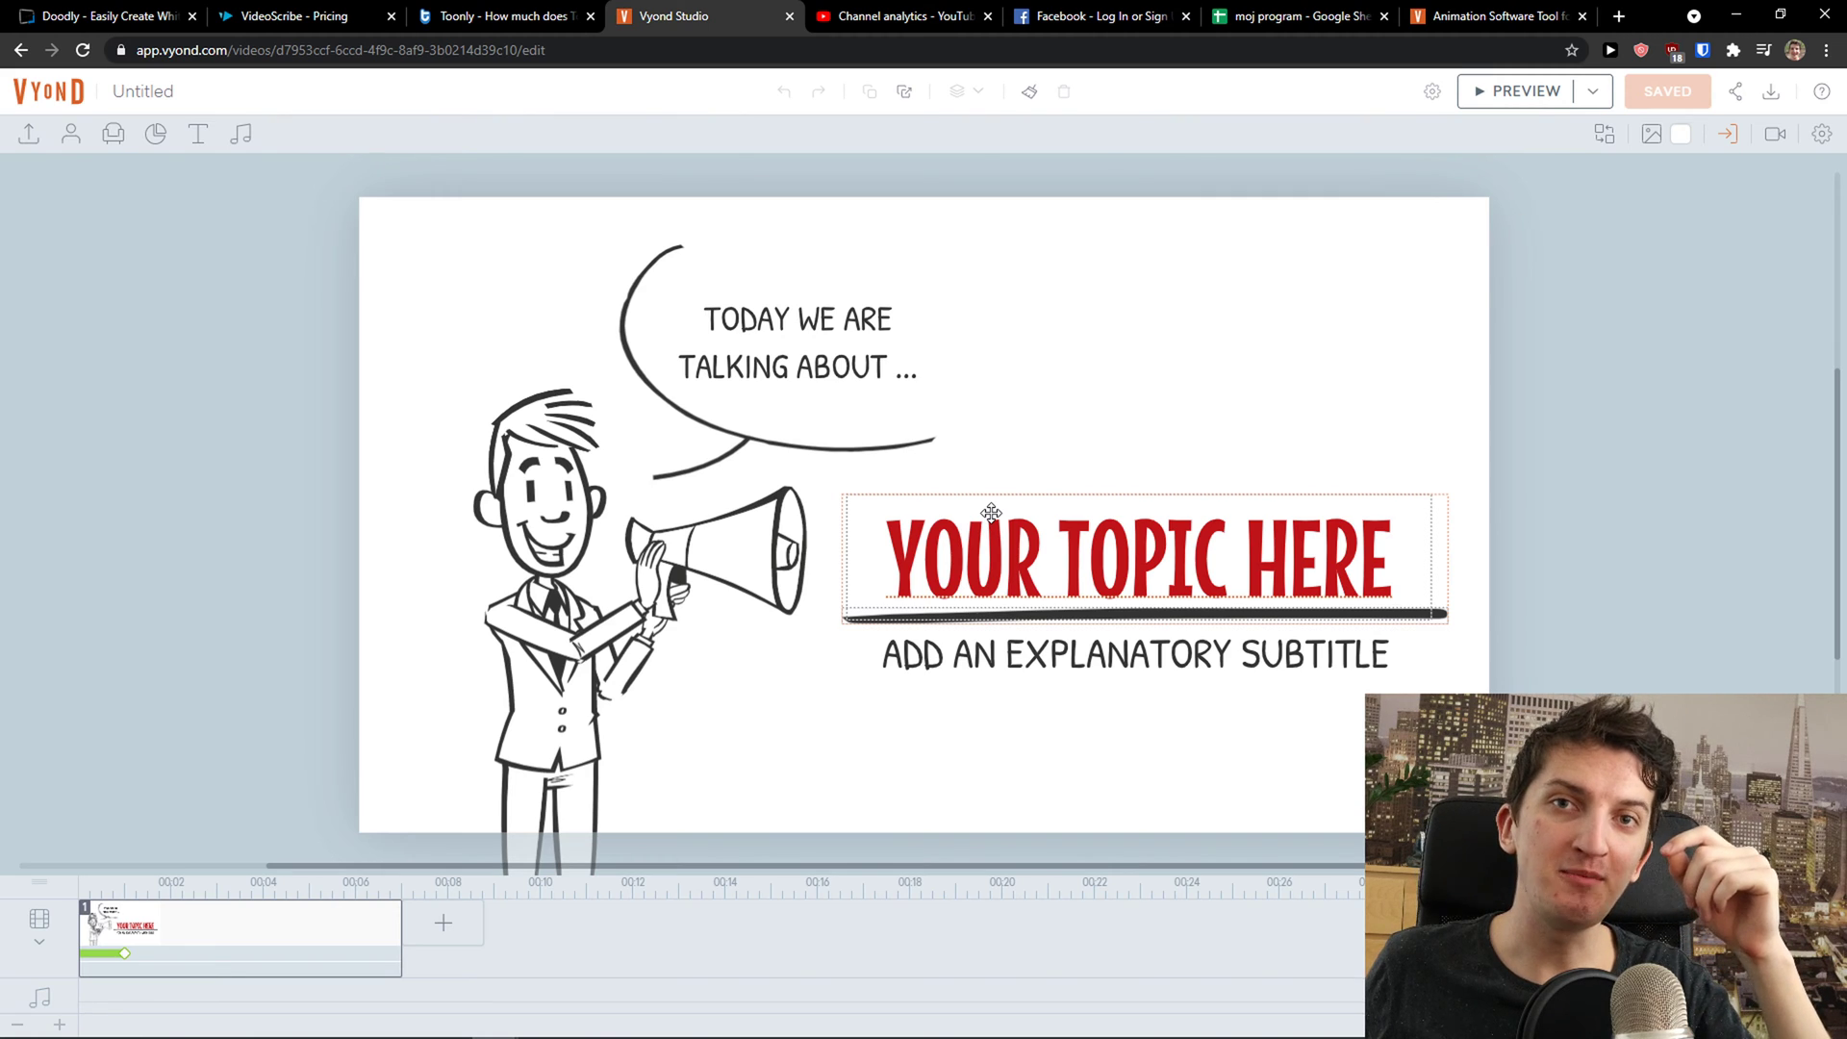
Add a second scene from the Home category's Bathroom template.
click(269, 1000)
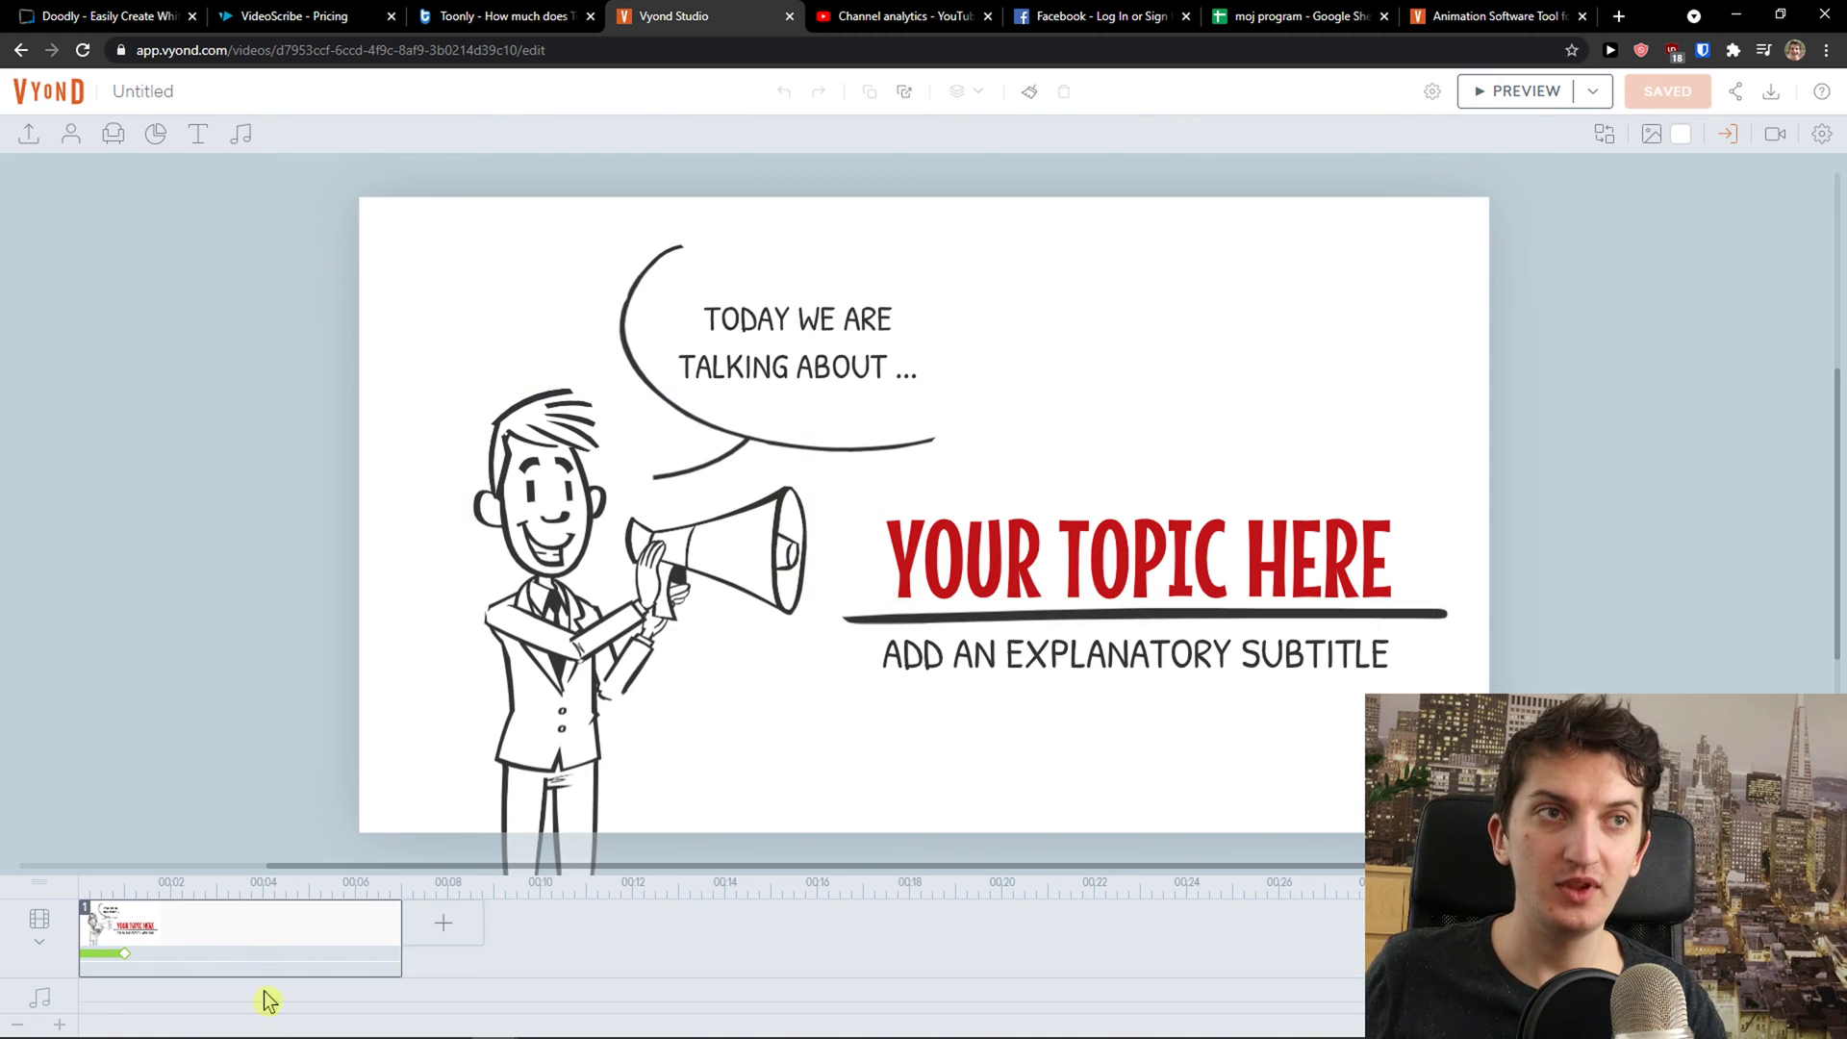
click(442, 923)
click(486, 813)
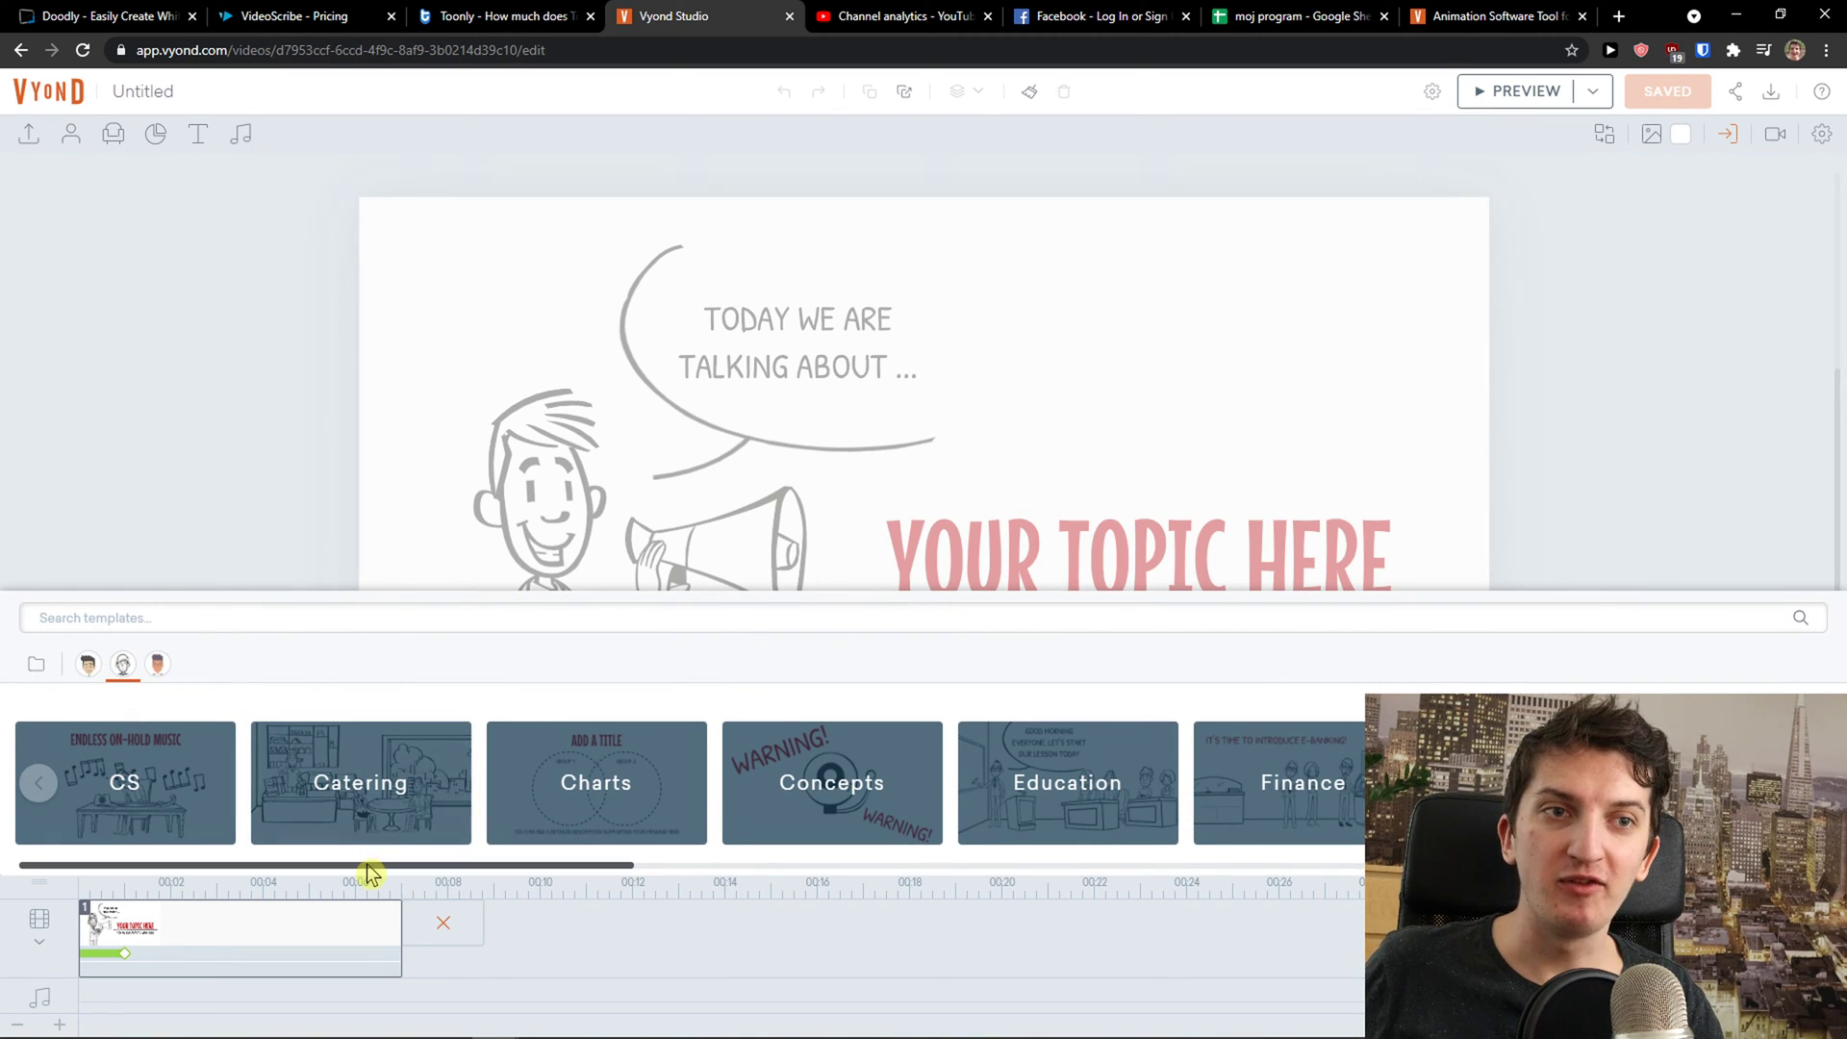
drag(368, 871, 677, 920)
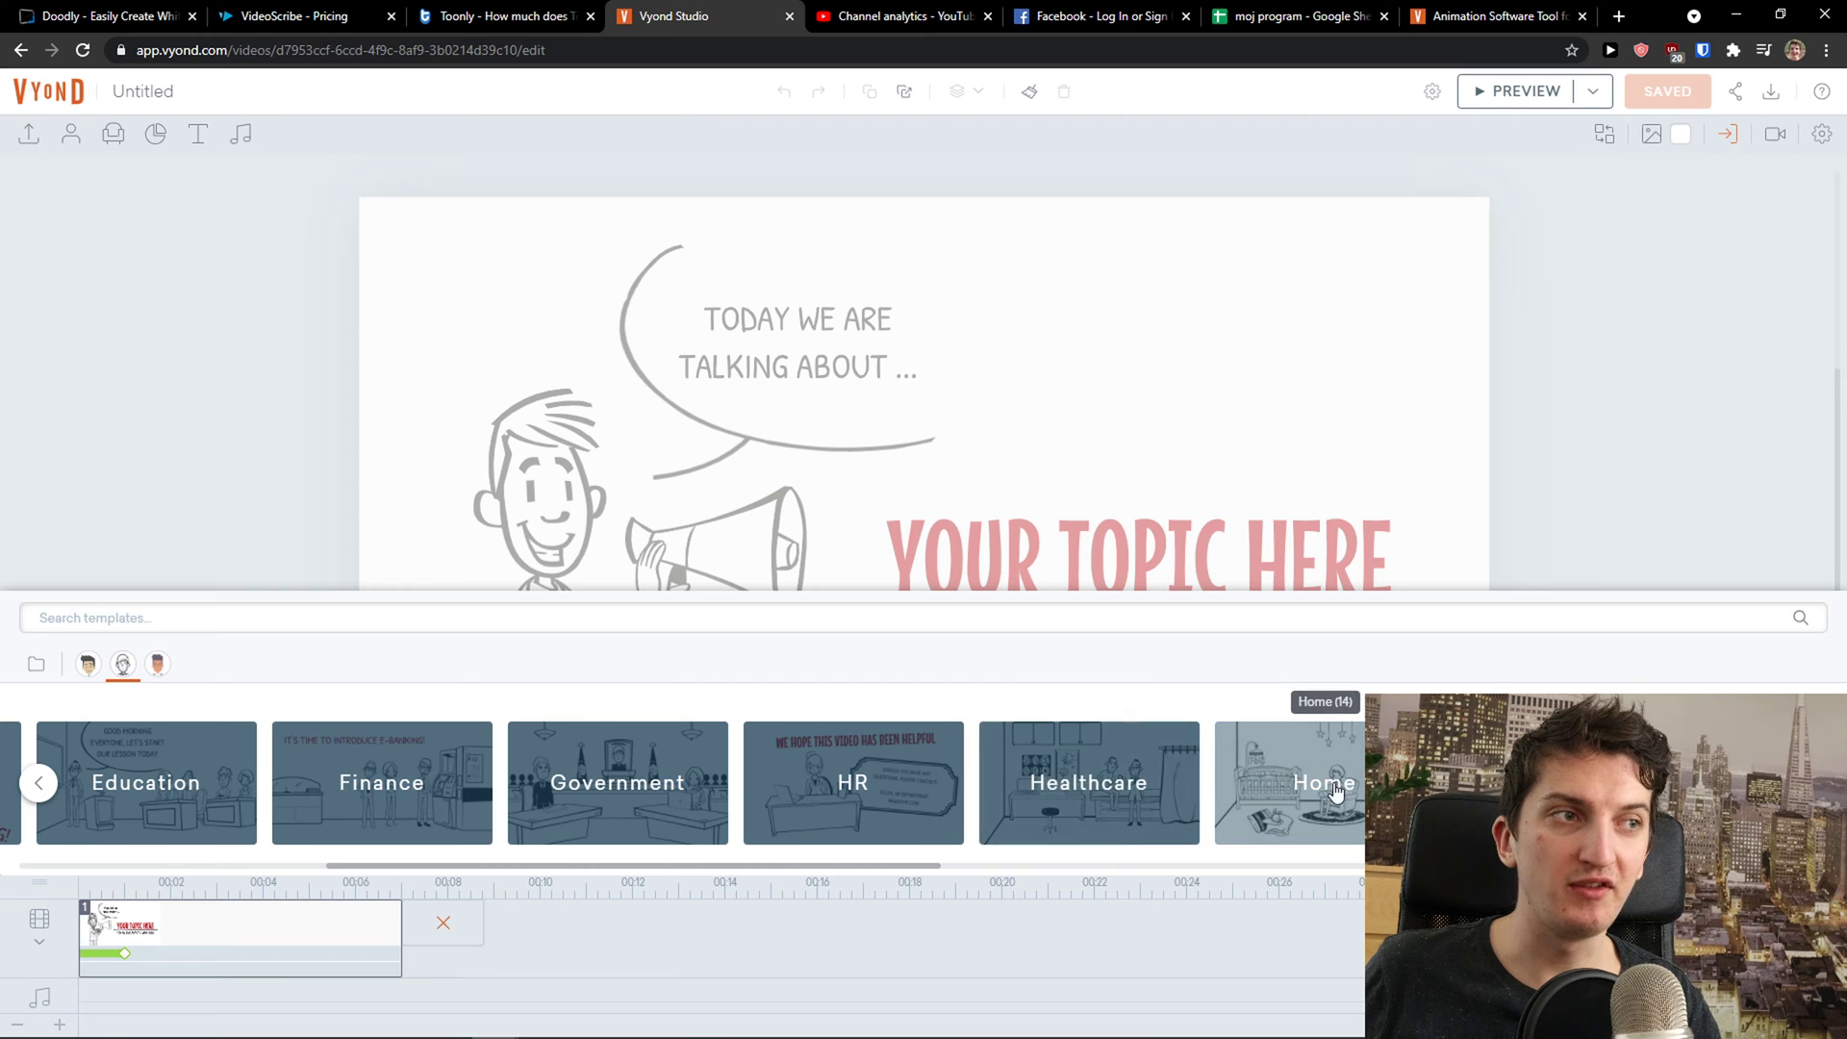
click(1297, 806)
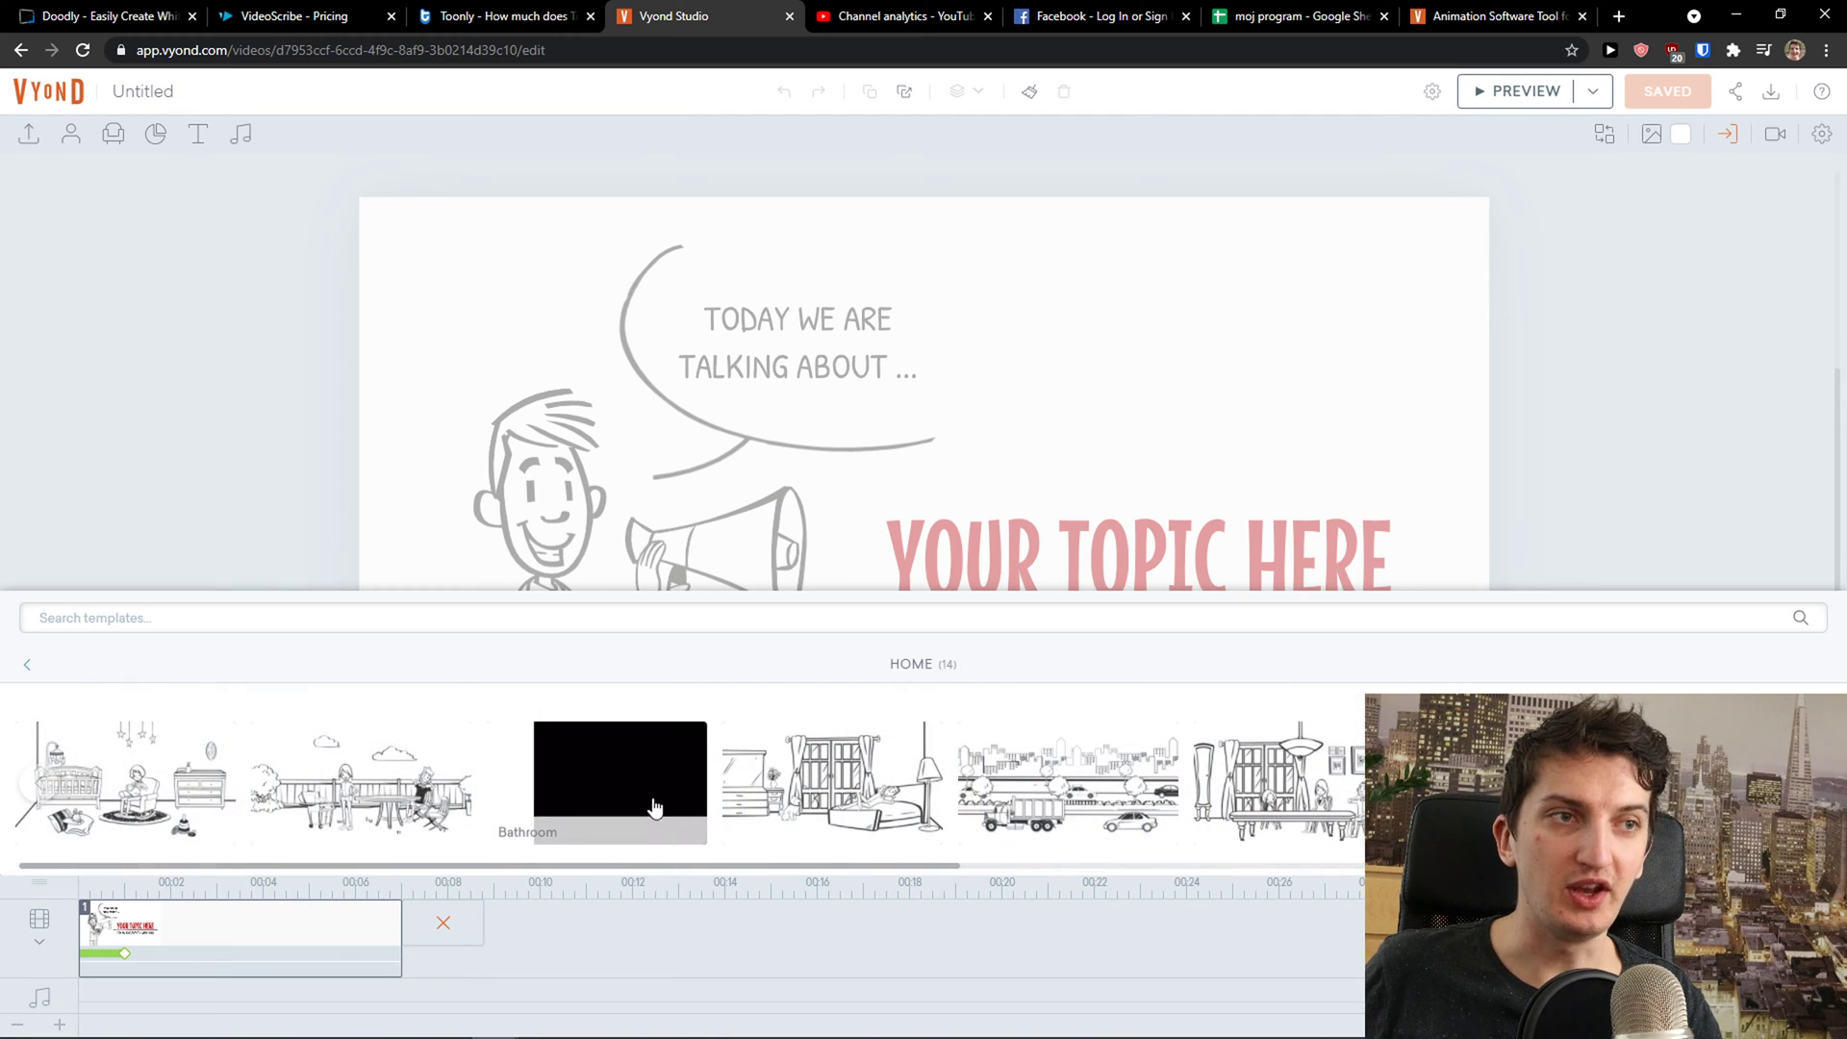
click(592, 790)
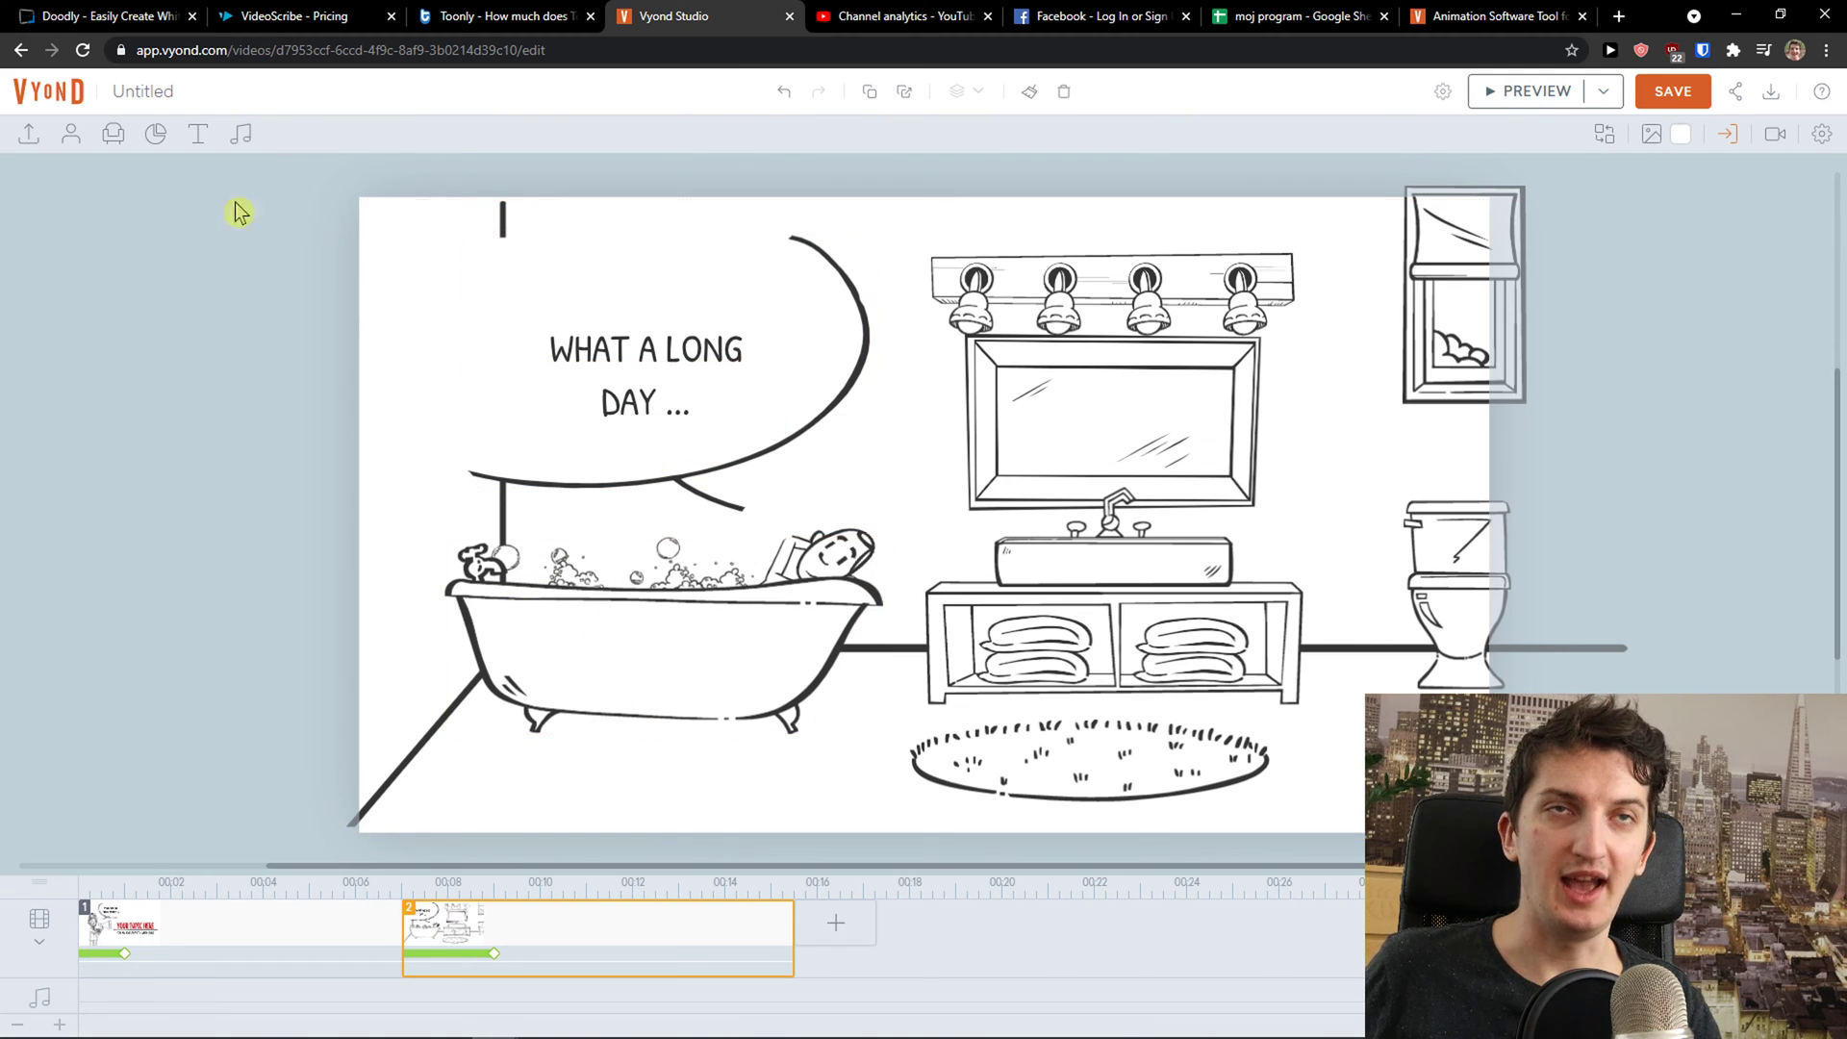
Save the video and start a whiteboard-style character with a tall adult male body.
click(71, 135)
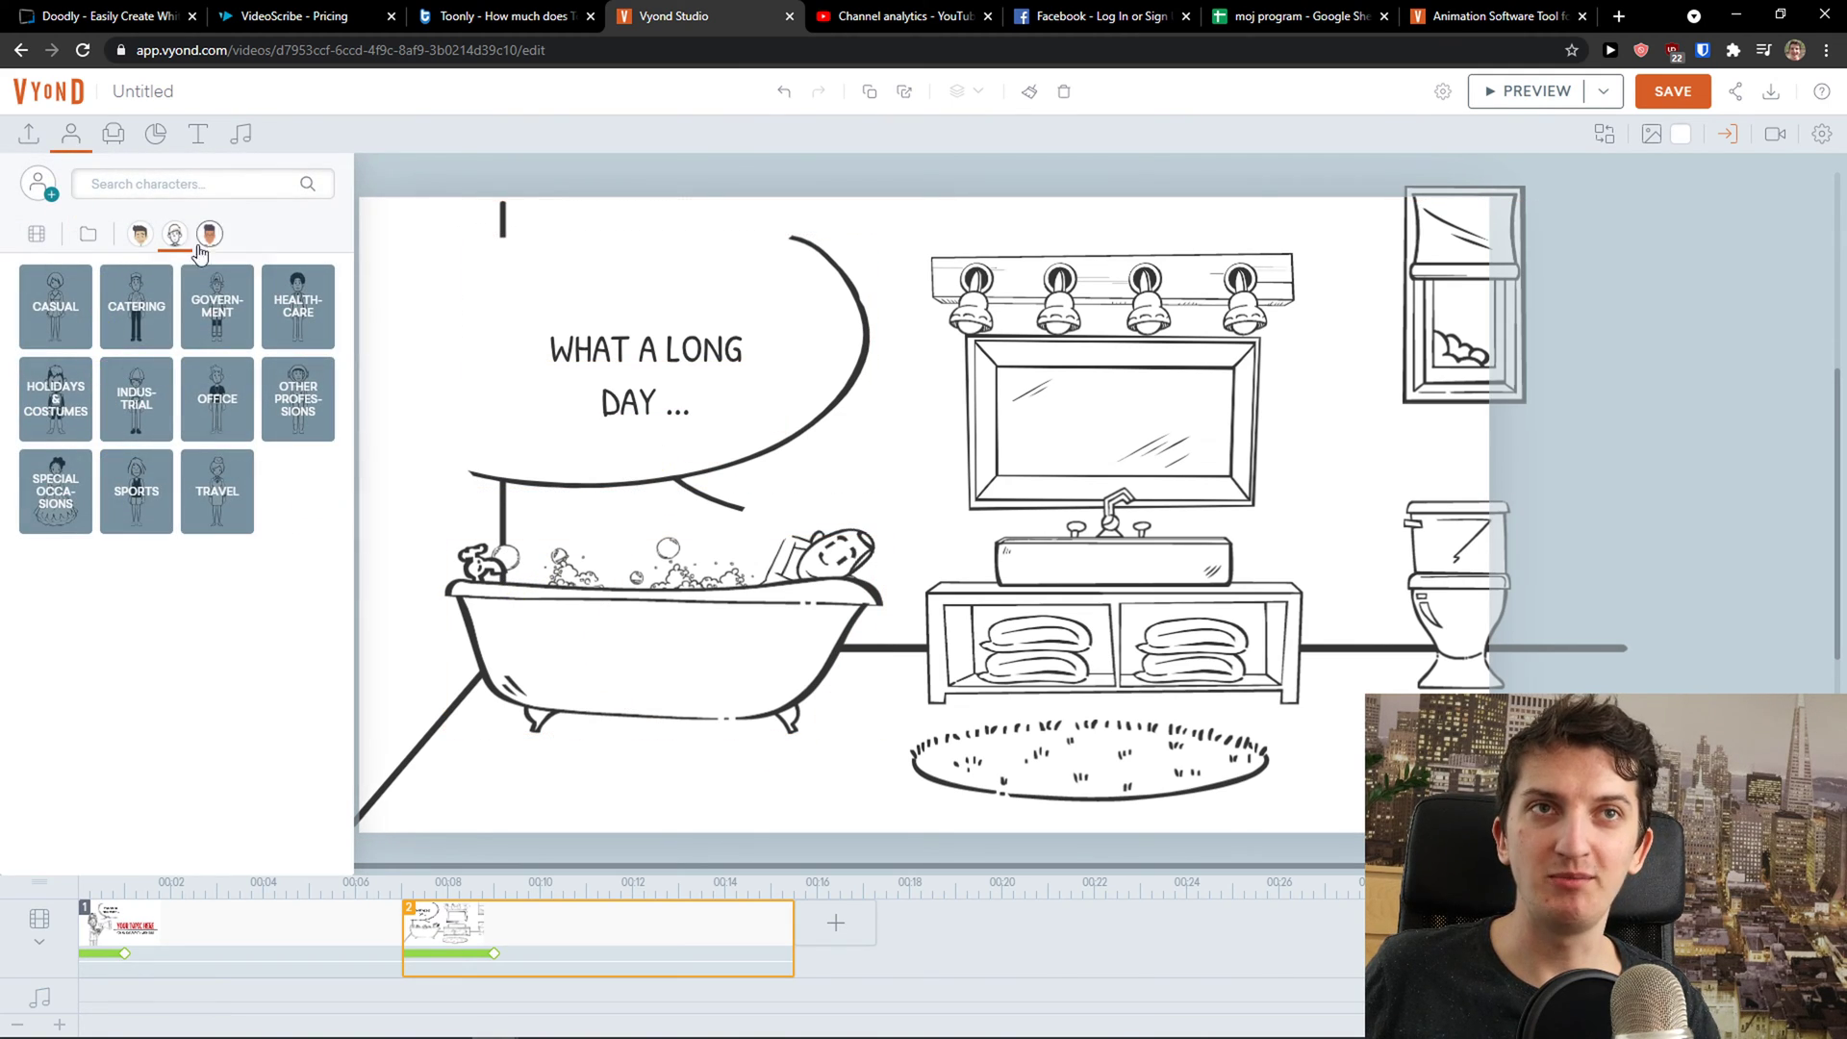
click(41, 198)
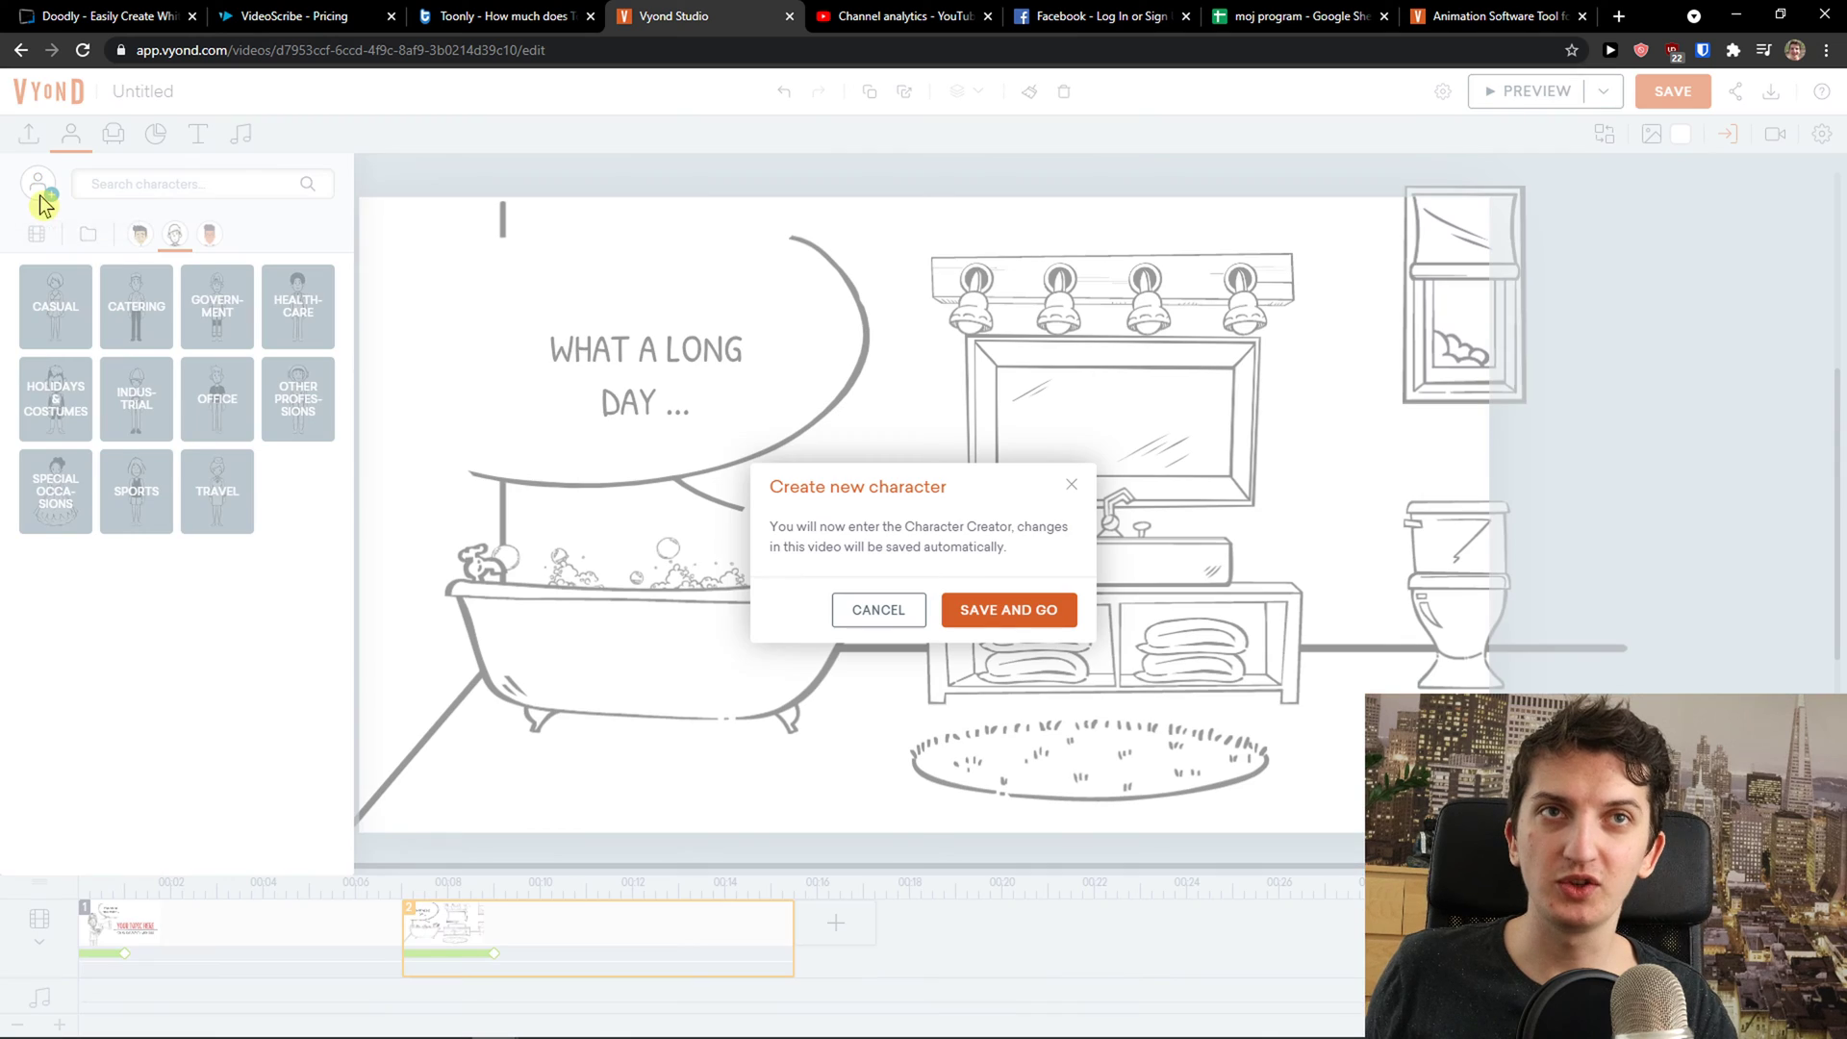
click(993, 612)
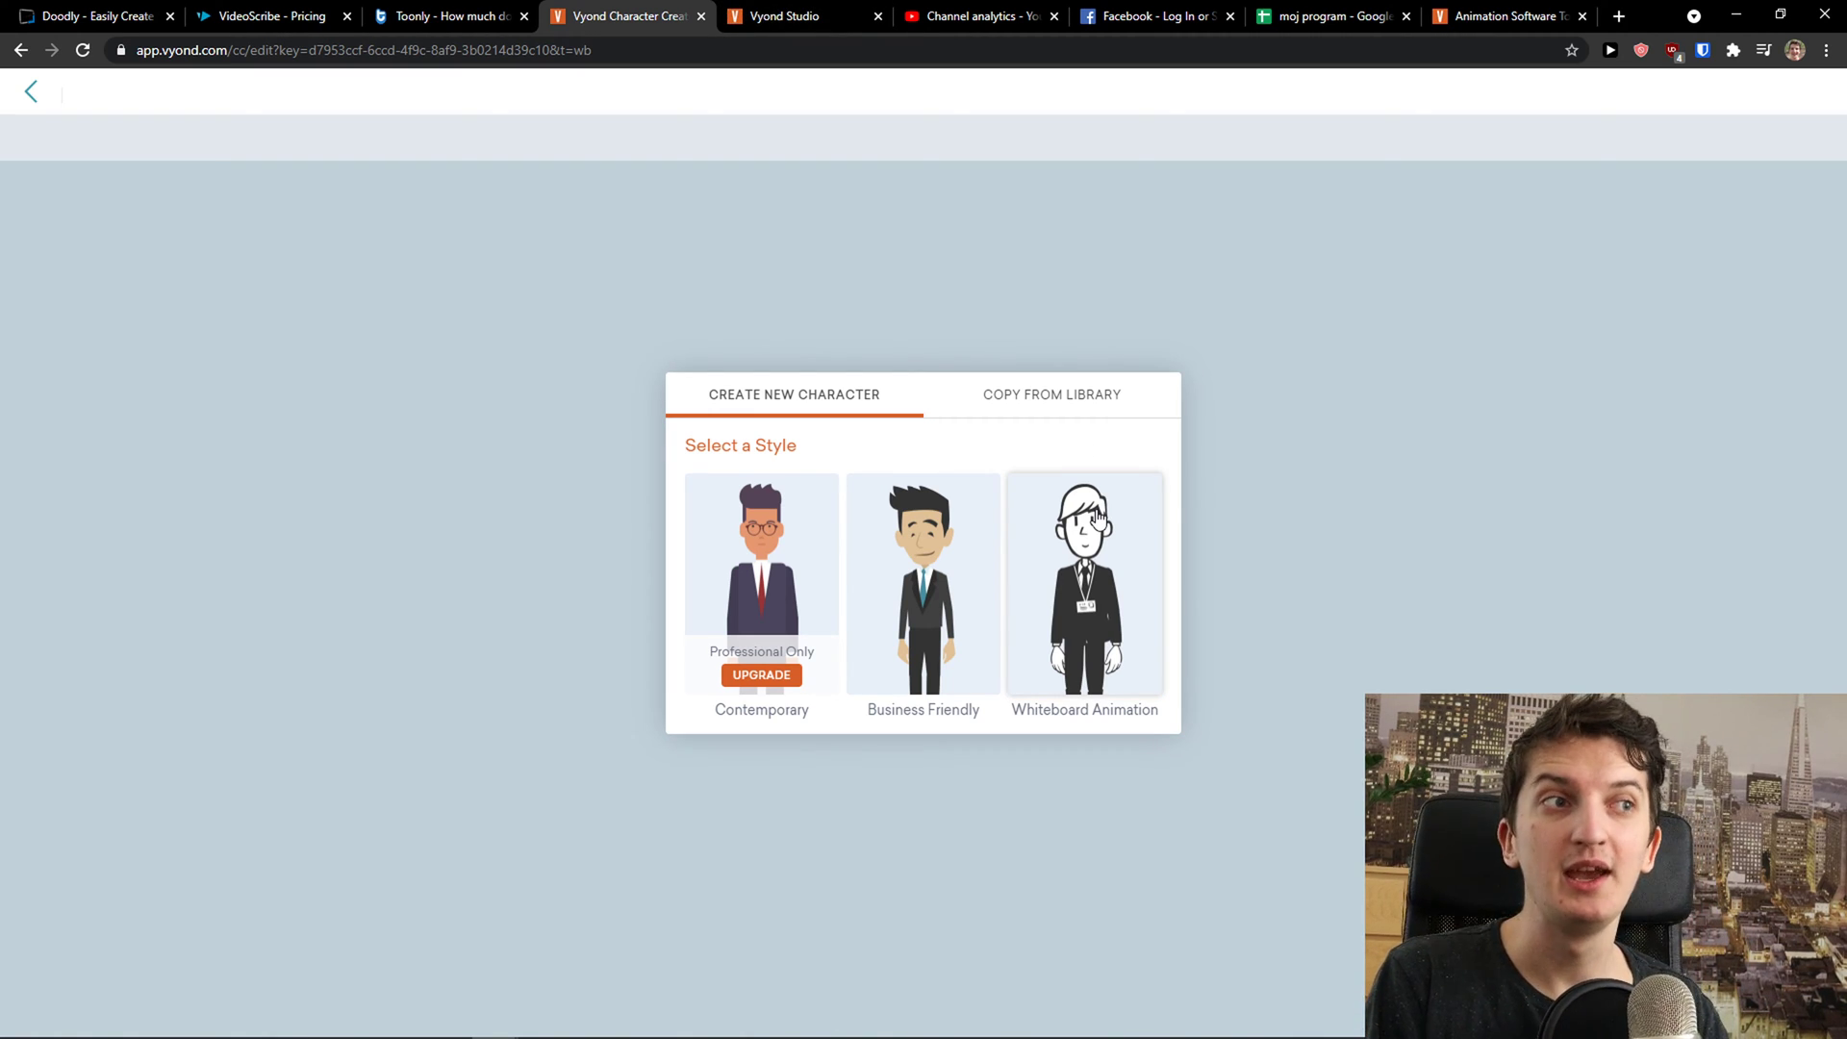
click(1098, 518)
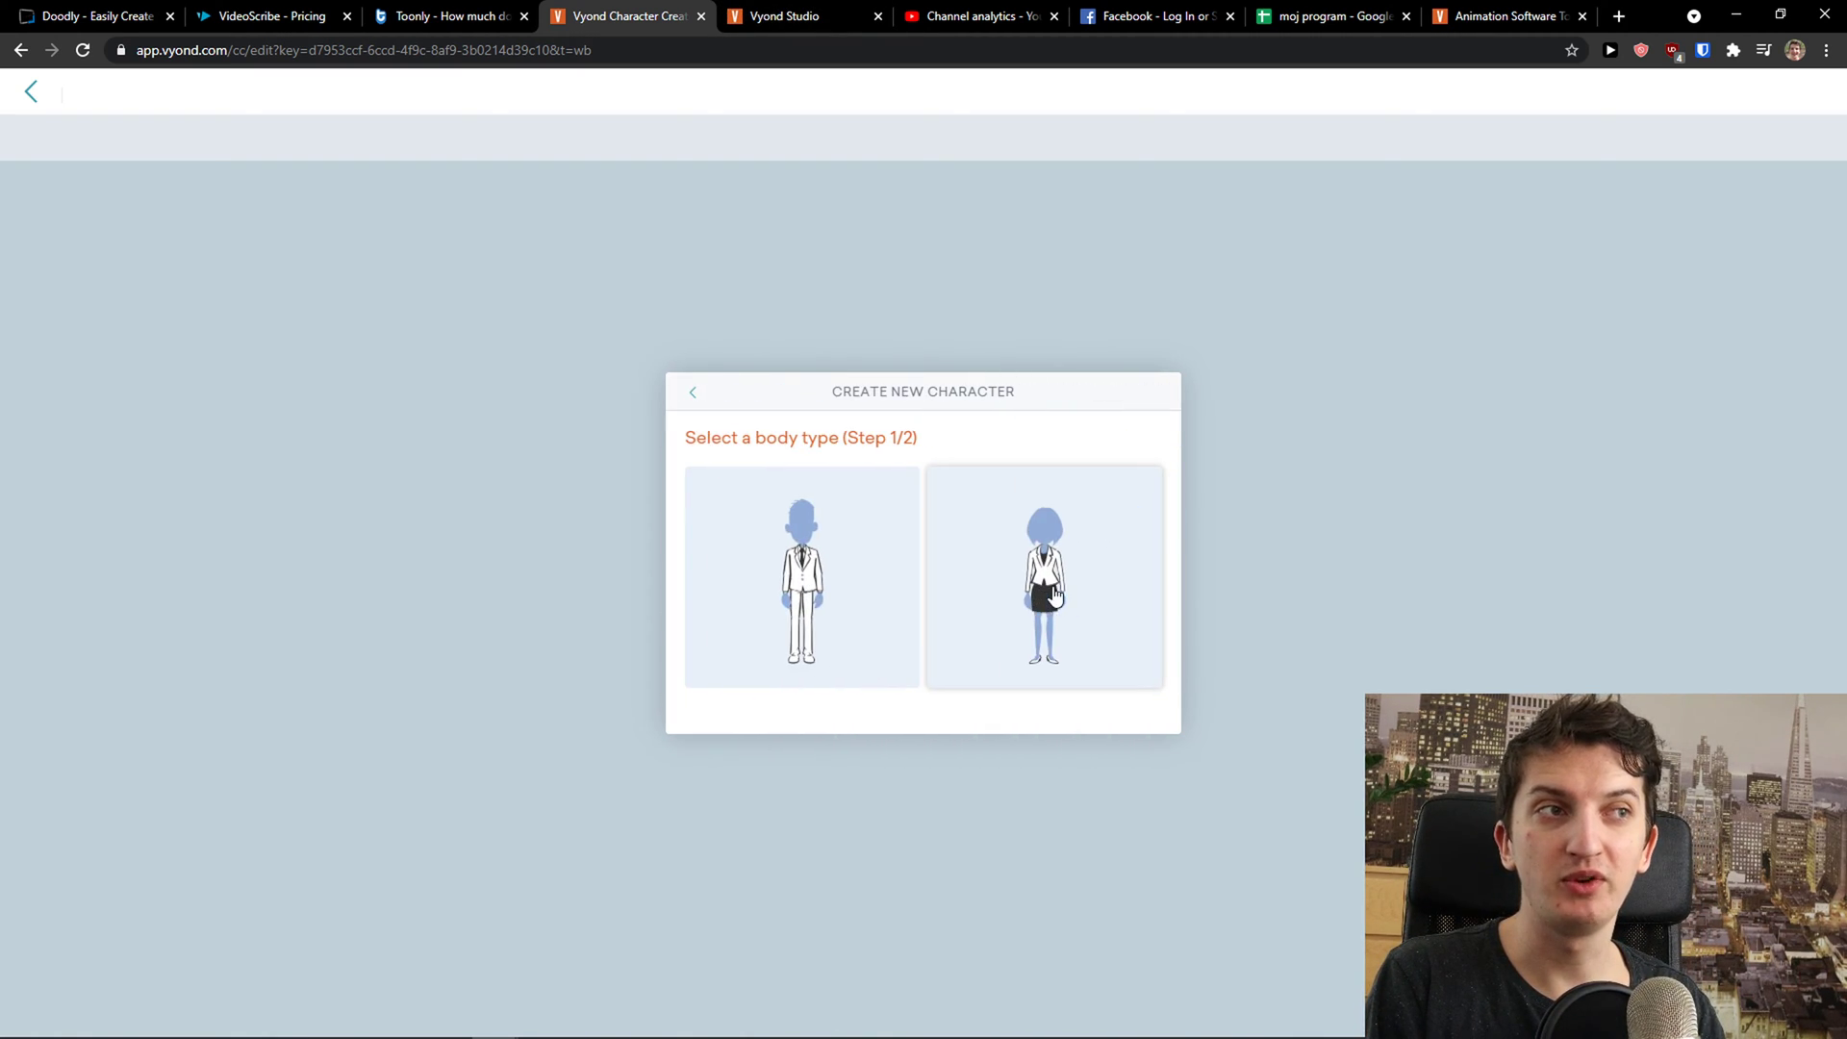
click(814, 557)
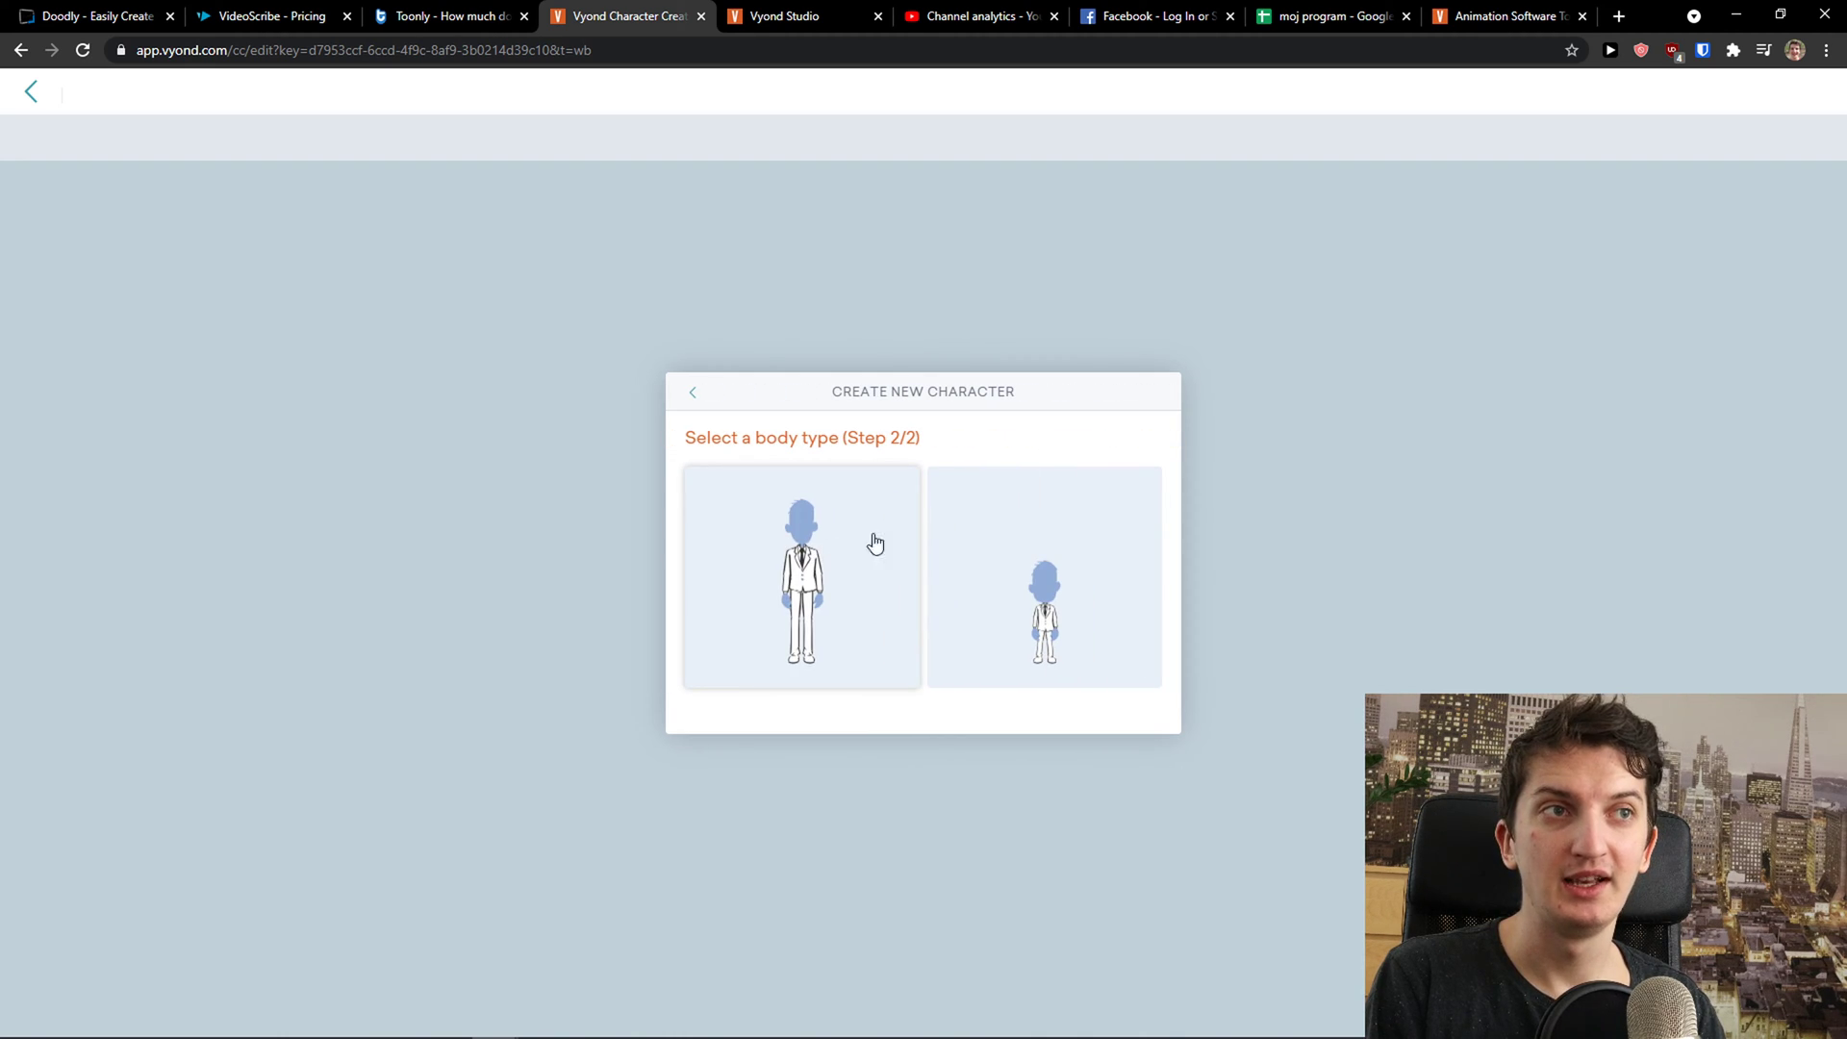
click(875, 639)
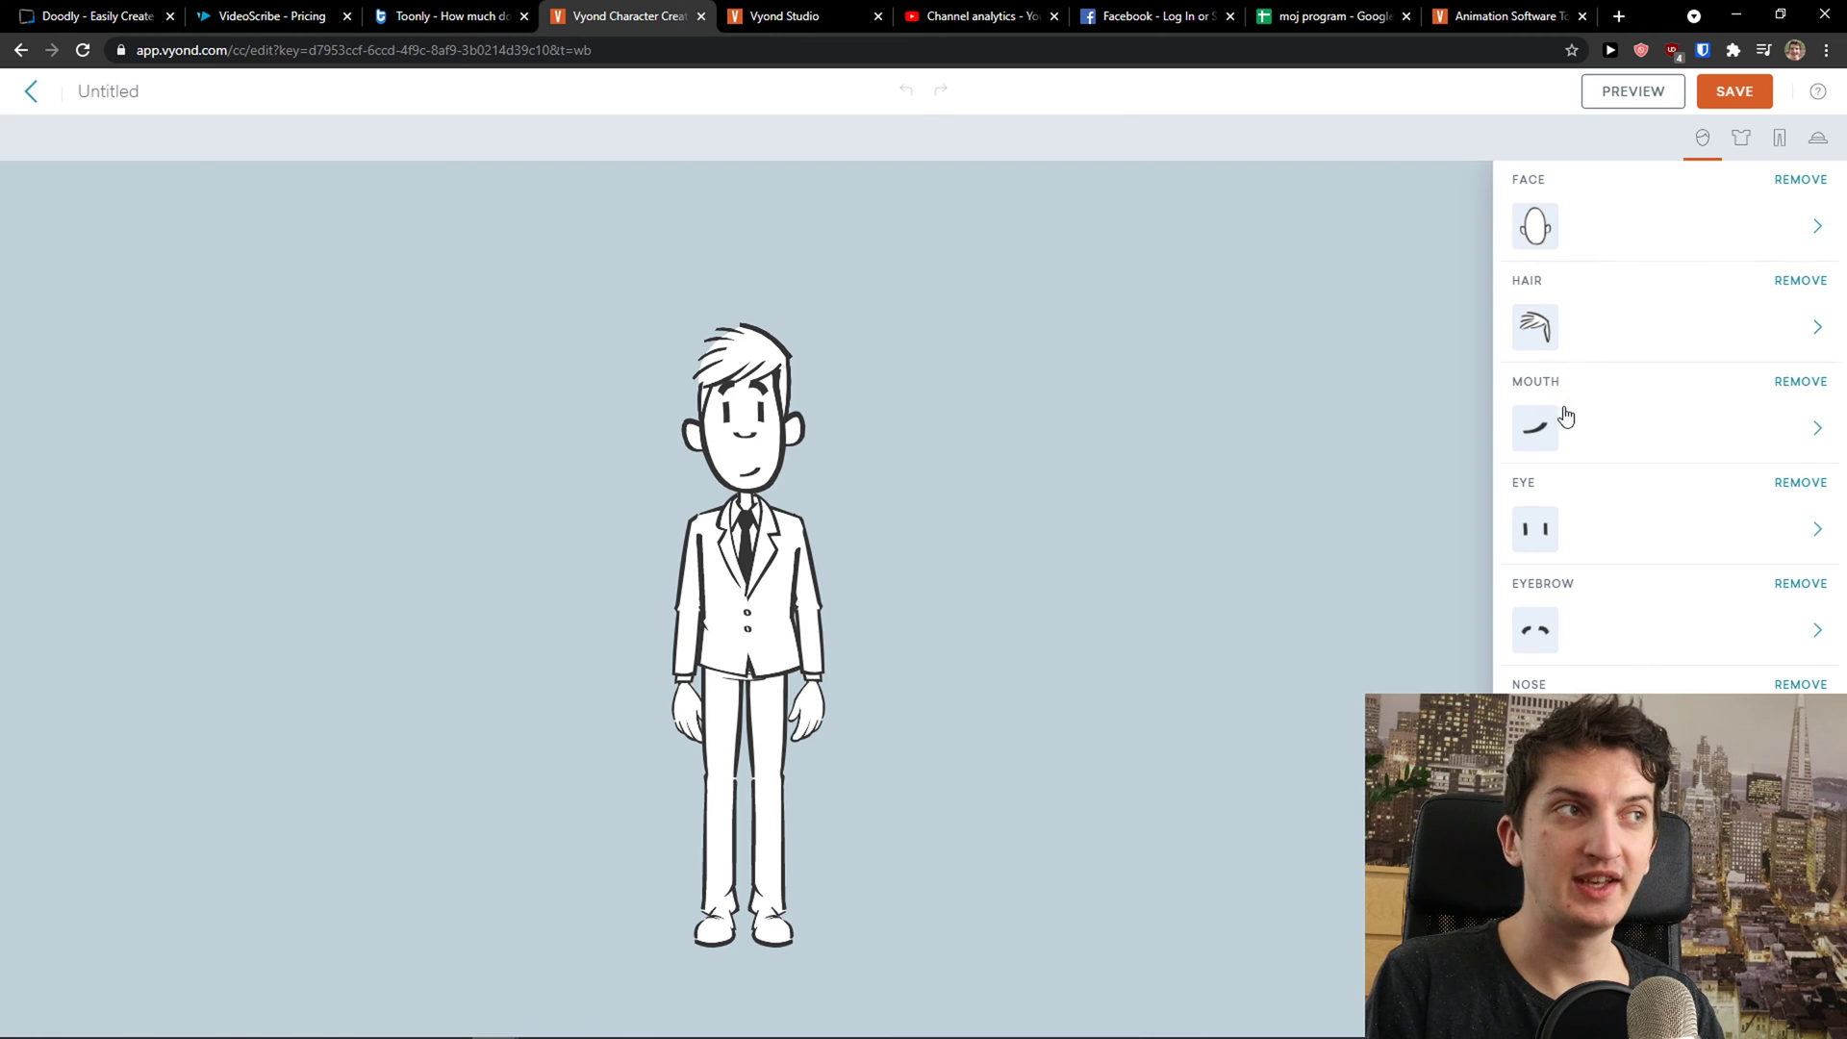
Browse the character's Top, Bottom and Accessory options, then go back to the studio tab.
click(1752, 151)
click(1604, 231)
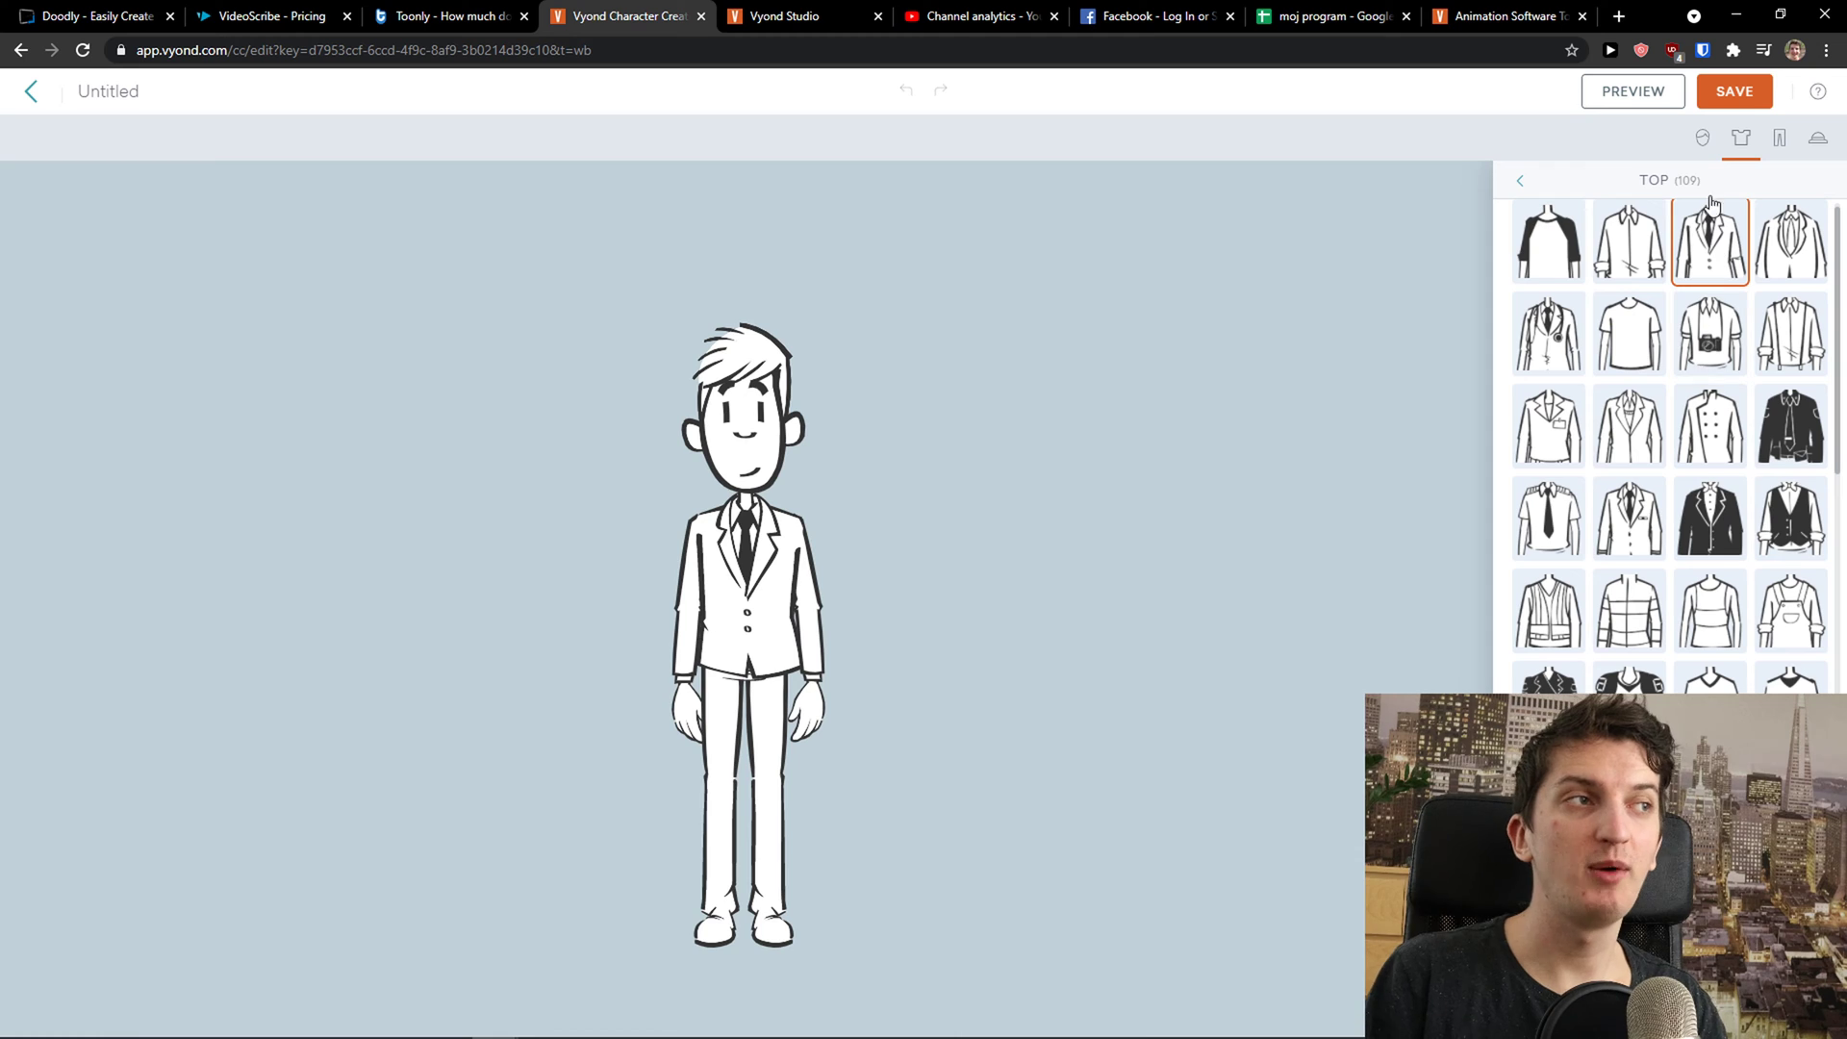
click(1776, 142)
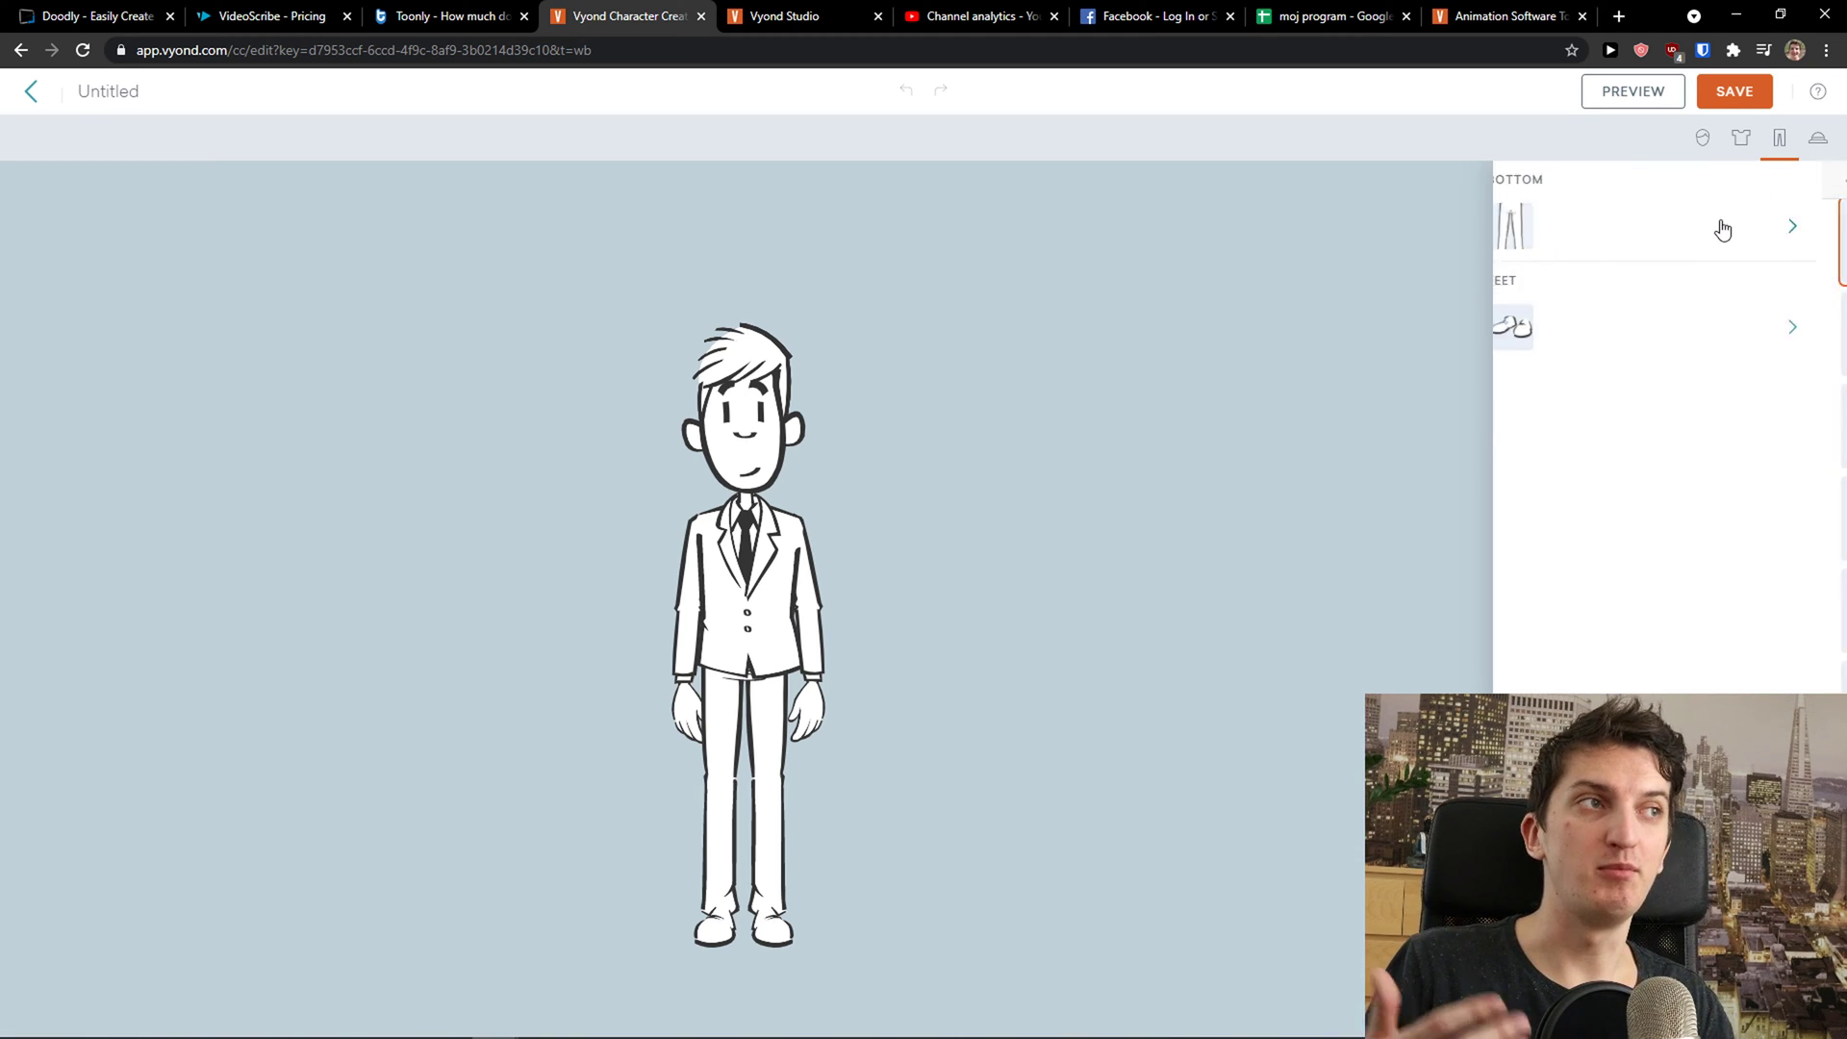
click(1719, 227)
scroll(1791, 202, down, 3)
click(1817, 139)
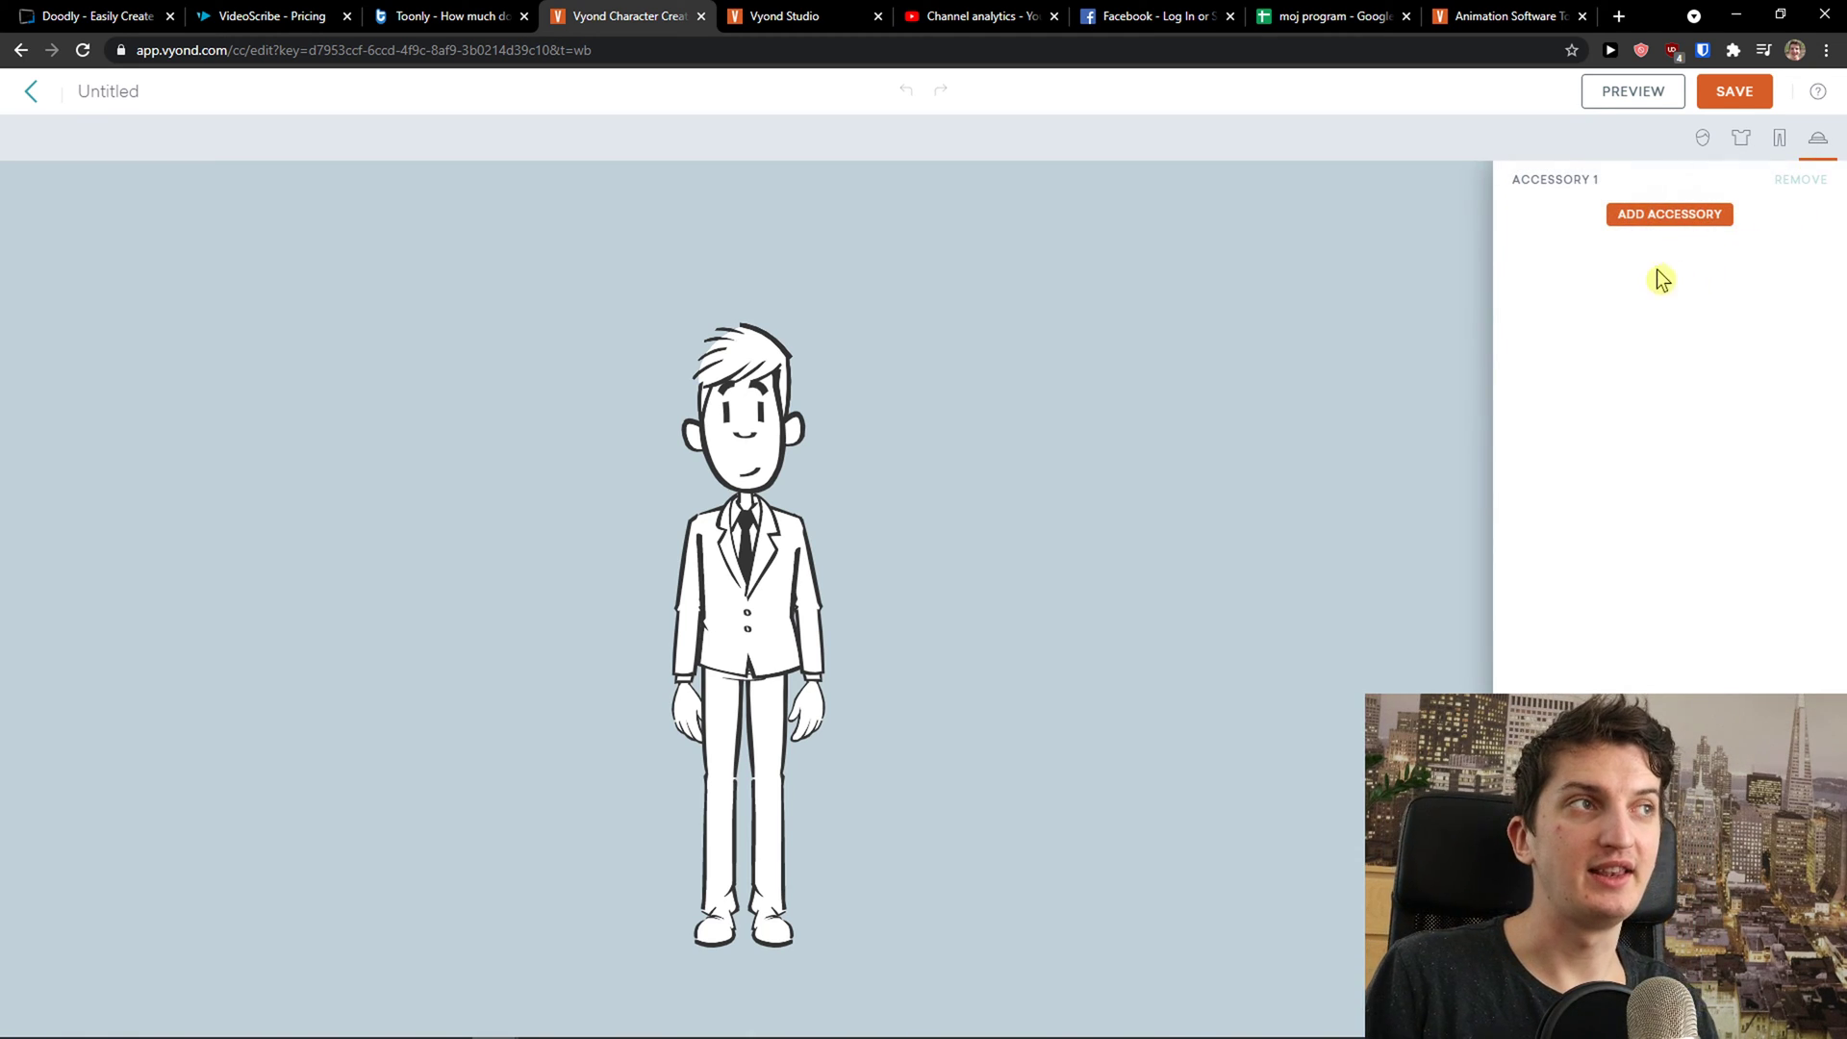
click(1632, 213)
click(804, 15)
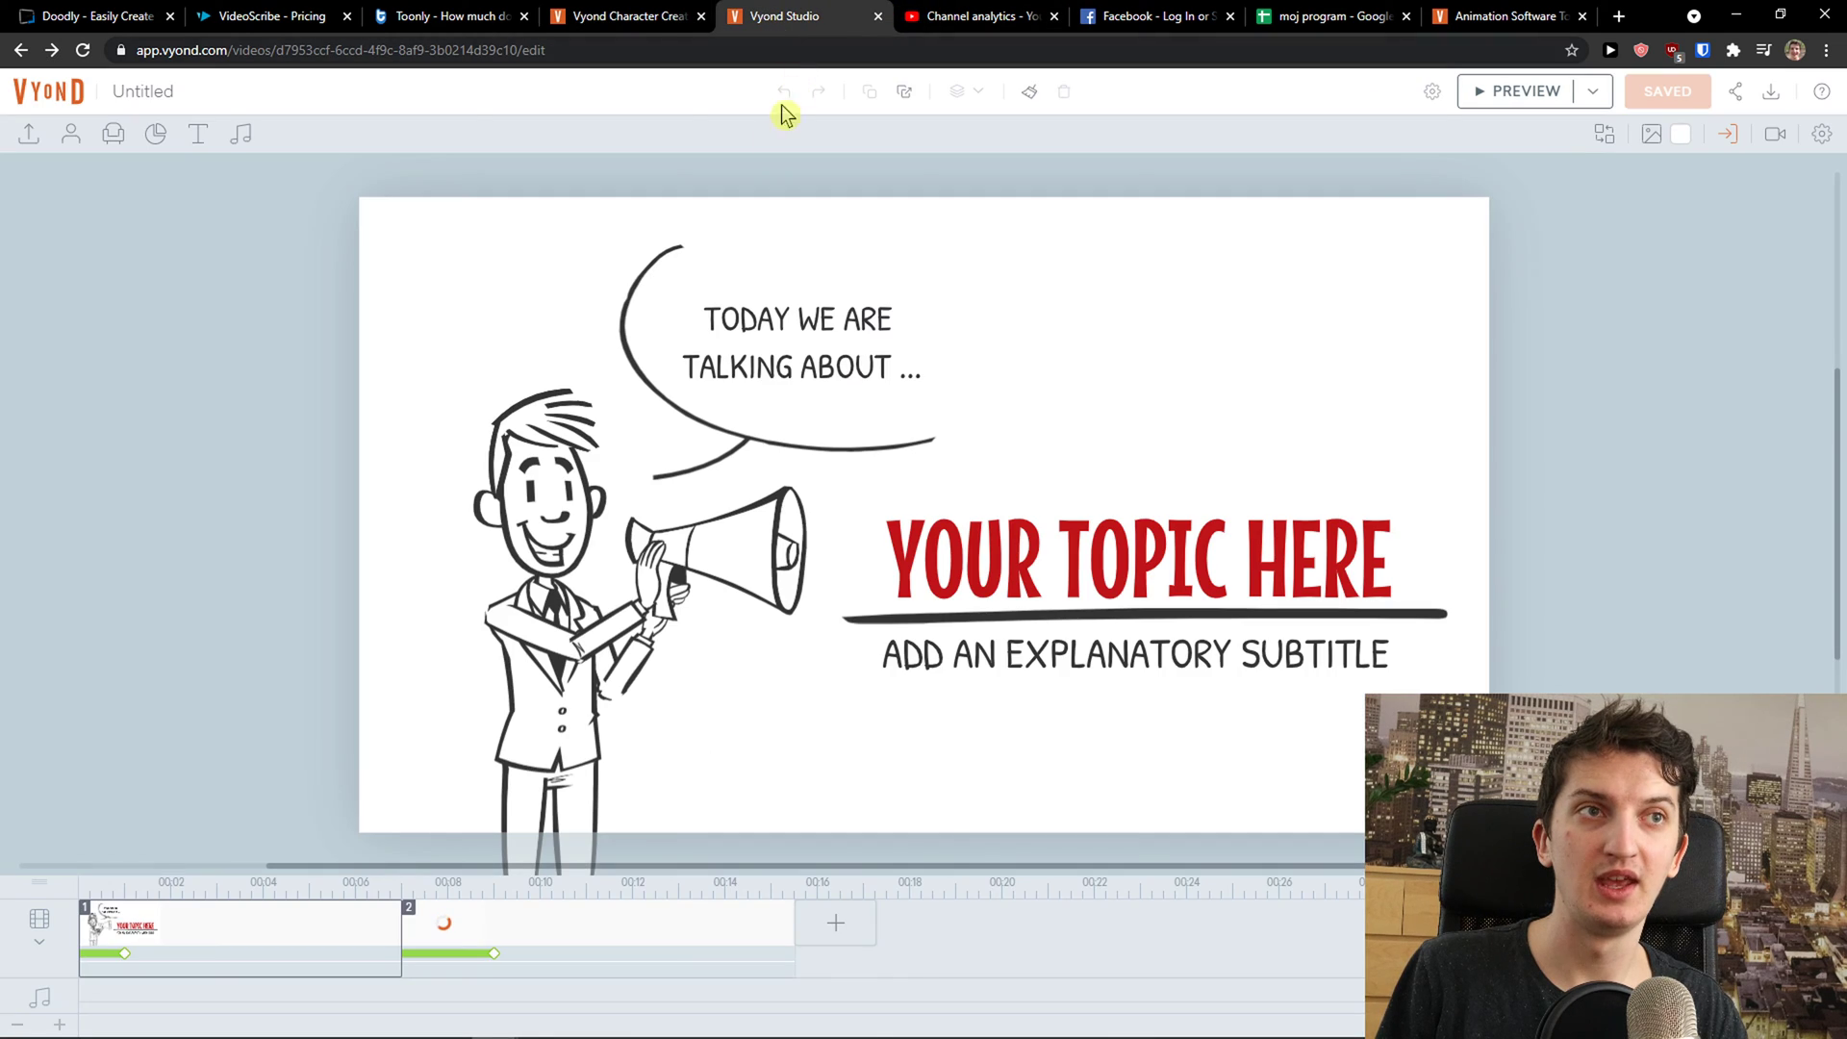
Add the casual old man to bathroom scene 2, enlarge him and move him right beside the window.
click(595, 929)
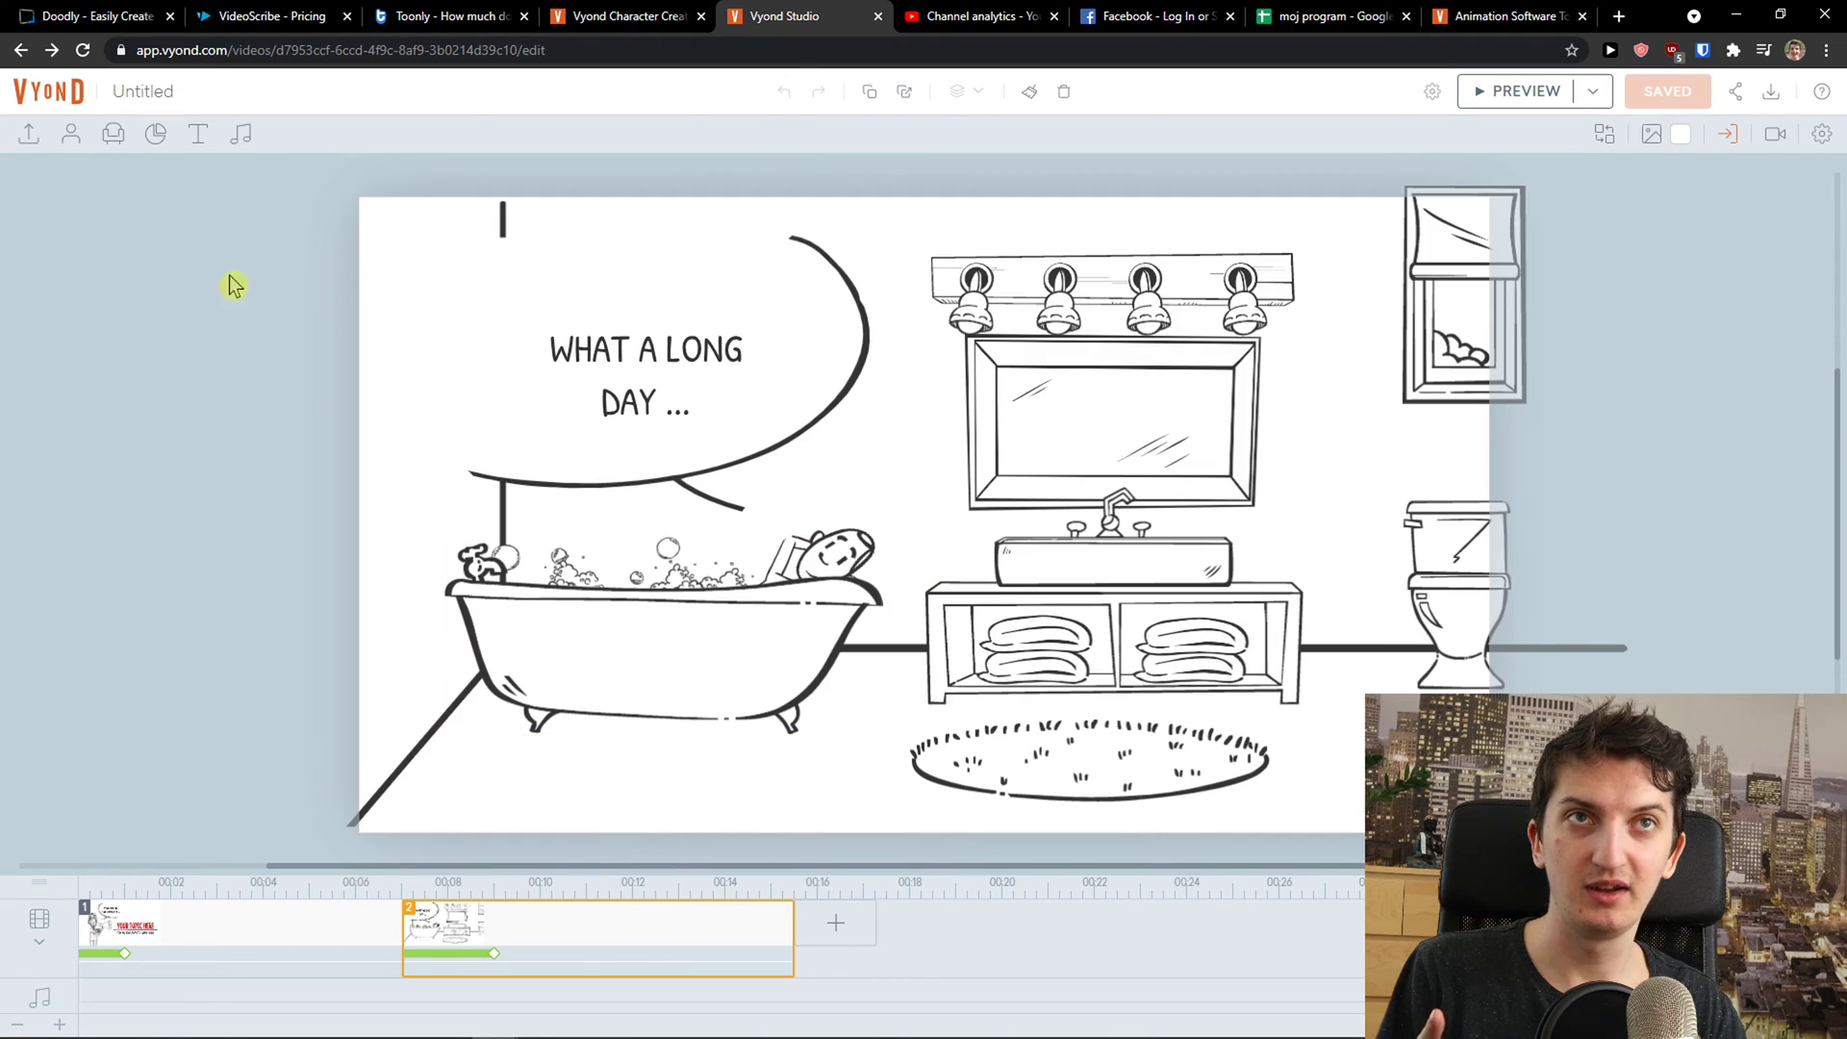
click(73, 134)
click(212, 396)
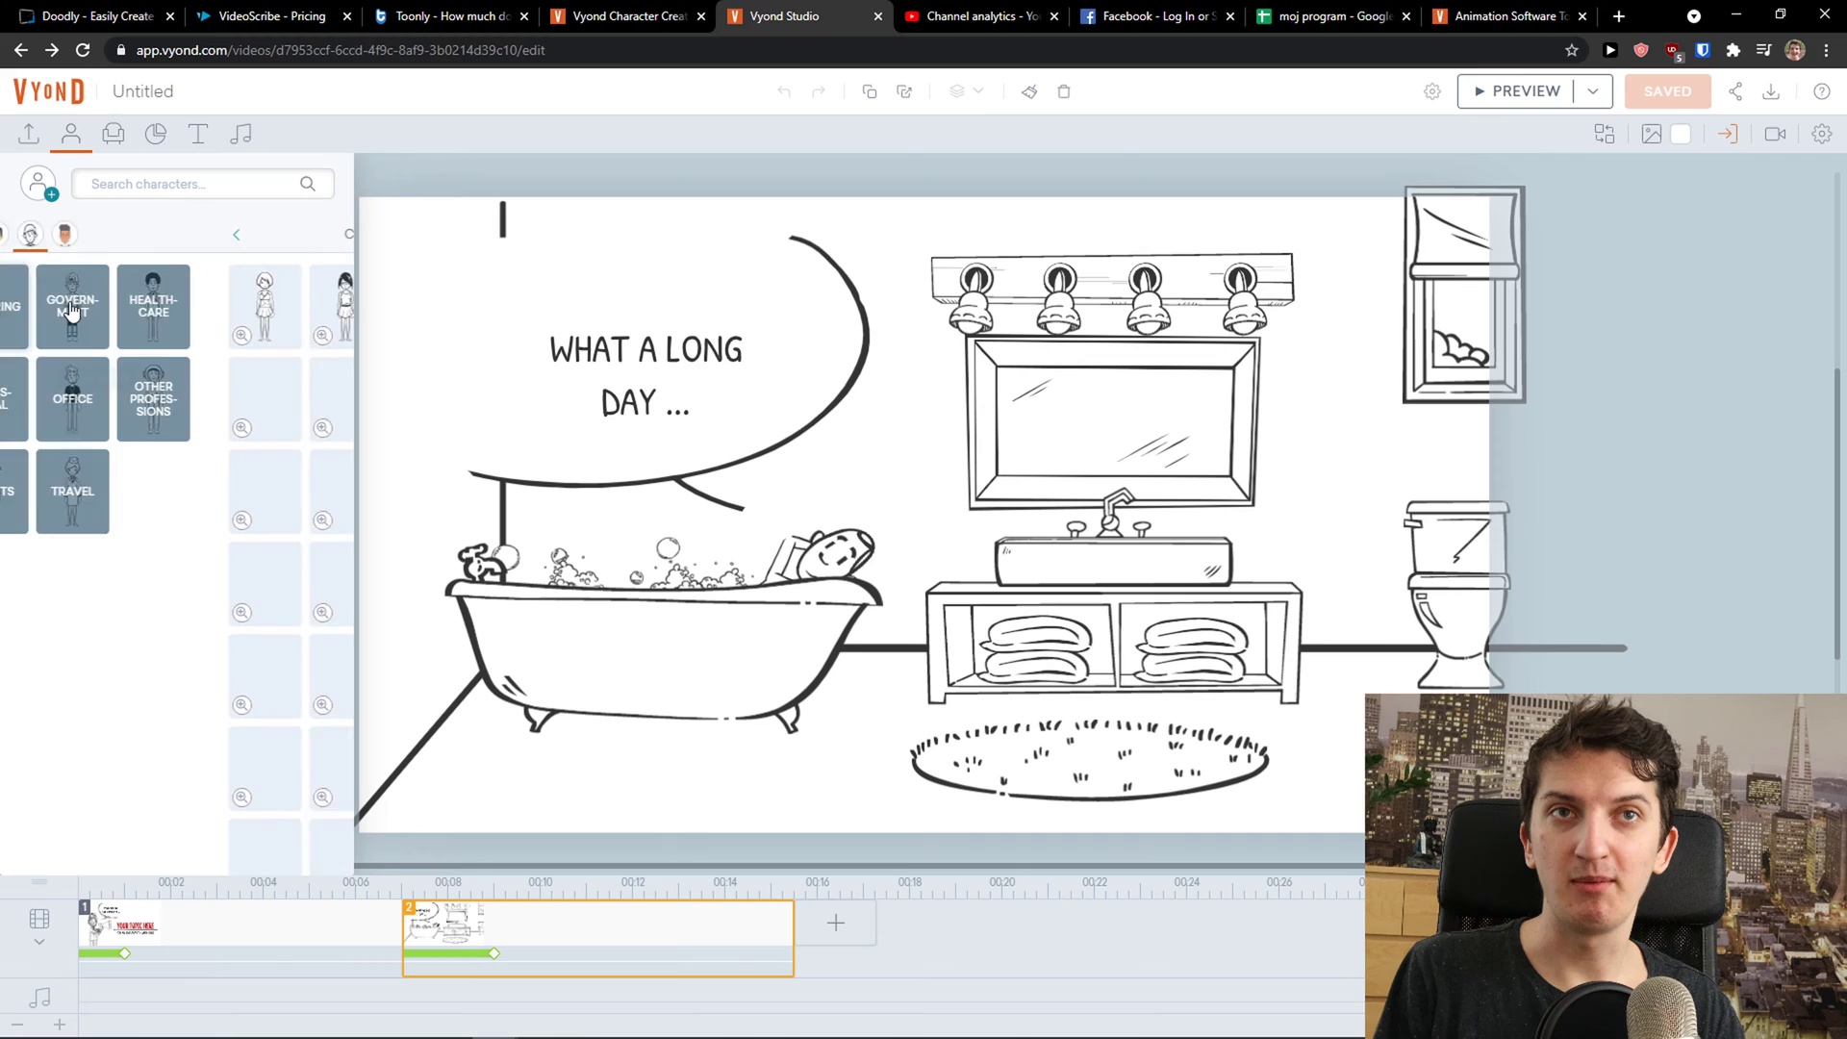
drag(212, 399, 973, 650)
drag(1060, 476, 1124, 251)
drag(990, 480, 1334, 492)
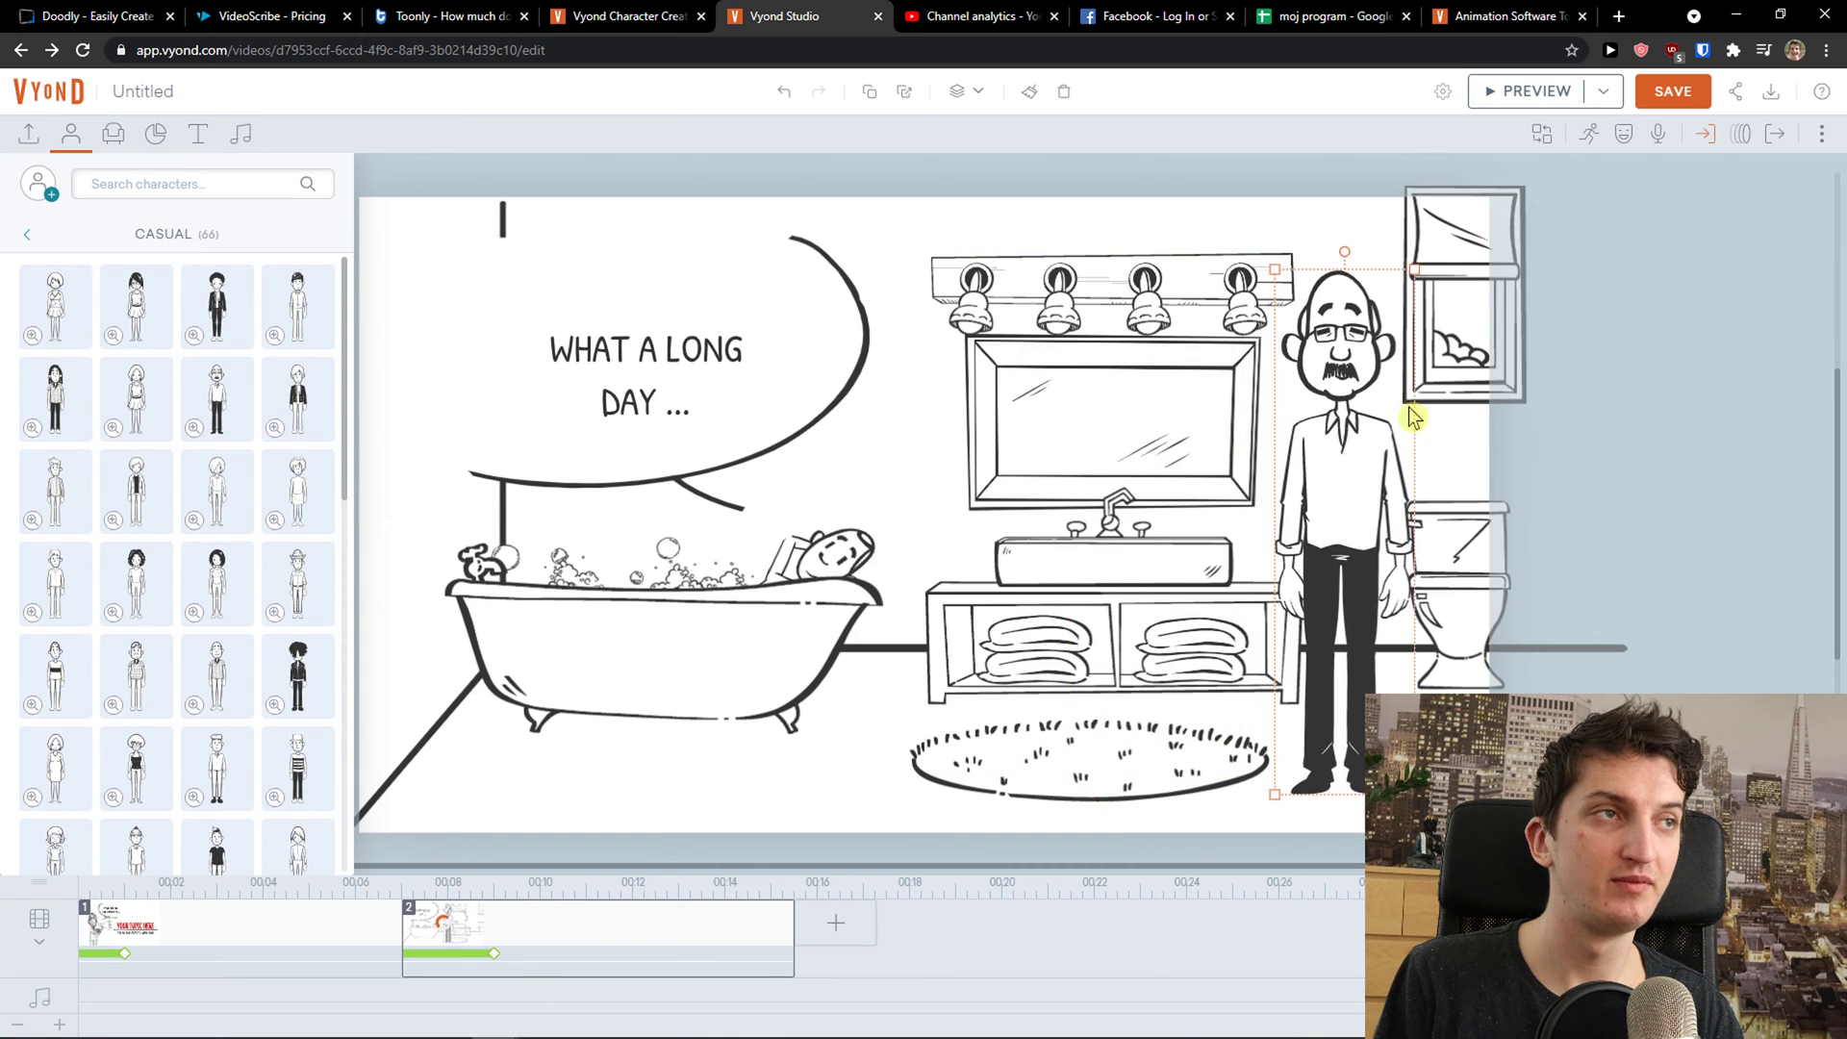
Give the bald man the Daily Life 'Angry - Stomping' action and nudge him slightly.
click(1590, 140)
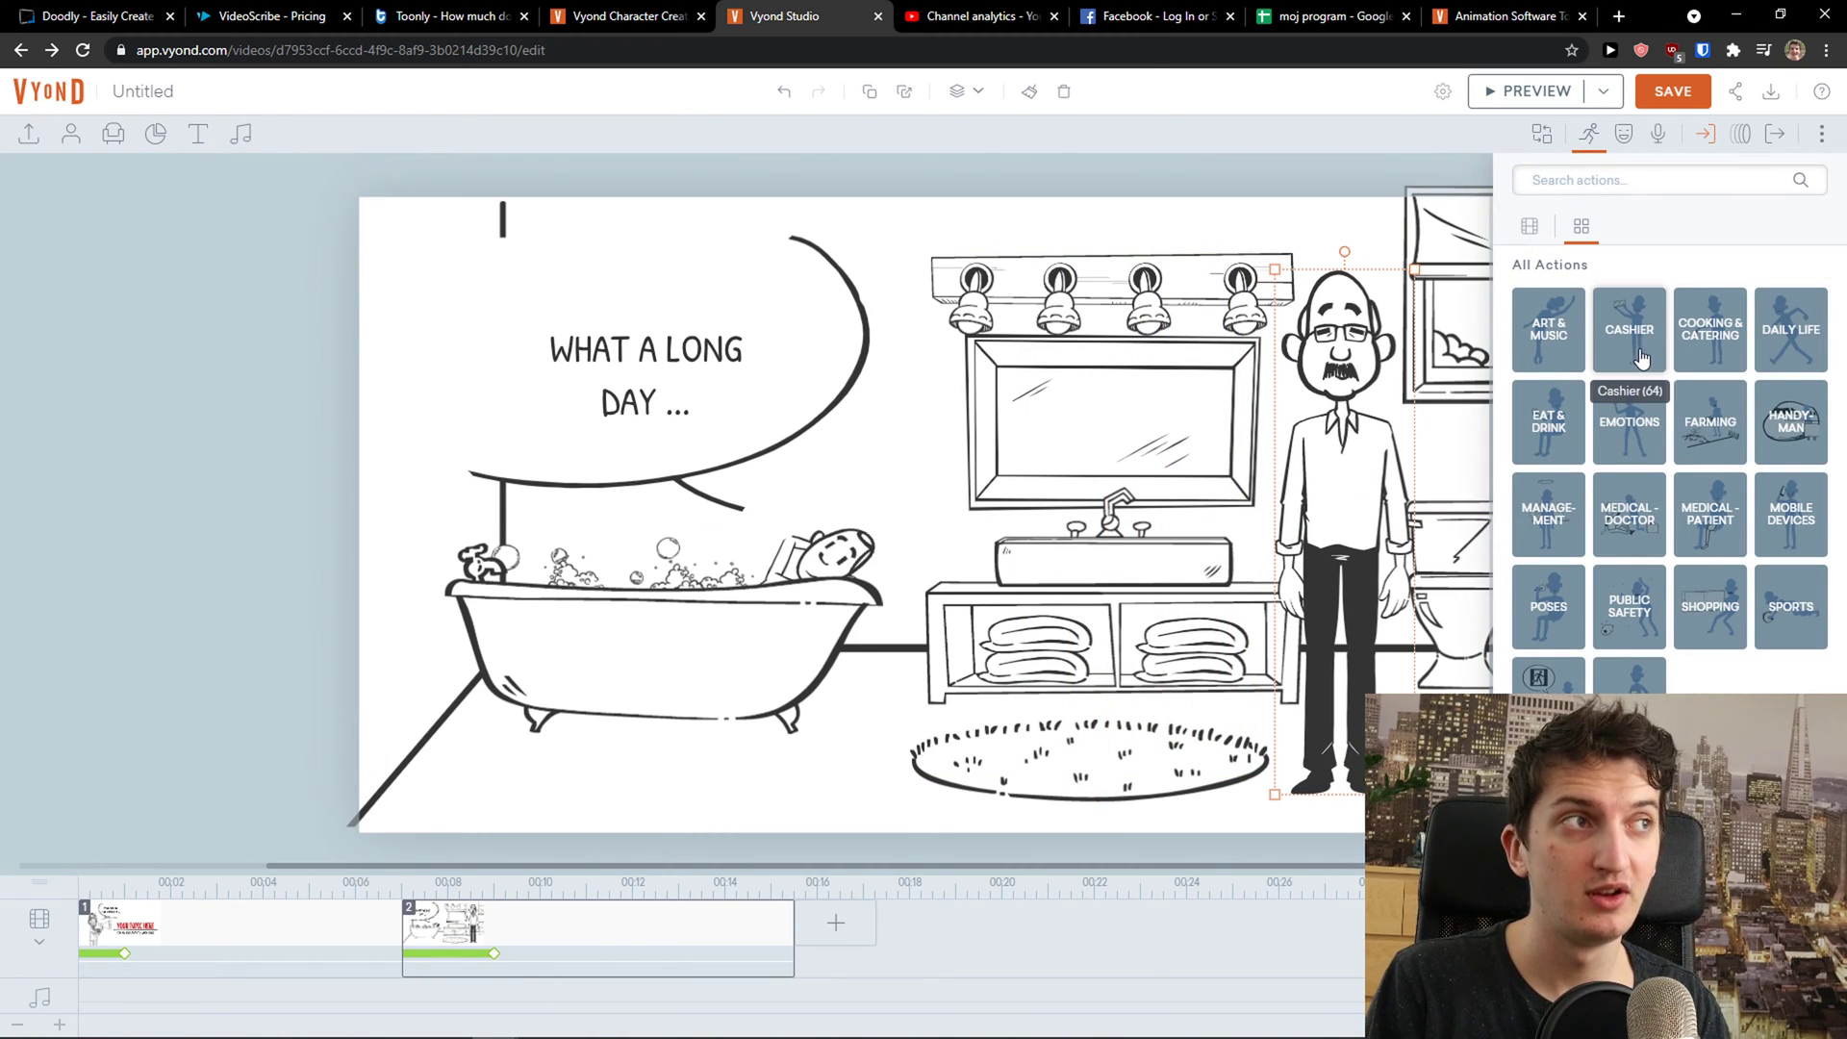
click(1784, 348)
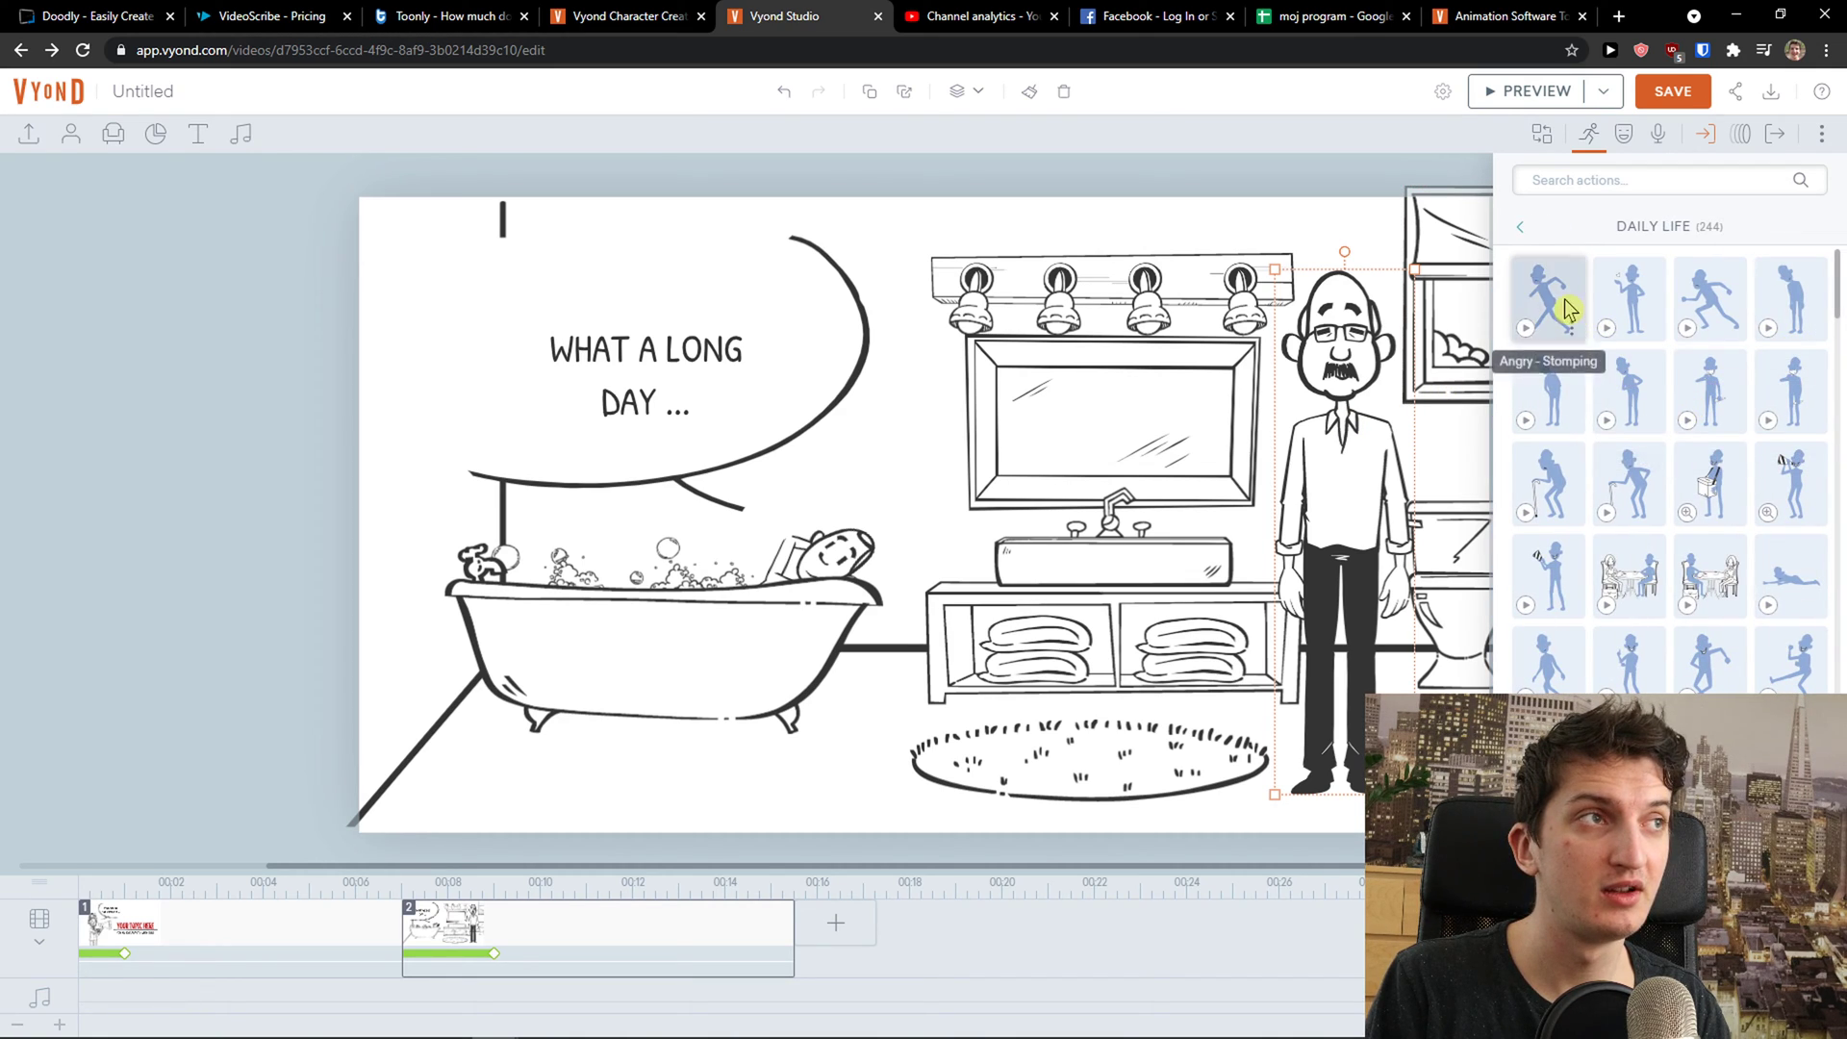
click(1569, 310)
drag(1351, 500, 1360, 495)
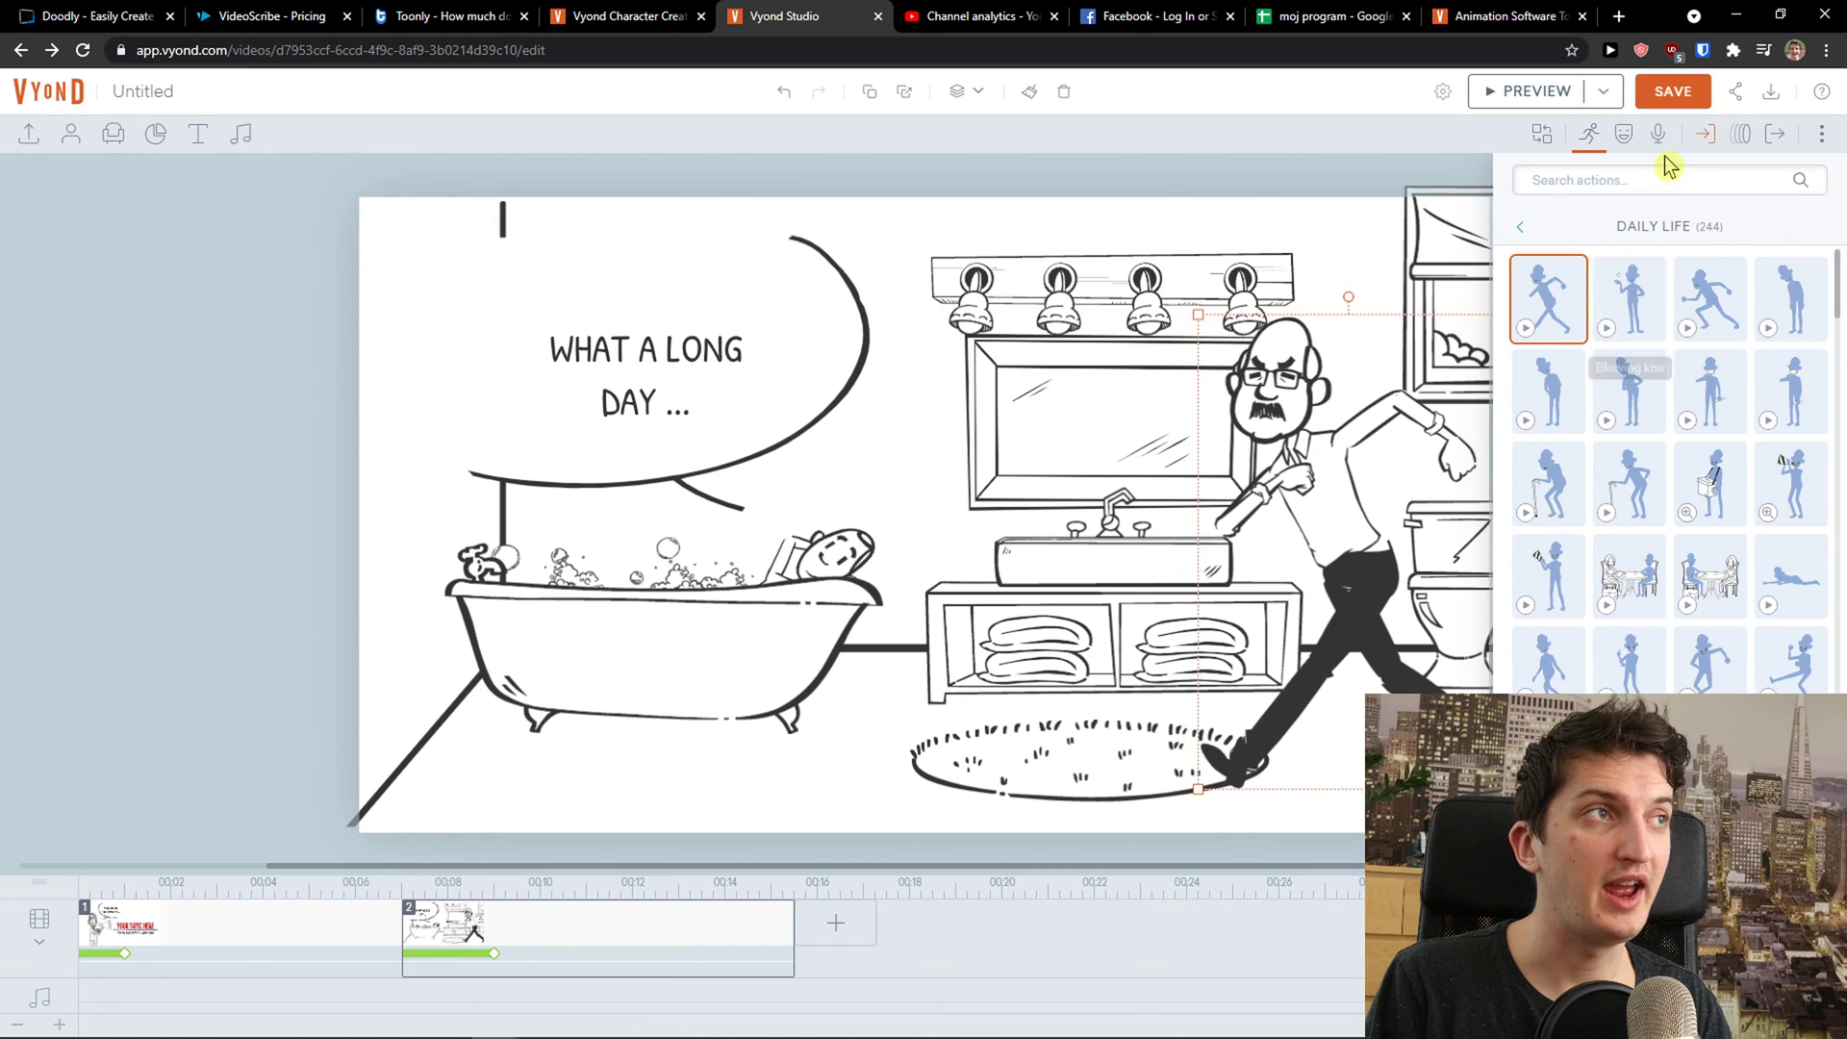
Set the man's facial expression to Confused, after briefly trying Desperate.
click(1623, 137)
click(1640, 224)
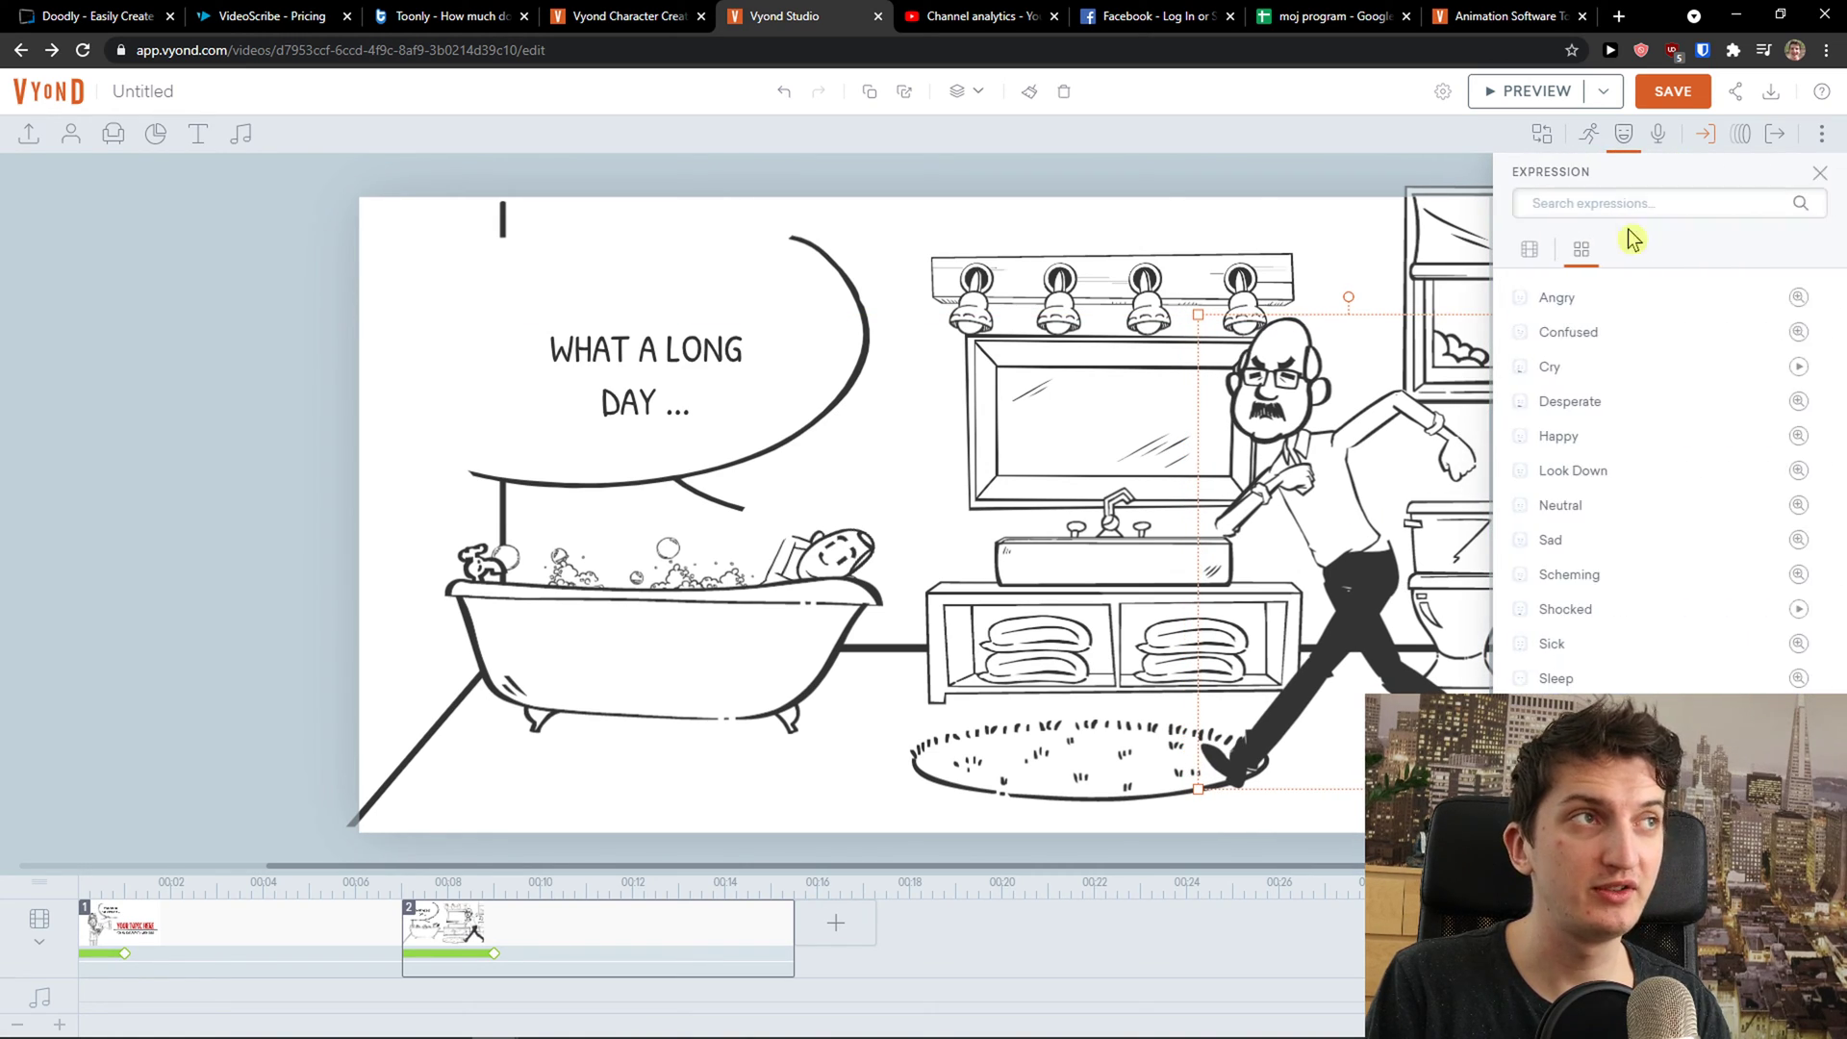
click(1569, 402)
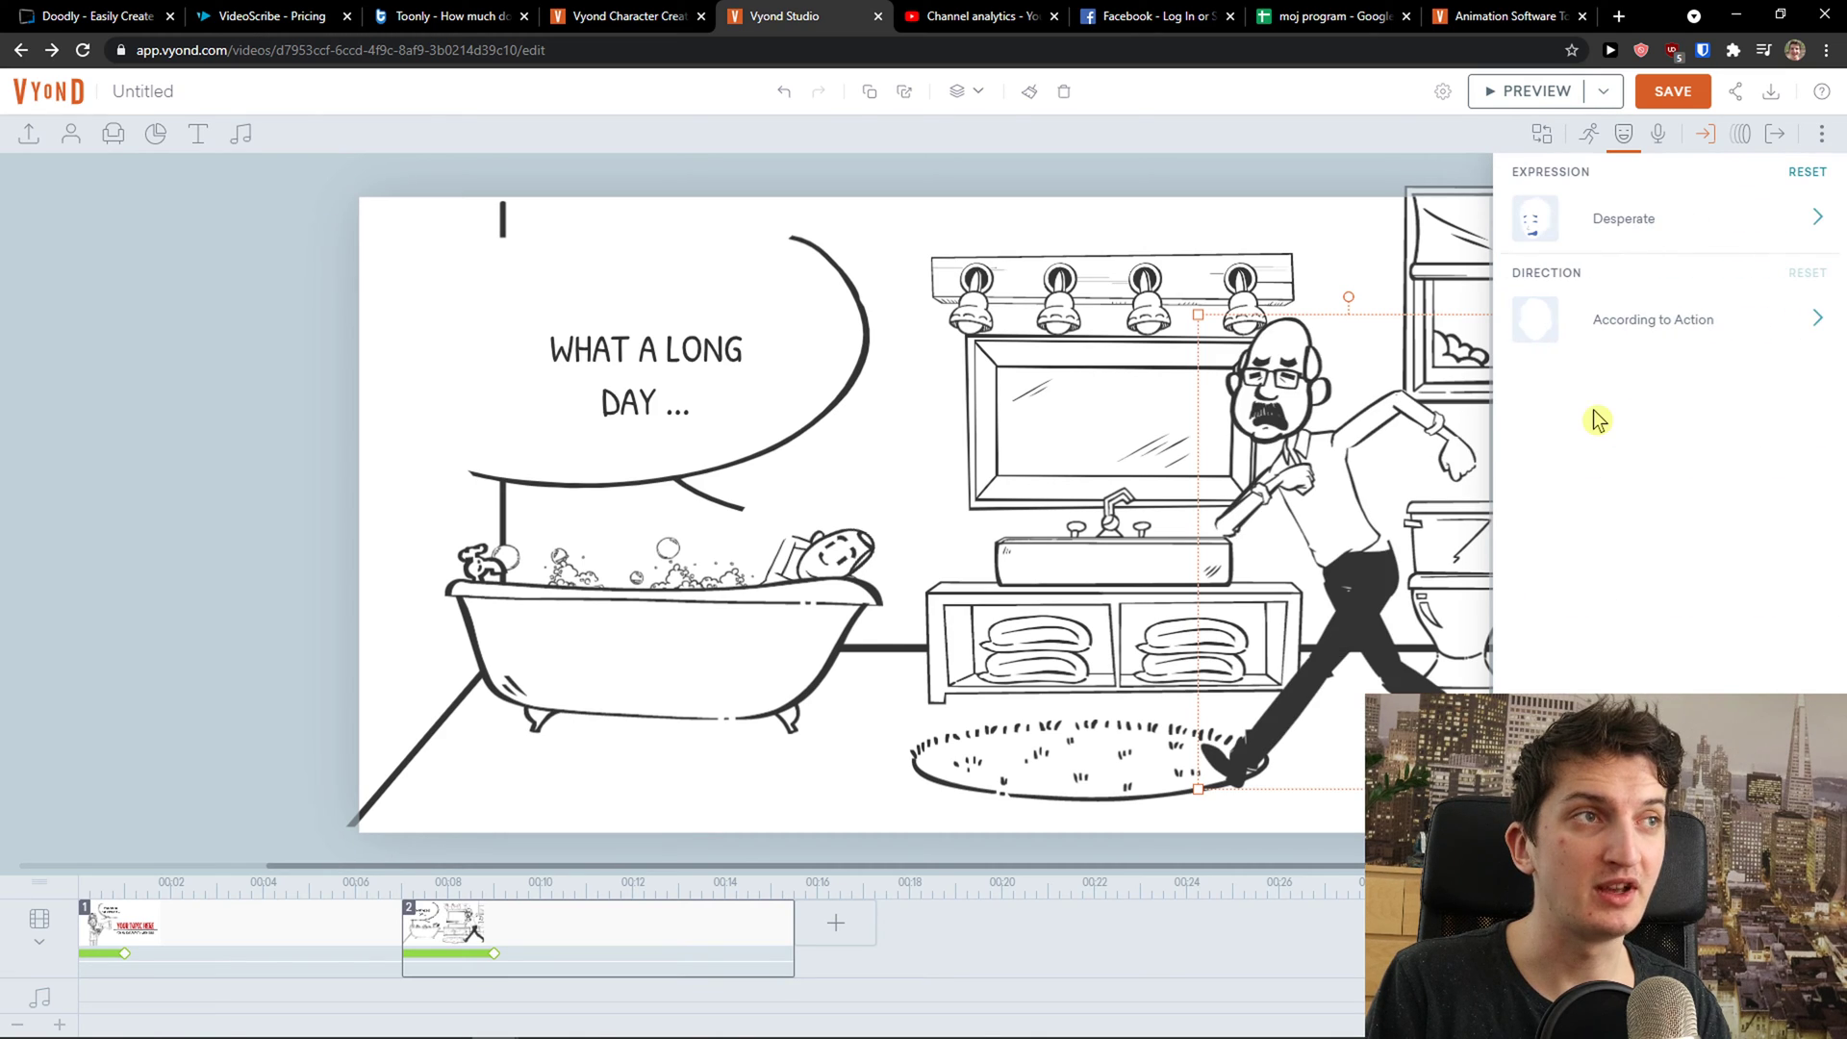
click(1588, 231)
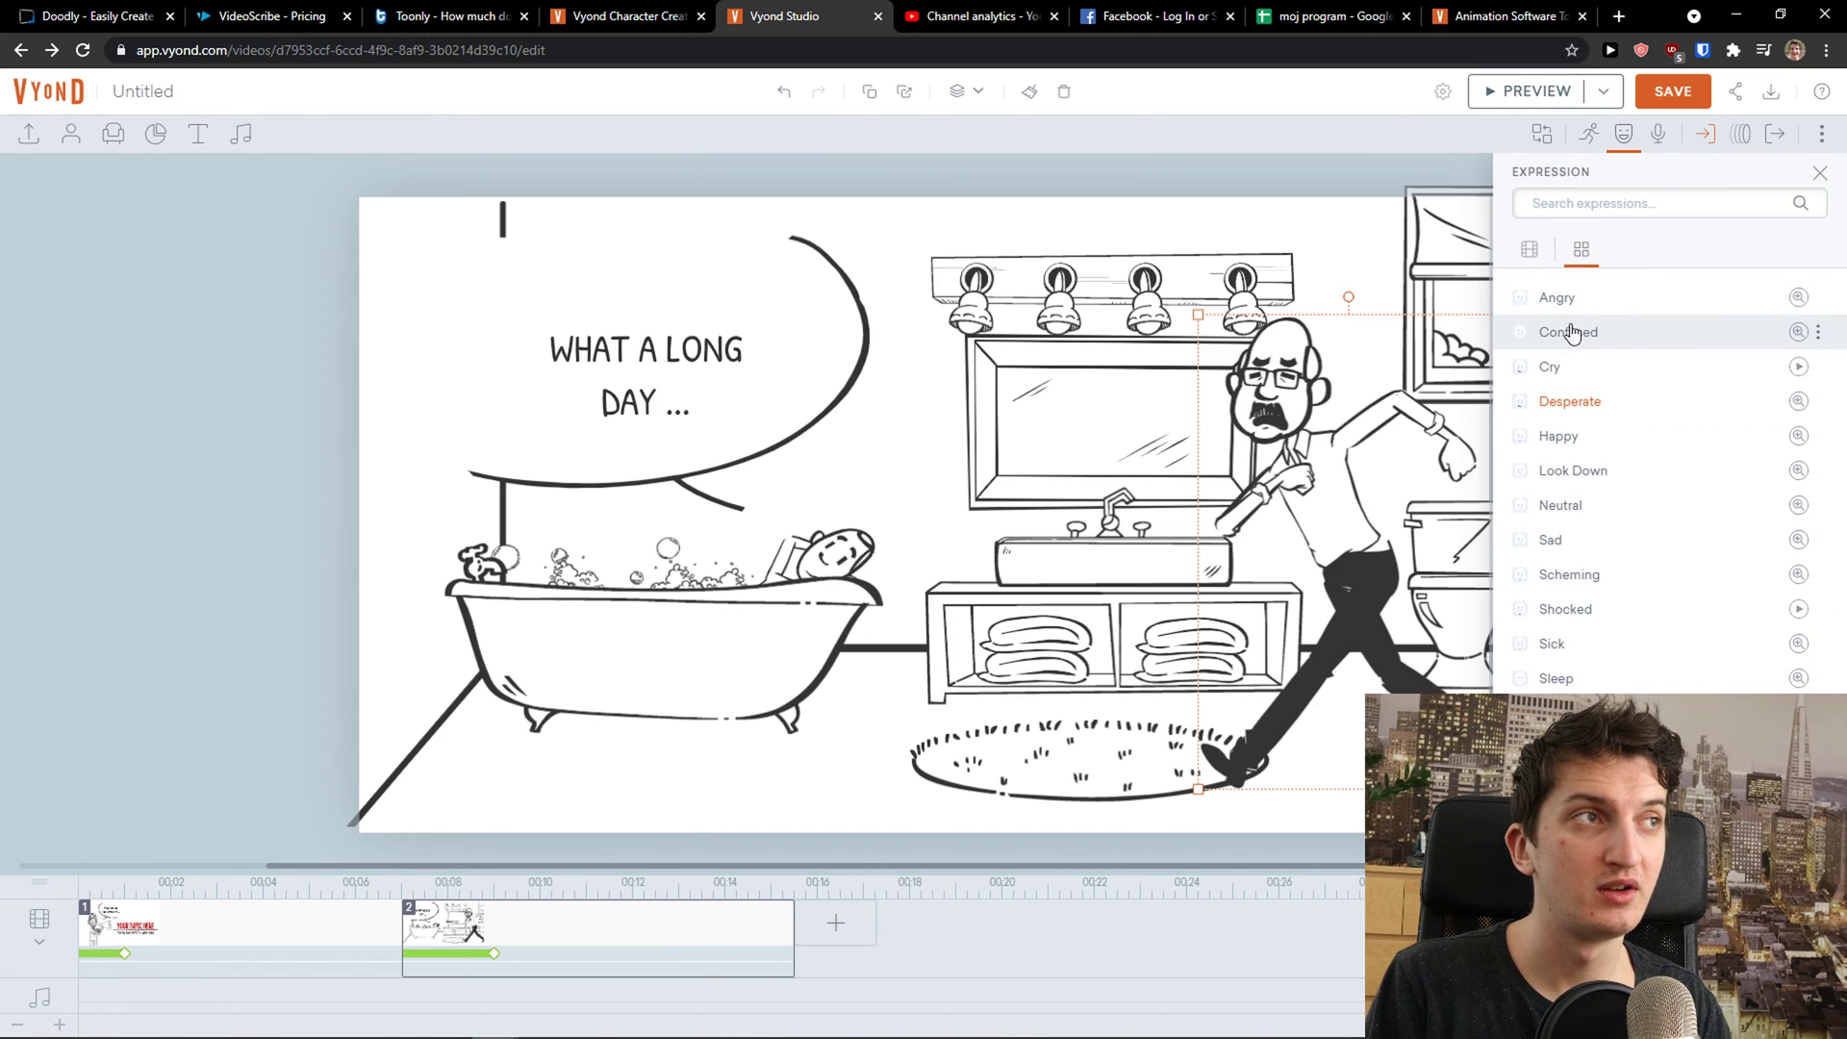
click(1576, 330)
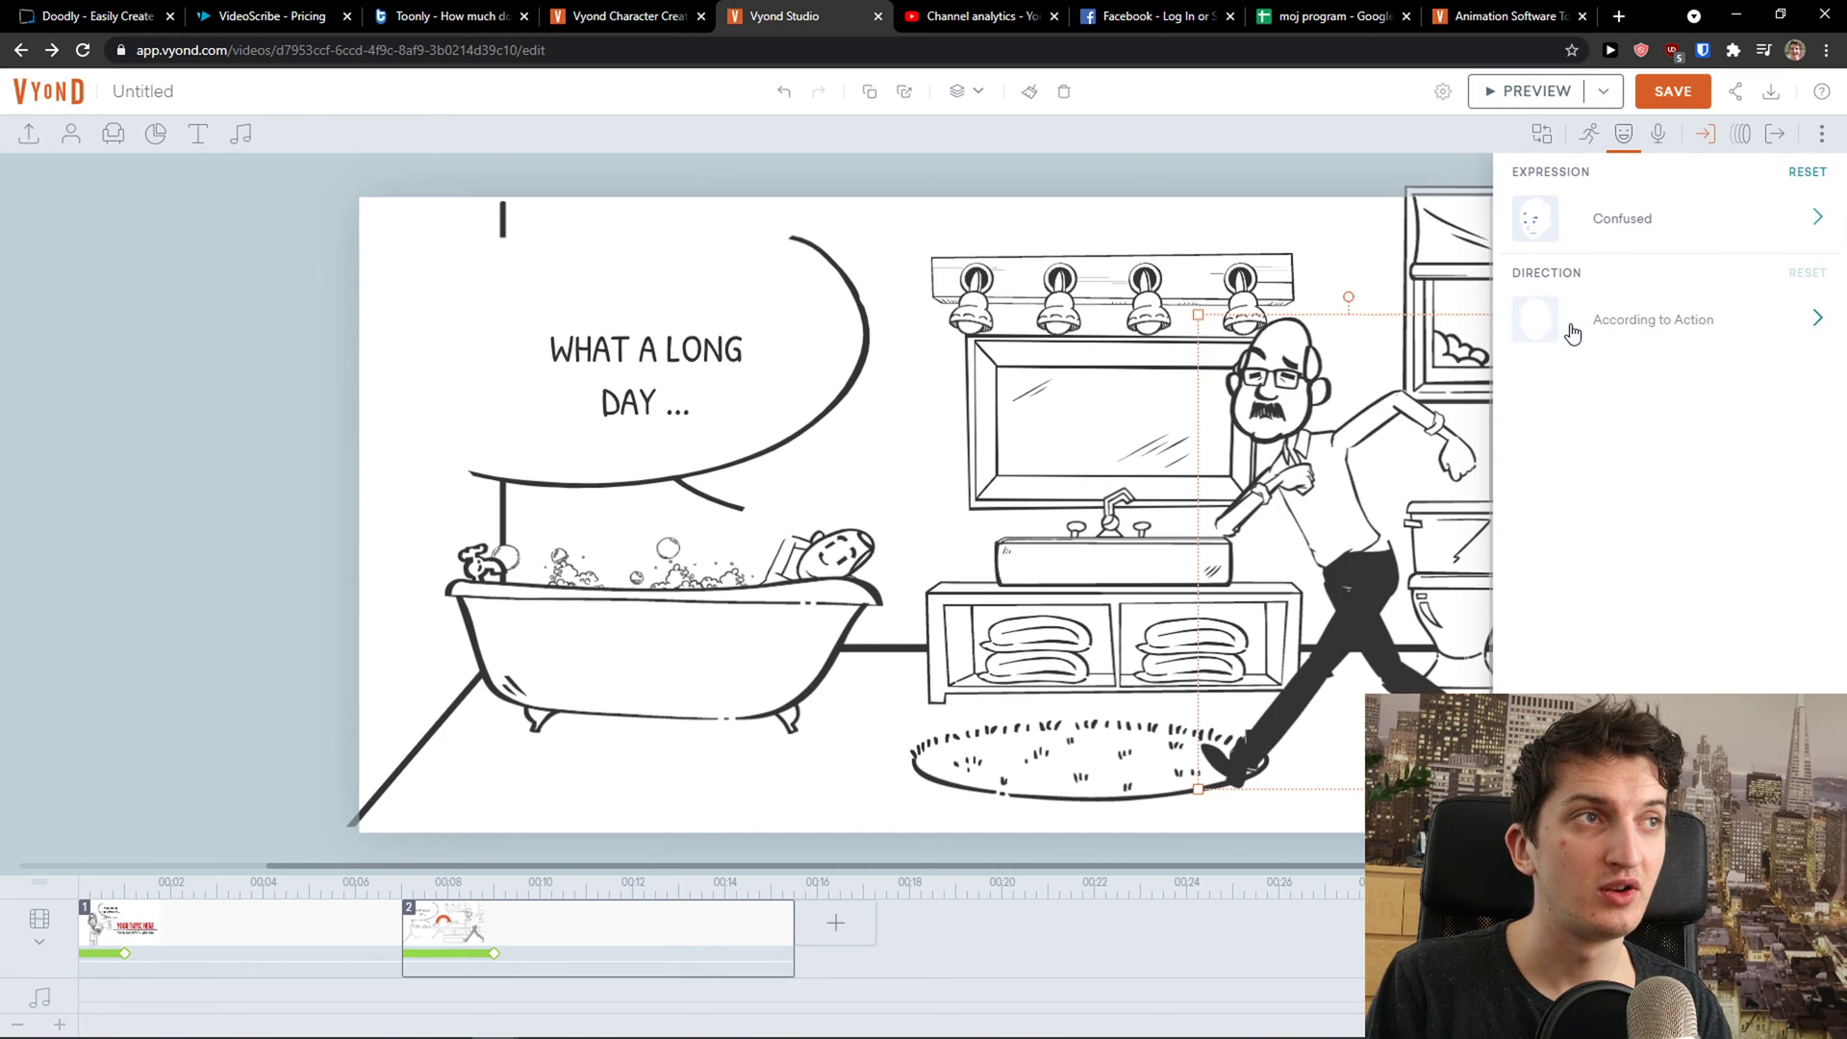
click(1602, 223)
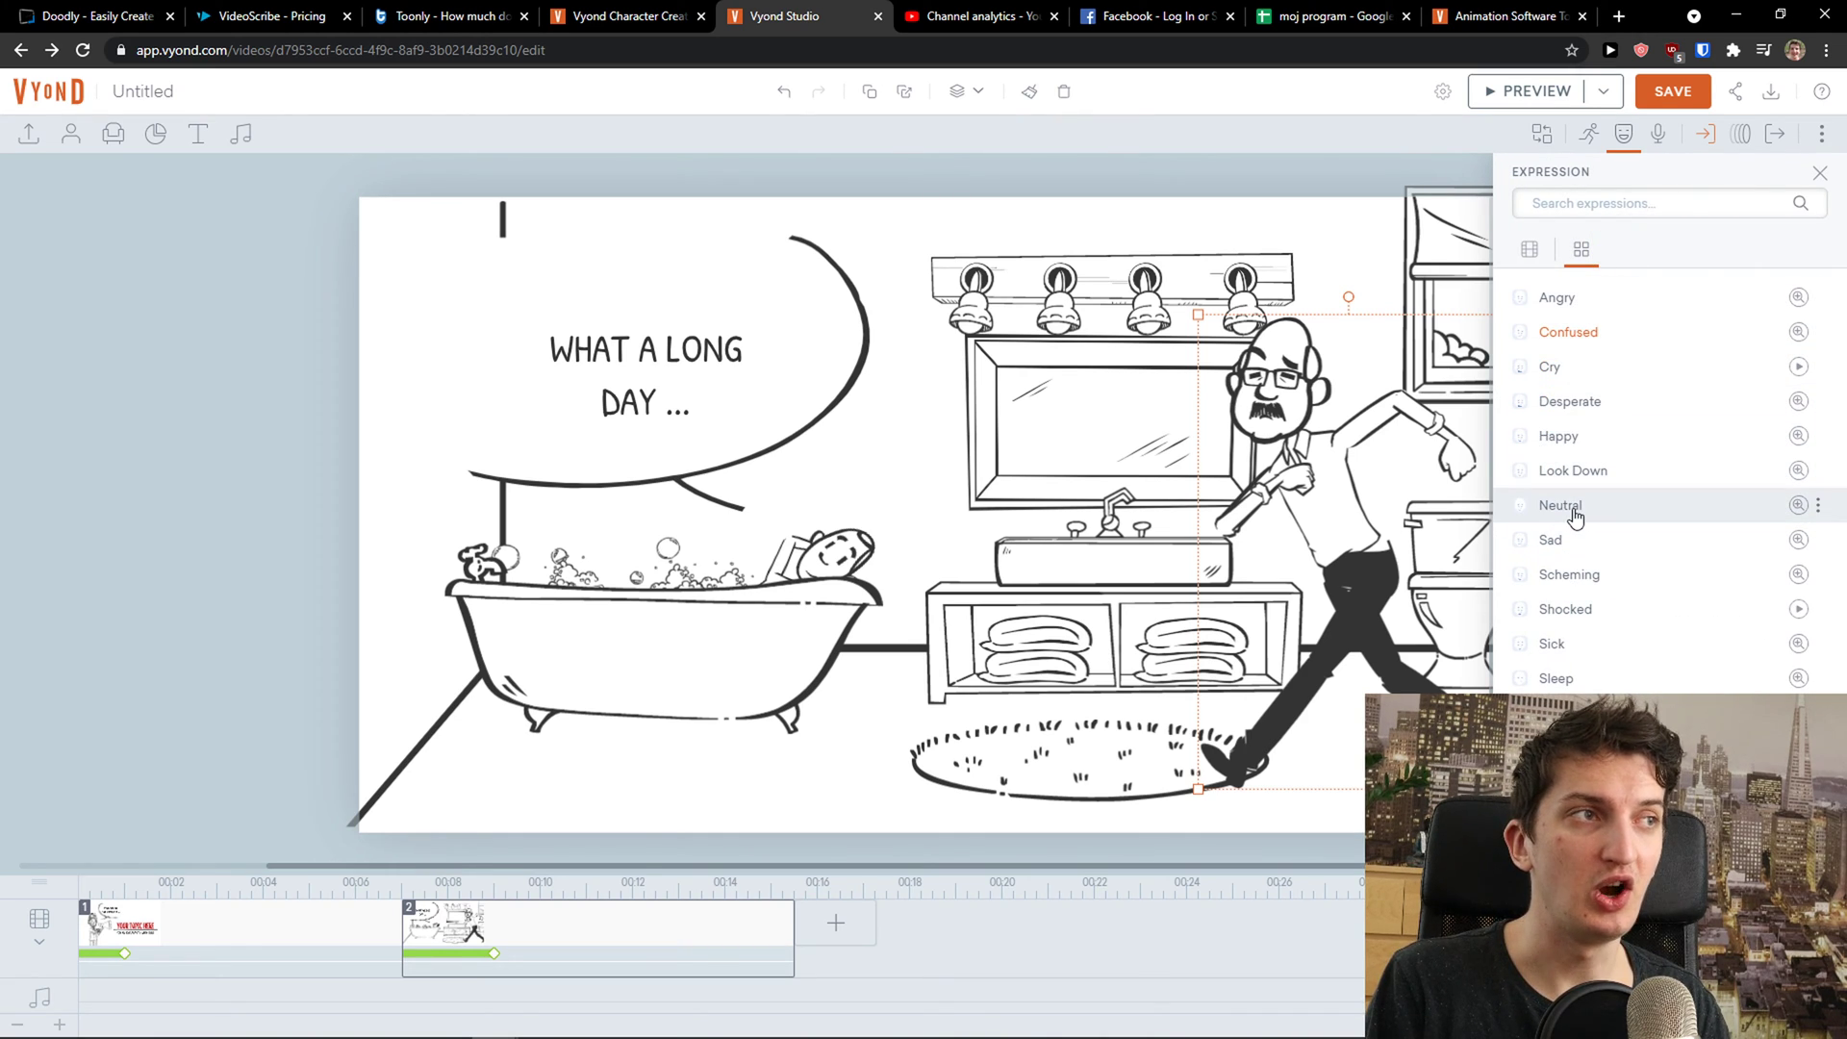
click(1624, 137)
Turn the man to face left.
click(1624, 139)
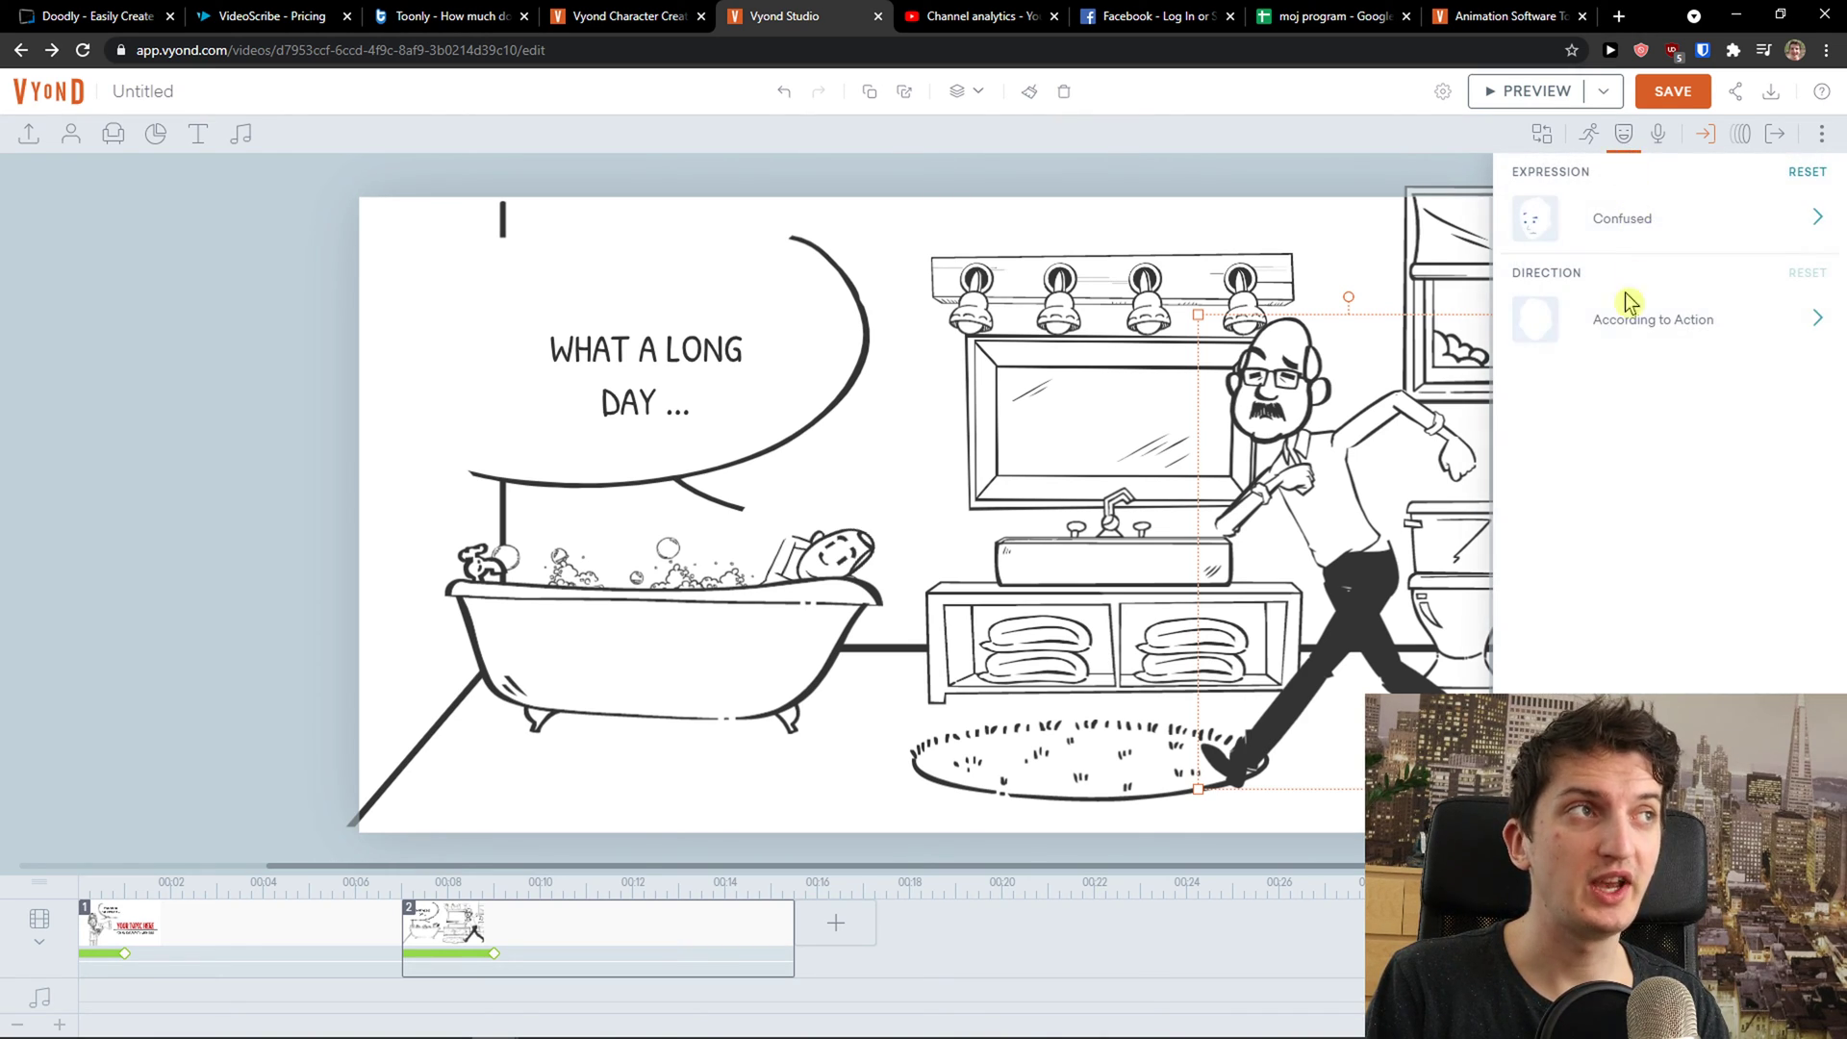
click(1628, 306)
click(1616, 279)
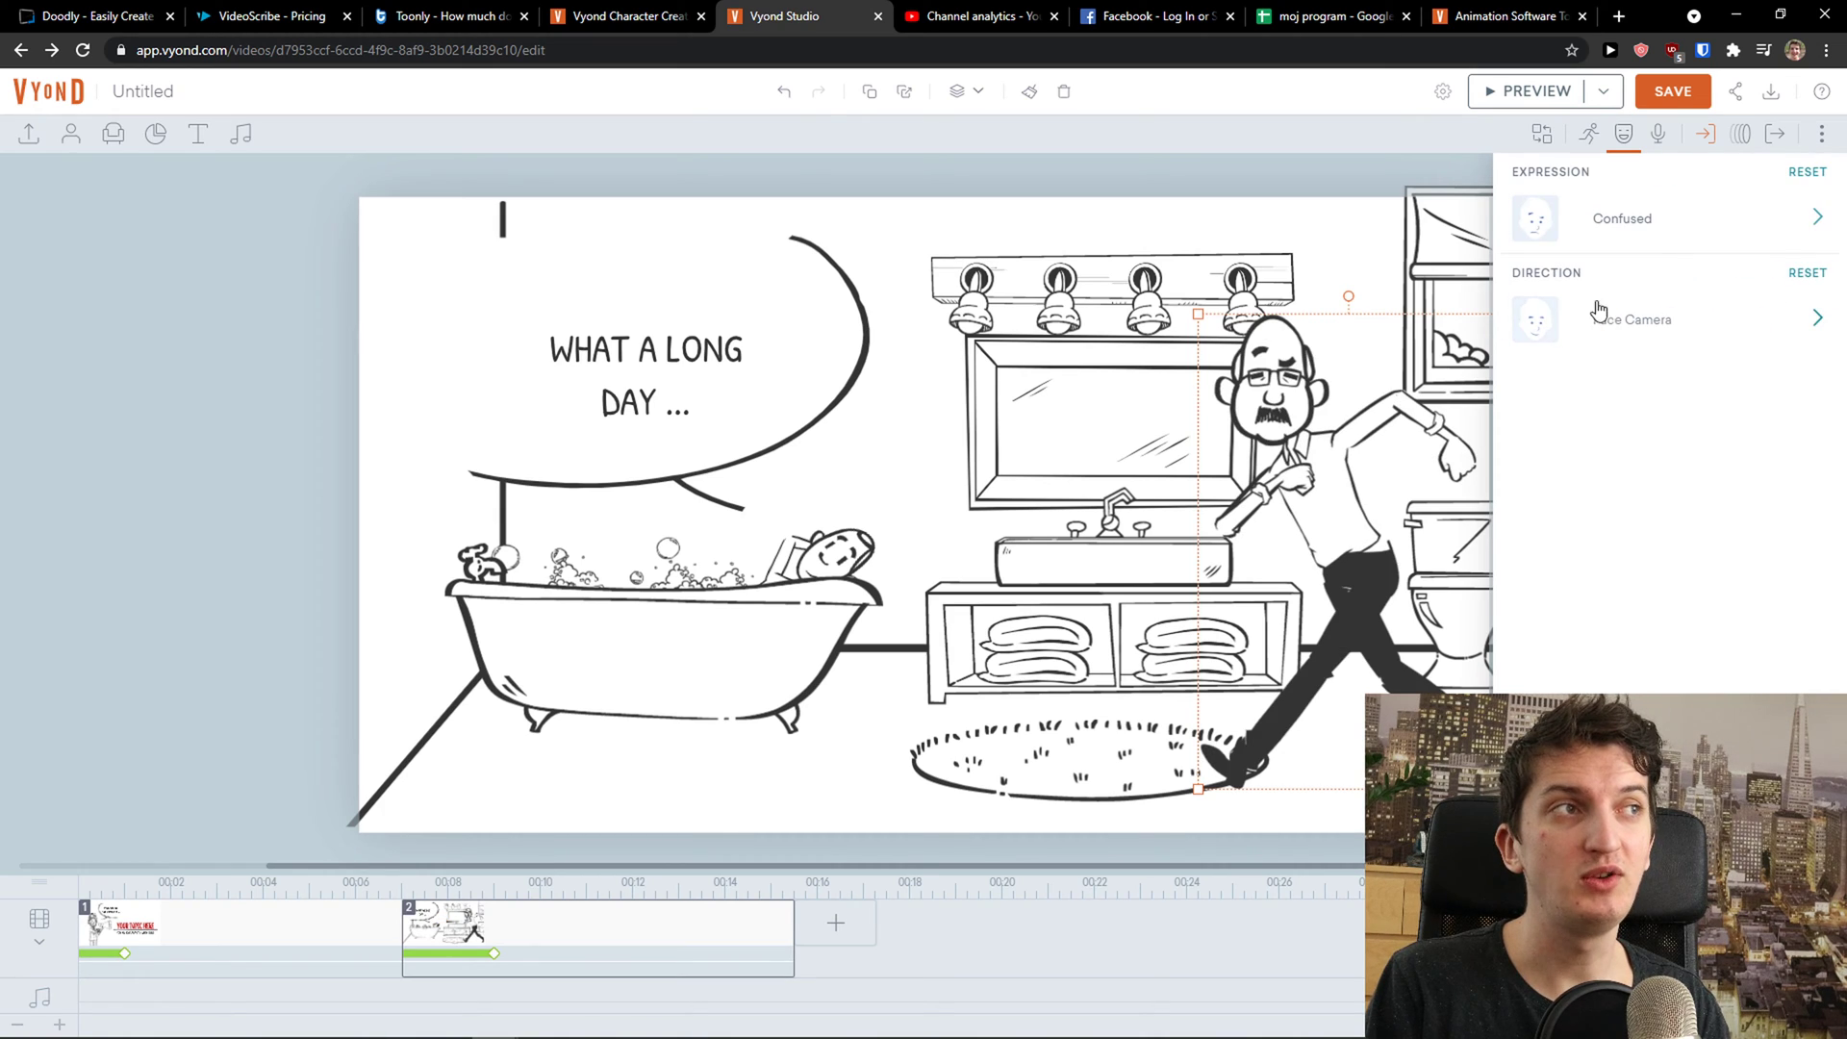
click(1601, 312)
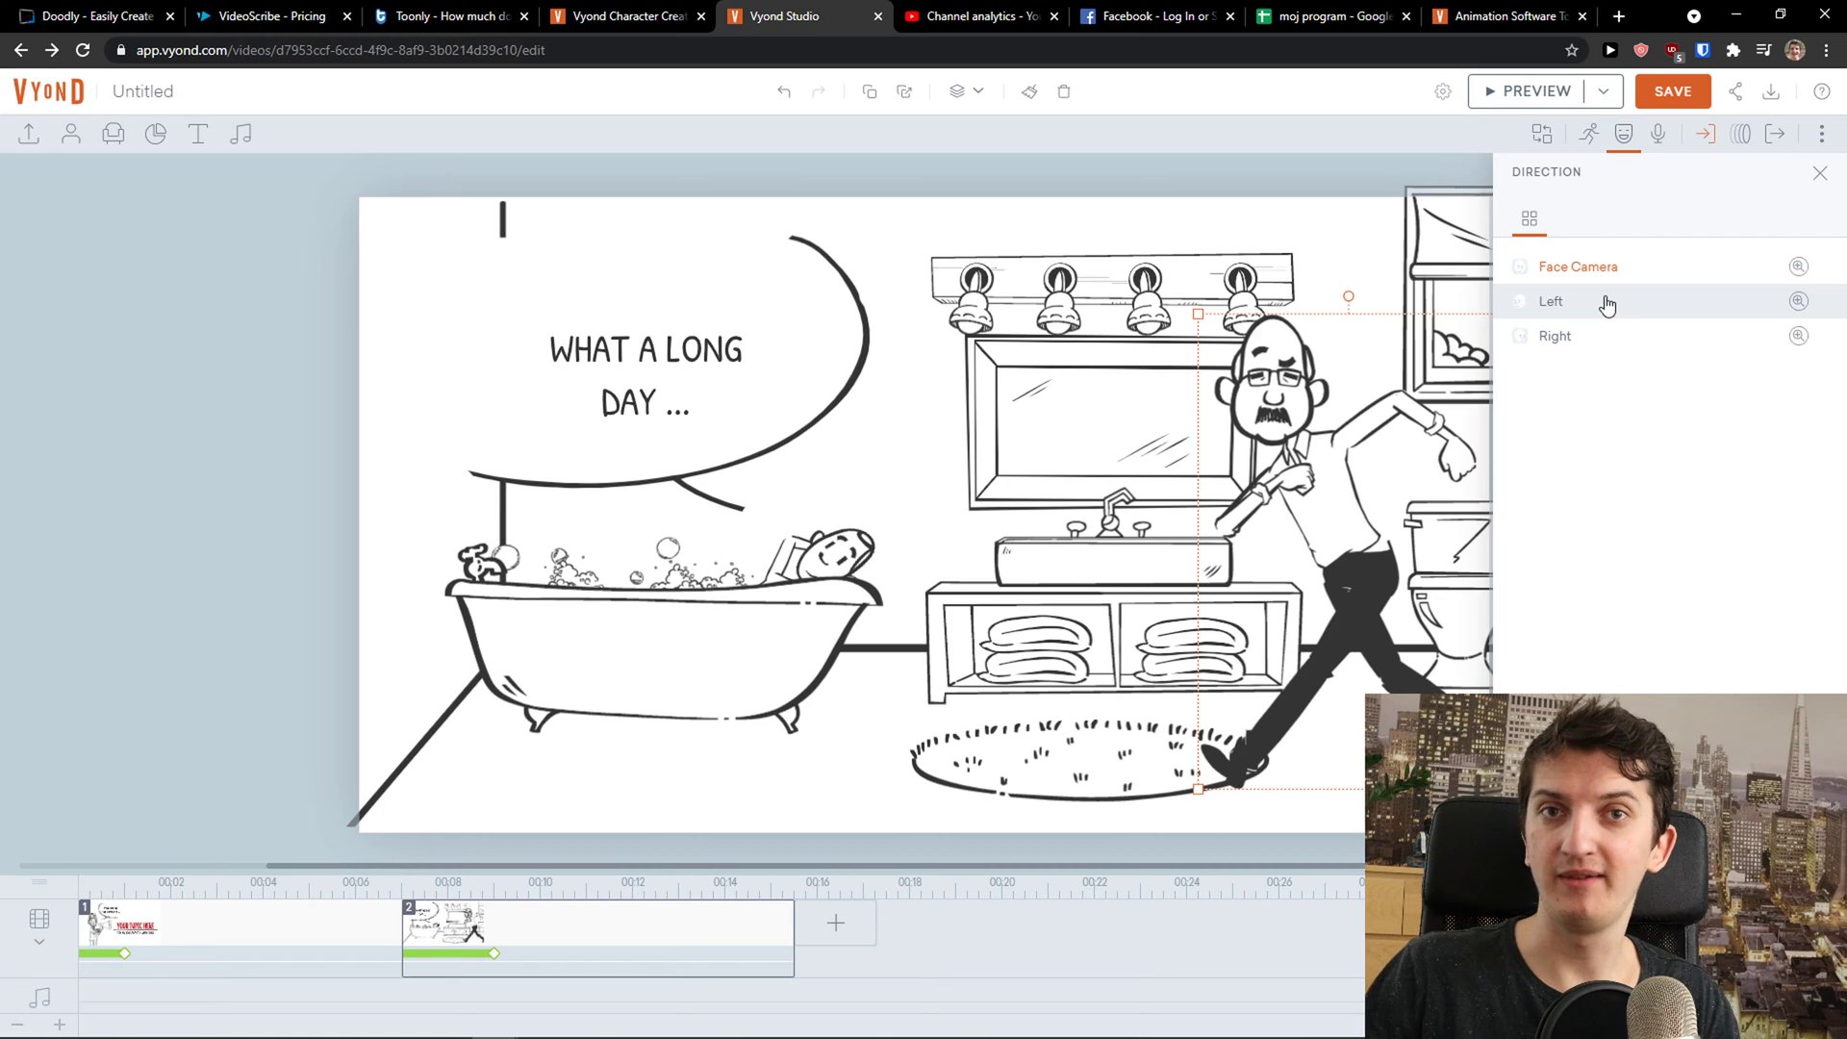
click(1606, 305)
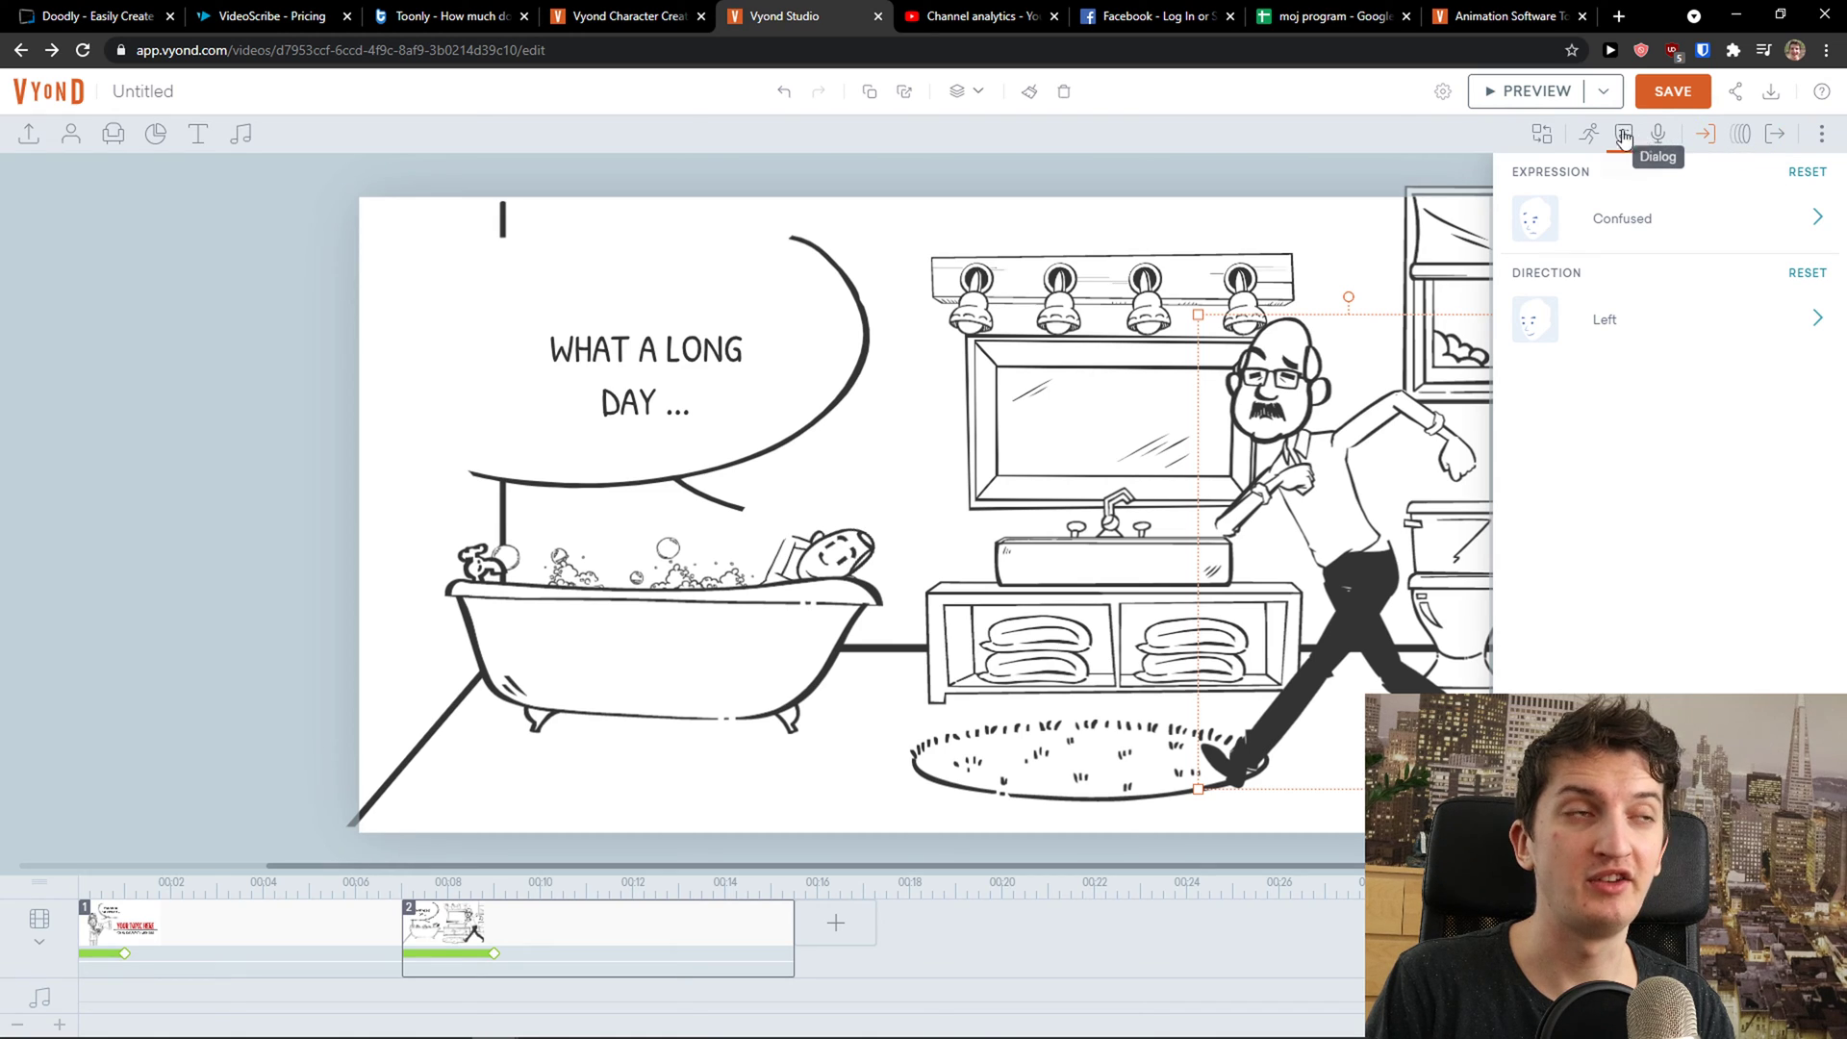
Move the man about 52 px left beside the sink.
click(1296, 243)
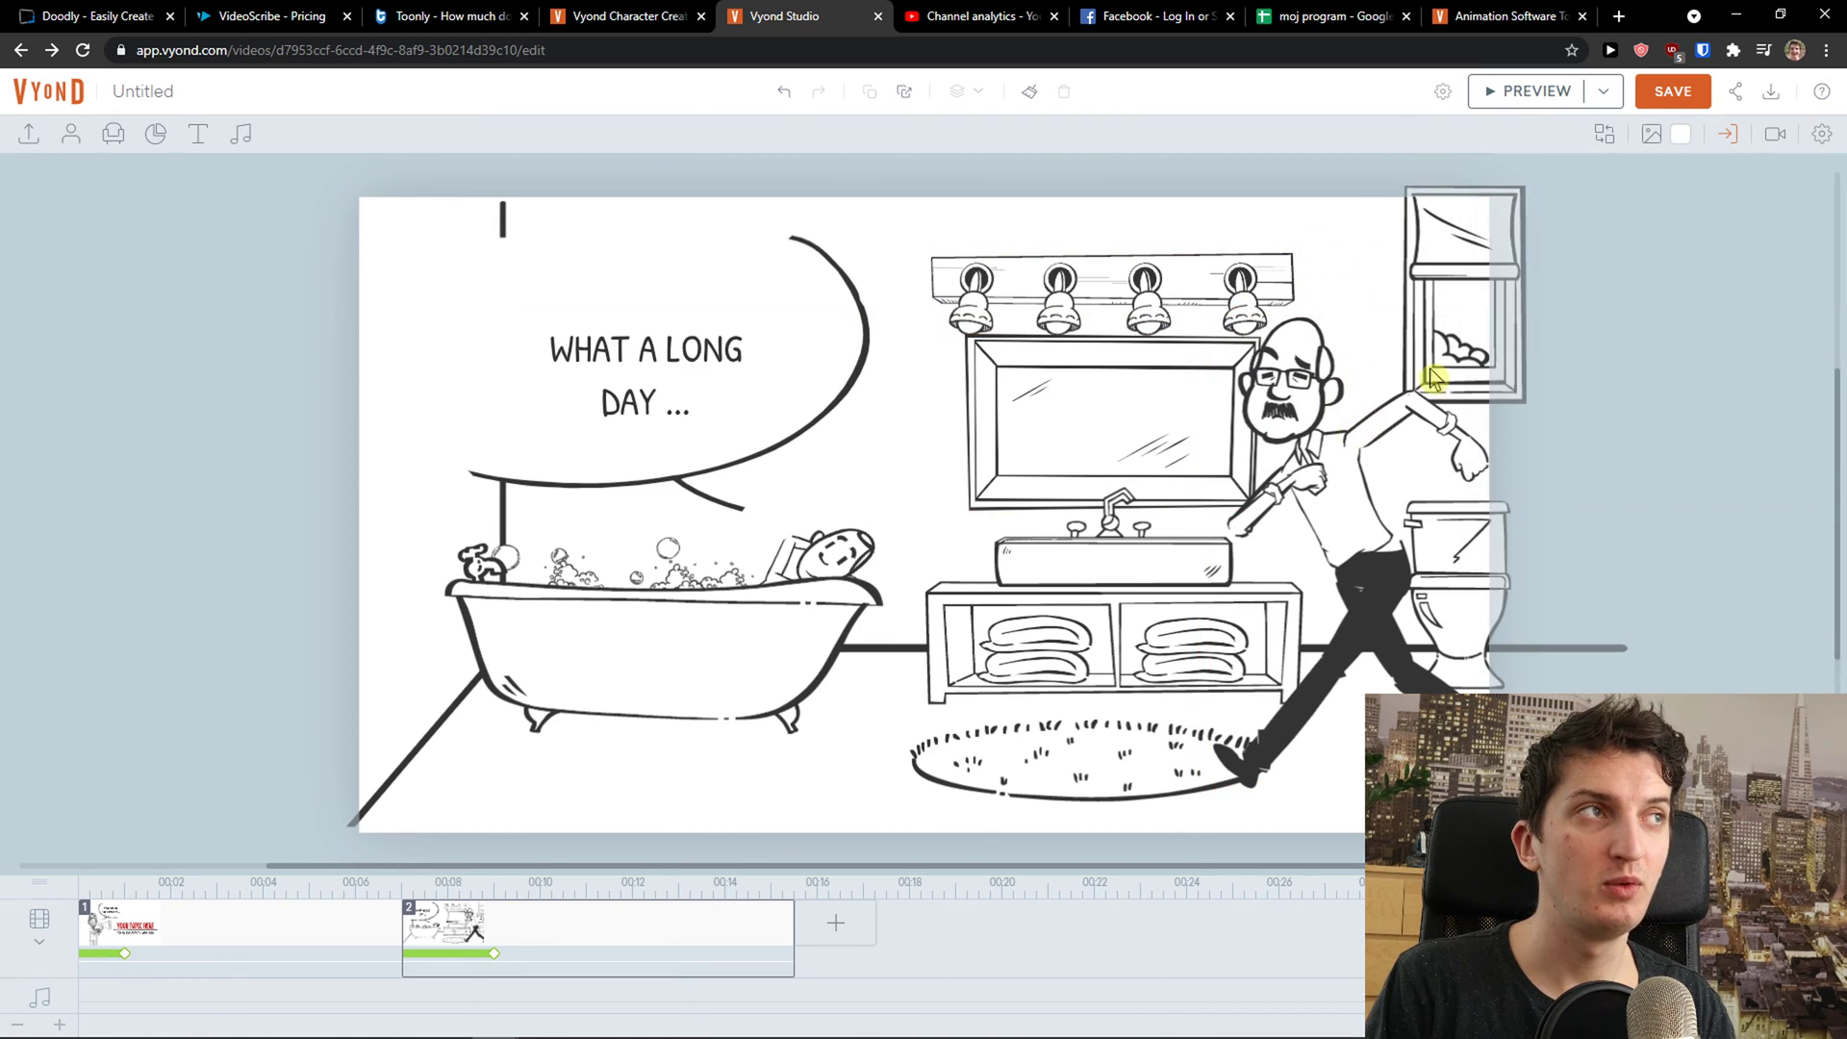
click(1392, 416)
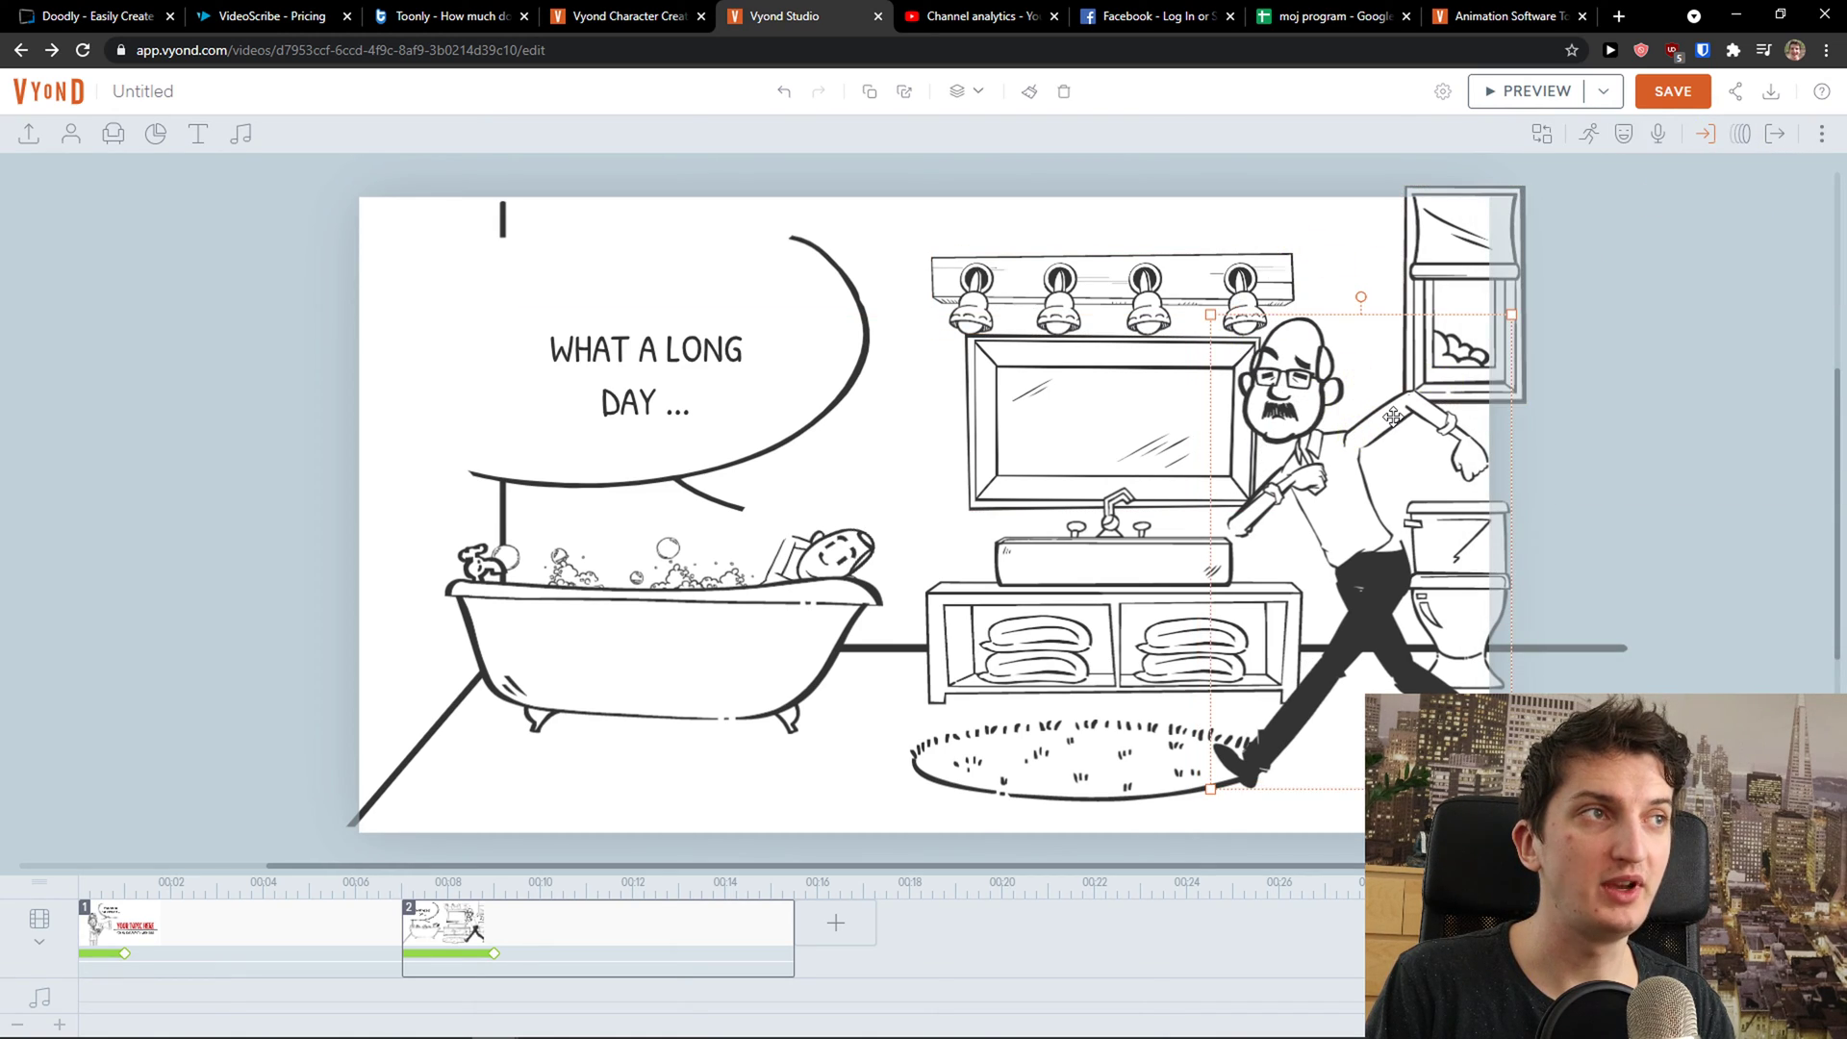
click(1717, 137)
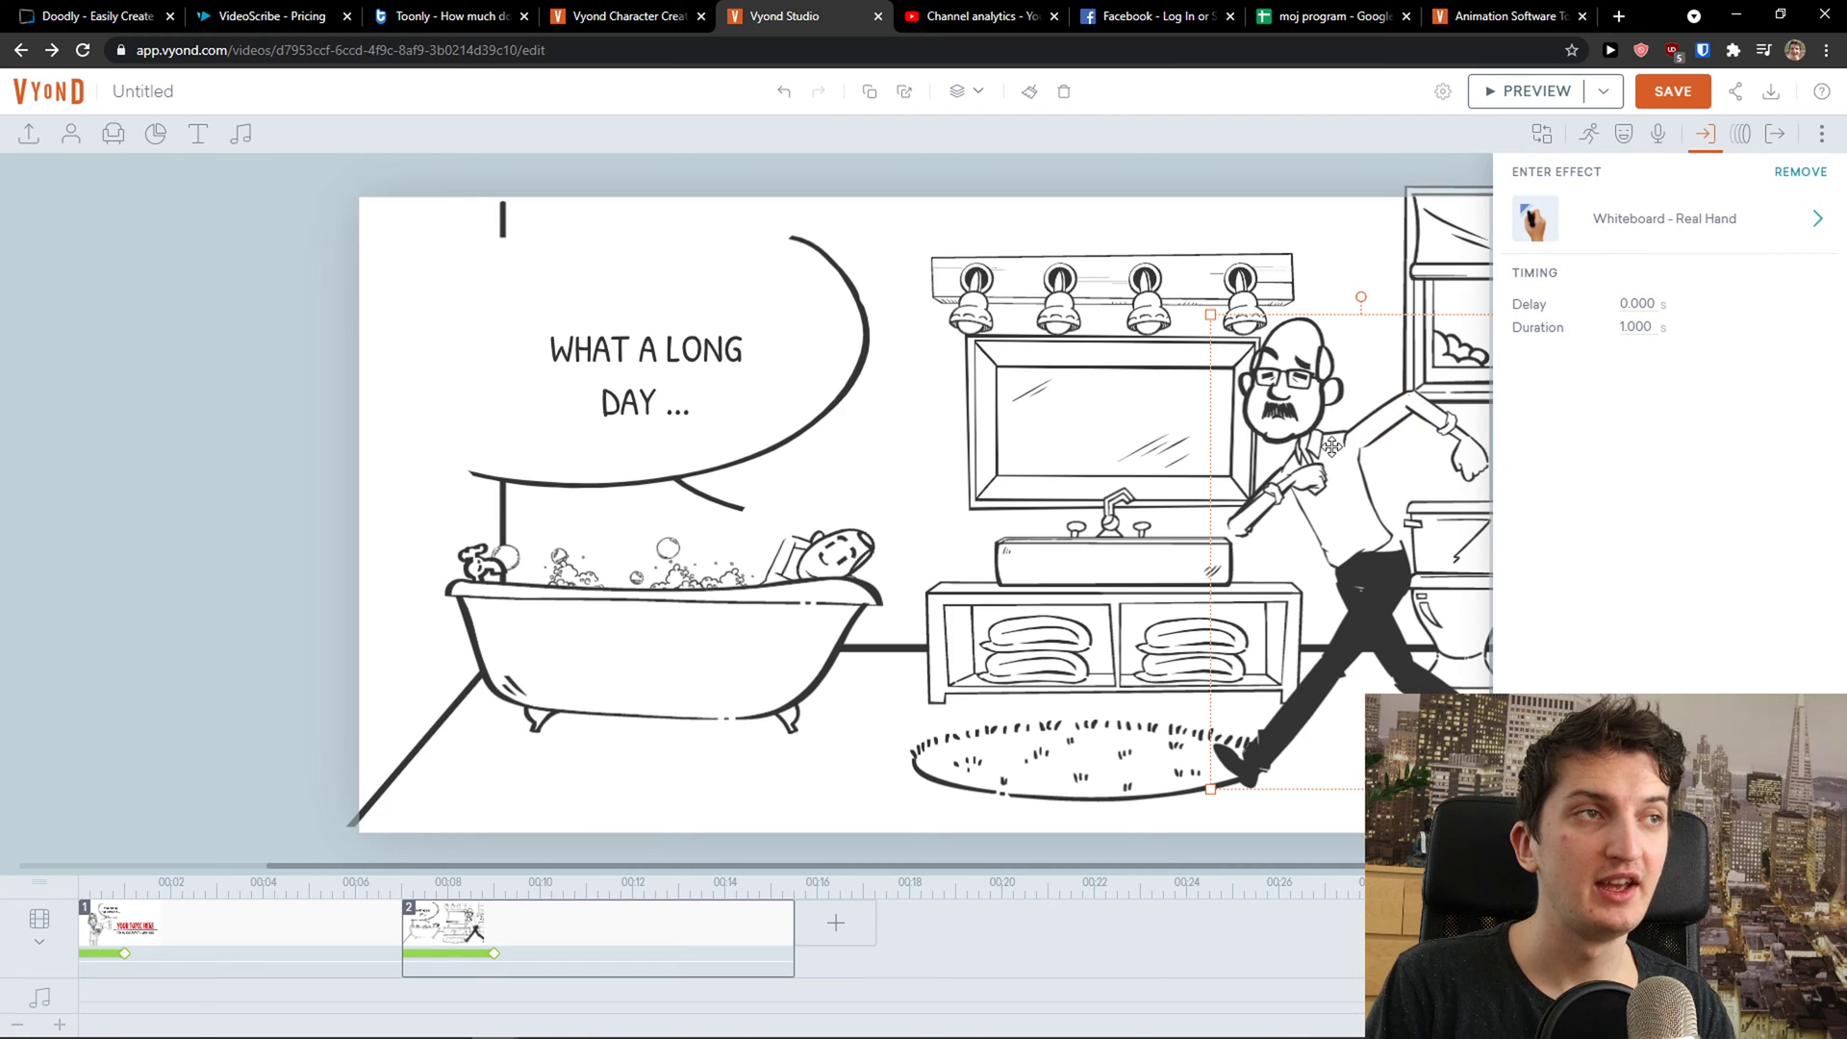
drag(1331, 445, 1274, 466)
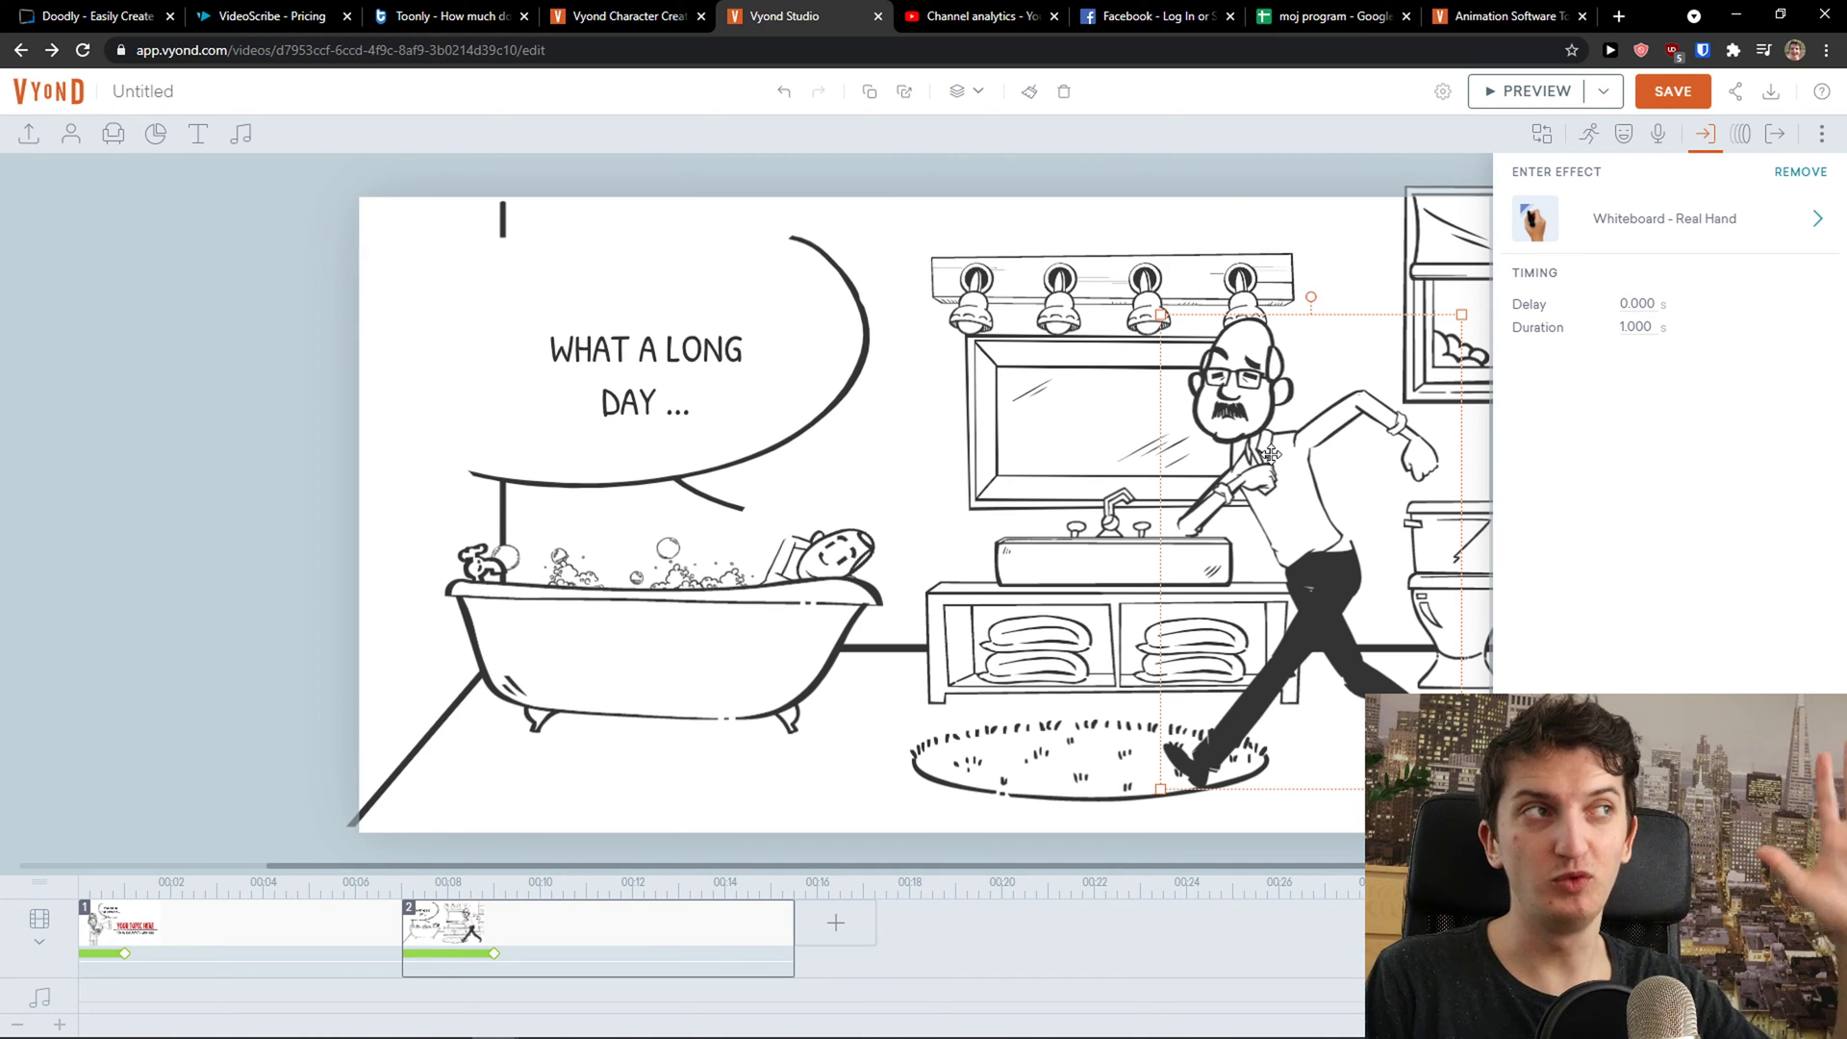
Browse the motion path presets without applying one, then nudge the man slightly down-left.
click(1742, 135)
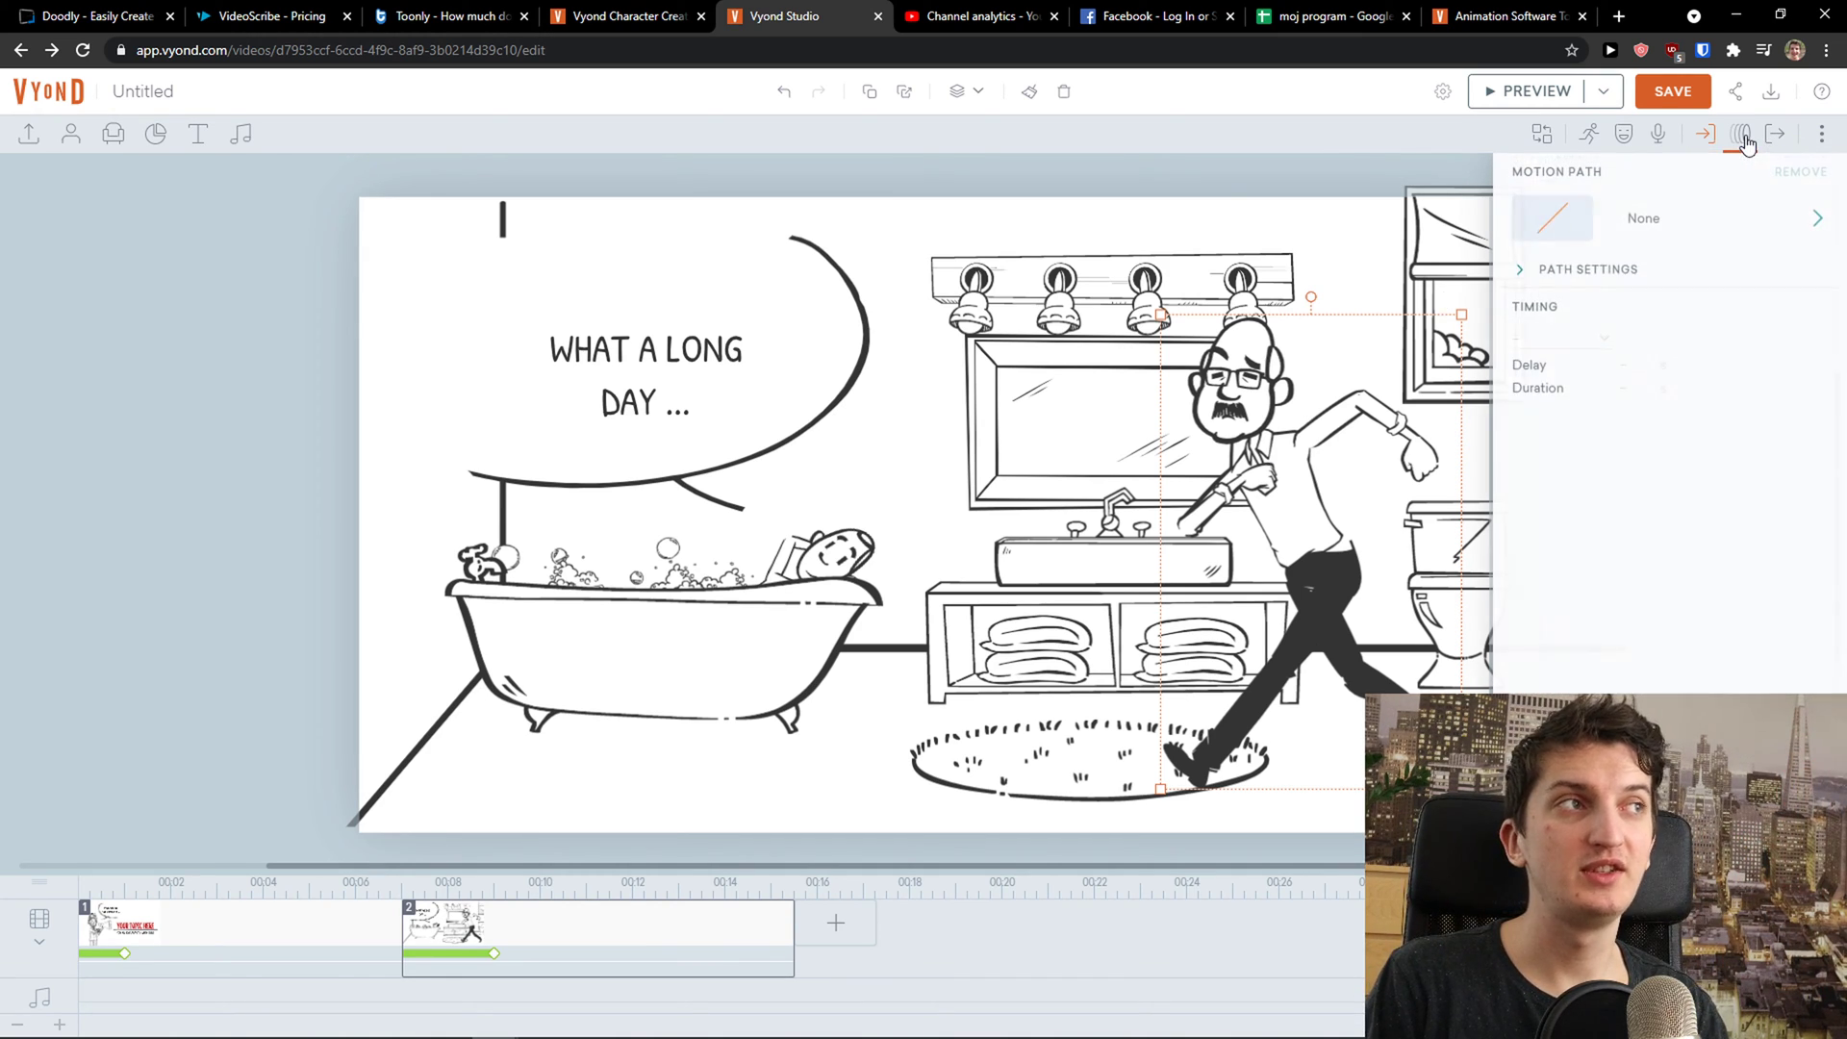
click(1648, 246)
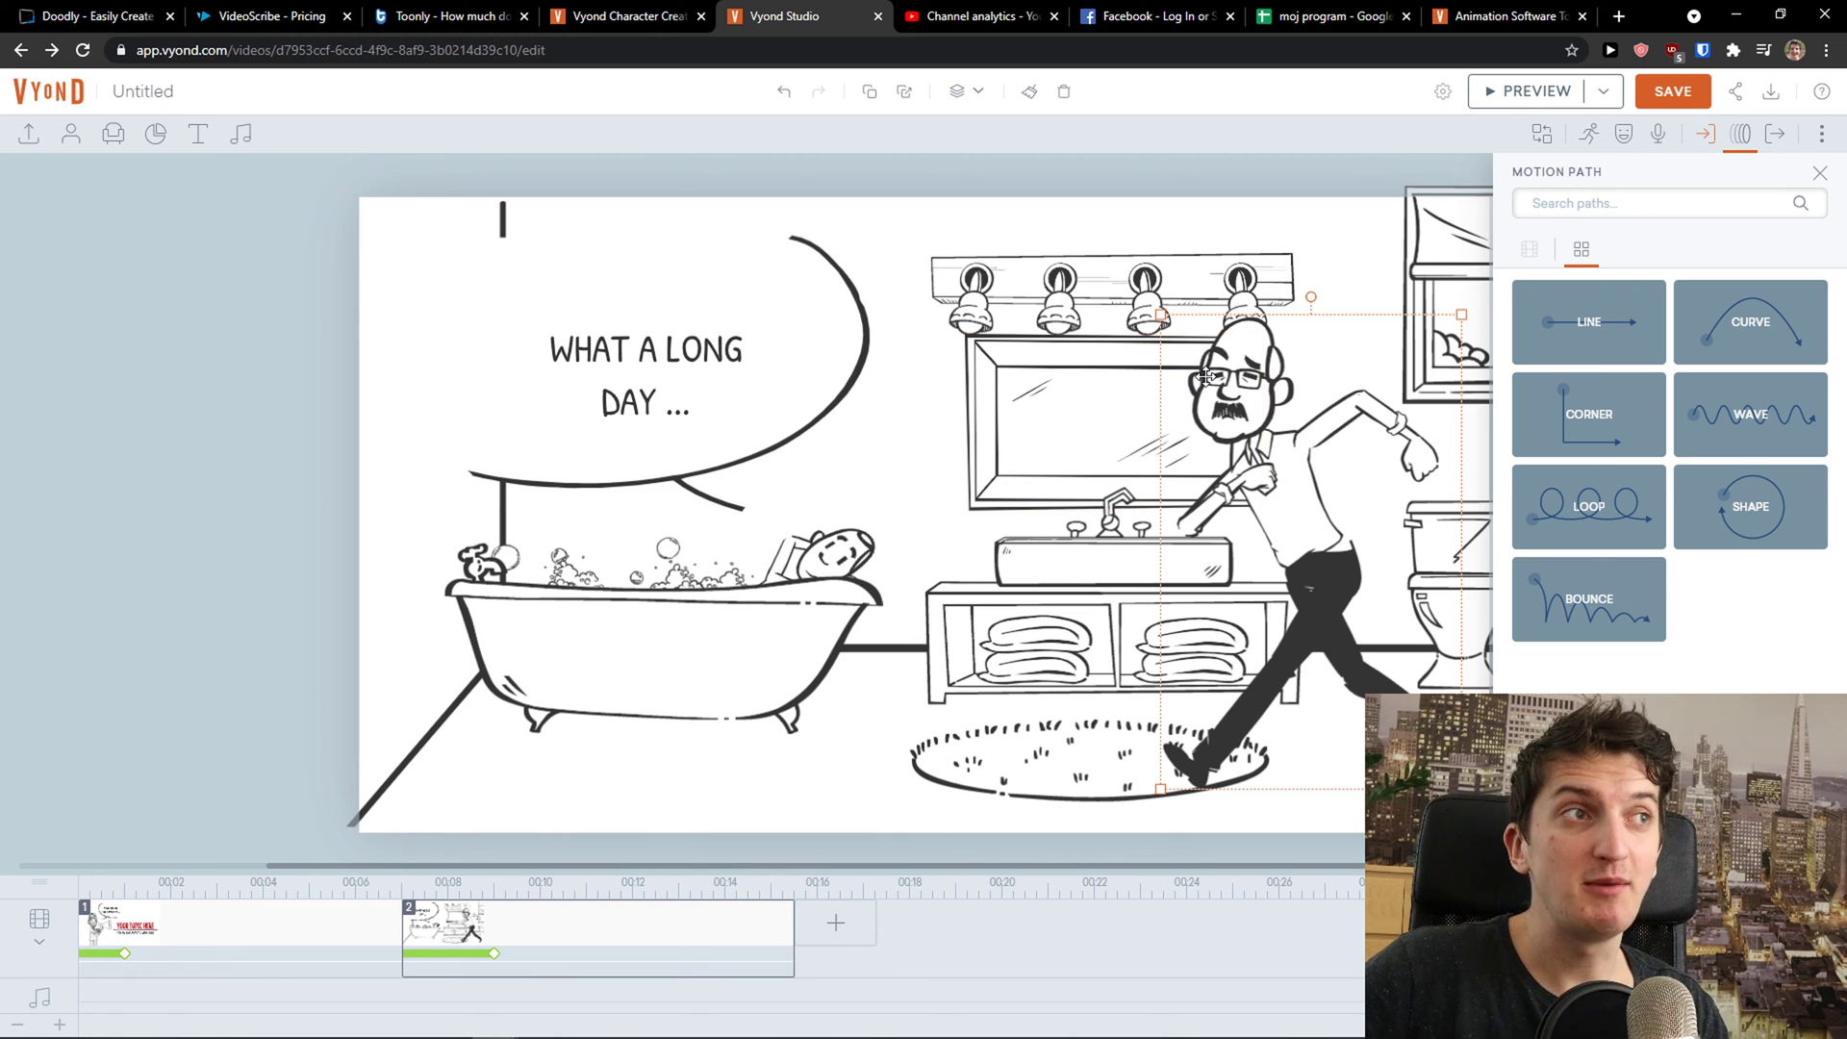
drag(1291, 450, 1292, 458)
click(1335, 271)
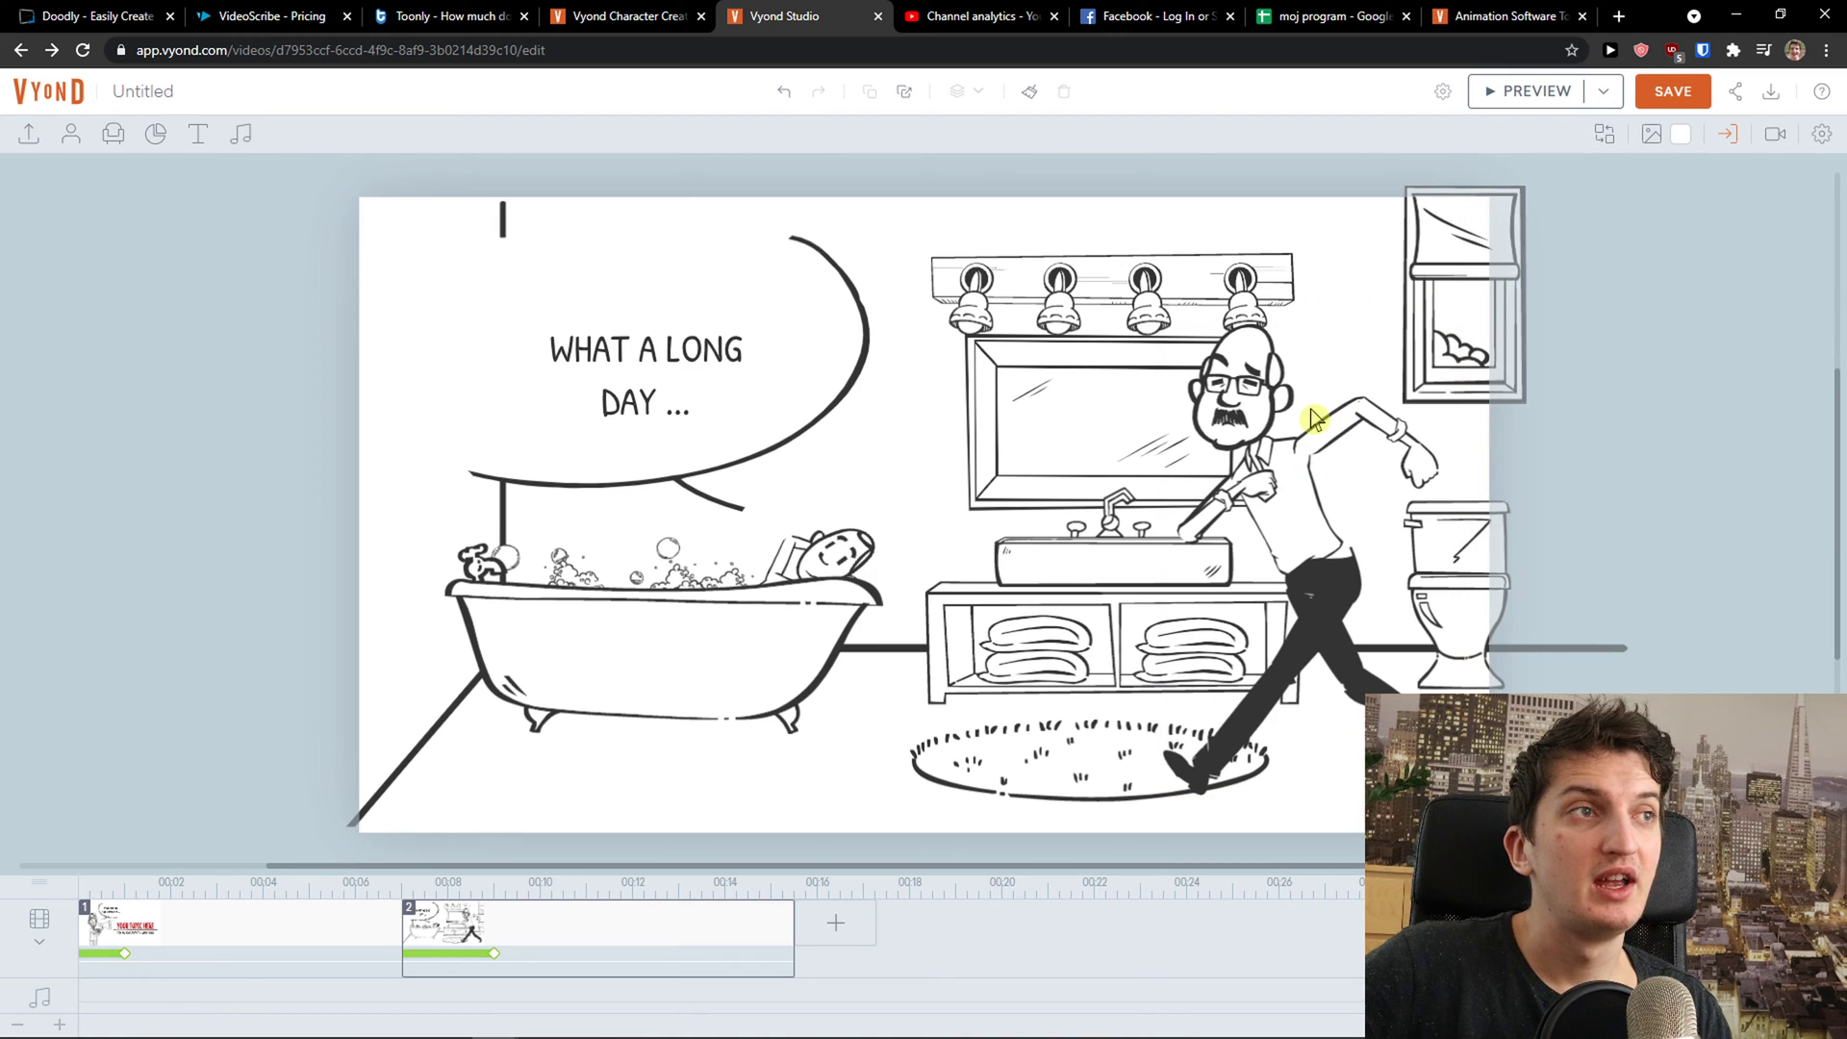
Preview the bathroom scene, replay it once, and return to editing.
click(1544, 97)
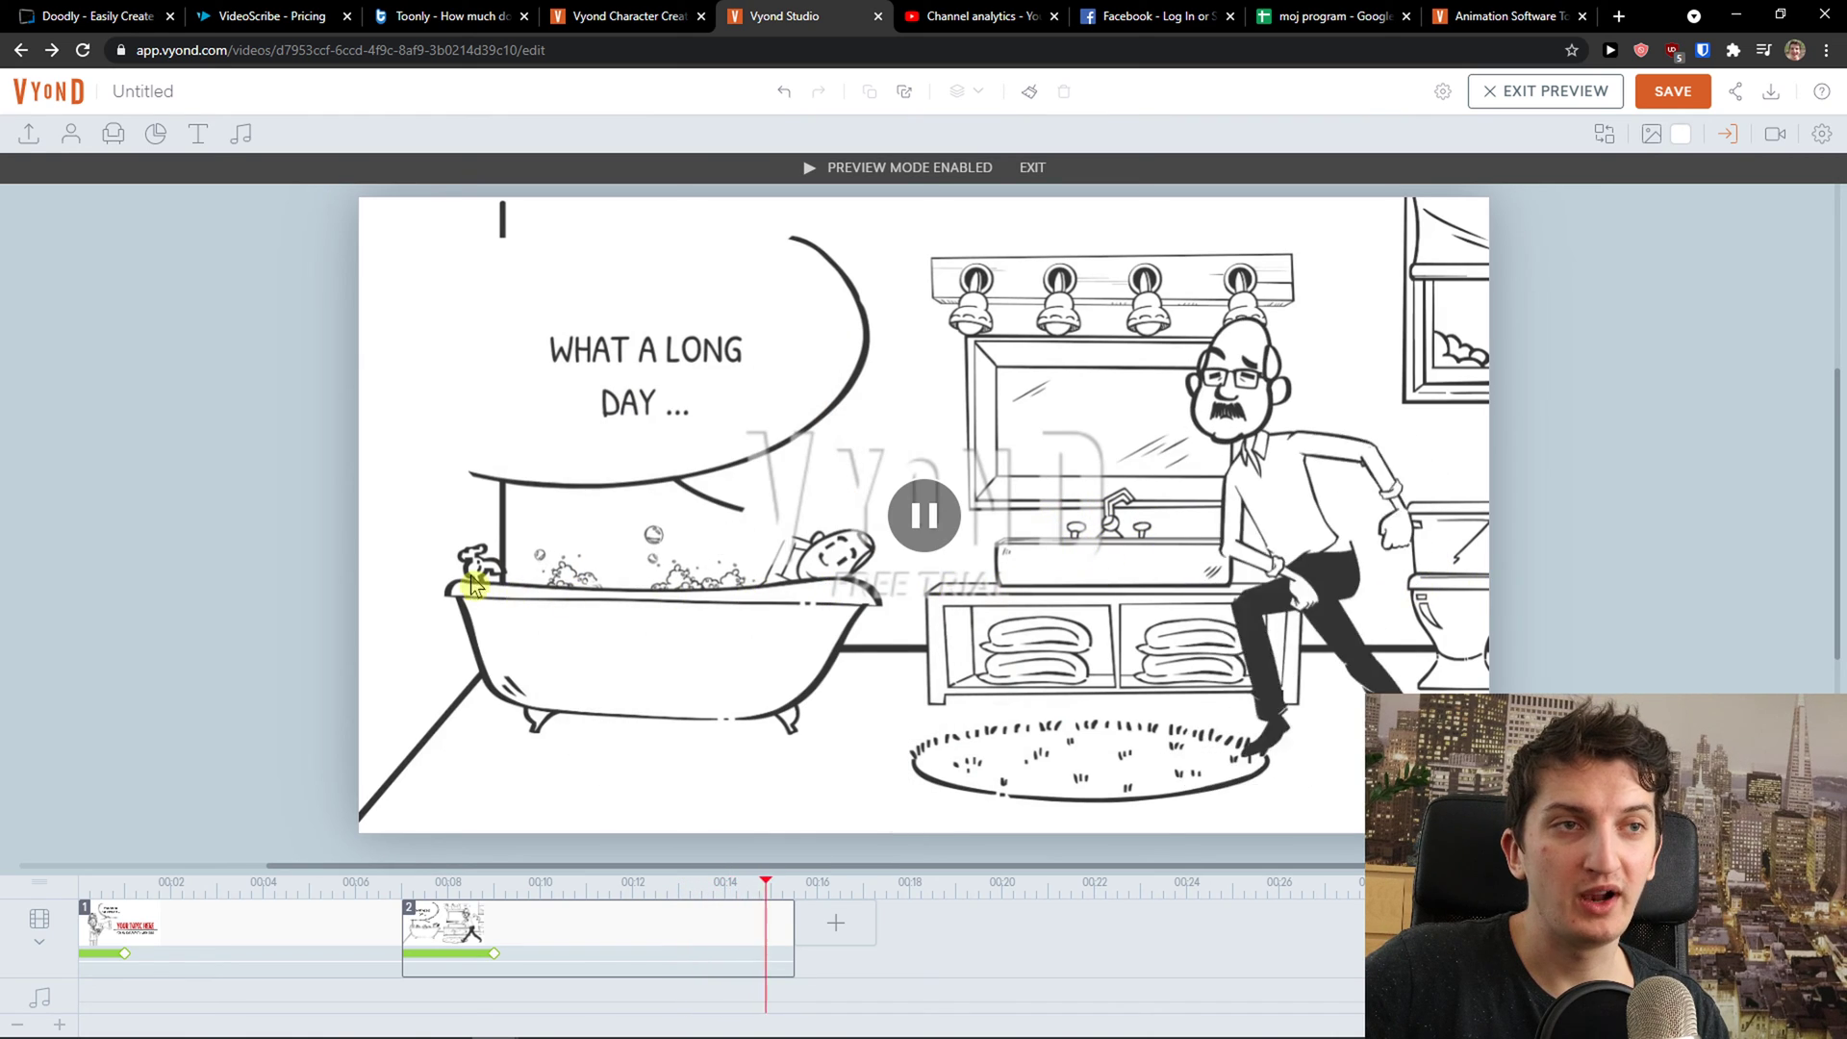
click(914, 532)
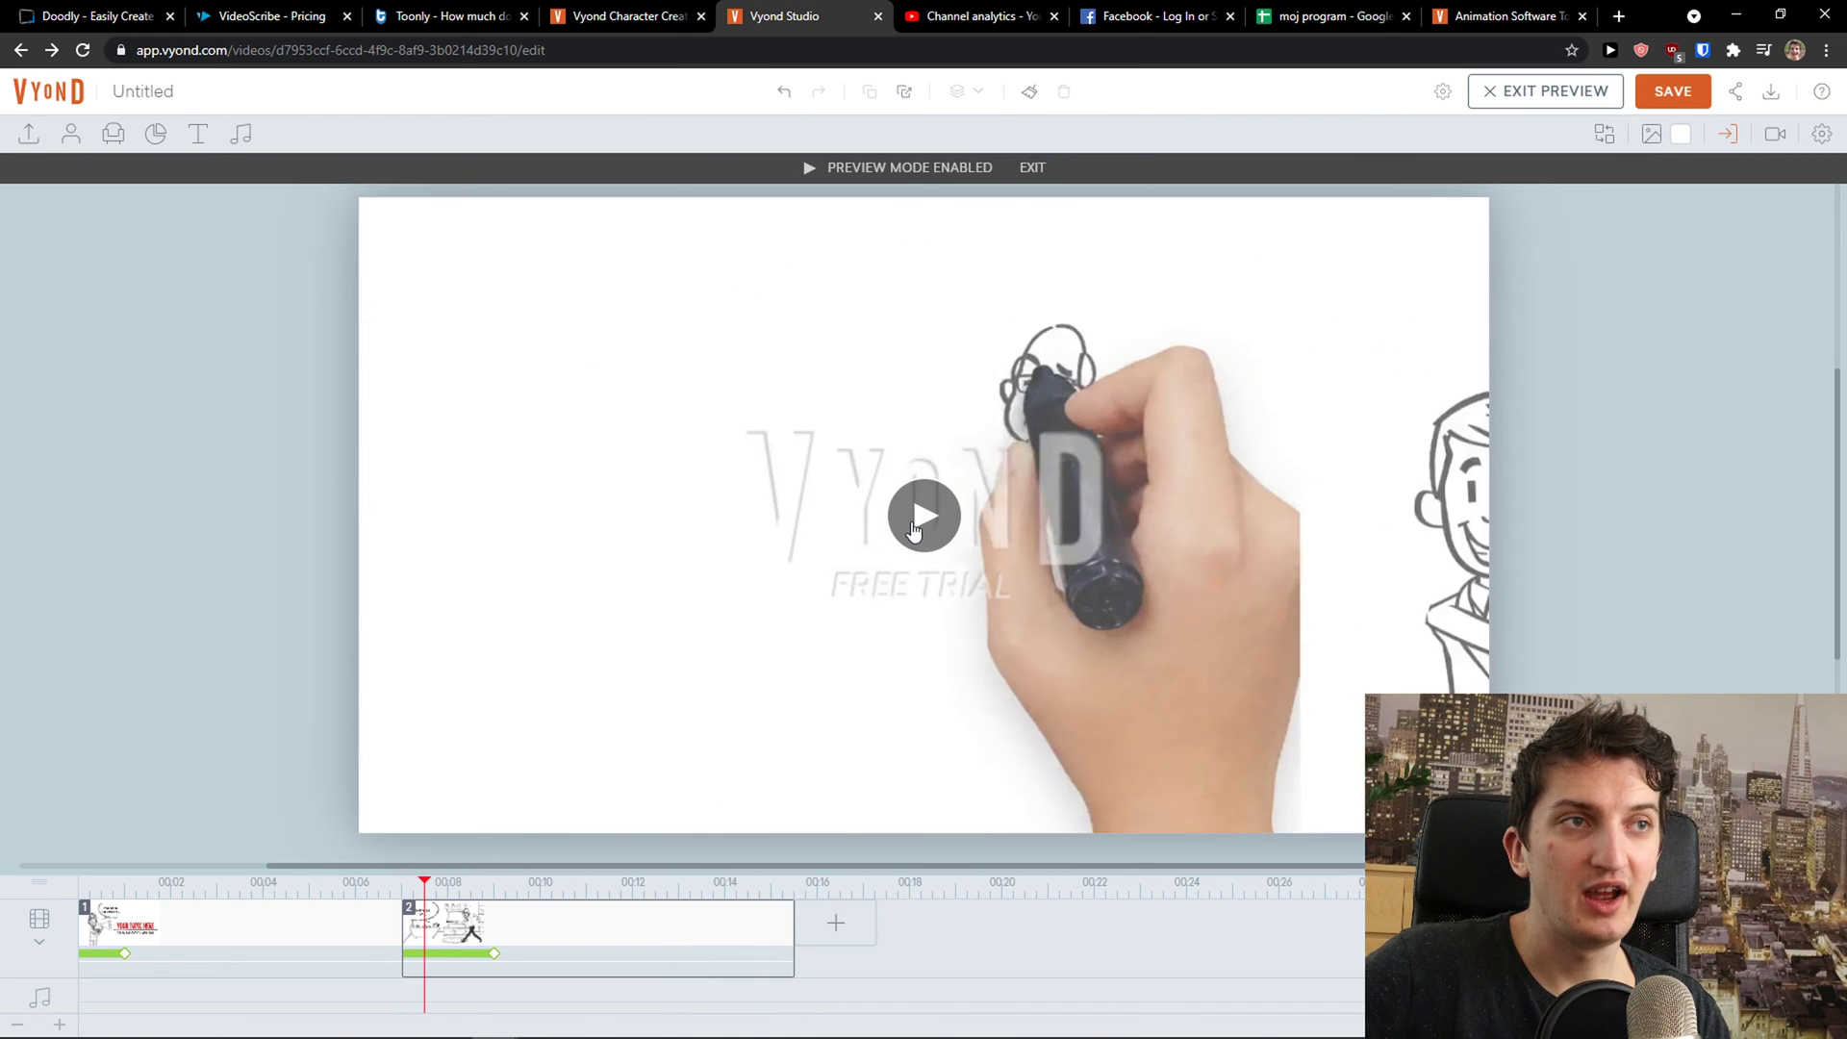
click(1025, 171)
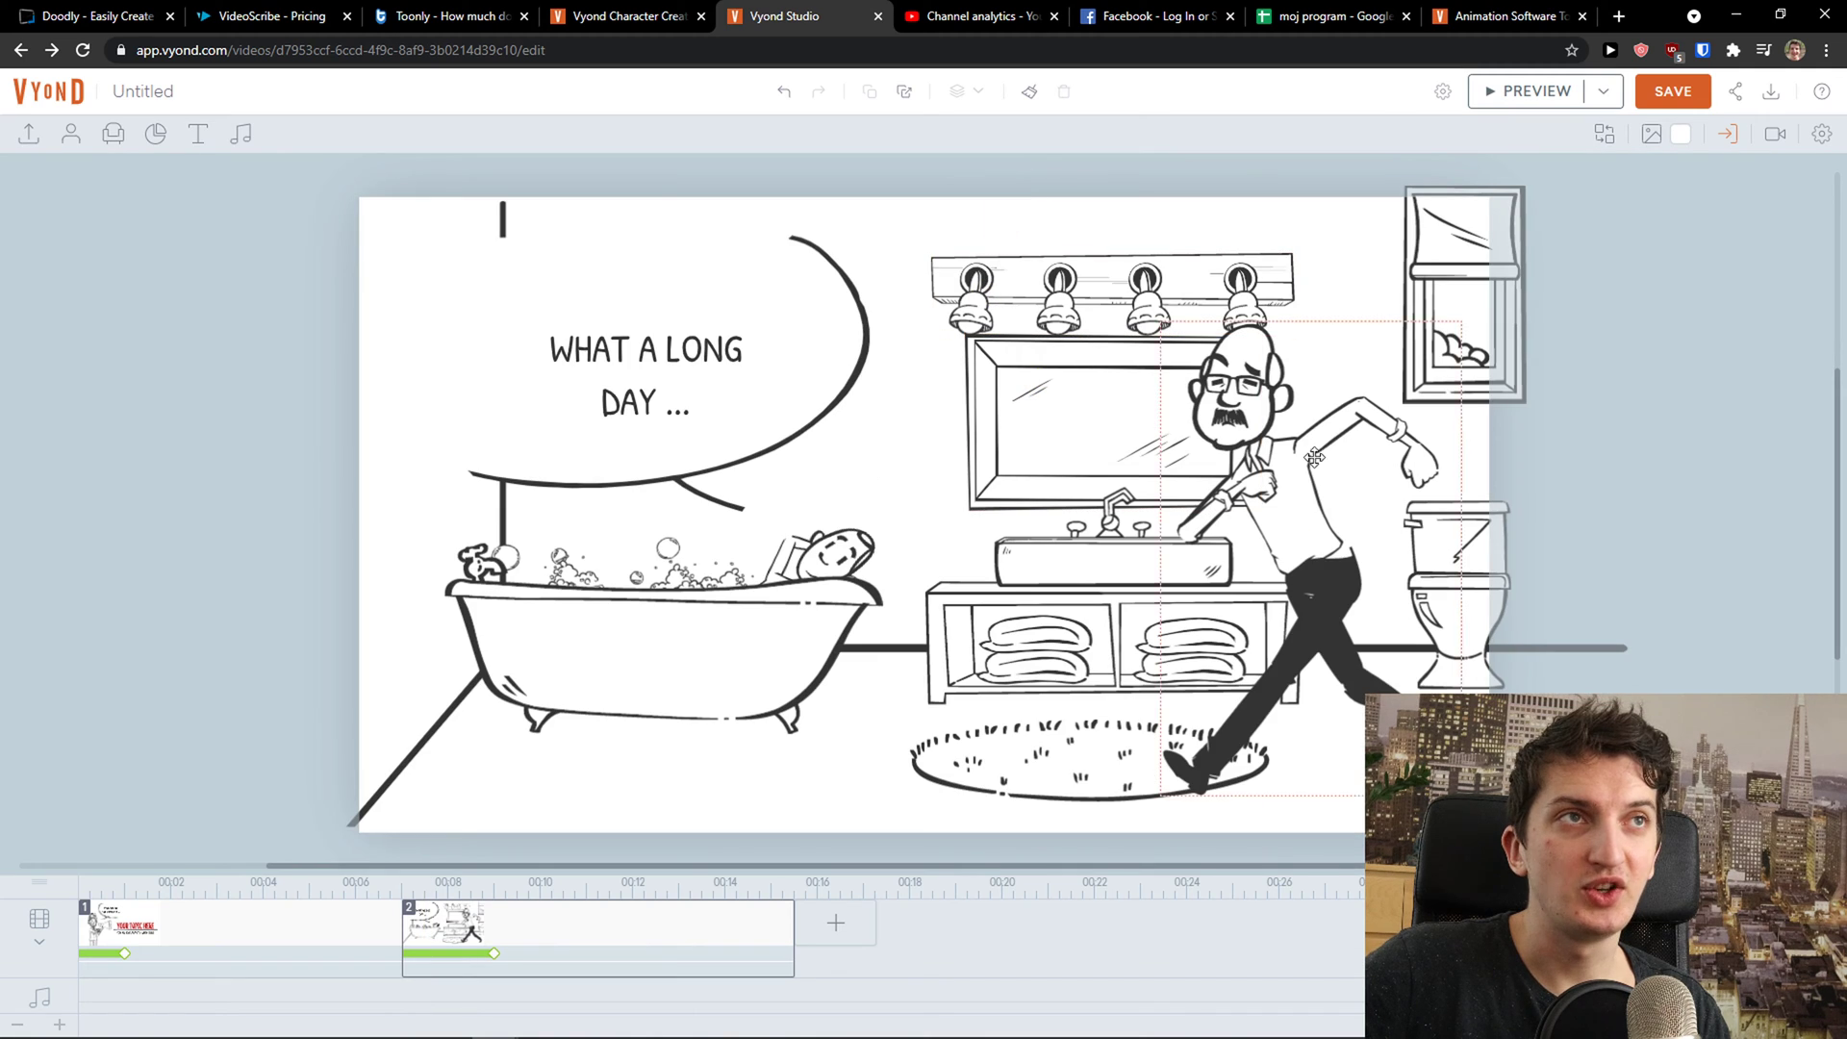
Shift the background slightly left, move the man 85 px right, then show vyond.com.
drag(1285, 473, 1257, 479)
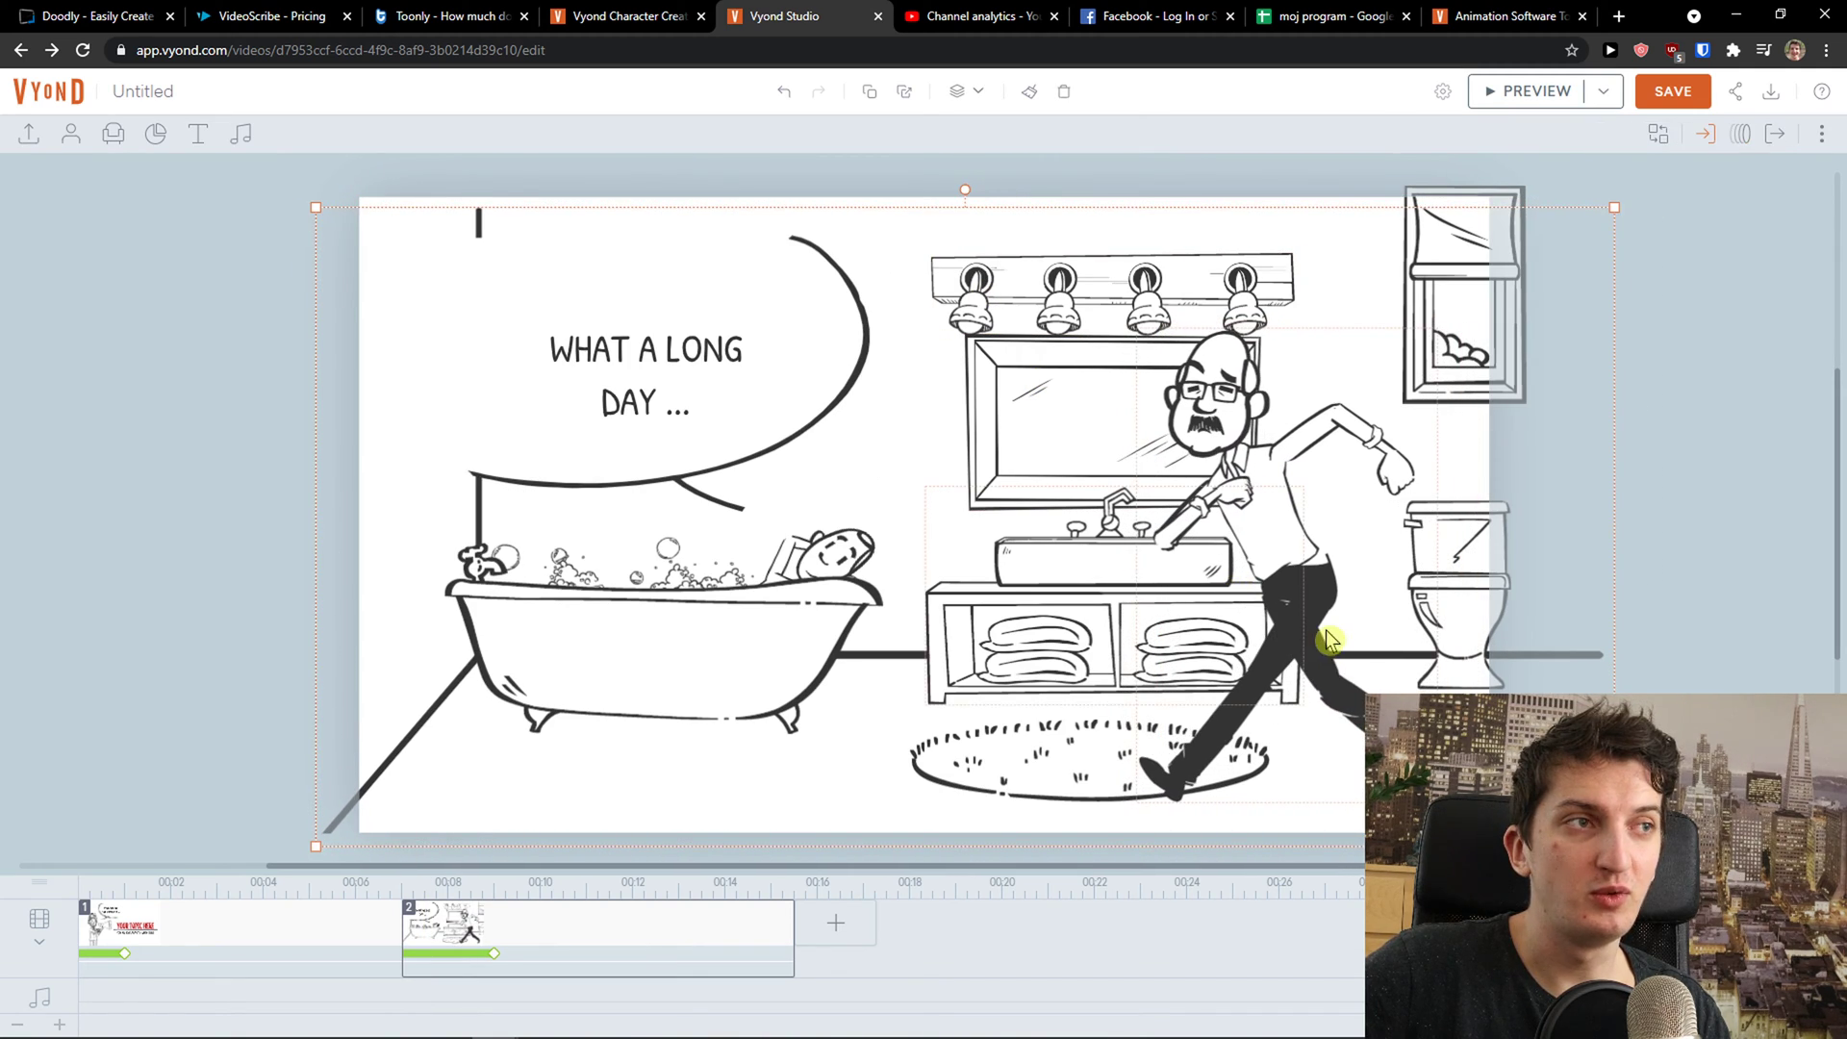
drag(1329, 639, 1410, 650)
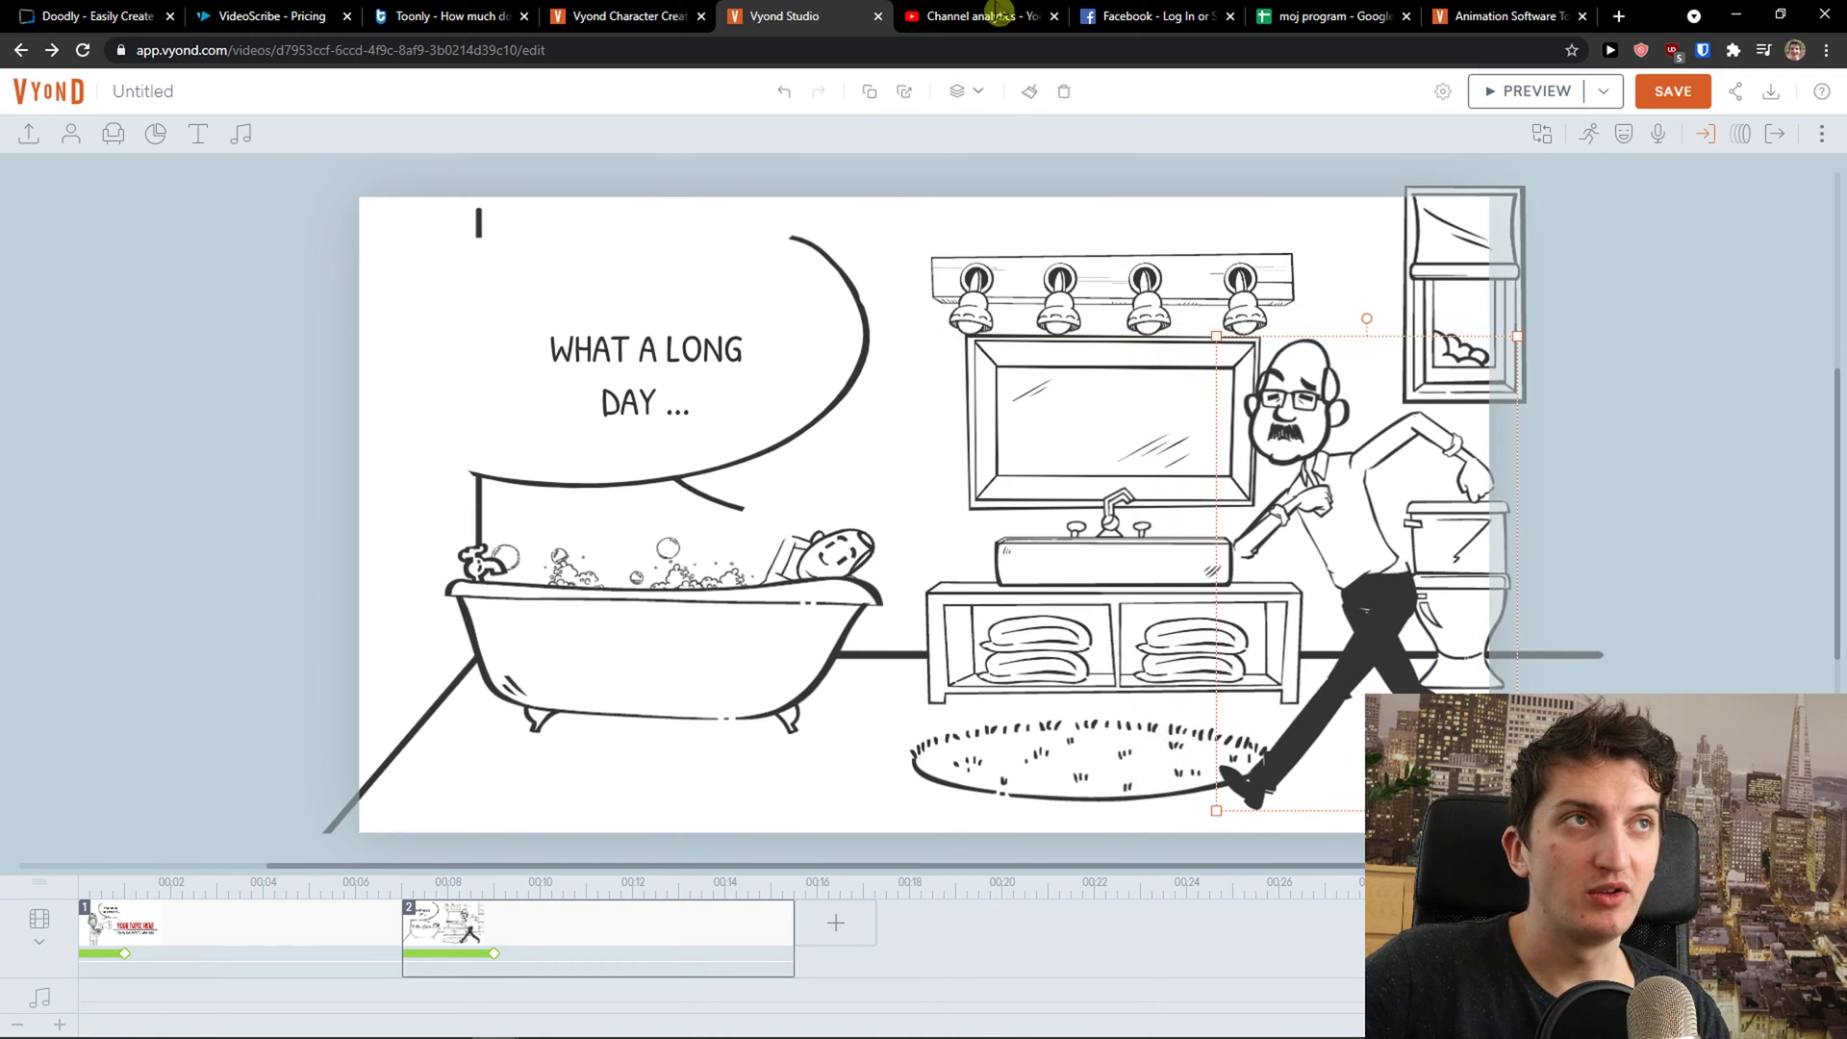
click(625, 15)
click(784, 15)
Review Vyond's yearly plans: Essential $299, Premium $649, Professional $999, then return to Studio.
drag(1469, 16, 911, 10)
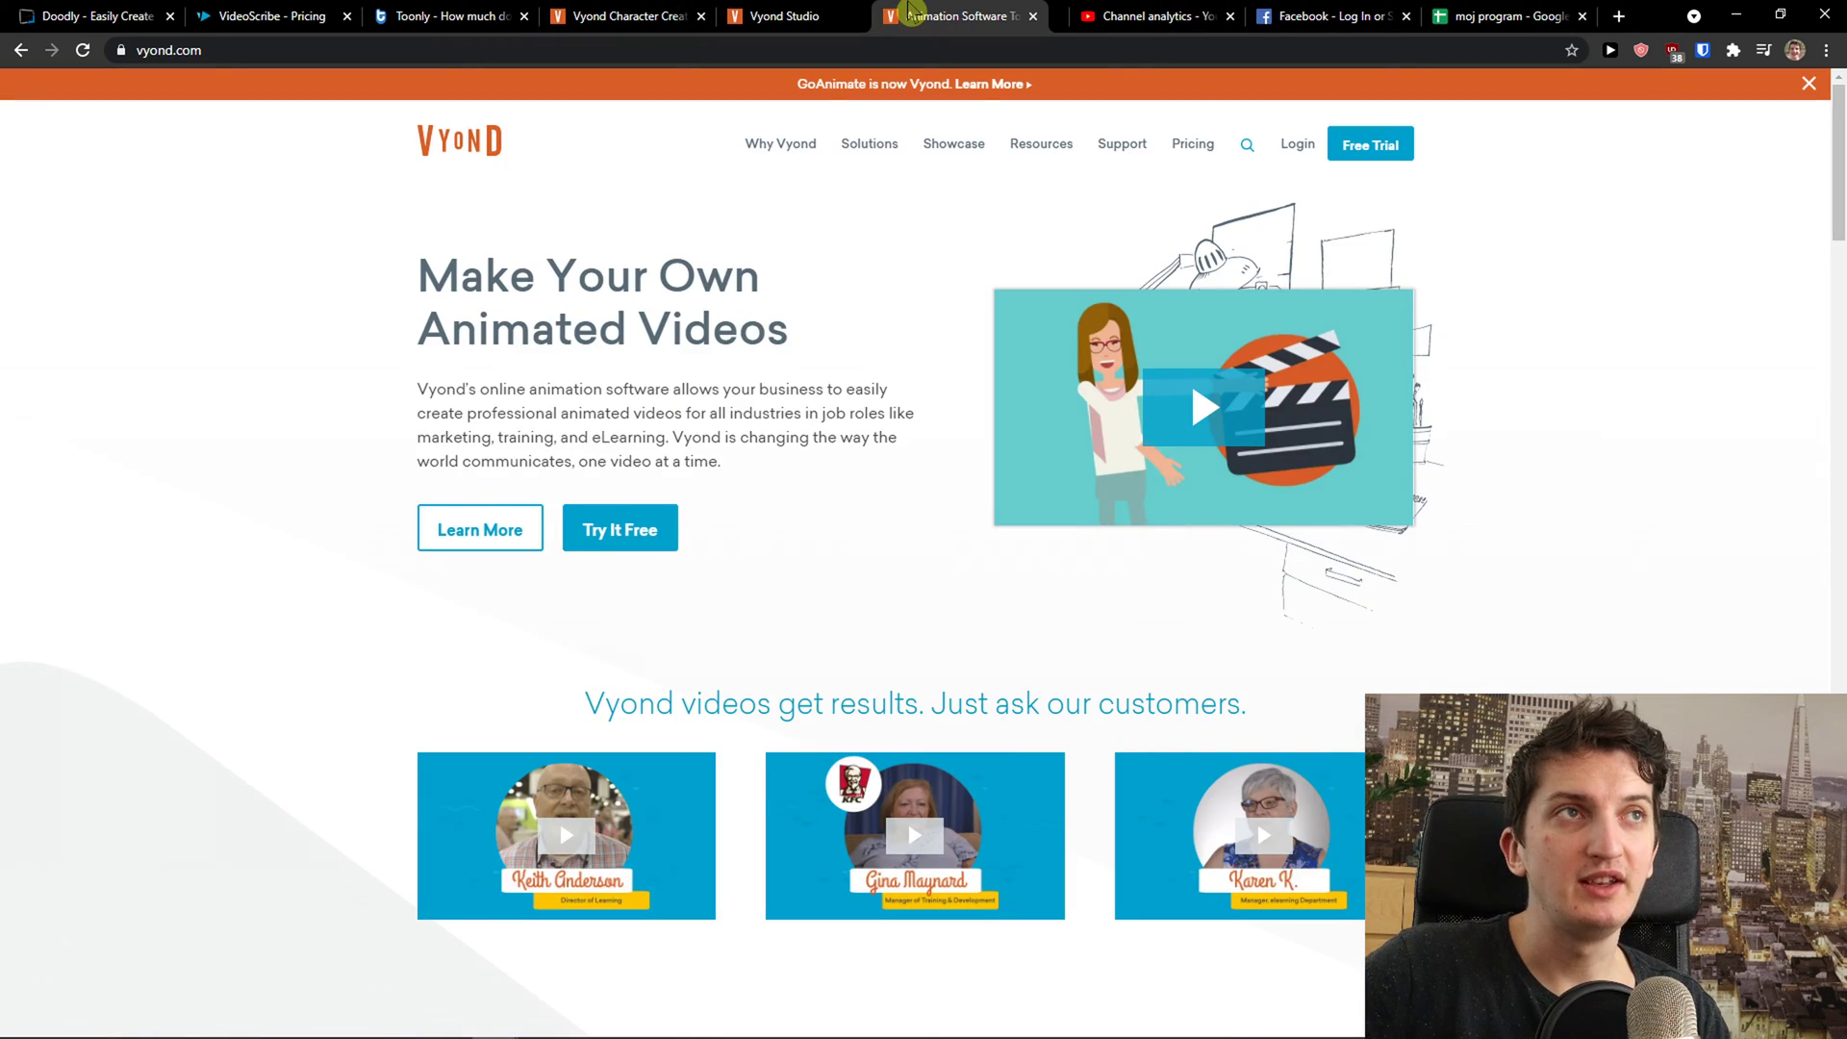
click(1185, 145)
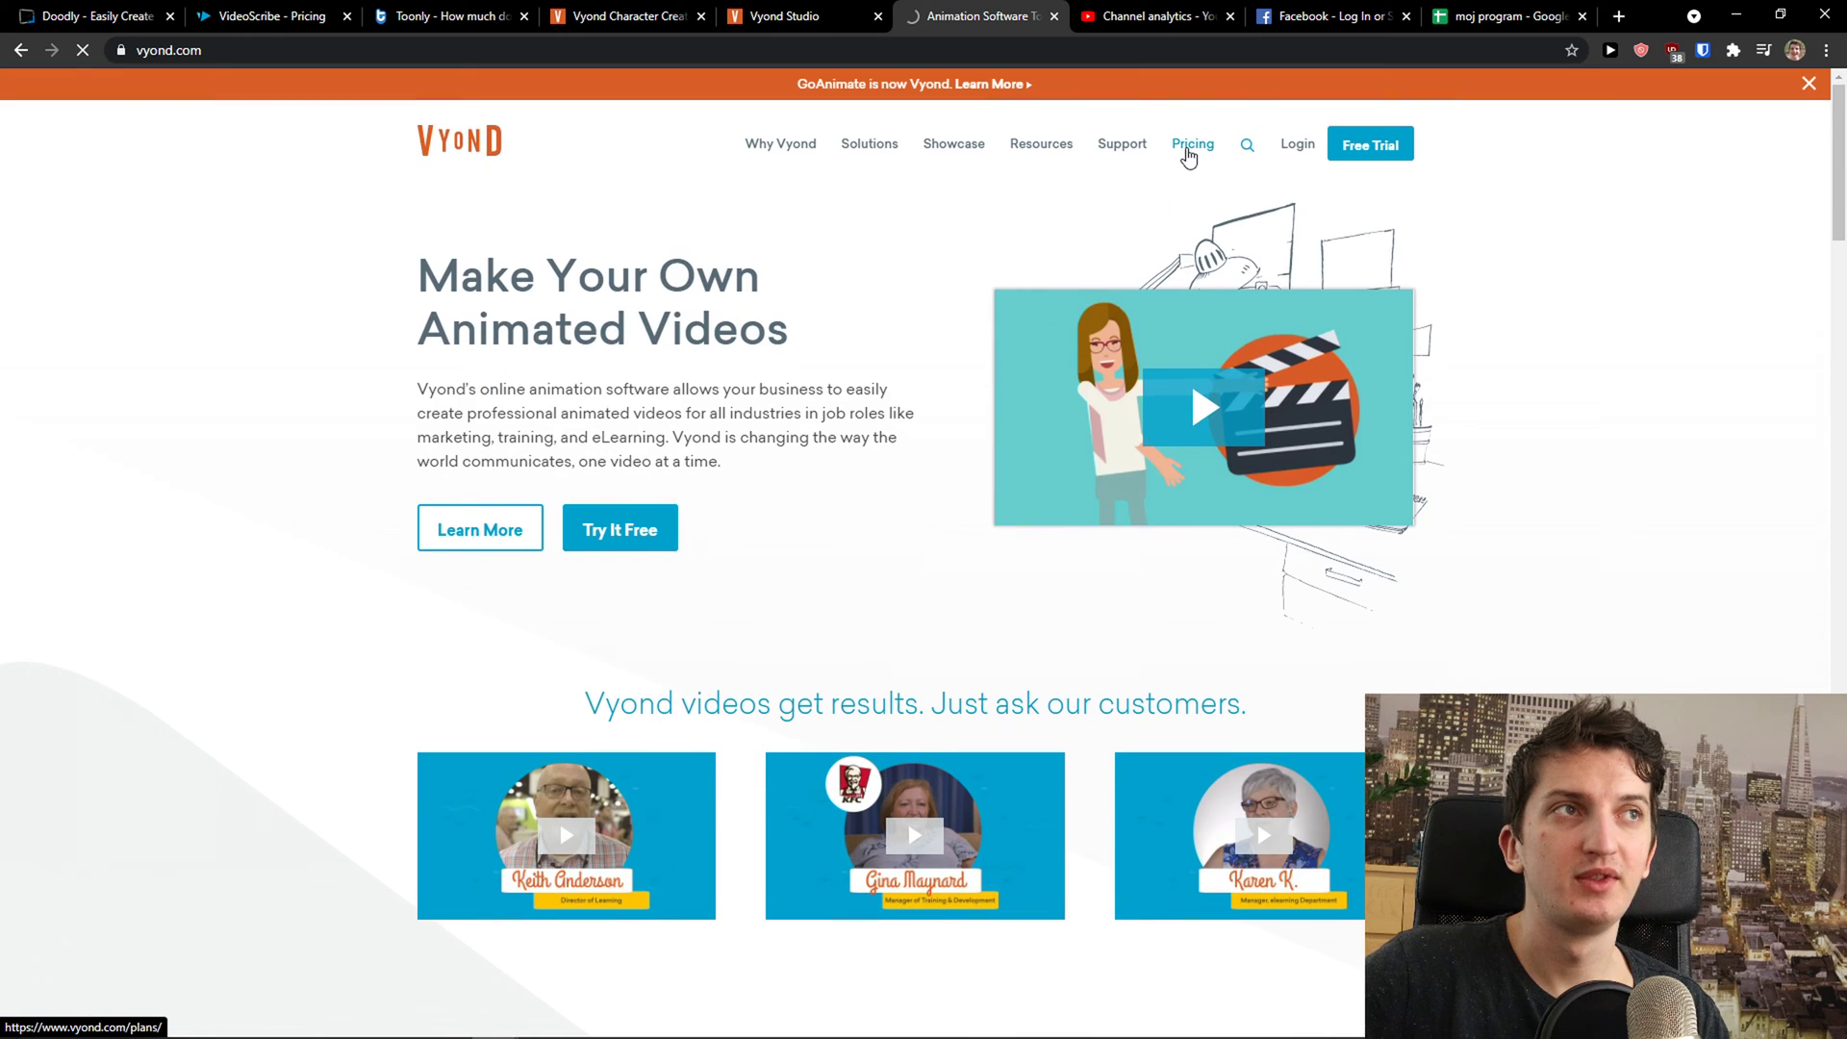
middle_click(1189, 157)
click(1030, 12)
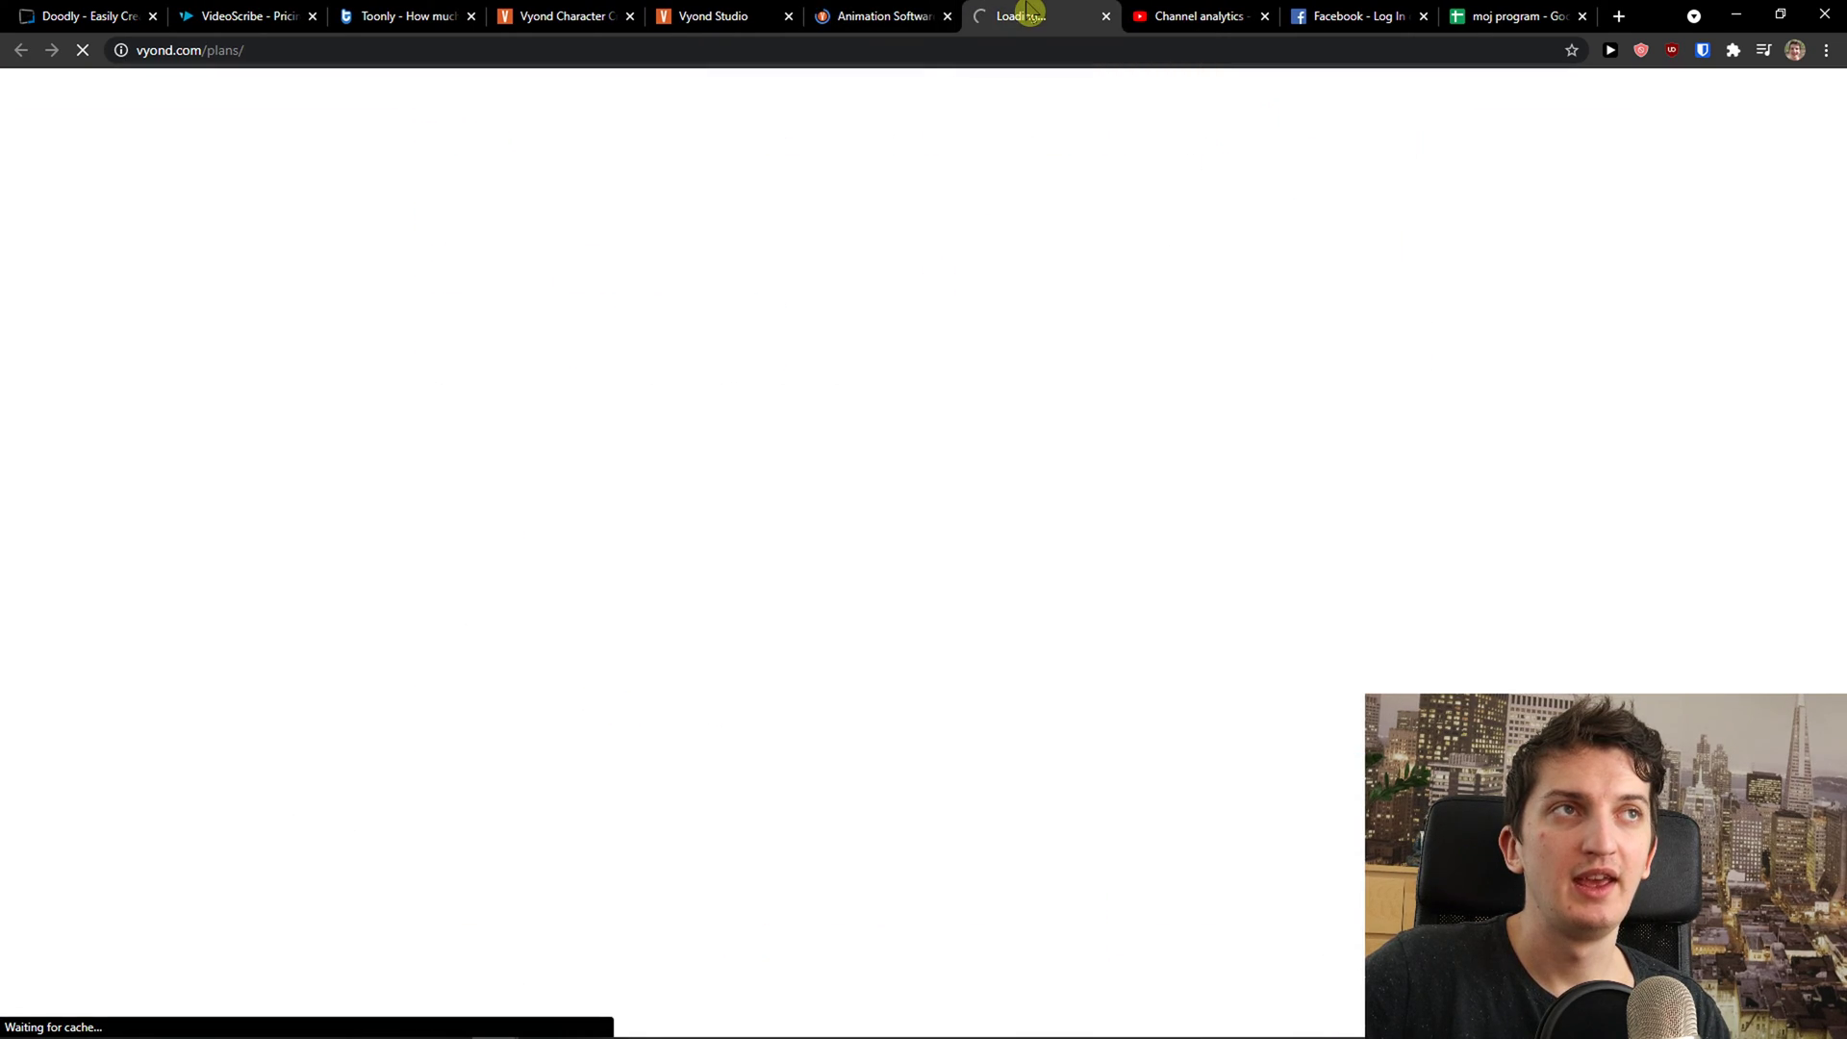
click(880, 15)
scroll(585, 639, down, 3)
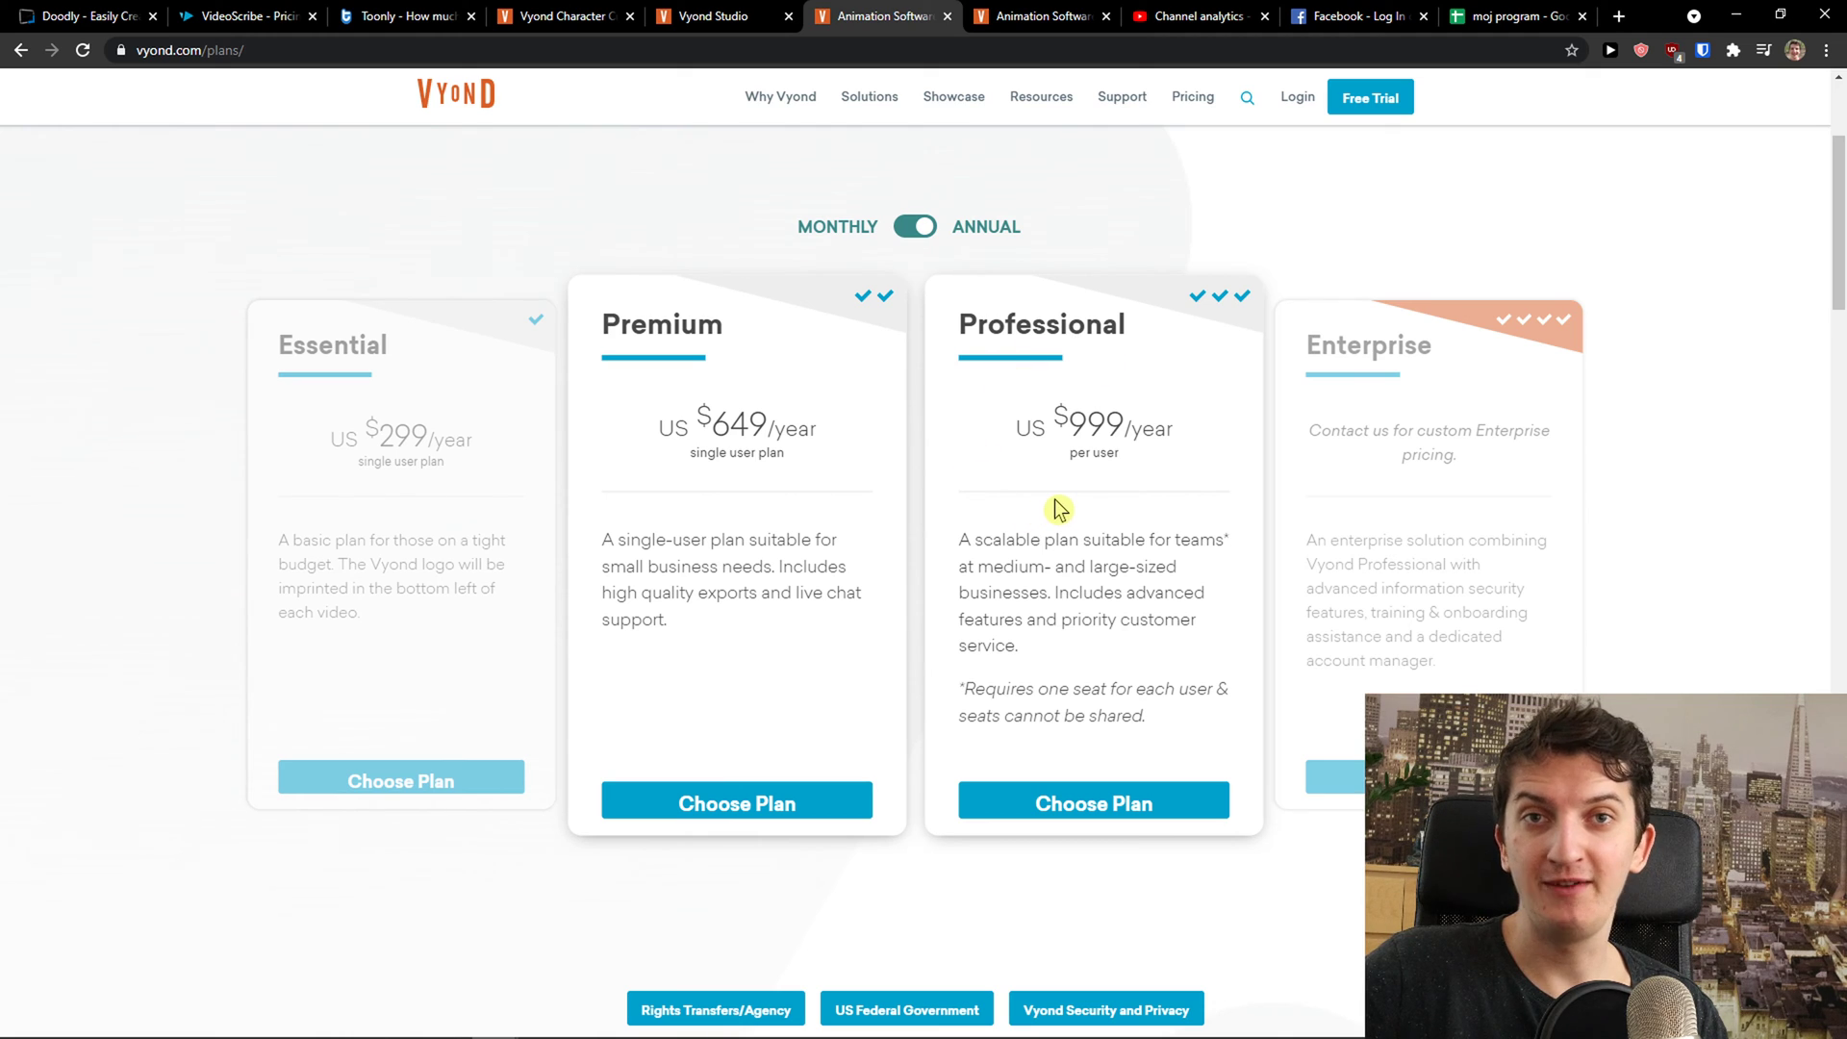
click(1076, 13)
click(911, 27)
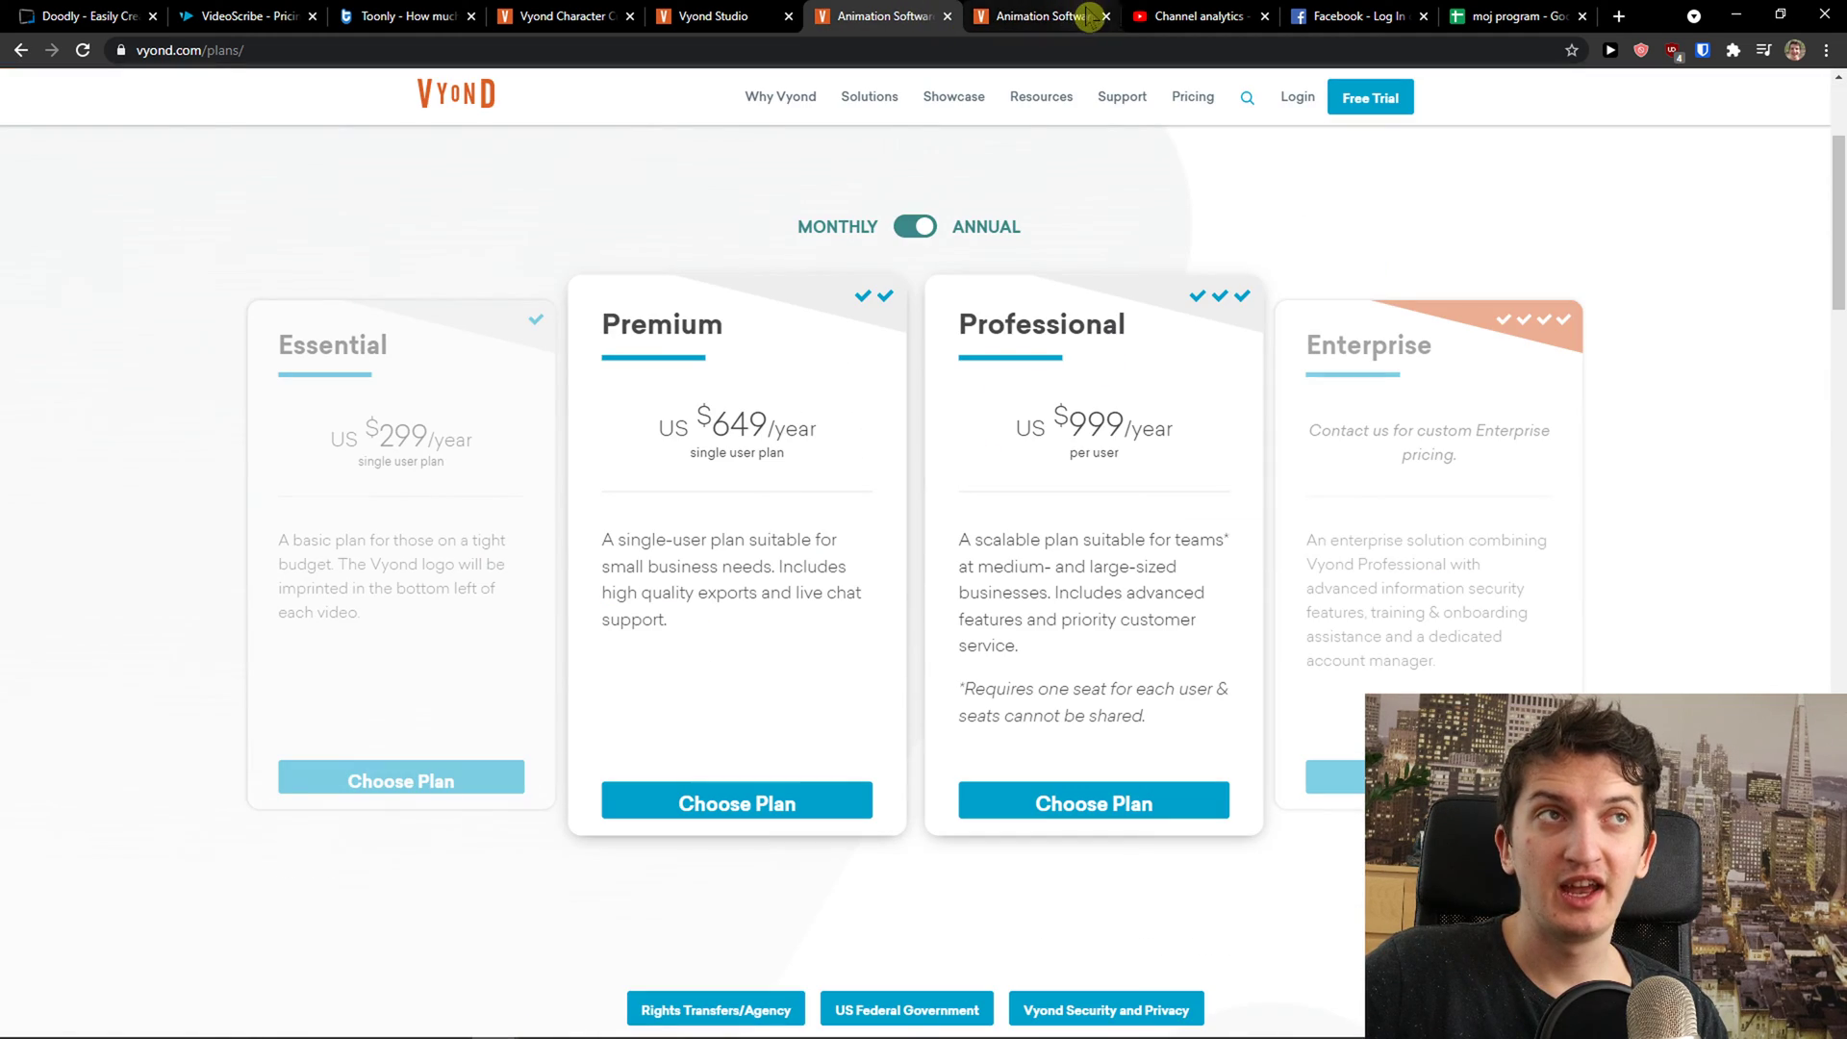
click(1106, 16)
Select the walking man and then the sink vanity in the Vyond bathroom scene.
click(747, 12)
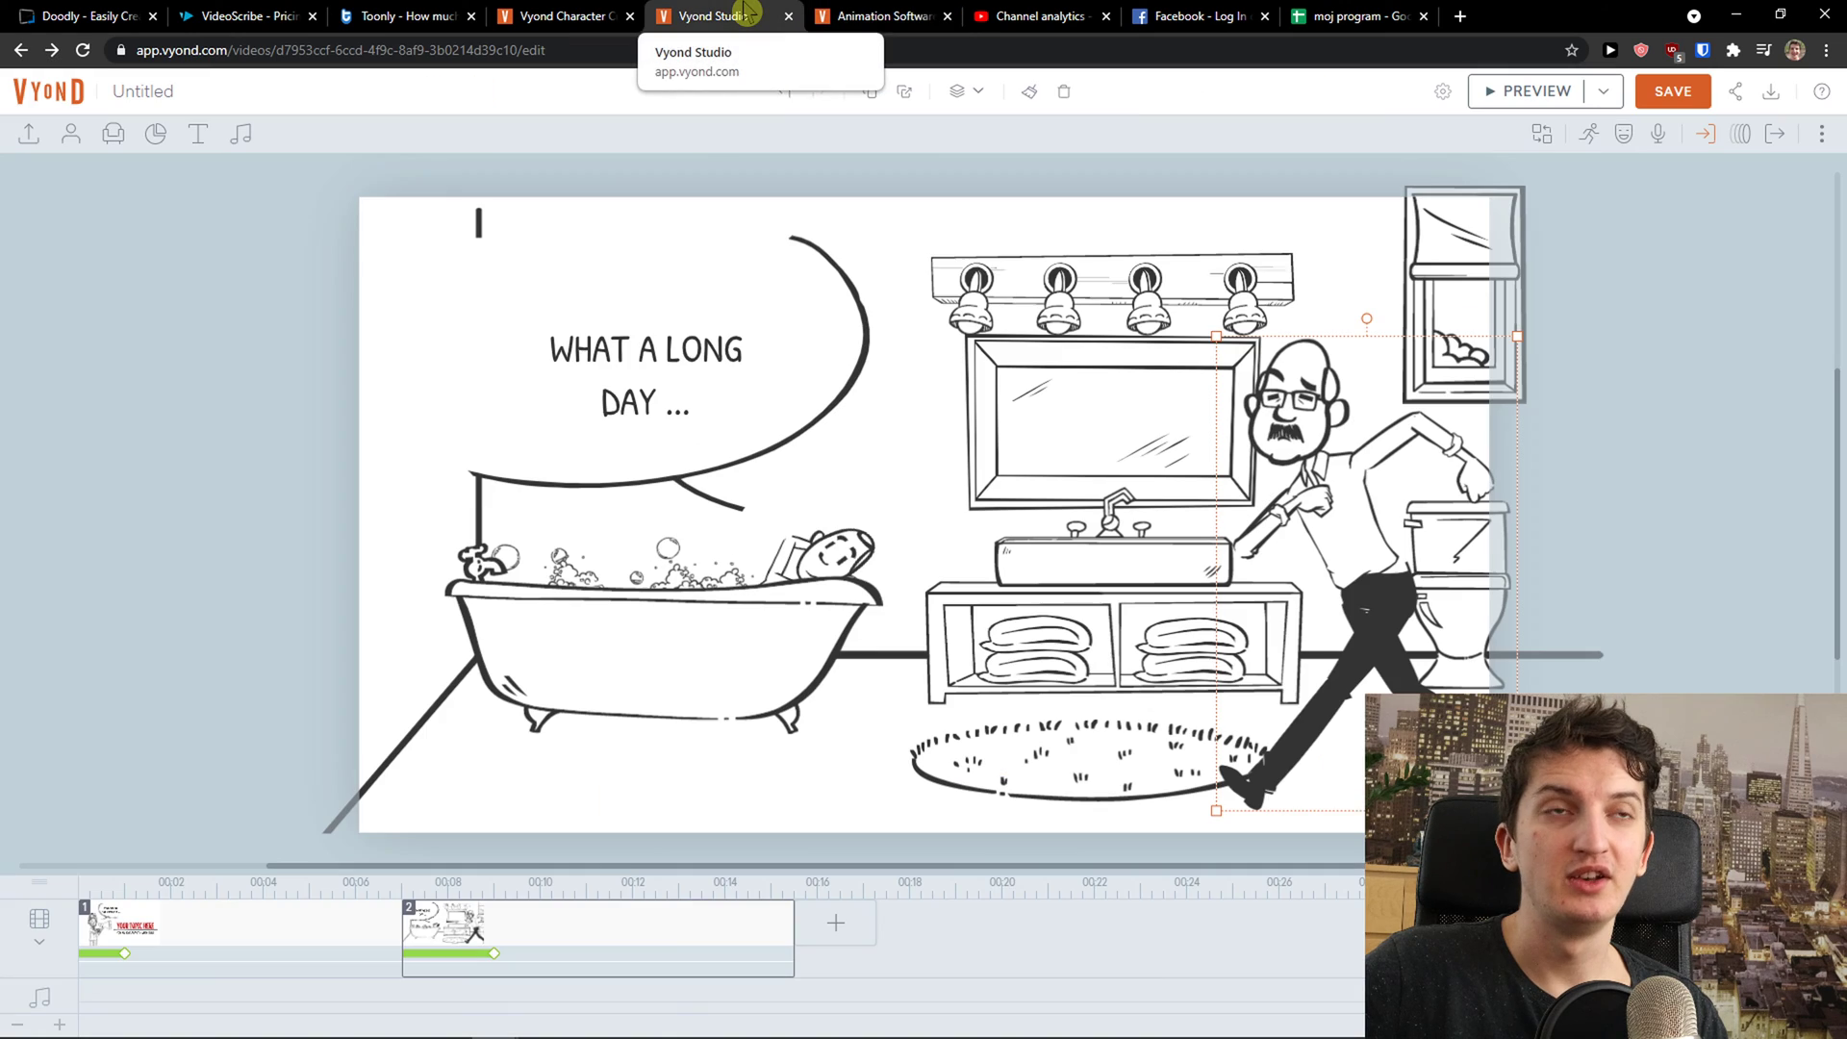
click(1328, 581)
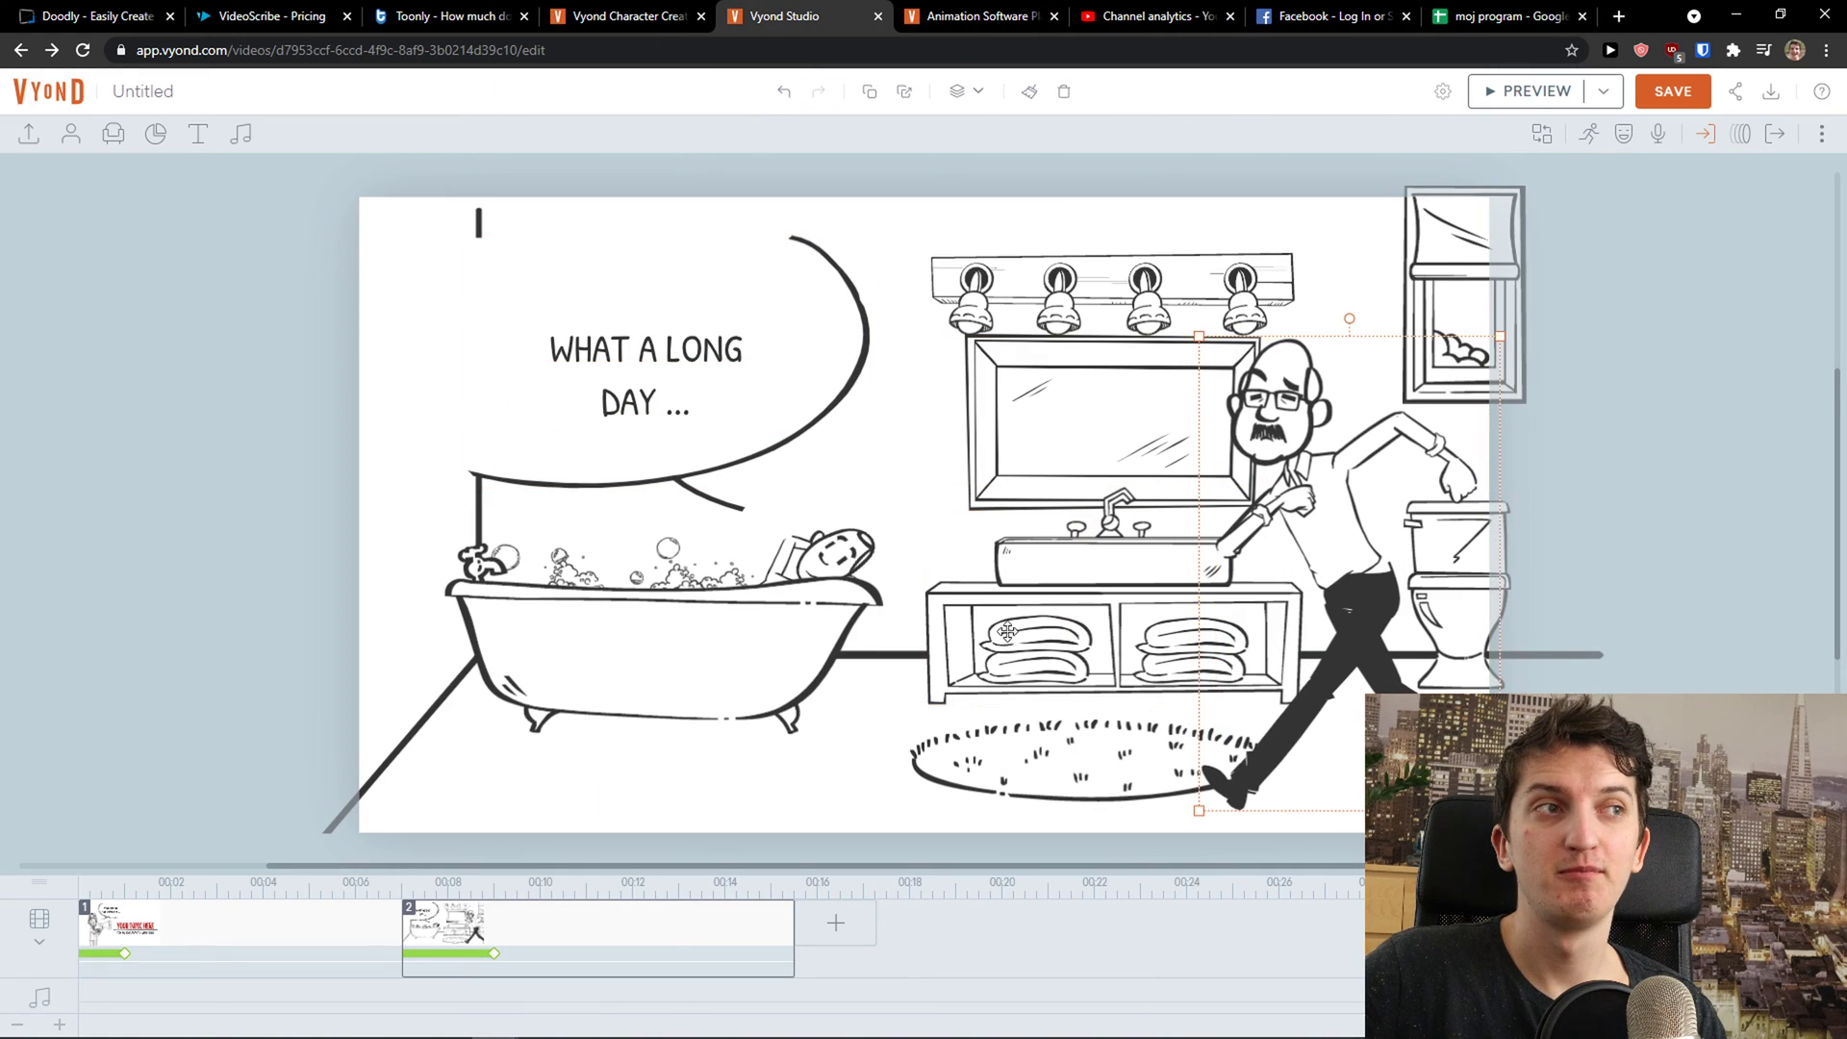
click(954, 640)
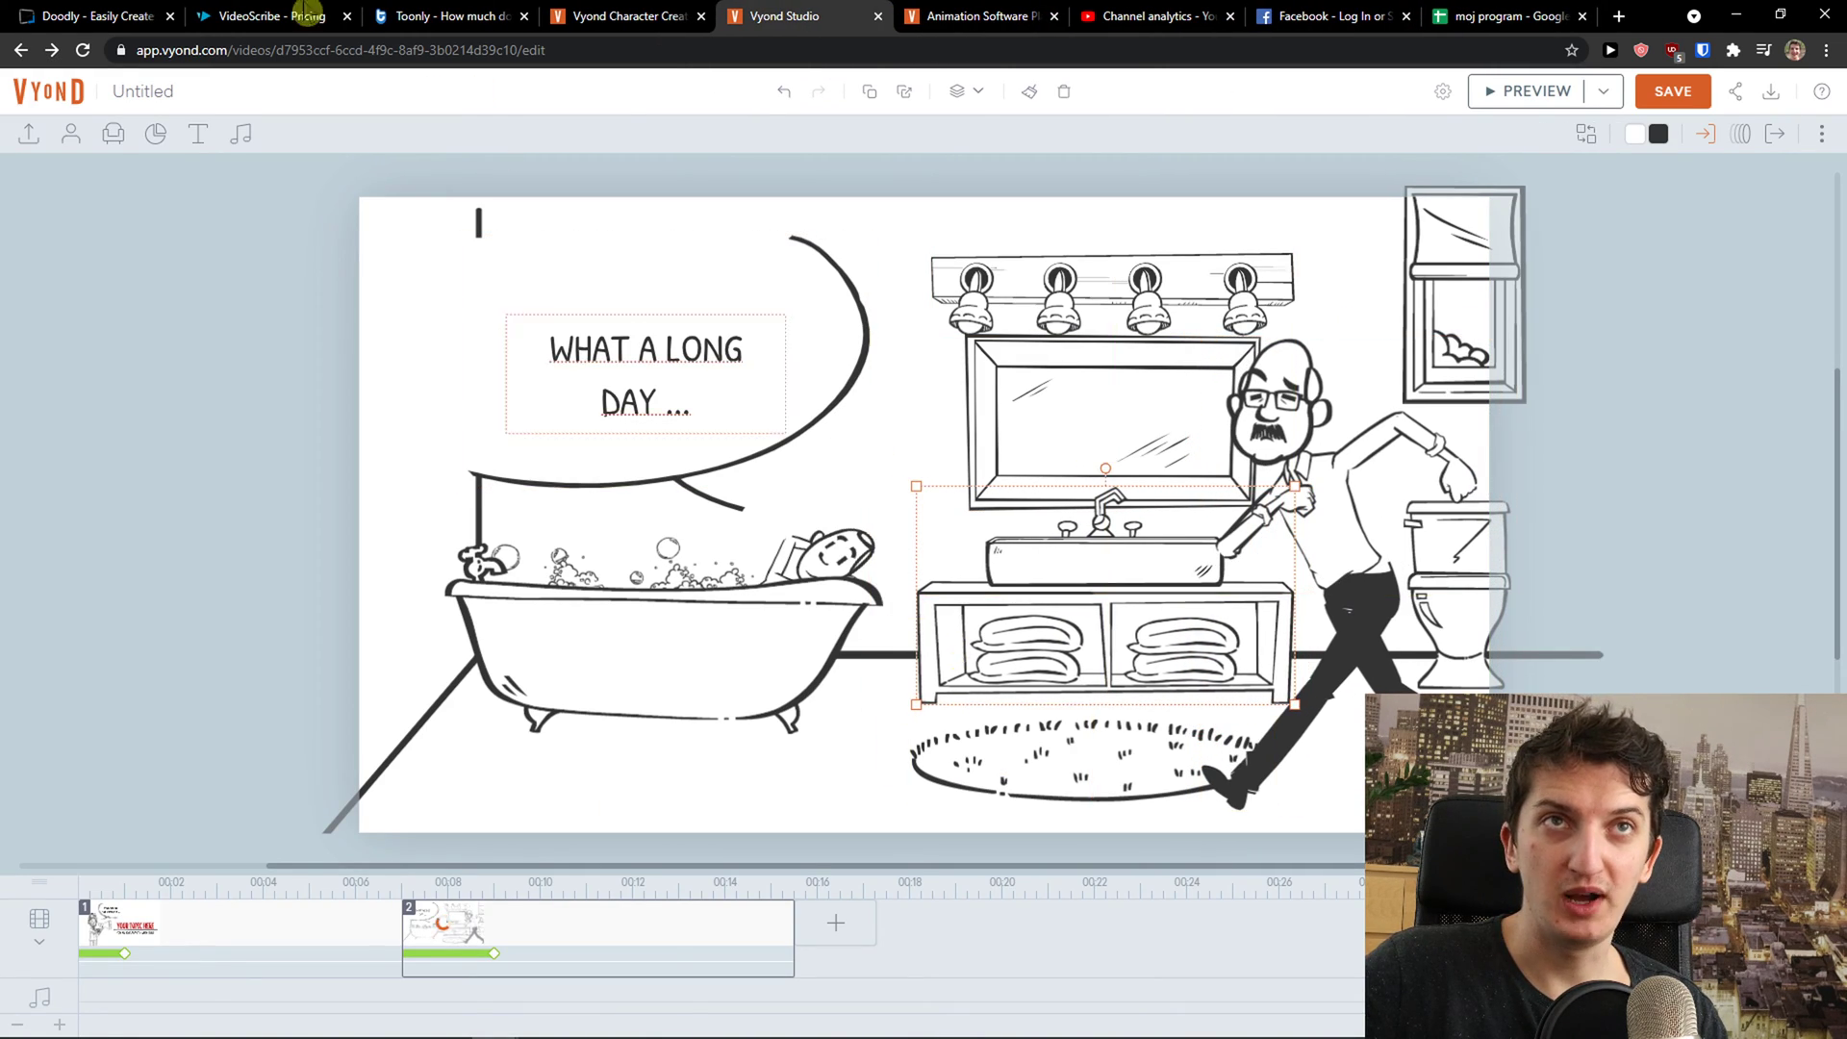
Glance over the VideoScribe and Doodly pricing pages, then bring the Doodly editor forward.
click(96, 15)
click(246, 13)
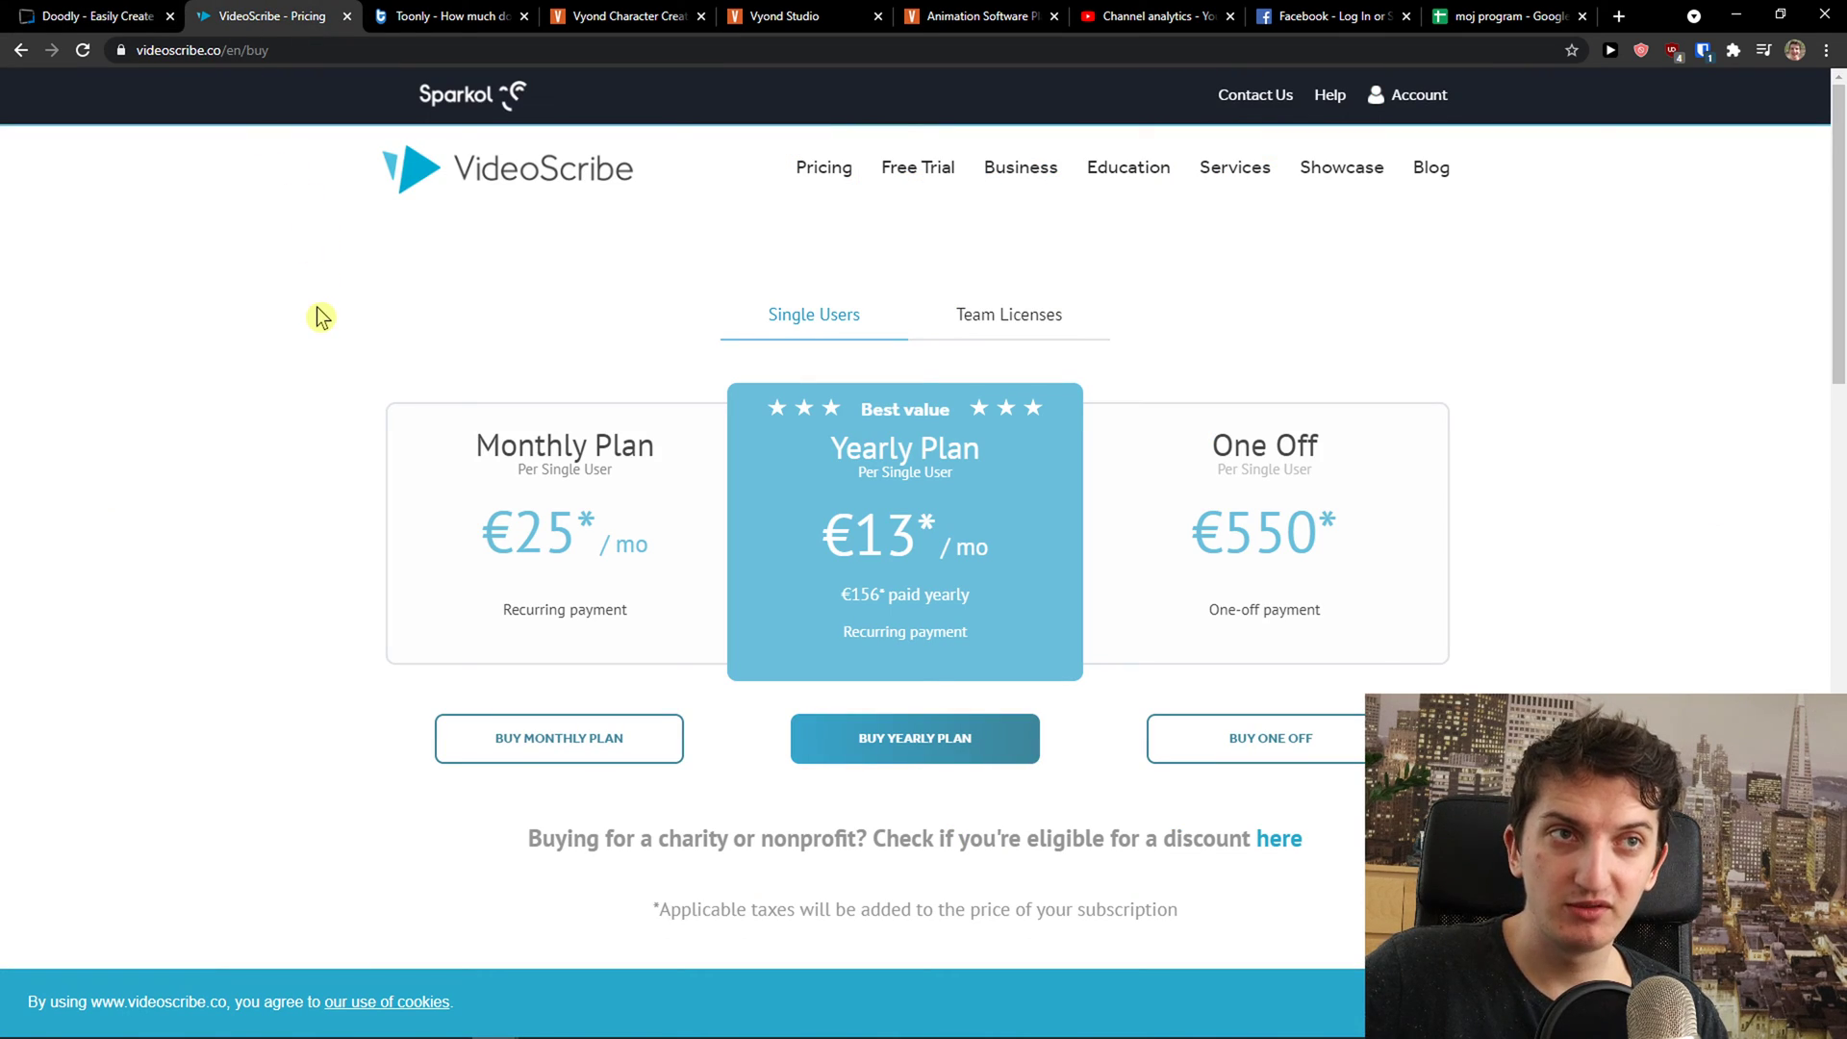
click(159, 14)
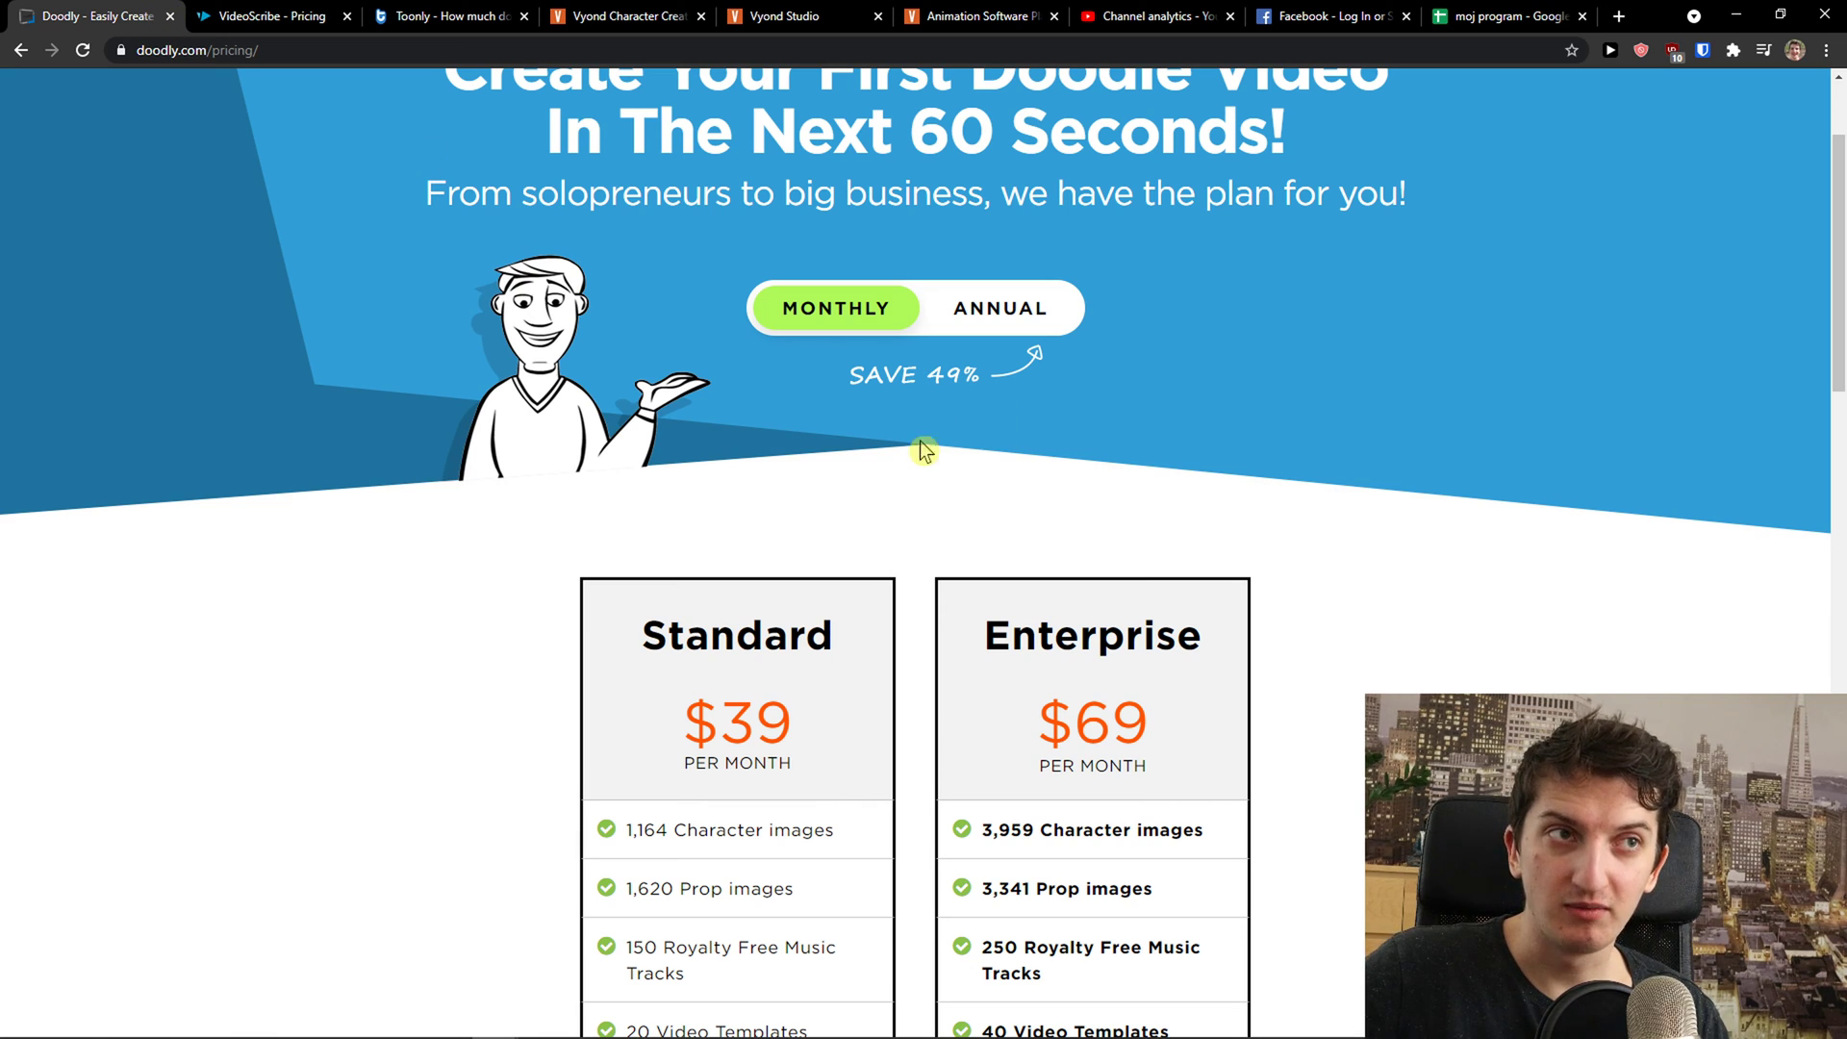
scroll(923, 465, down, 1)
scroll(921, 467, up, 1)
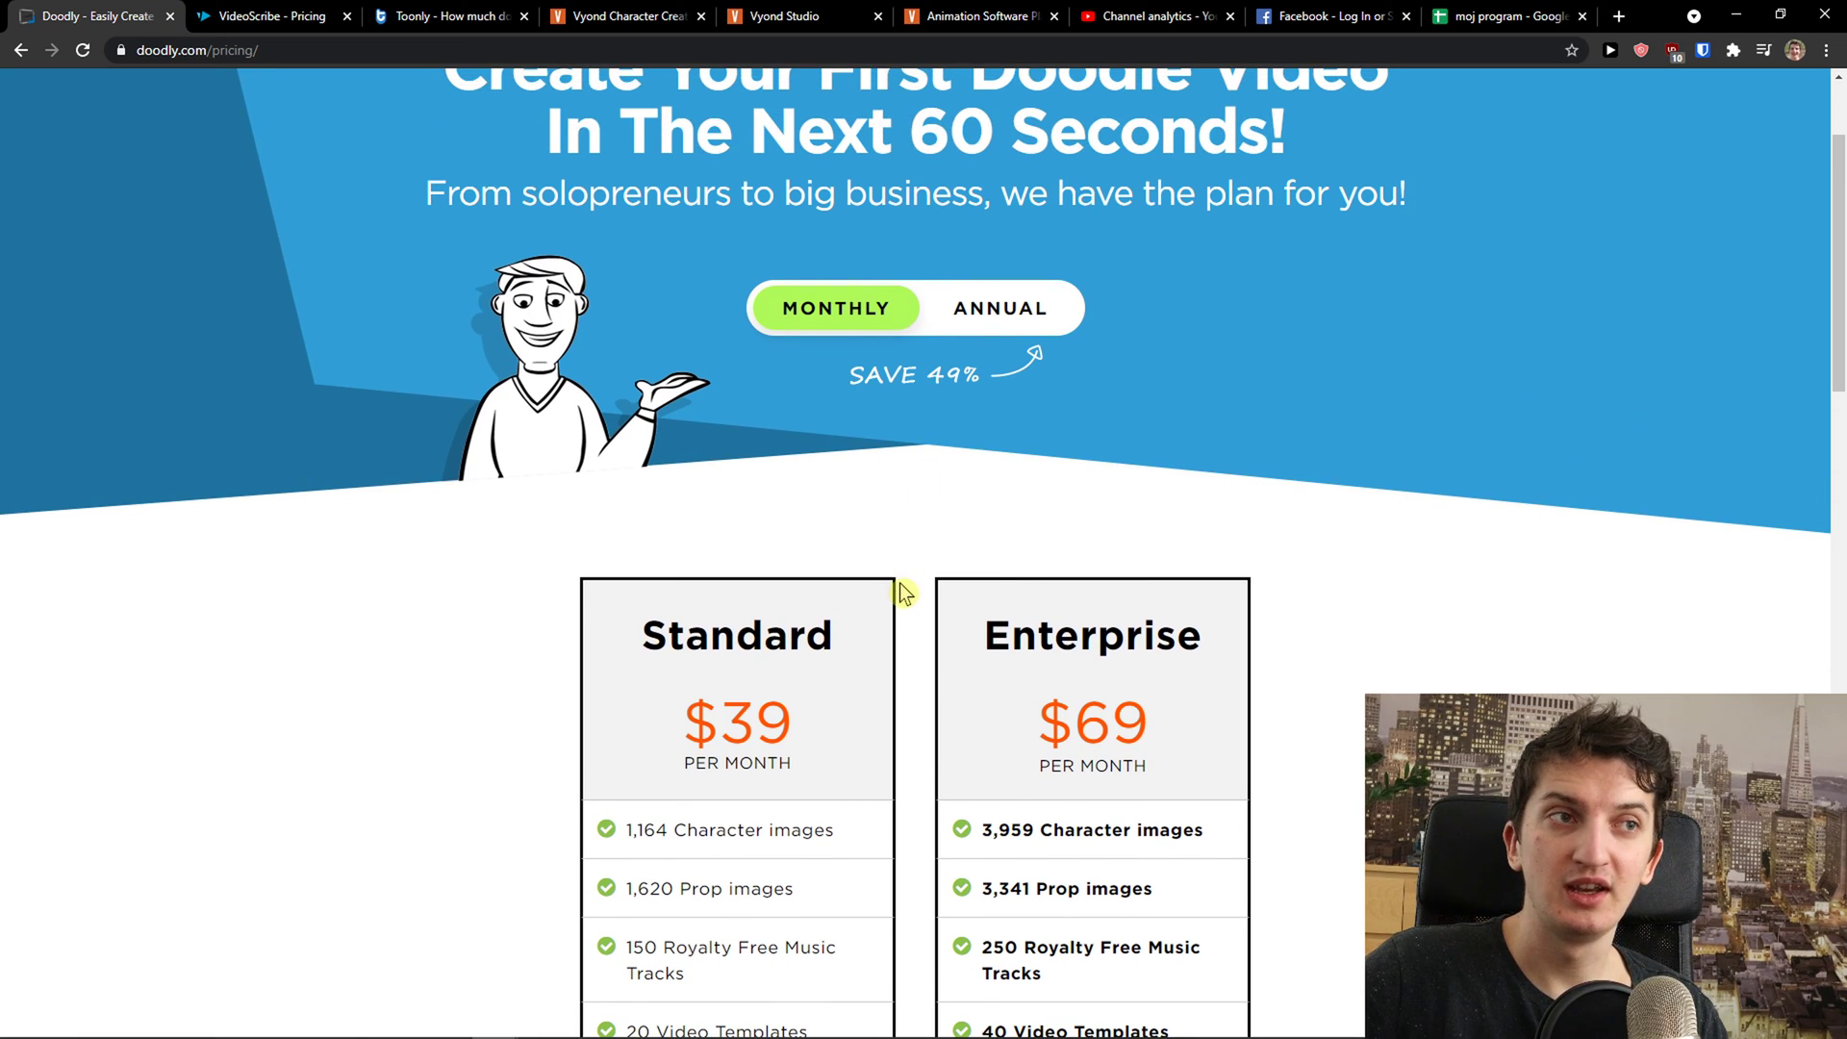
scroll(898, 582, down, 2)
mouse_move(563, 1027)
click(733, 1023)
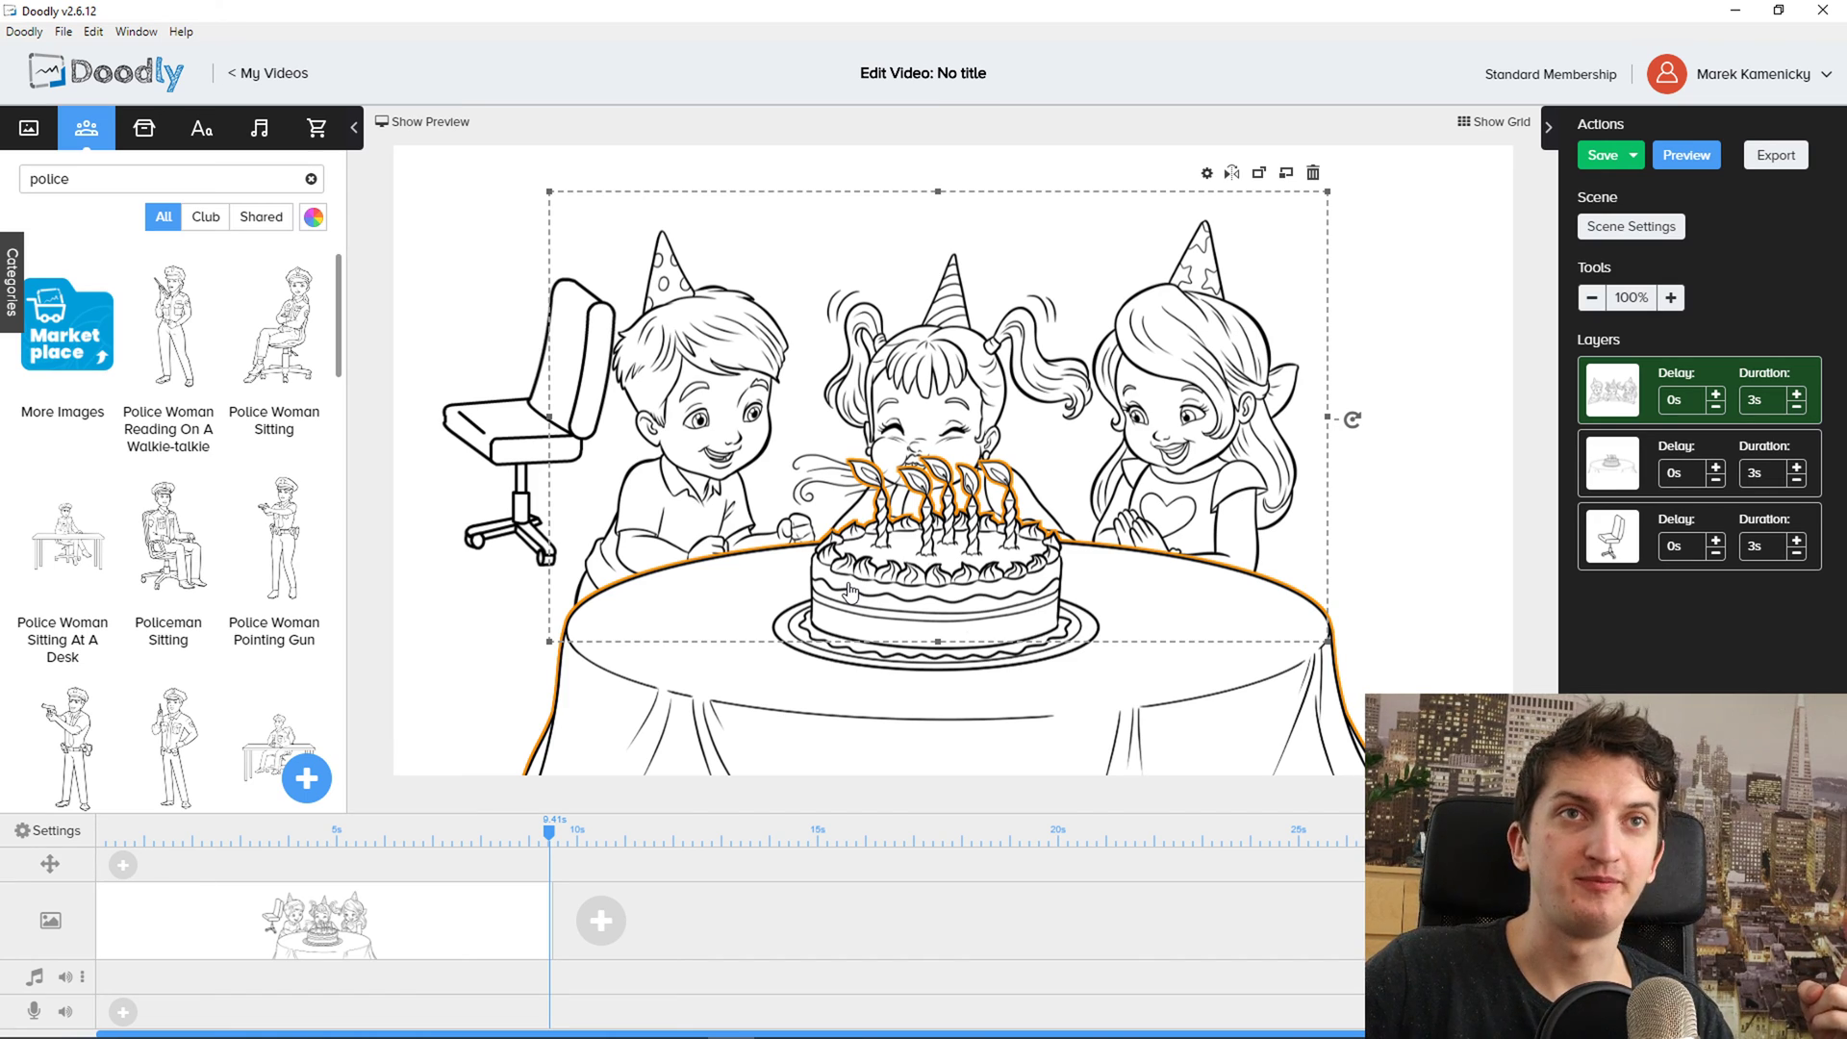
Show the chair props in colour and pick locked Chair 1, raising the $67 Rainbow Addon offer.
click(144, 128)
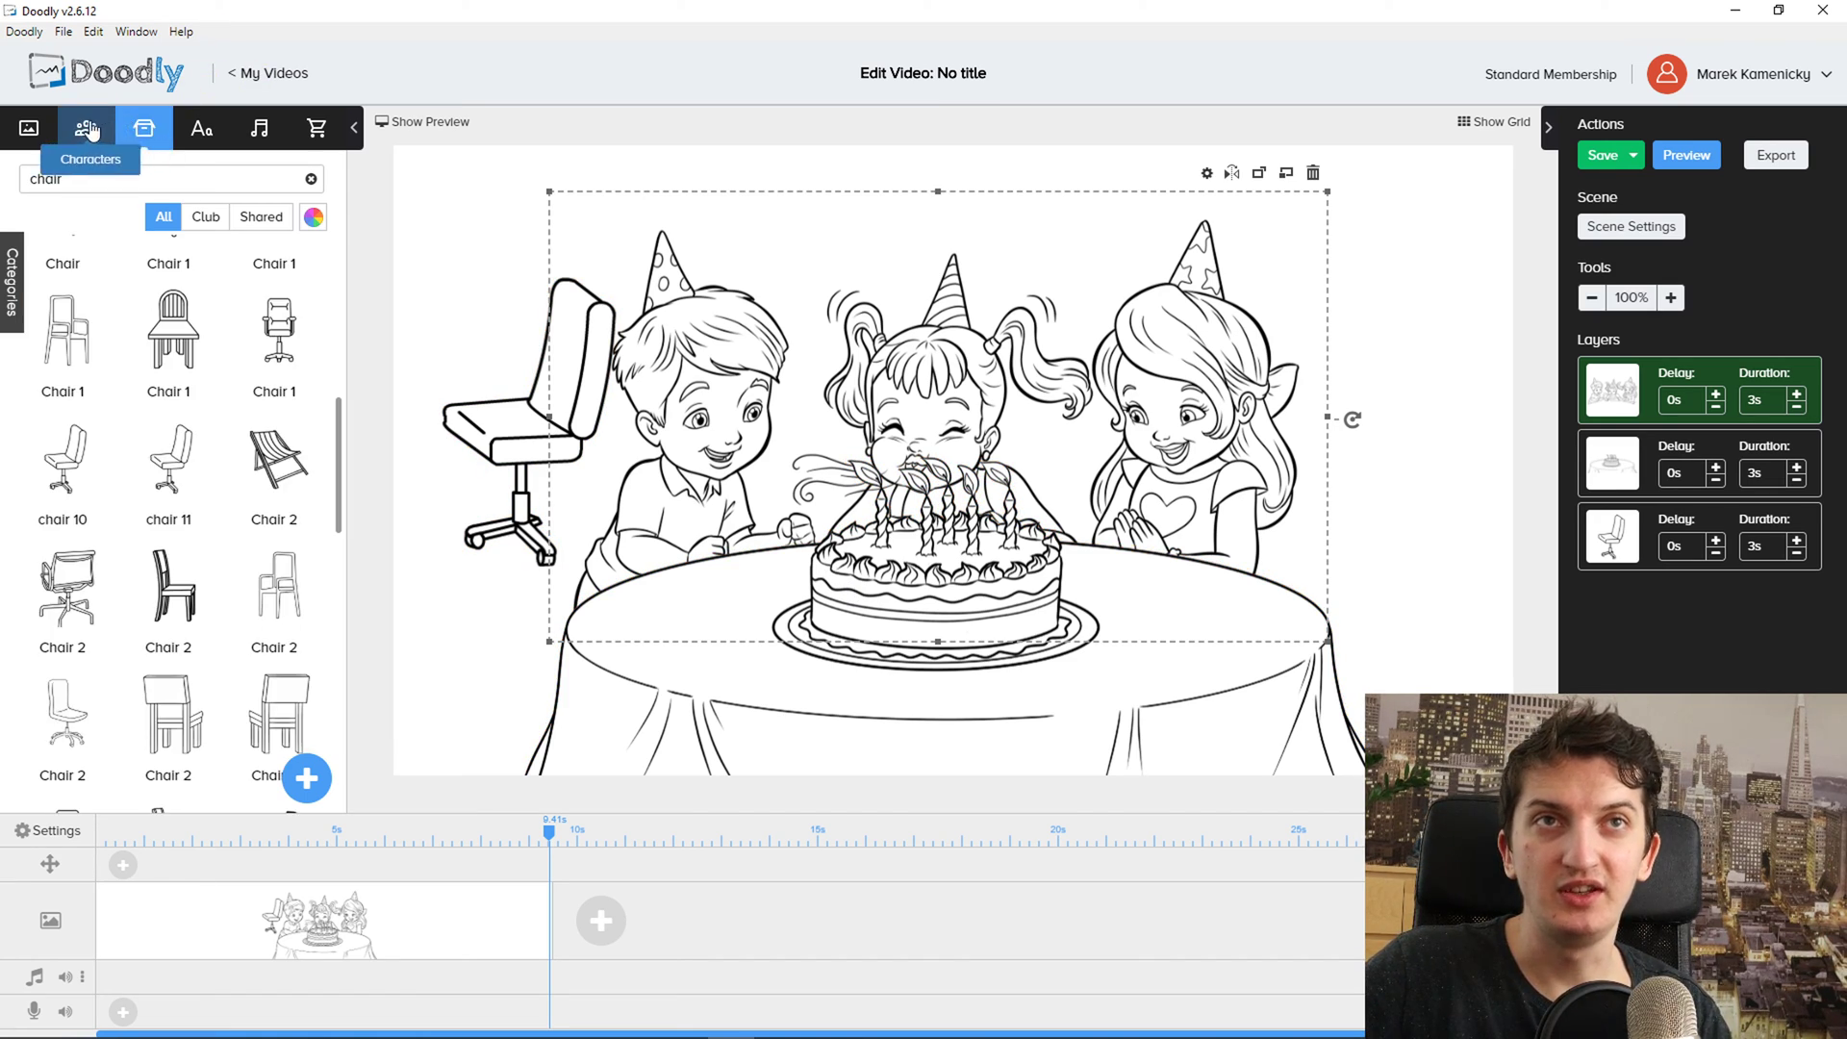
click(310, 217)
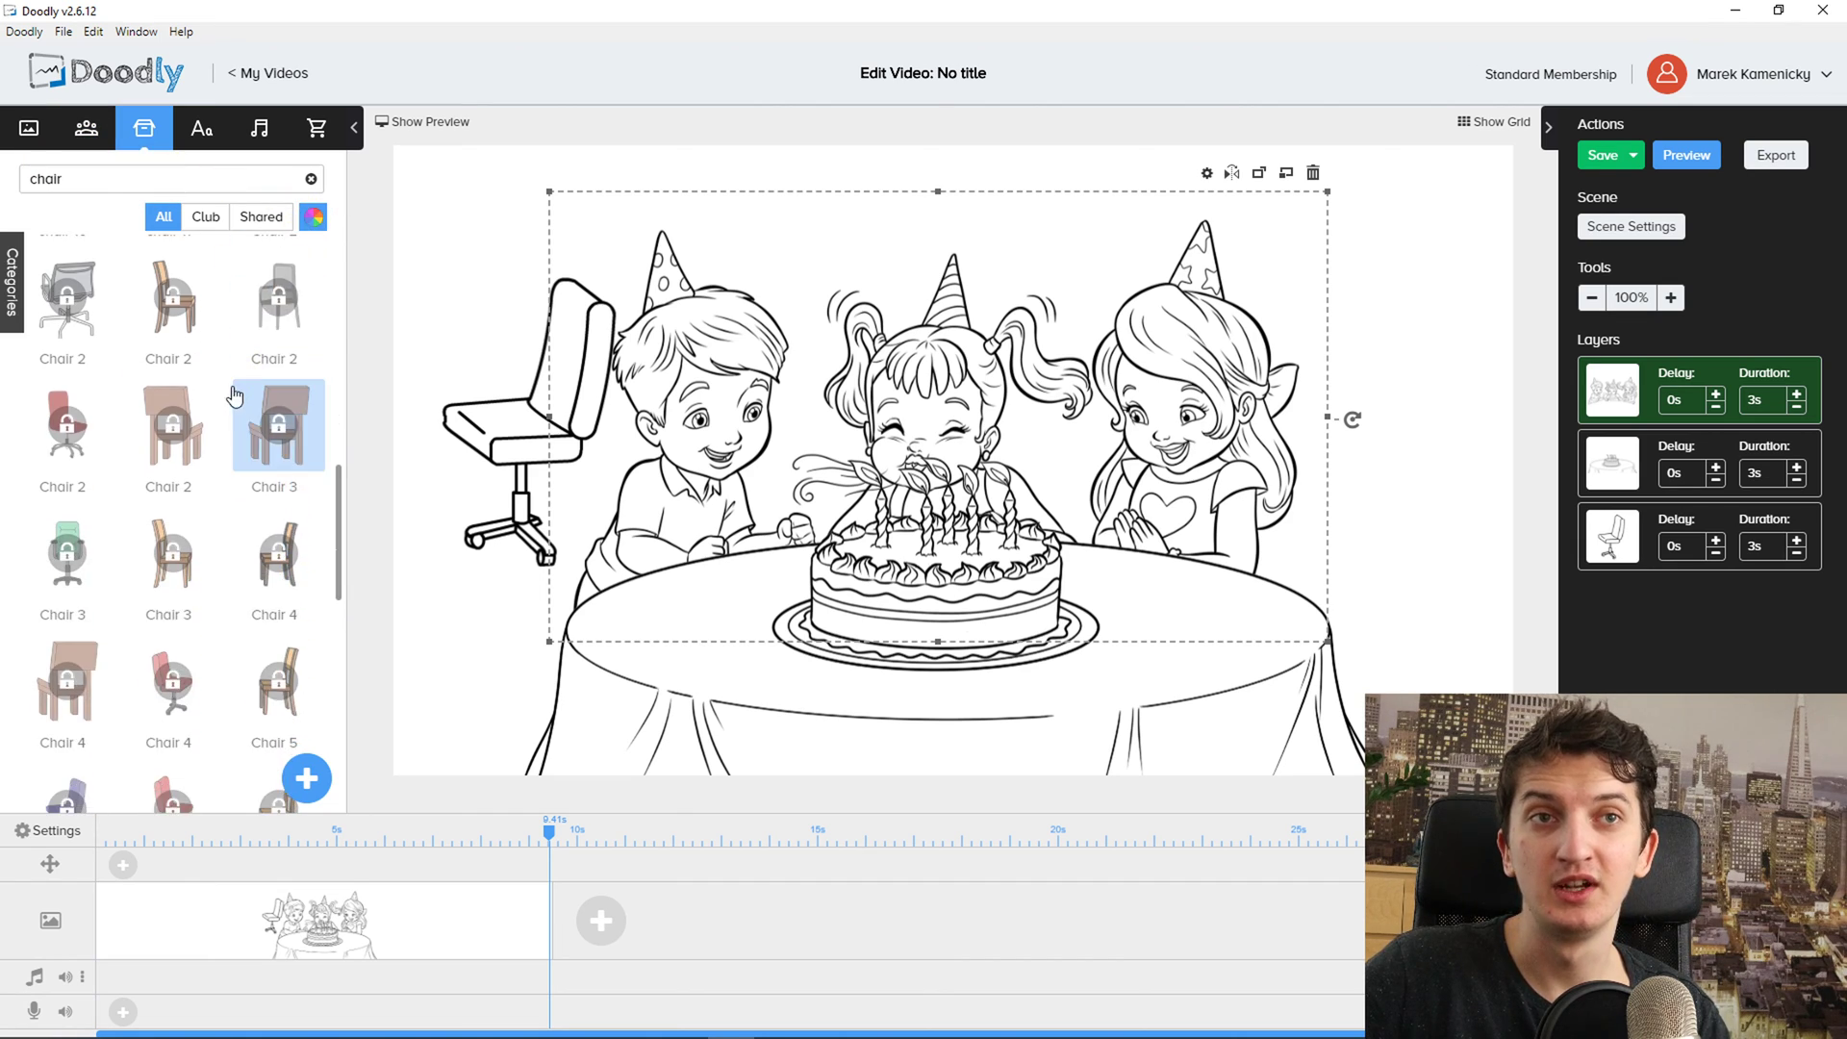
click(273, 345)
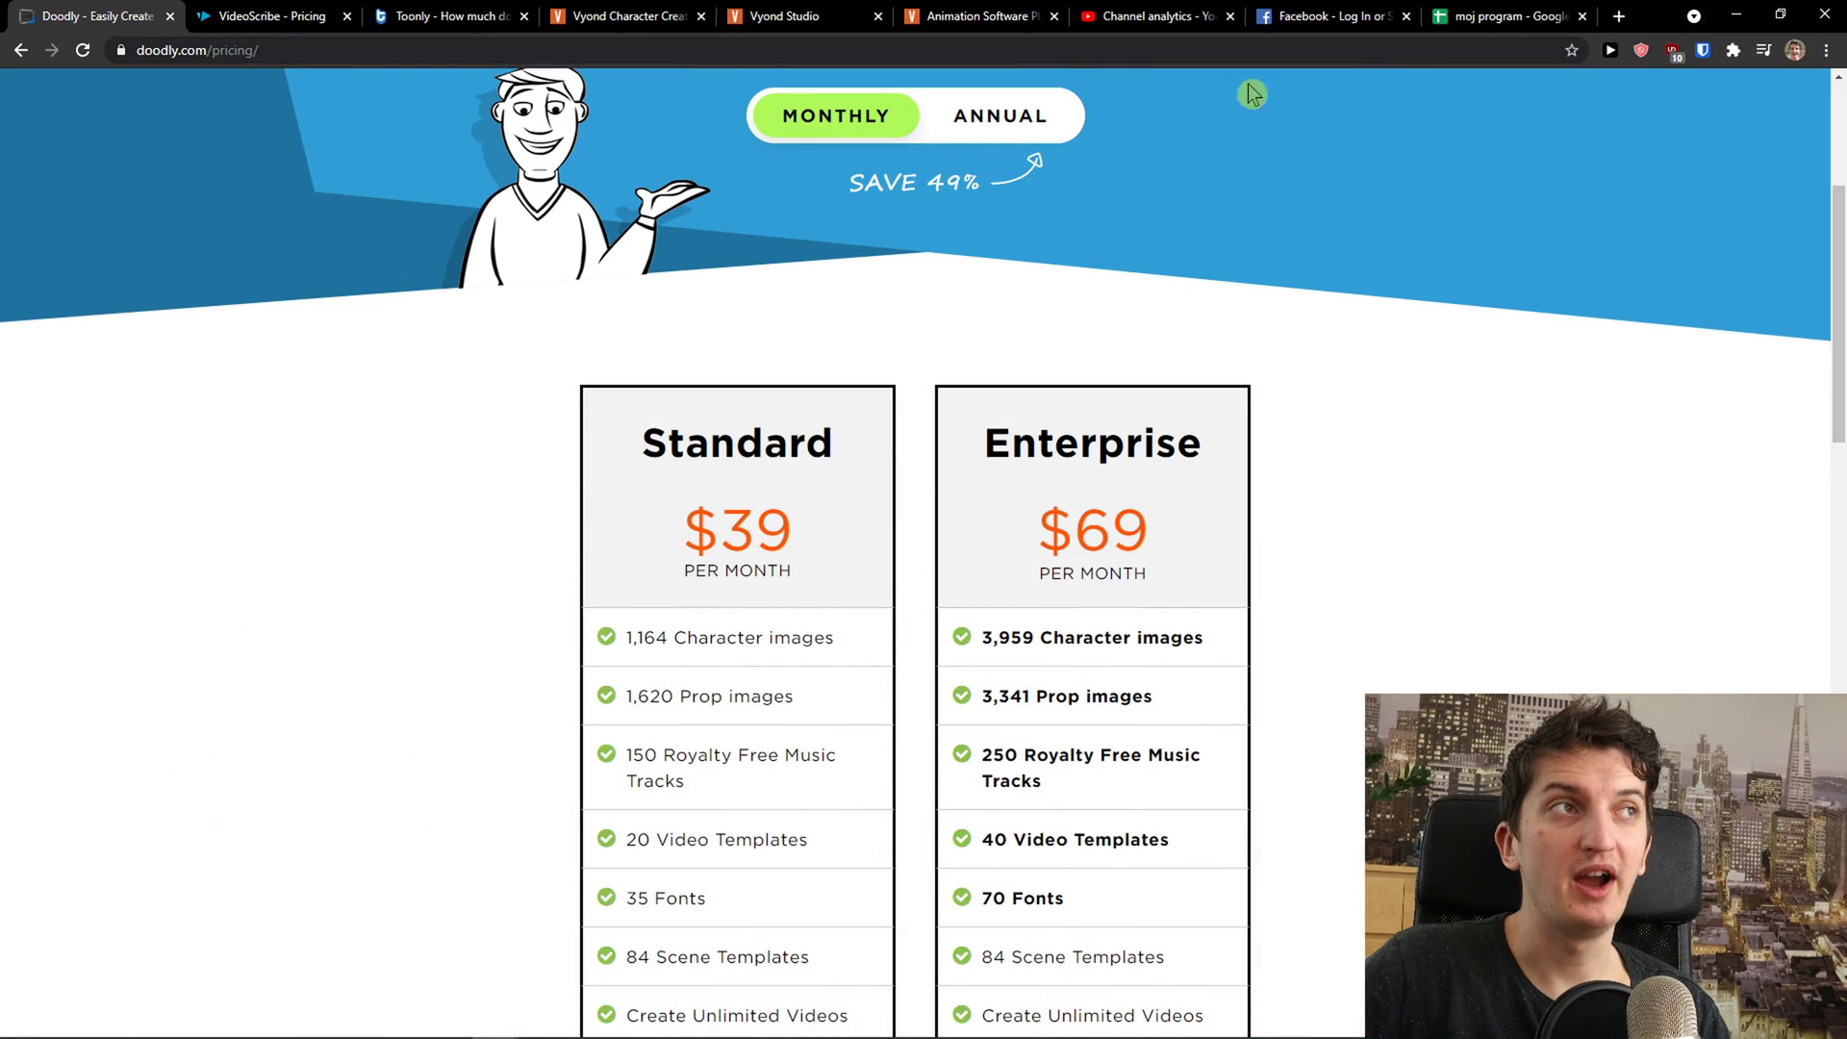
Close the addon offer and compare VideoScribe team licences with single-user plans (€25, €13, €550).
click(325, 13)
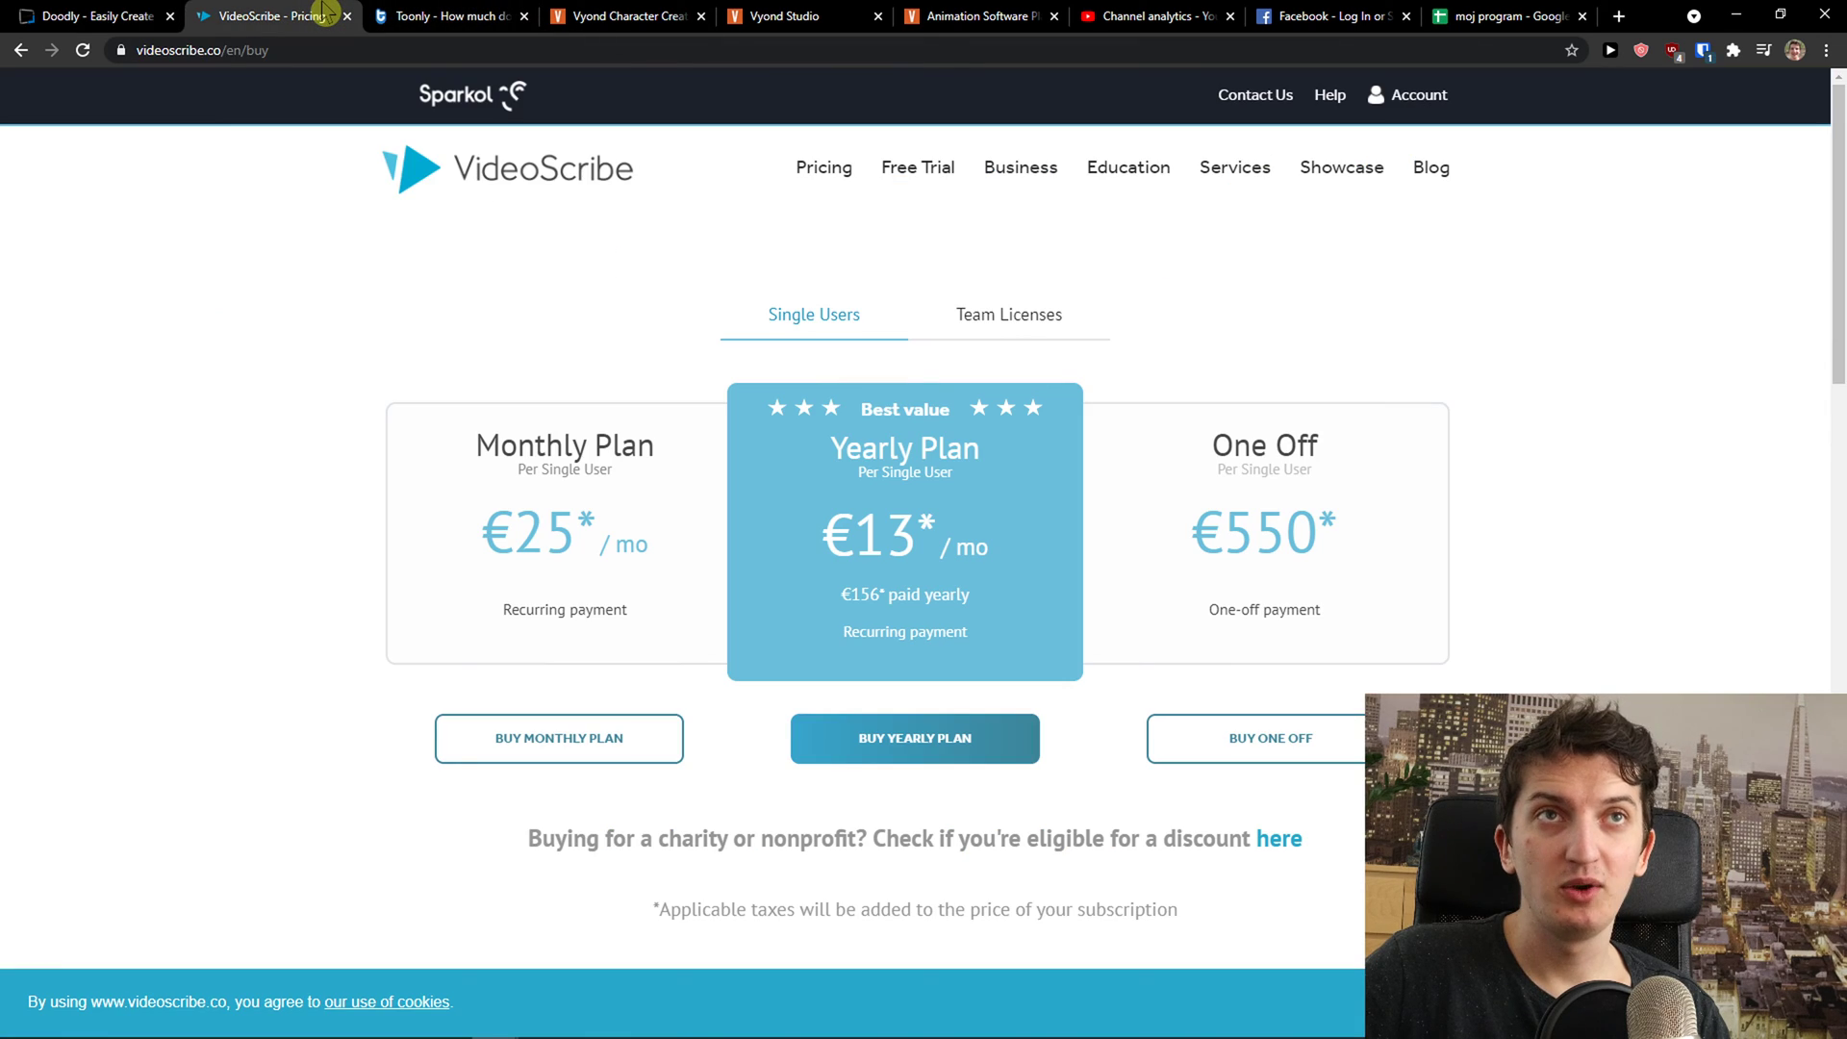
click(96, 15)
click(255, 15)
click(990, 326)
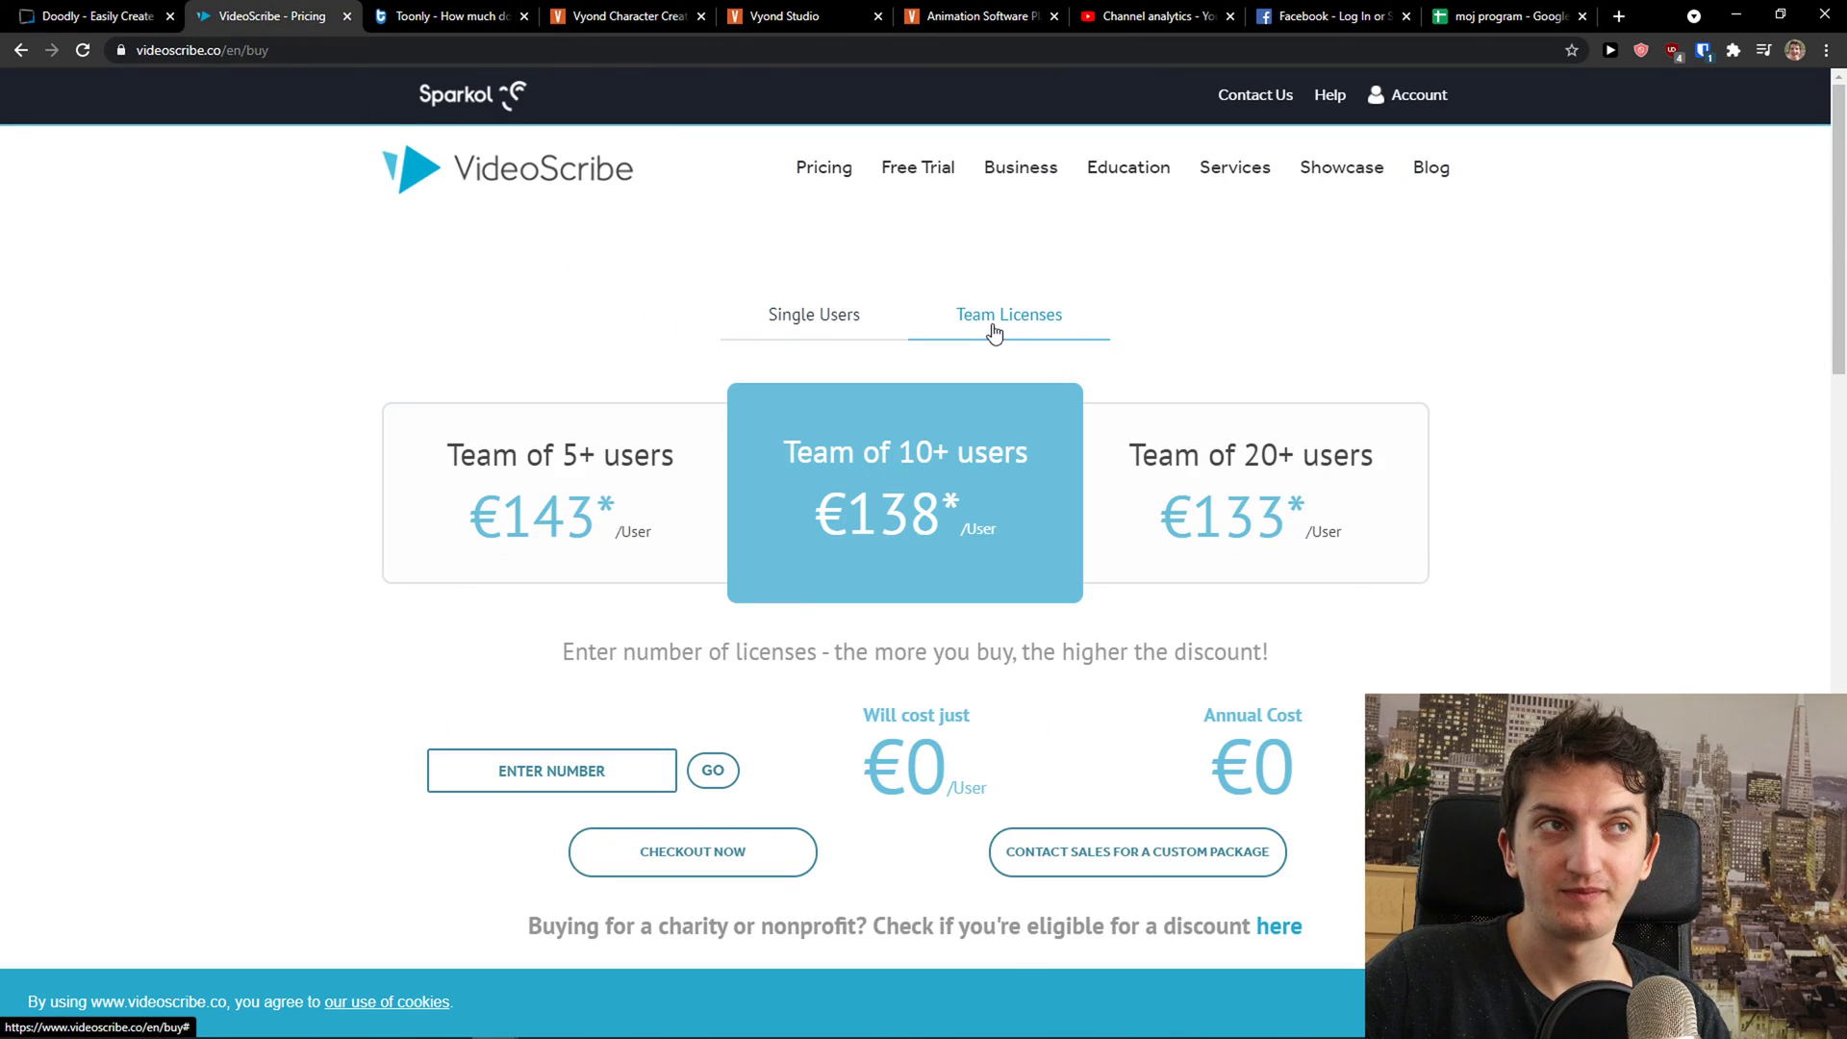
click(878, 313)
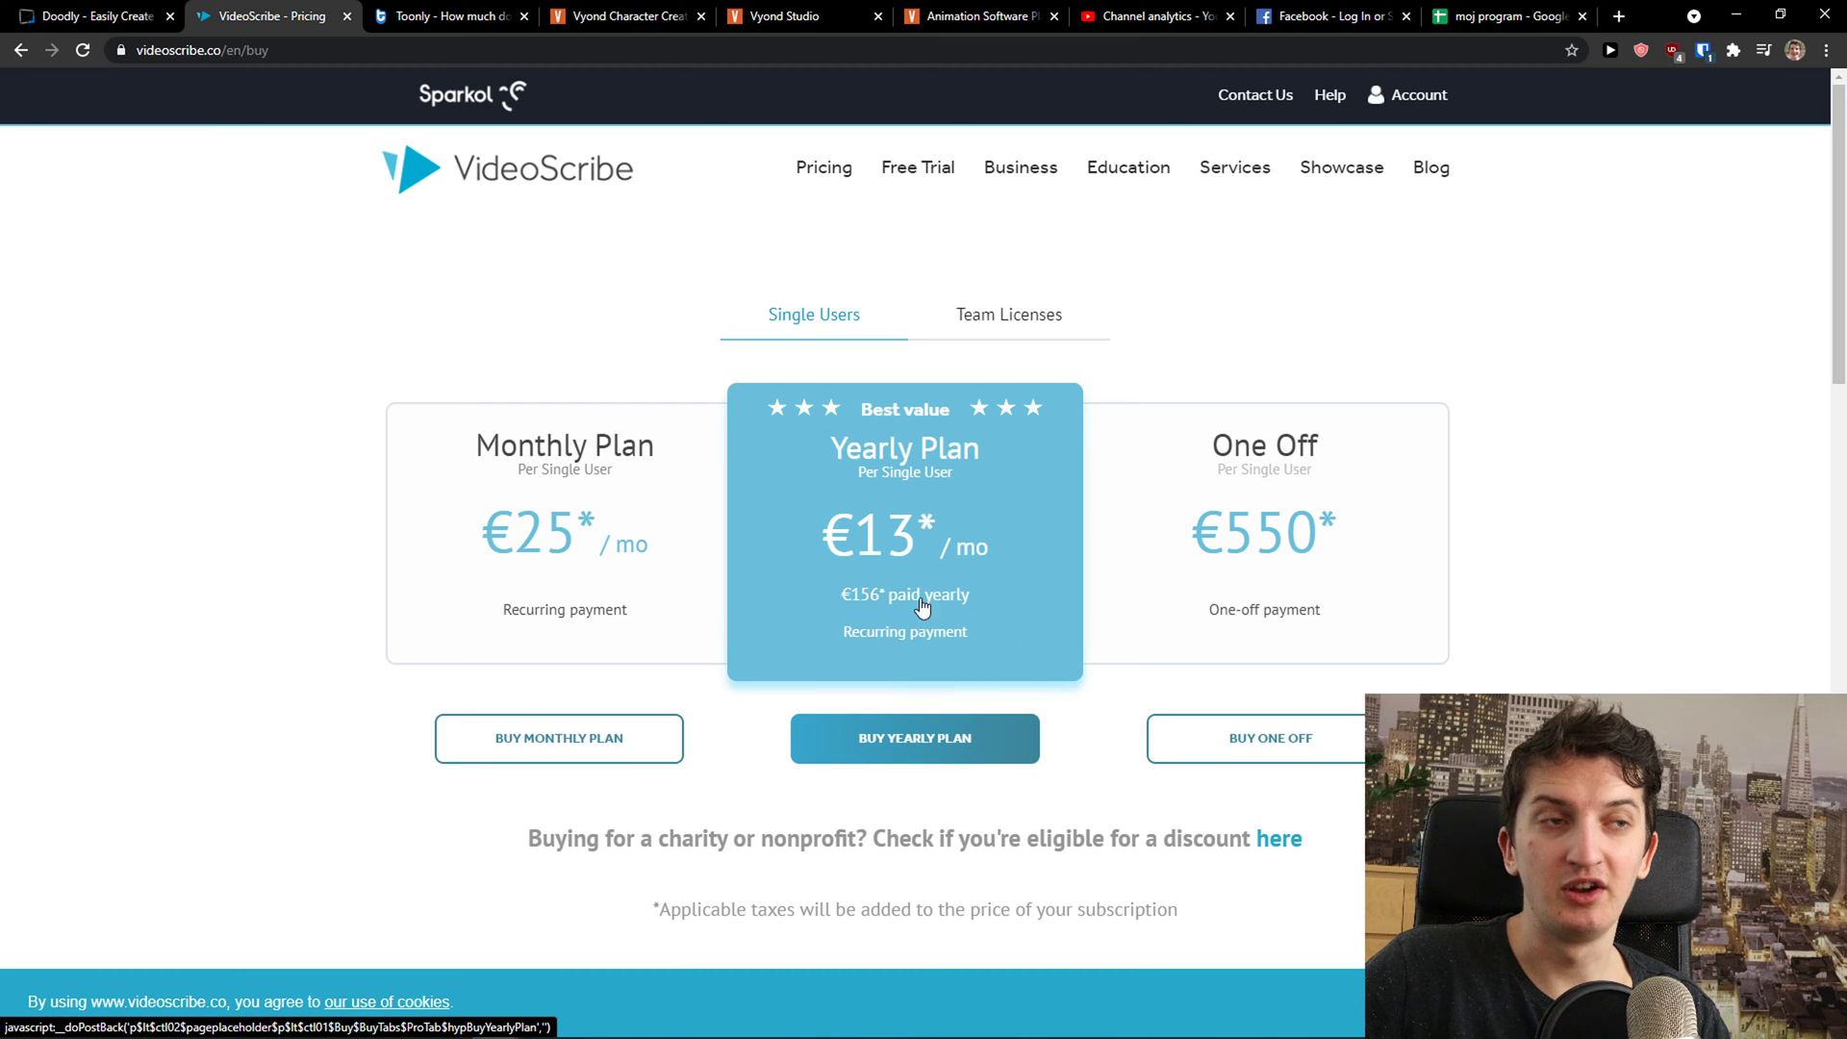
mouse_move(682, 1034)
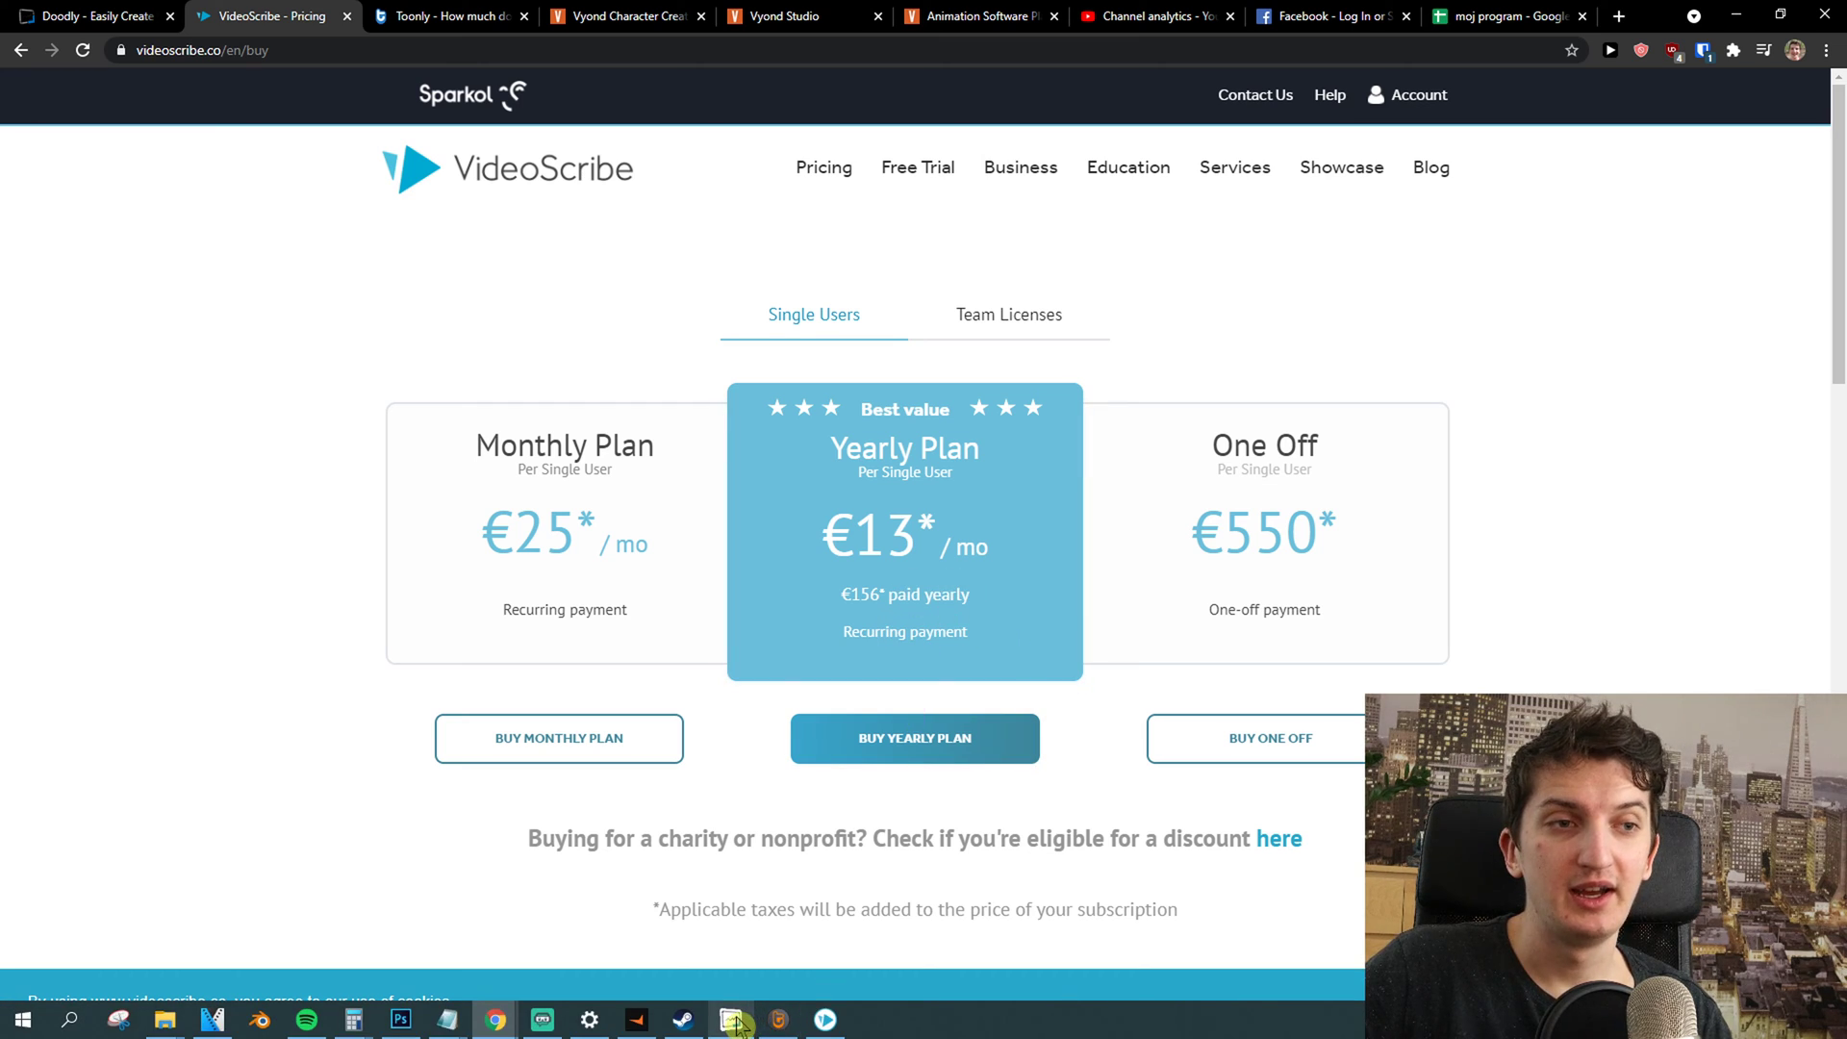
click(825, 1019)
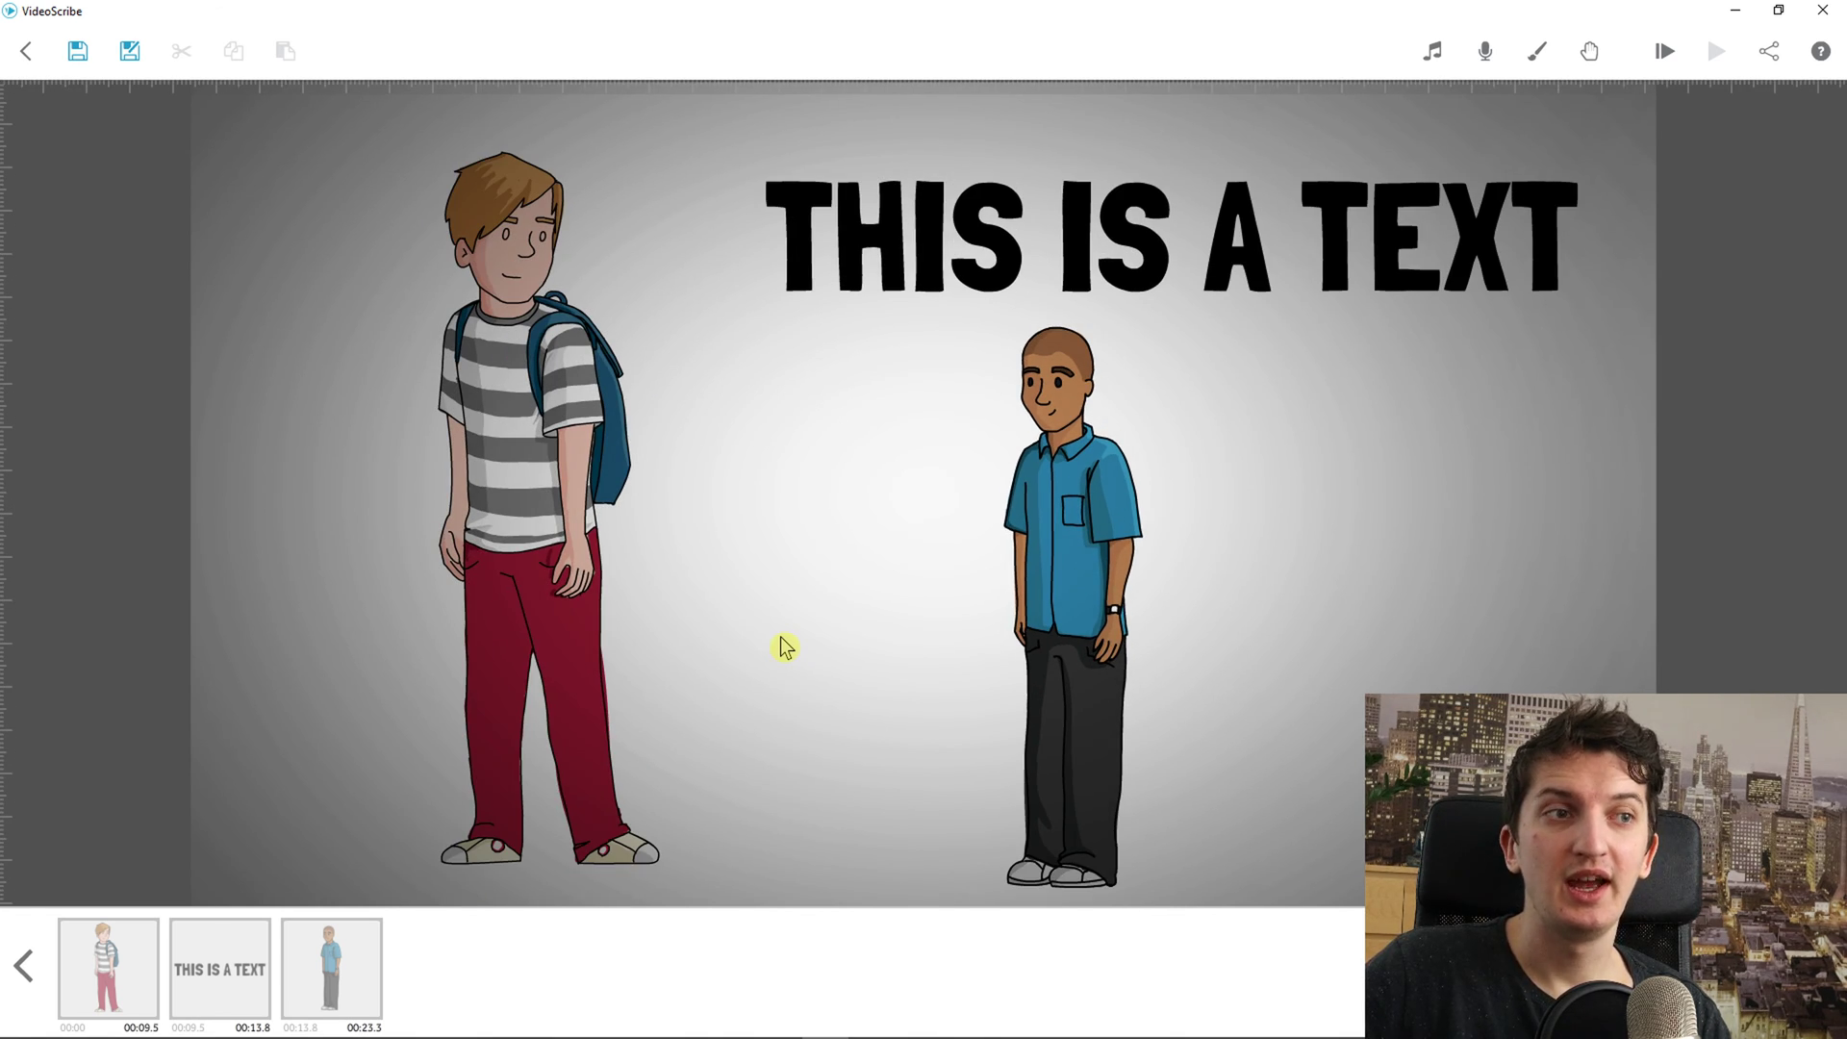
click(154, 980)
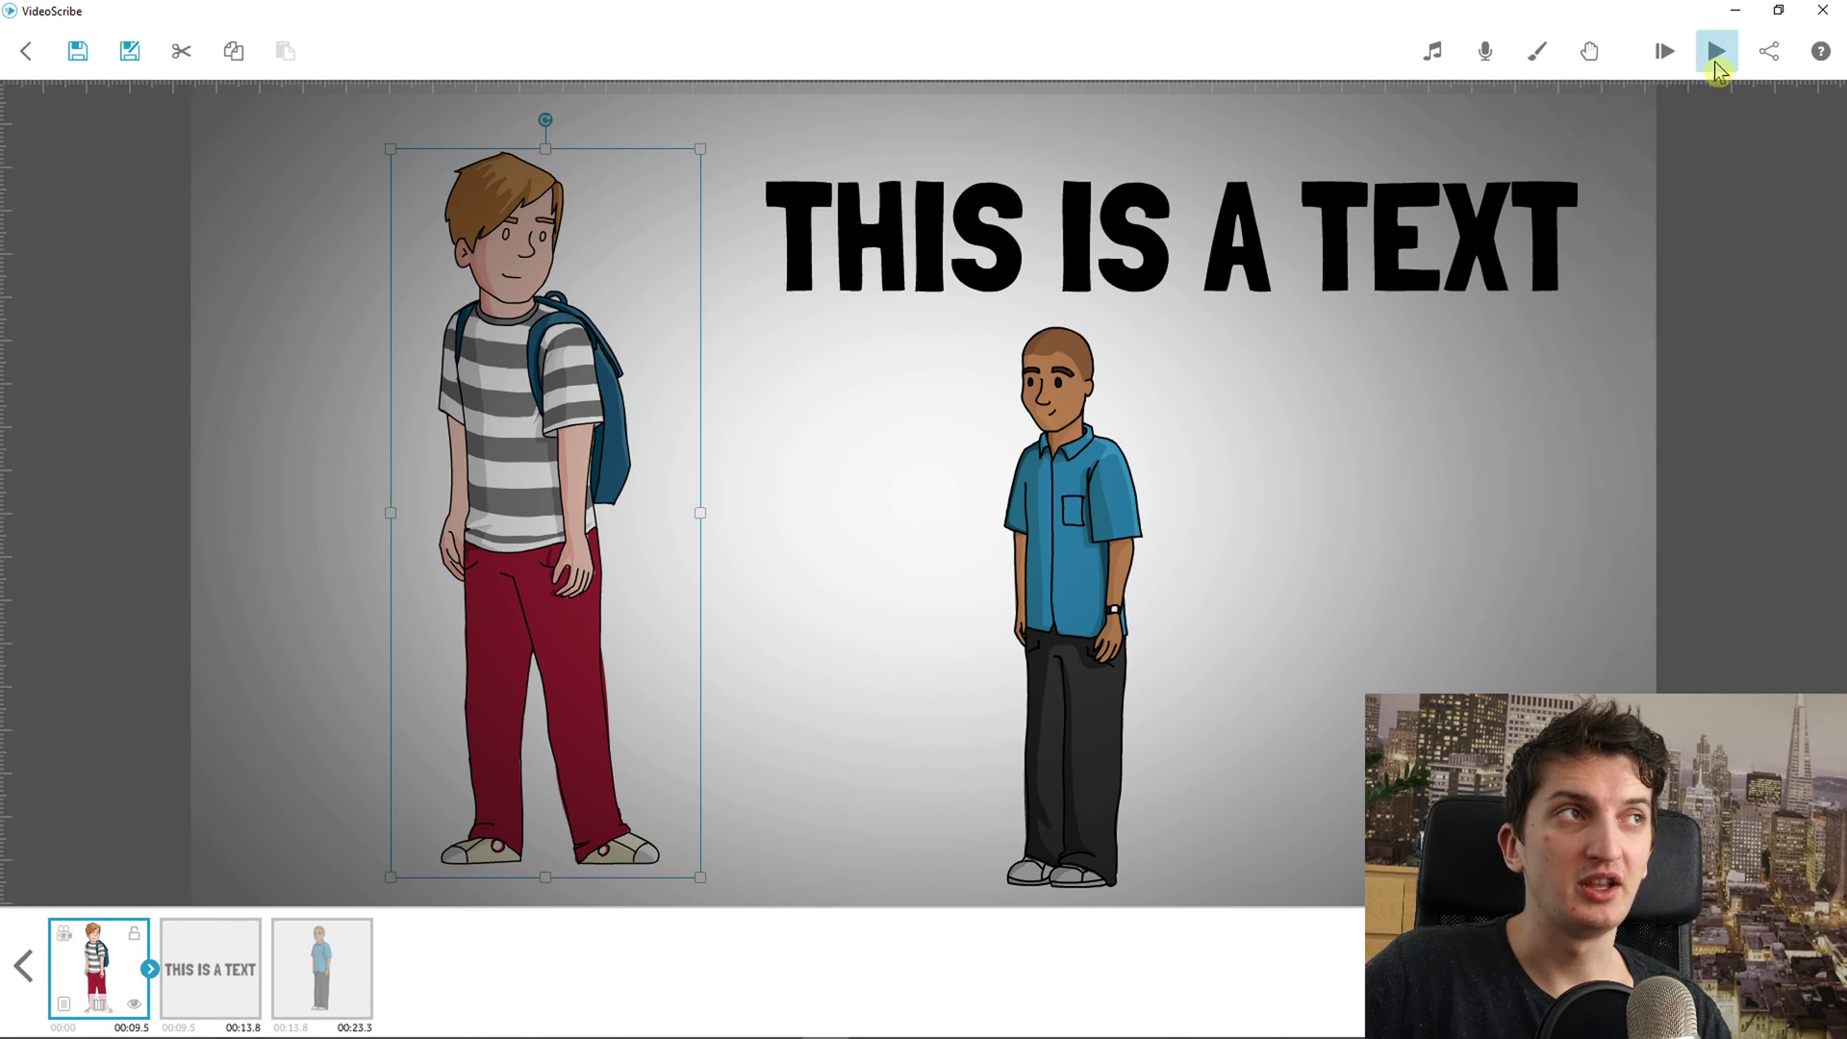
click(1716, 52)
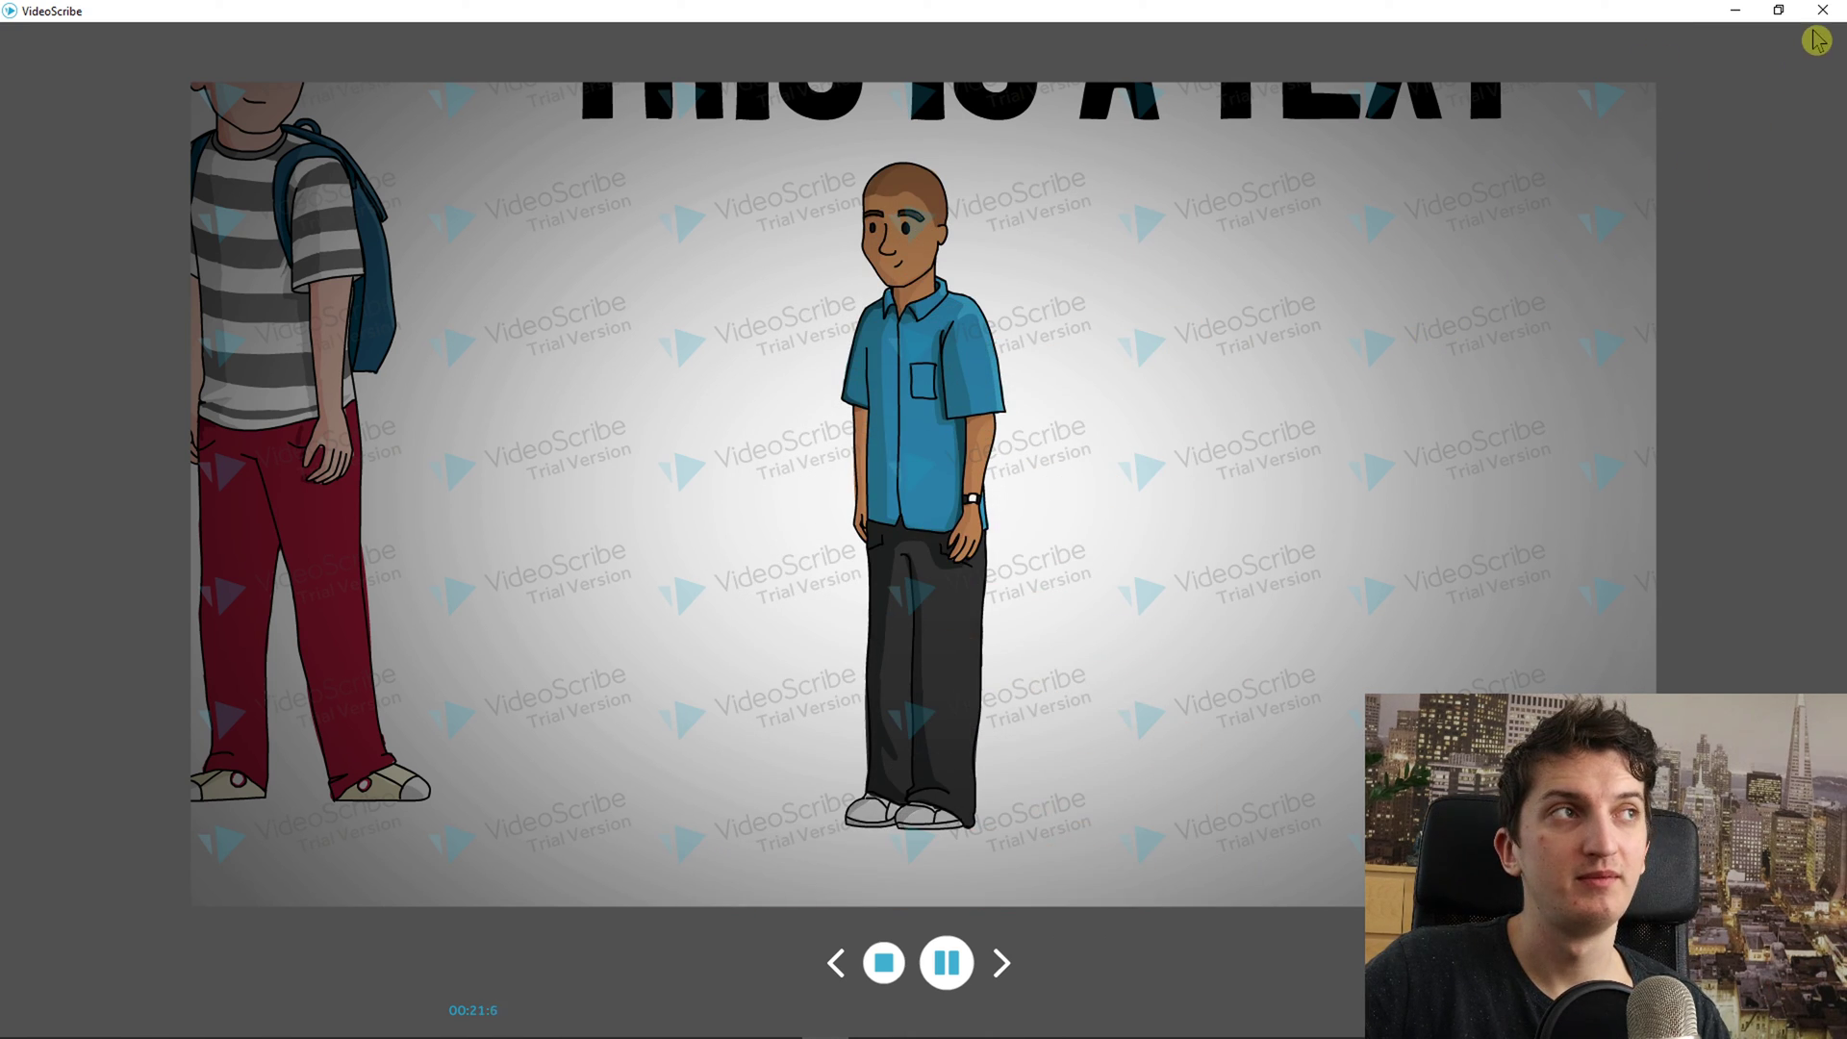
click(884, 962)
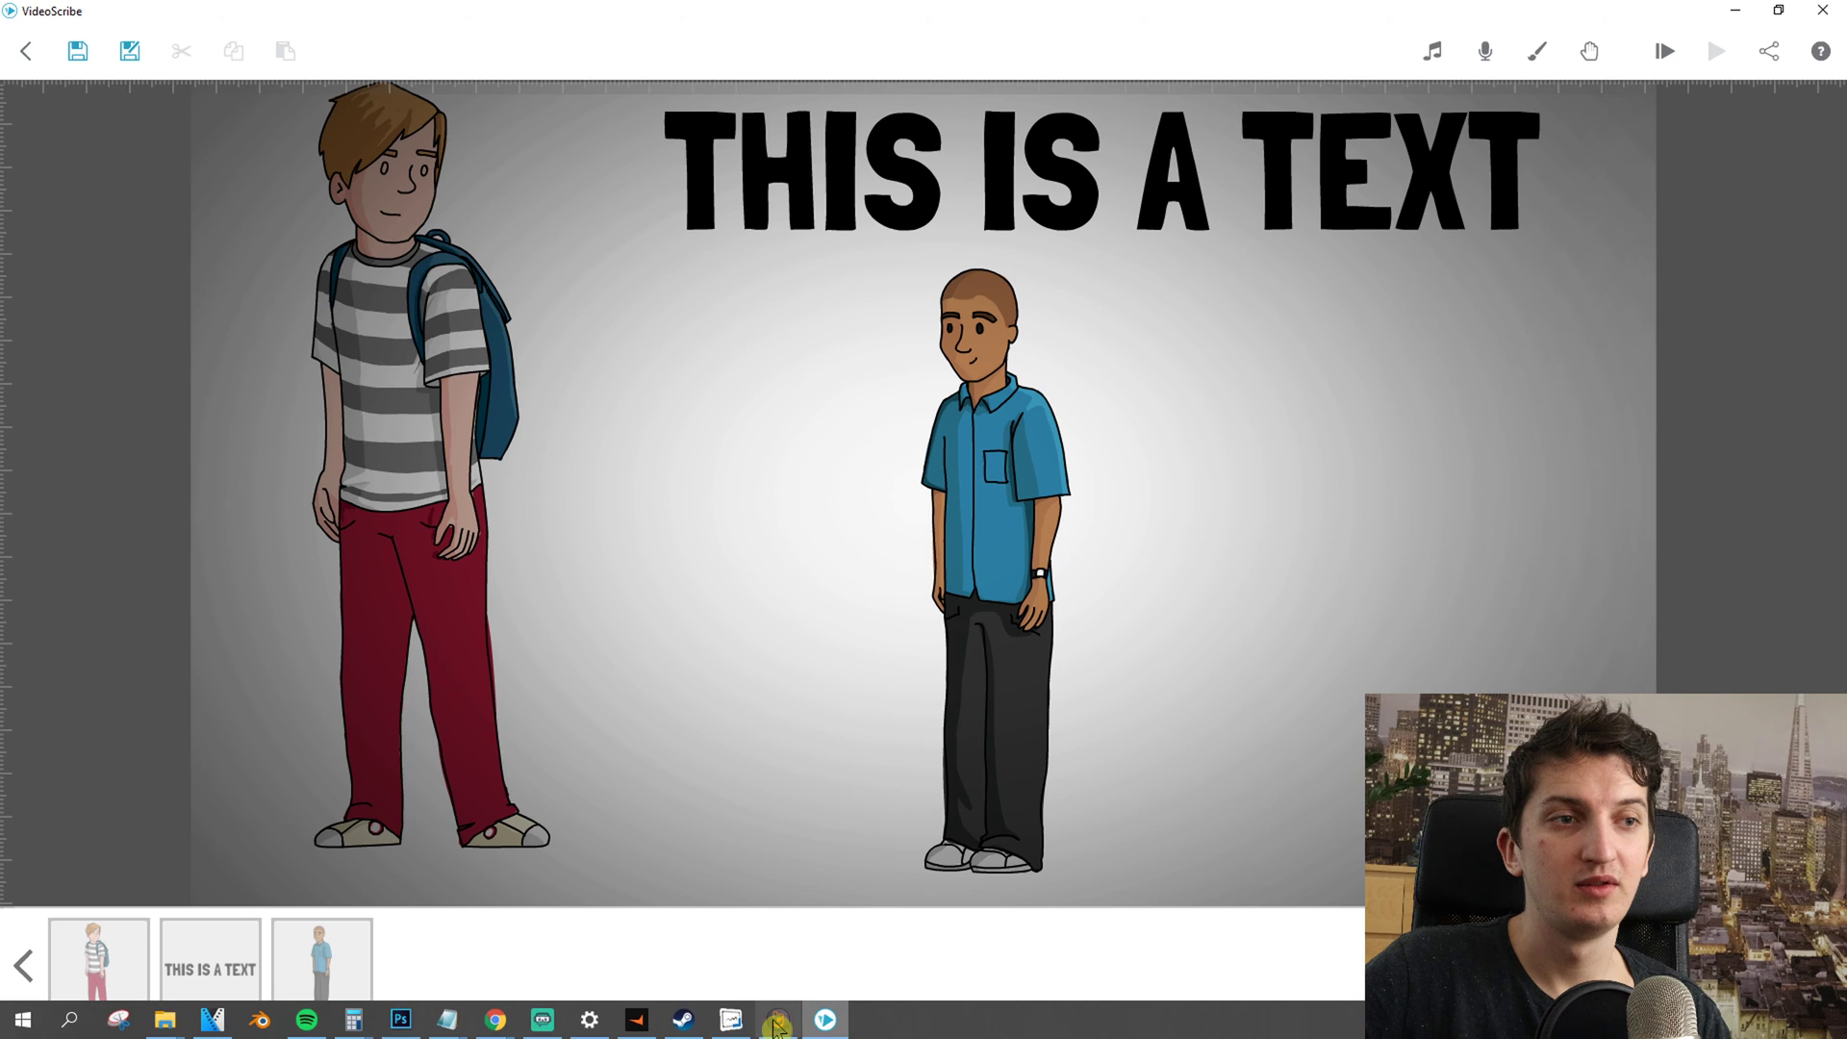
Check Toonly's annual prices ($20 Standard, $40 Enterprise), then return to the Vyond bathroom scene.
mouse_move(514, 1029)
click(1299, 953)
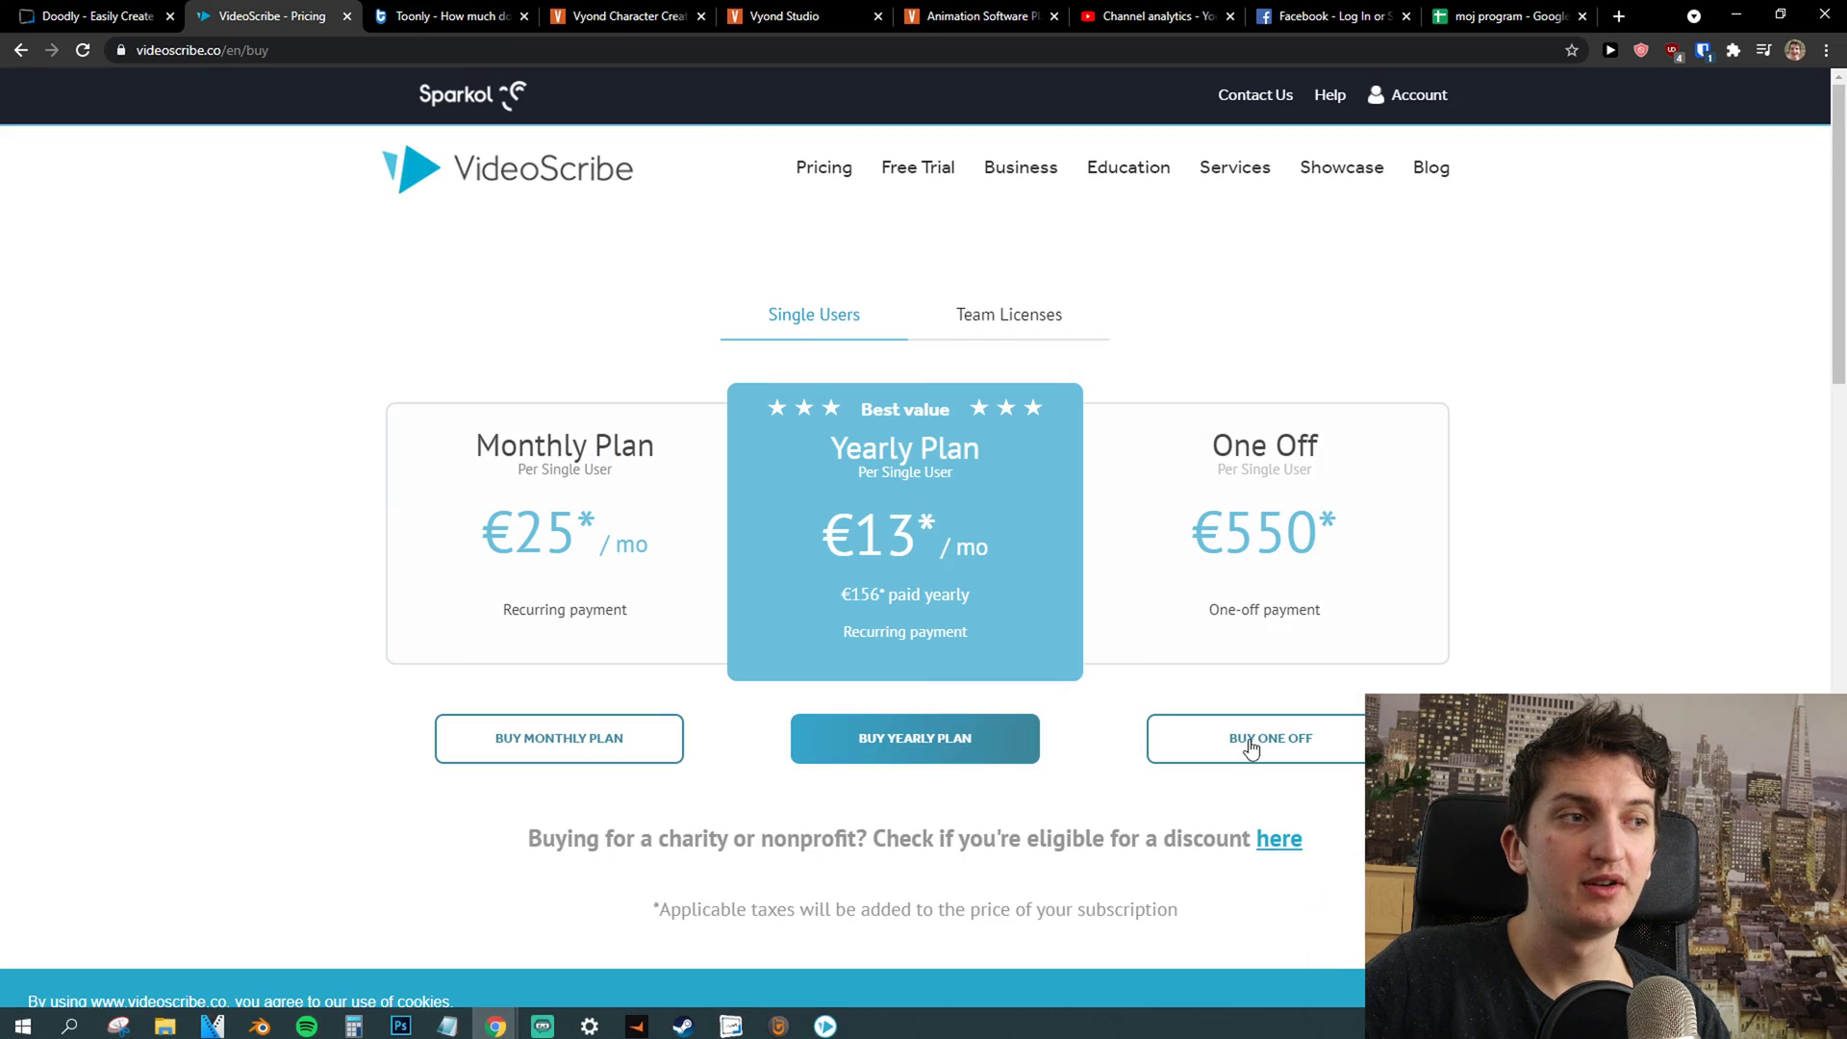
click(625, 16)
click(866, 16)
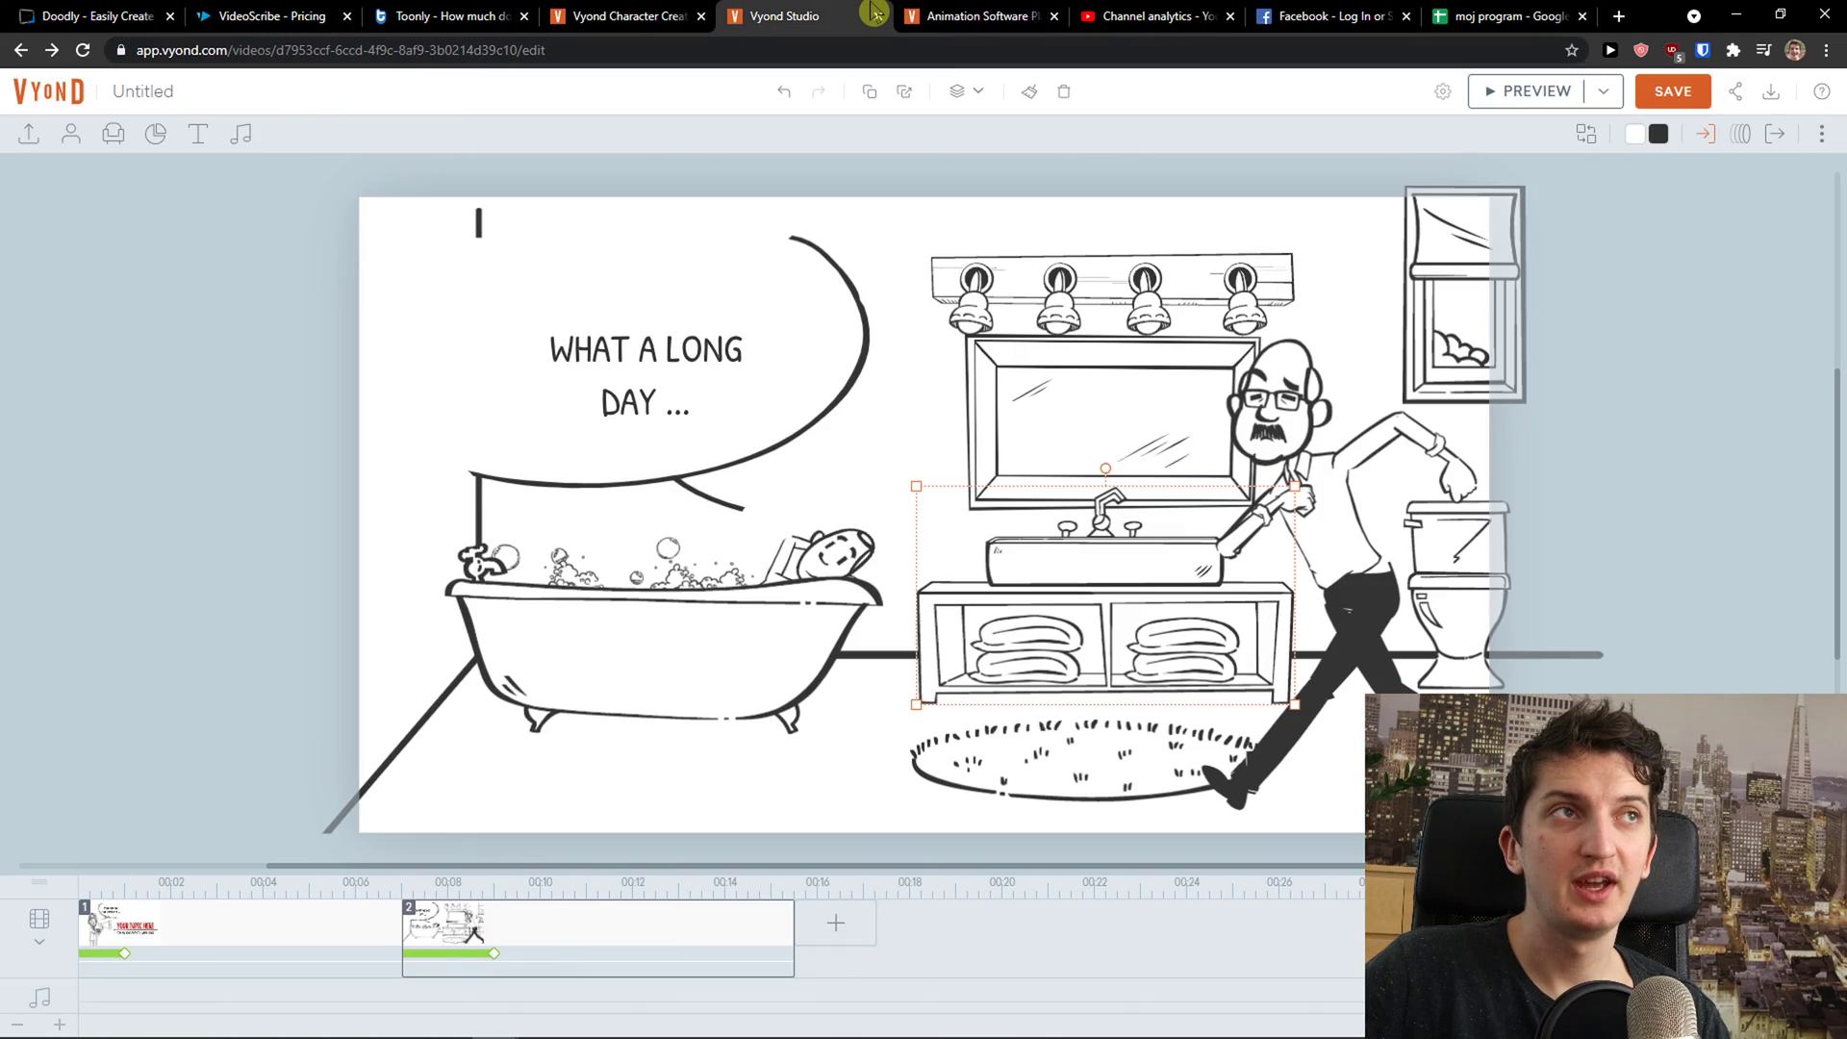
click(444, 16)
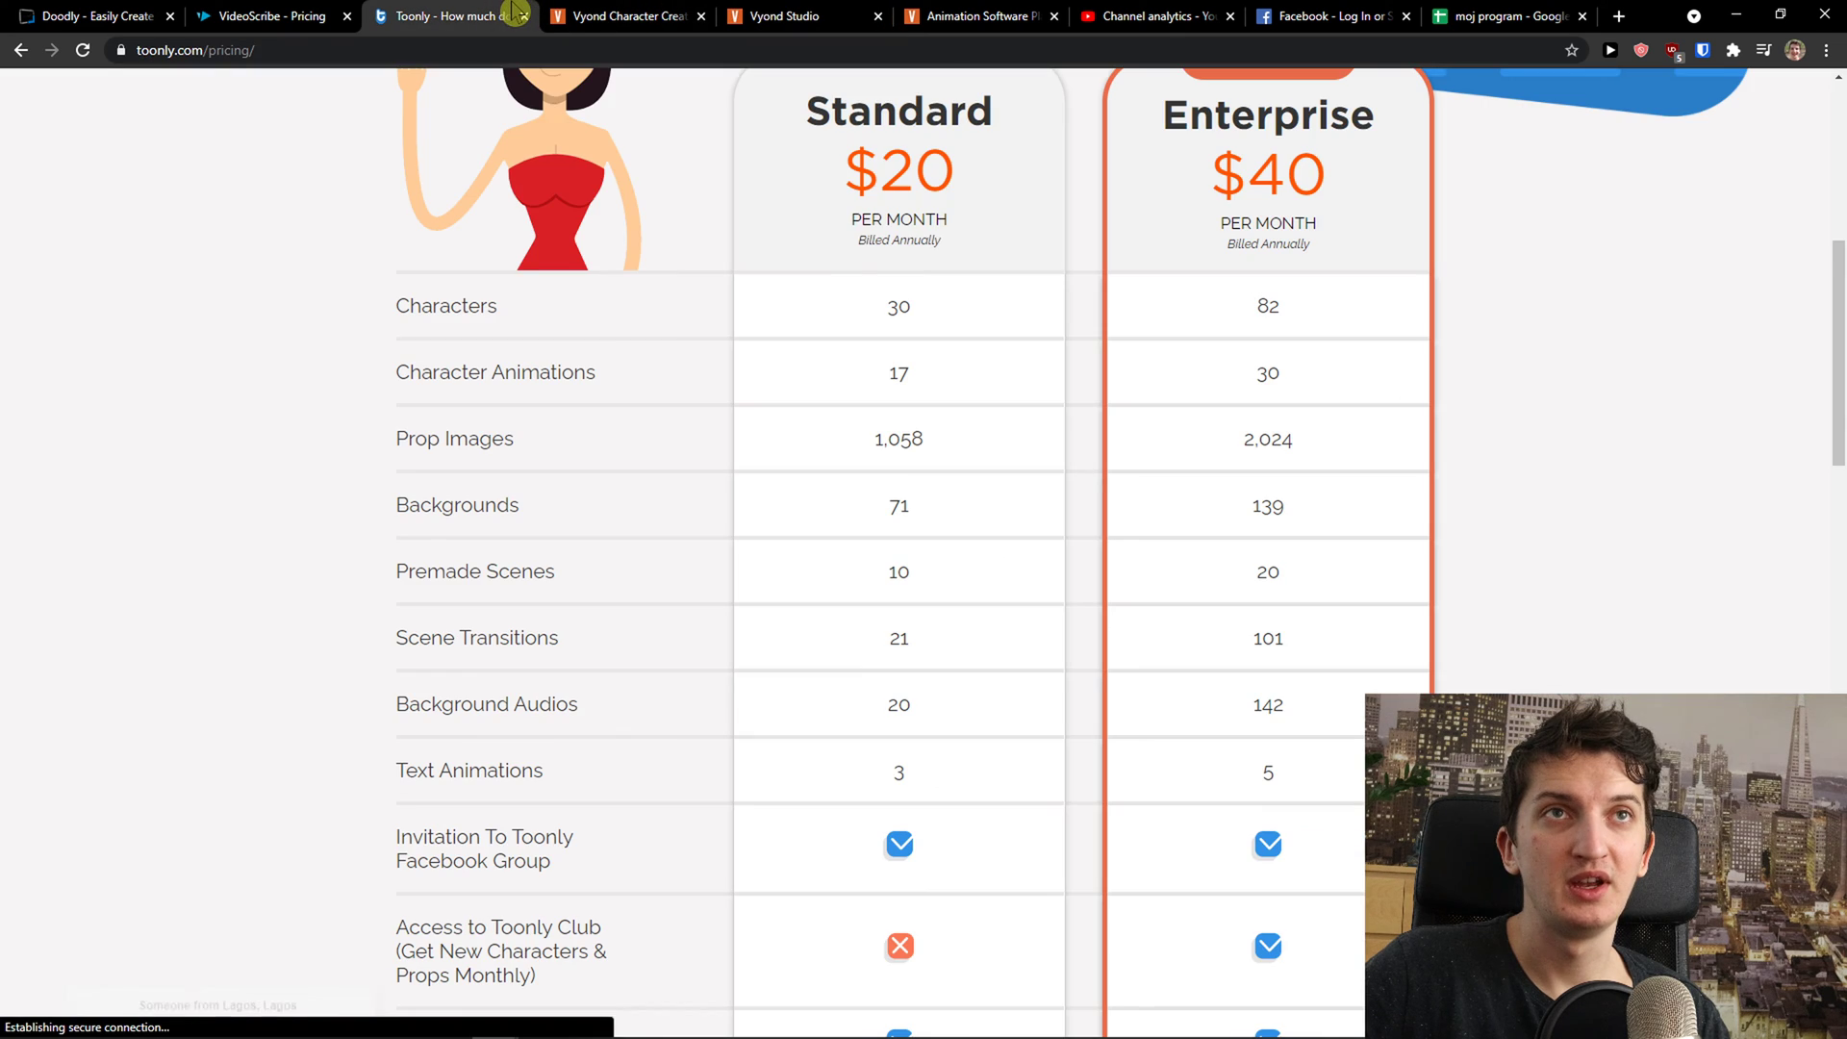
scroll(1000, 640, up, 2)
scroll(1104, 625, up, 2)
scroll(1099, 623, down, 1)
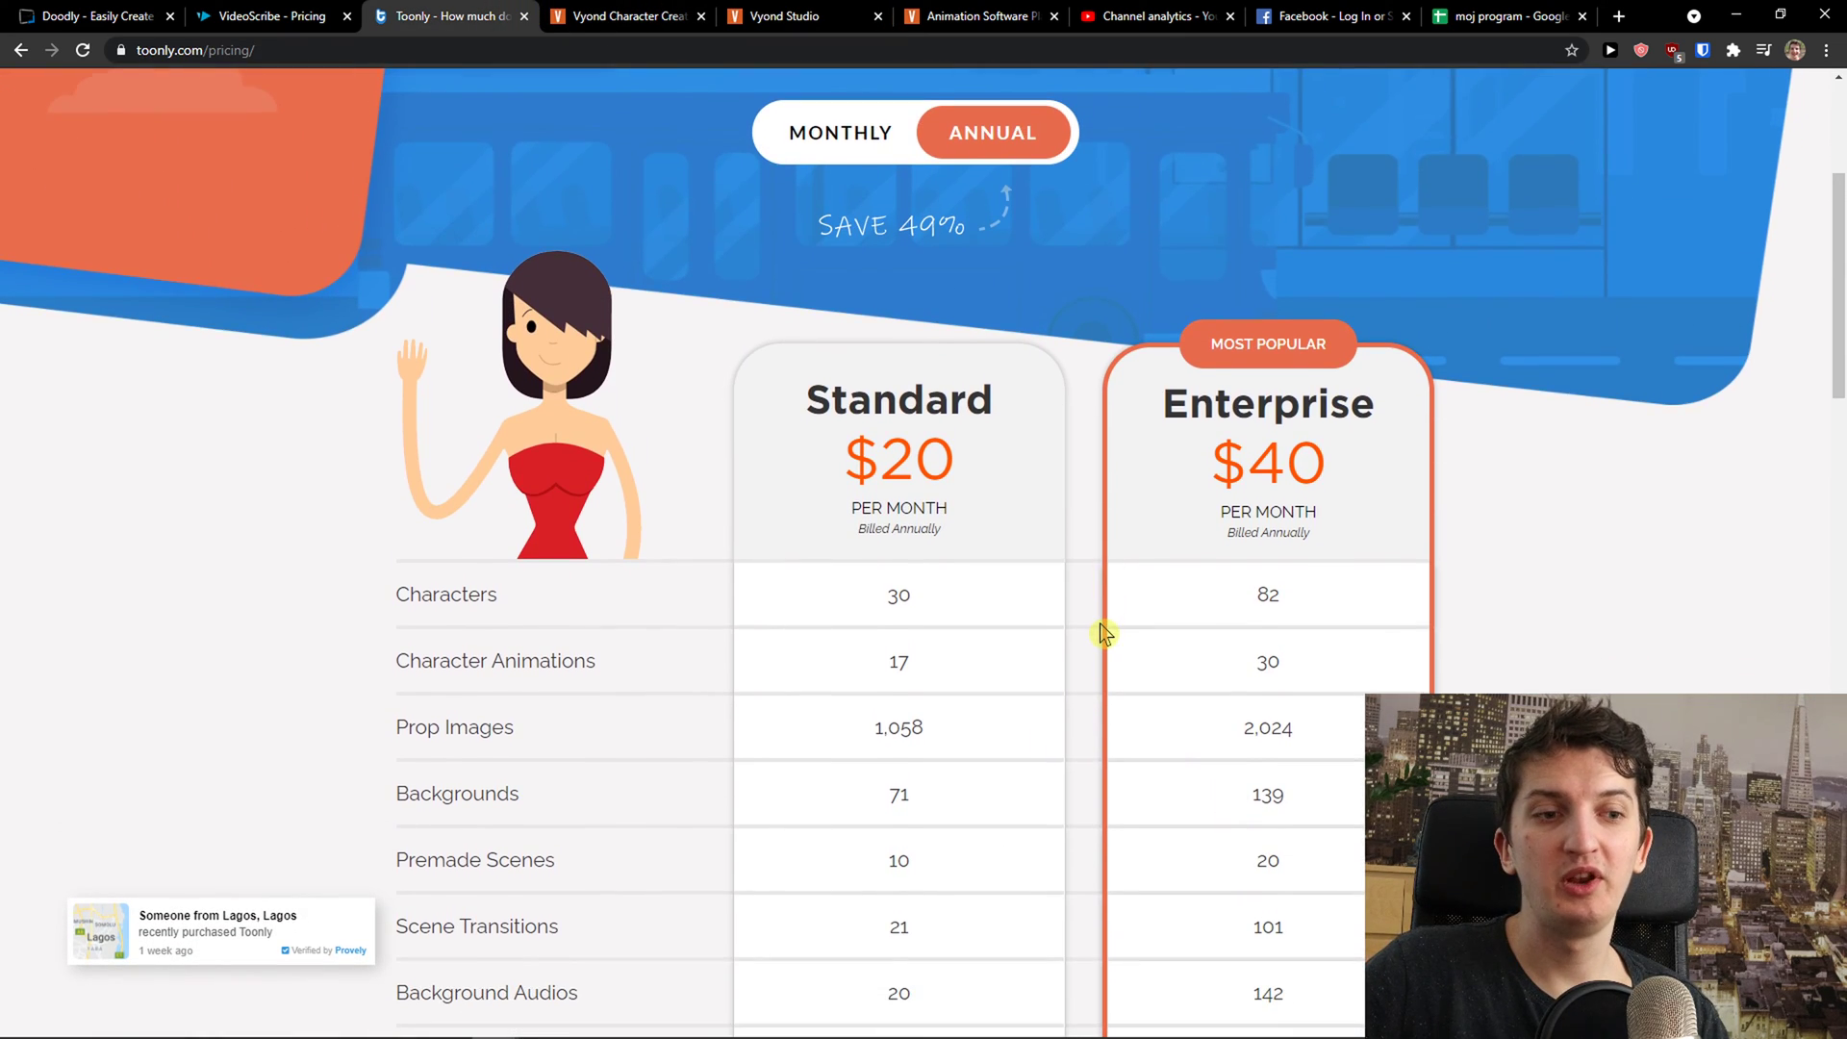
scroll(1094, 621, up, 1)
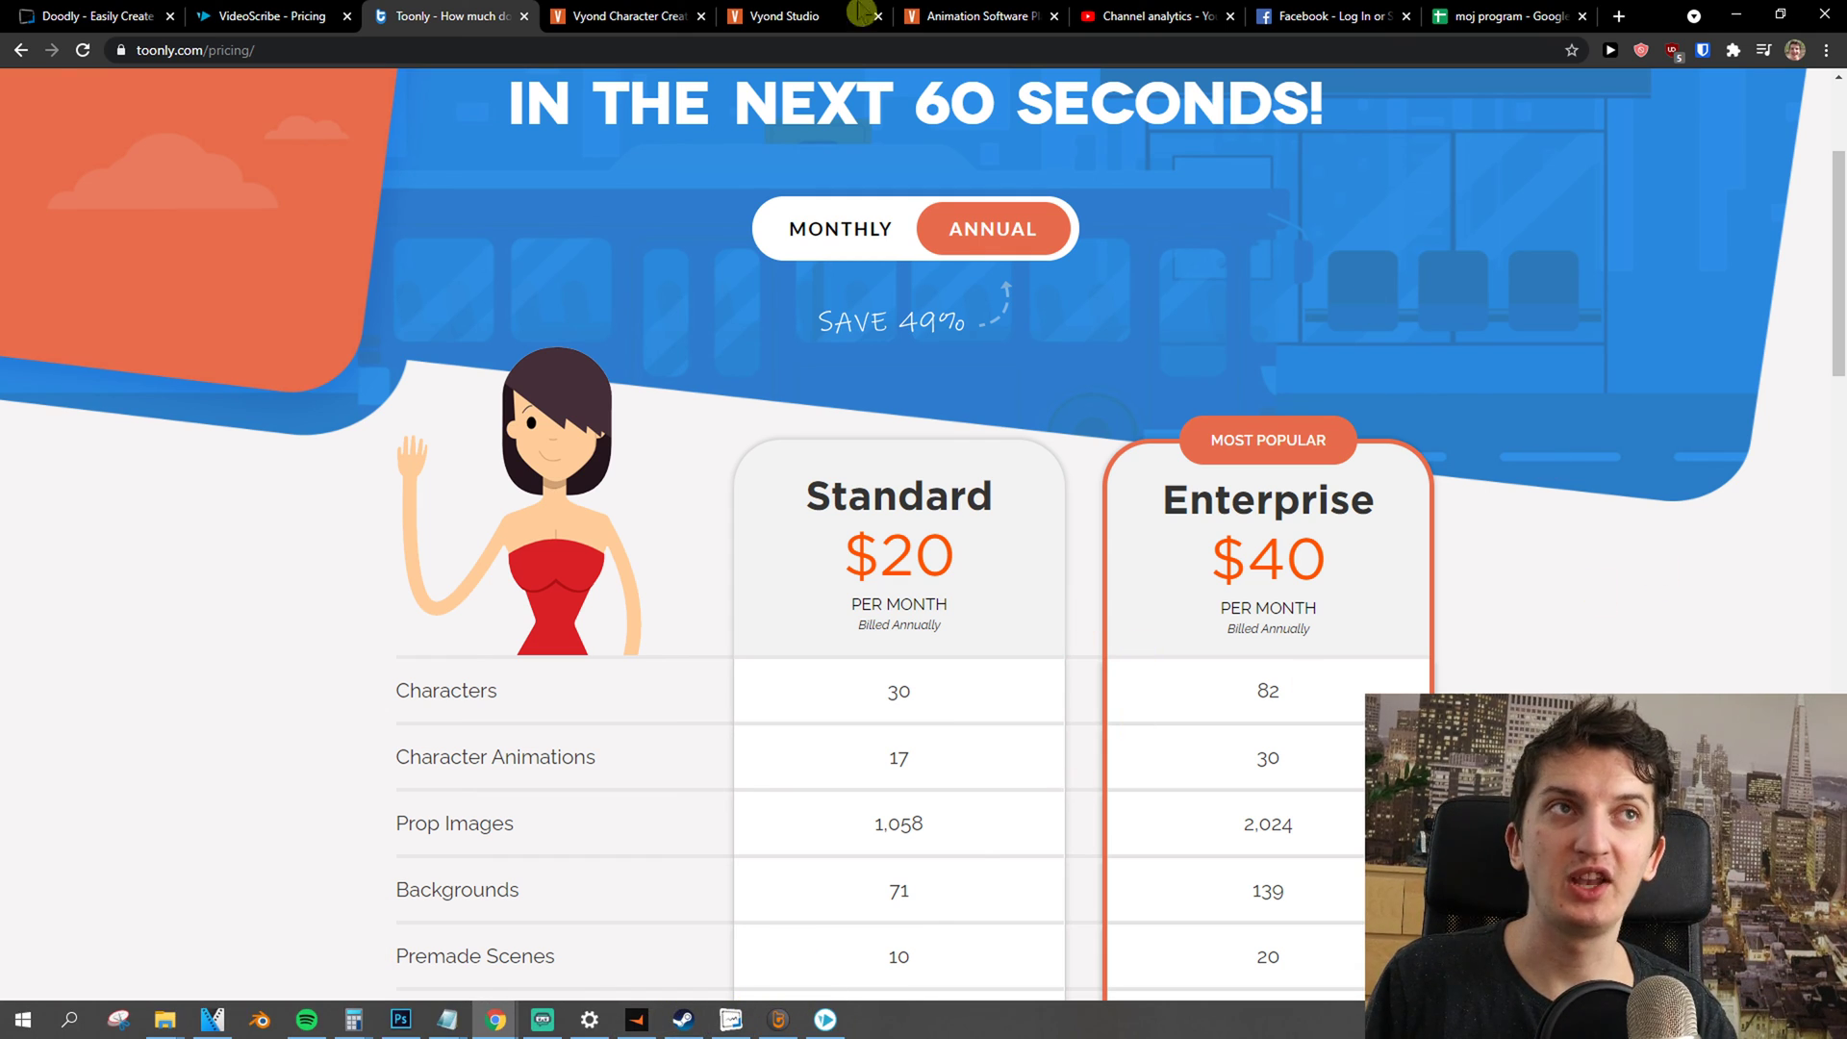
click(766, 14)
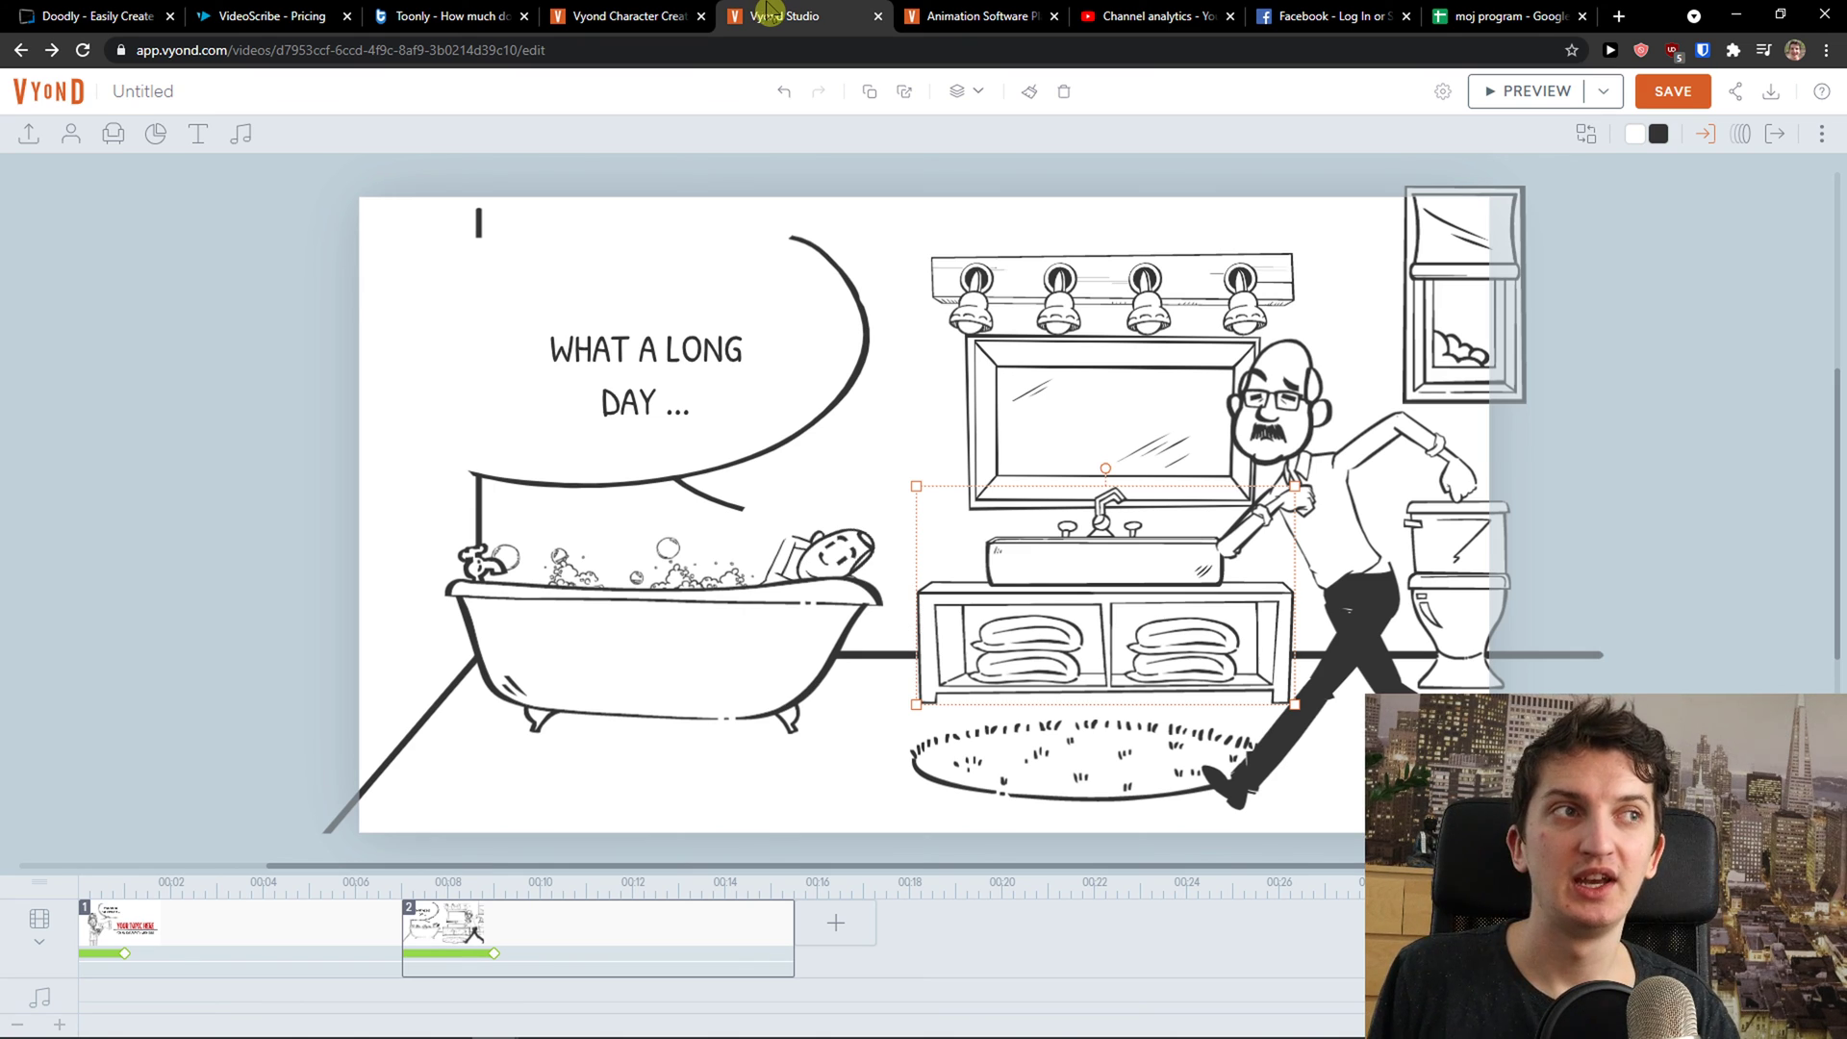
click(1337, 506)
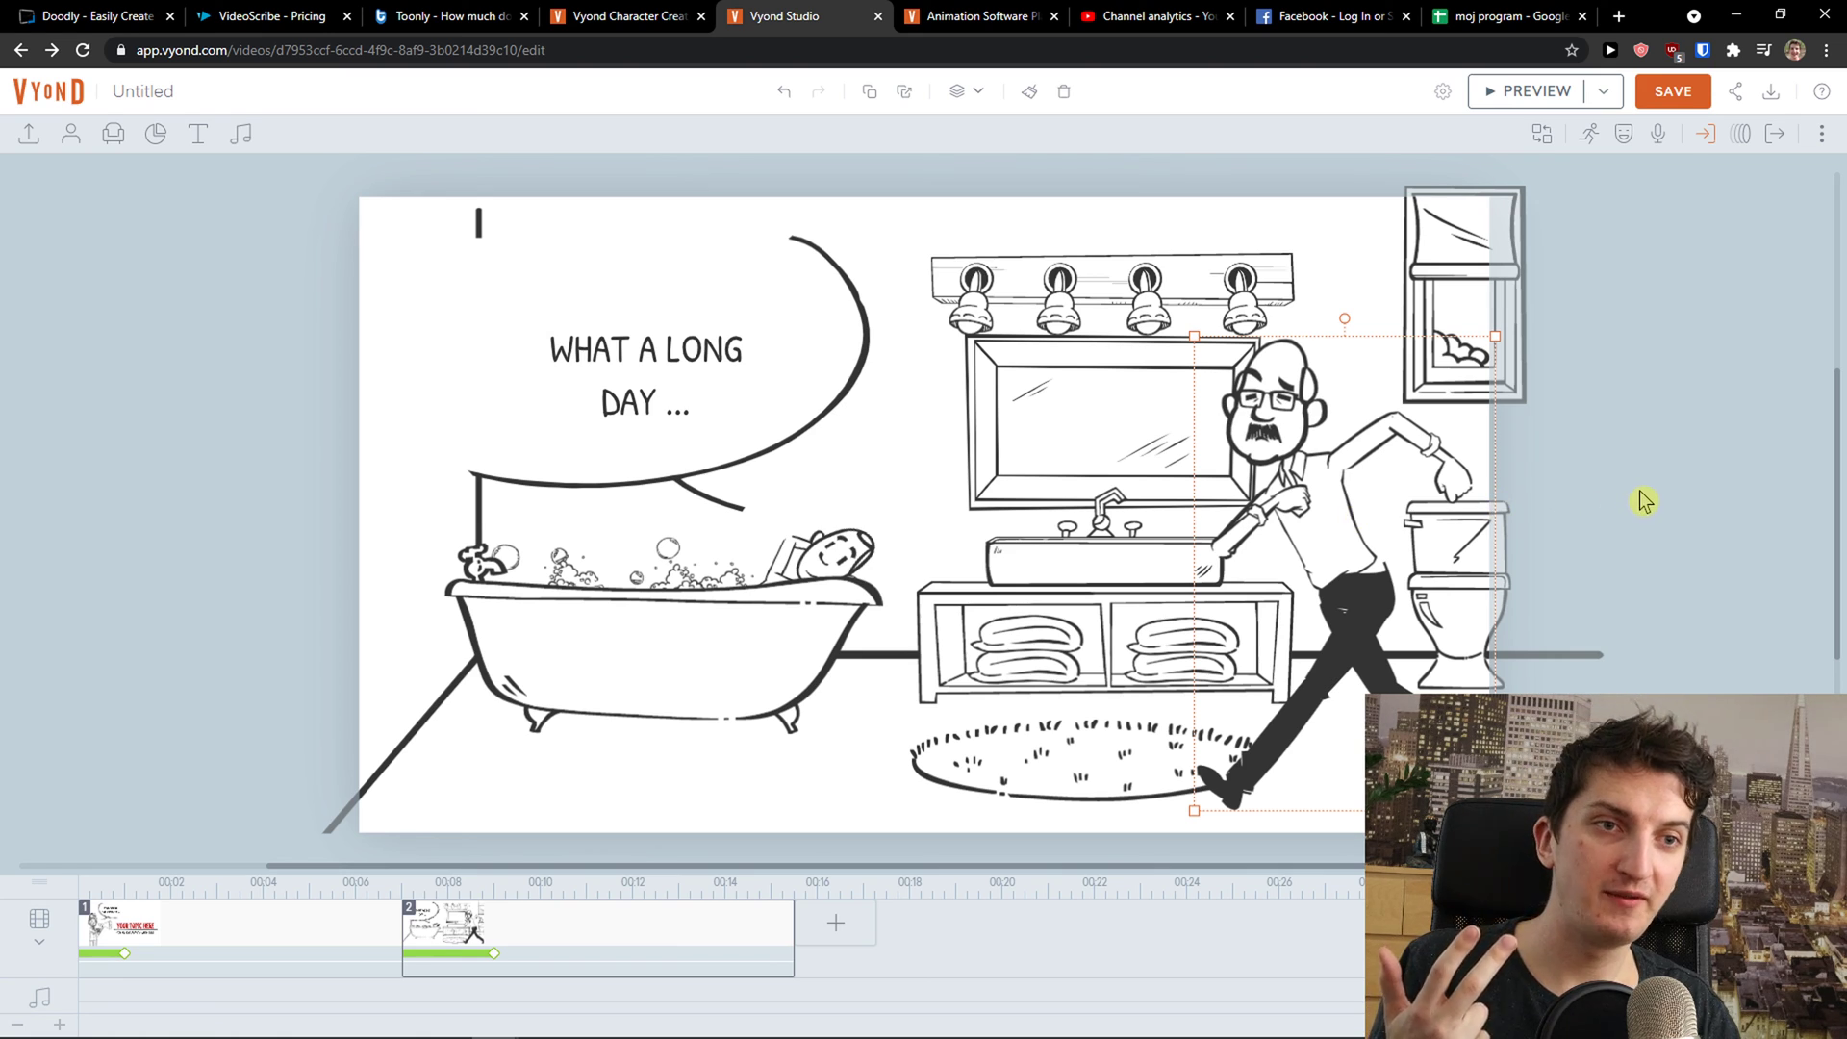
click(125, 16)
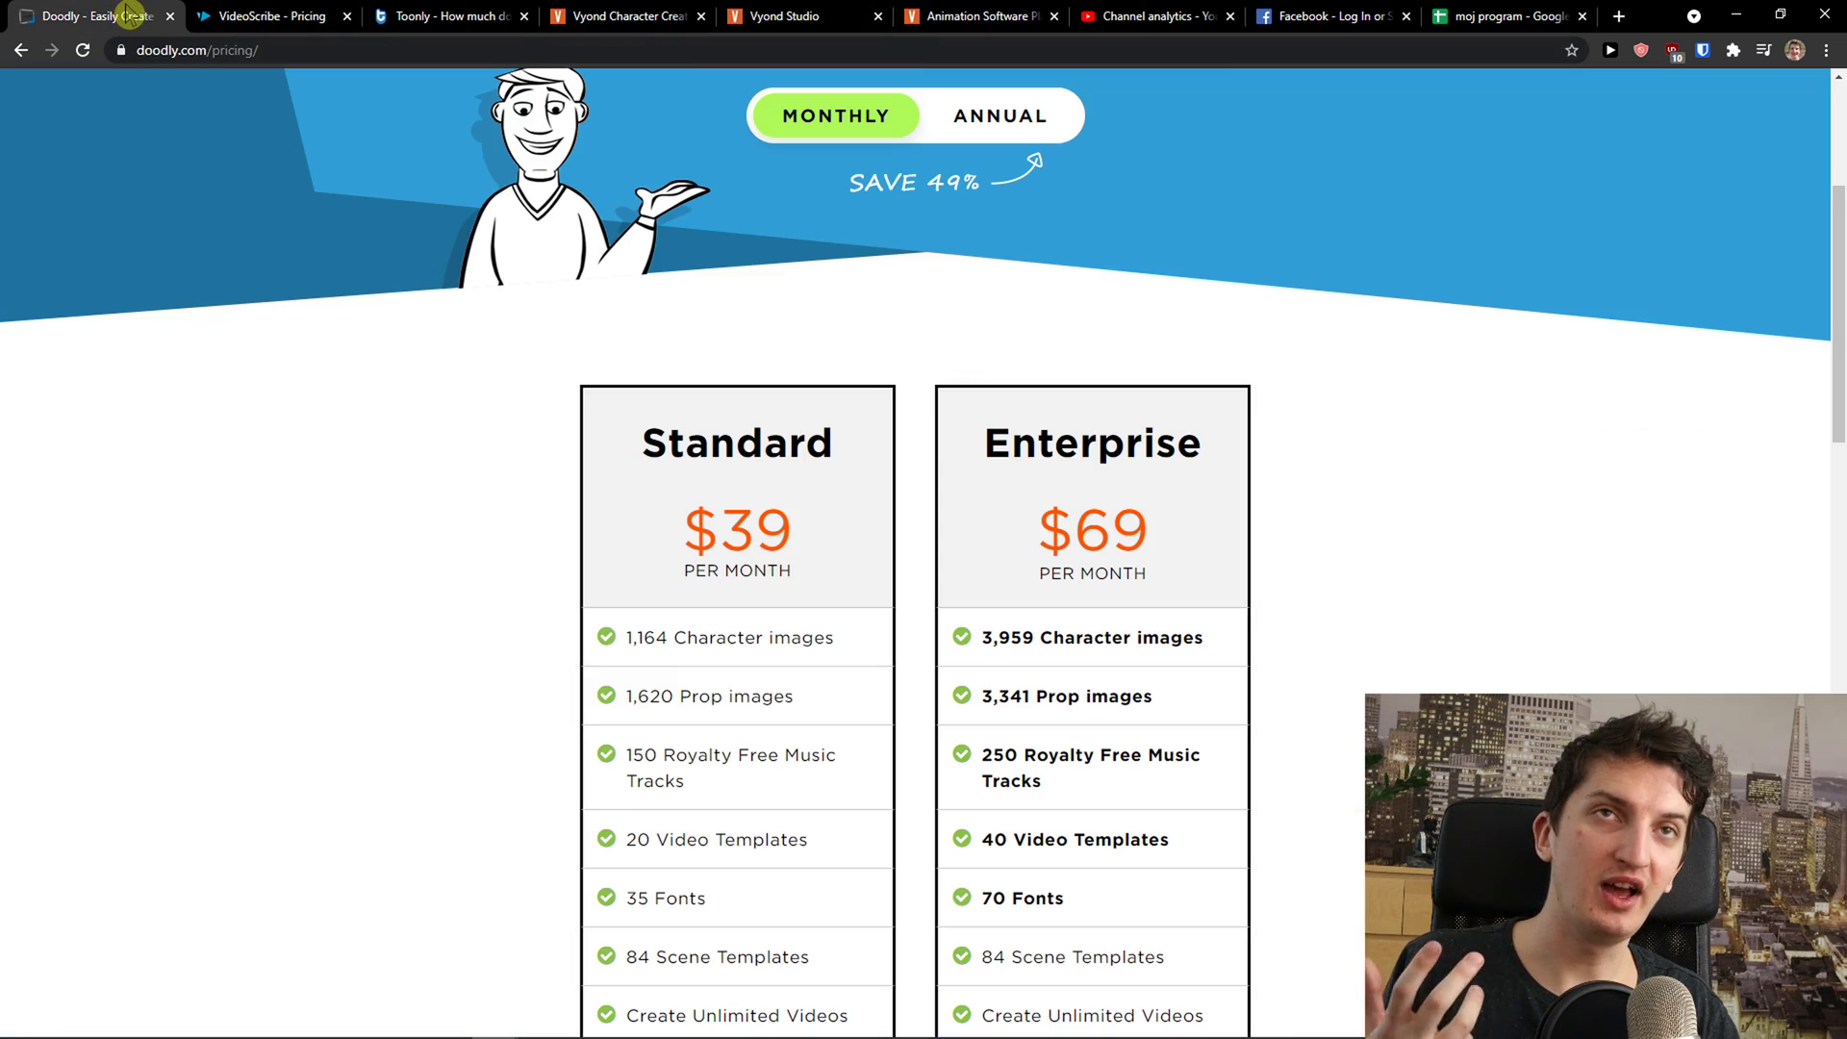
click(278, 12)
click(467, 22)
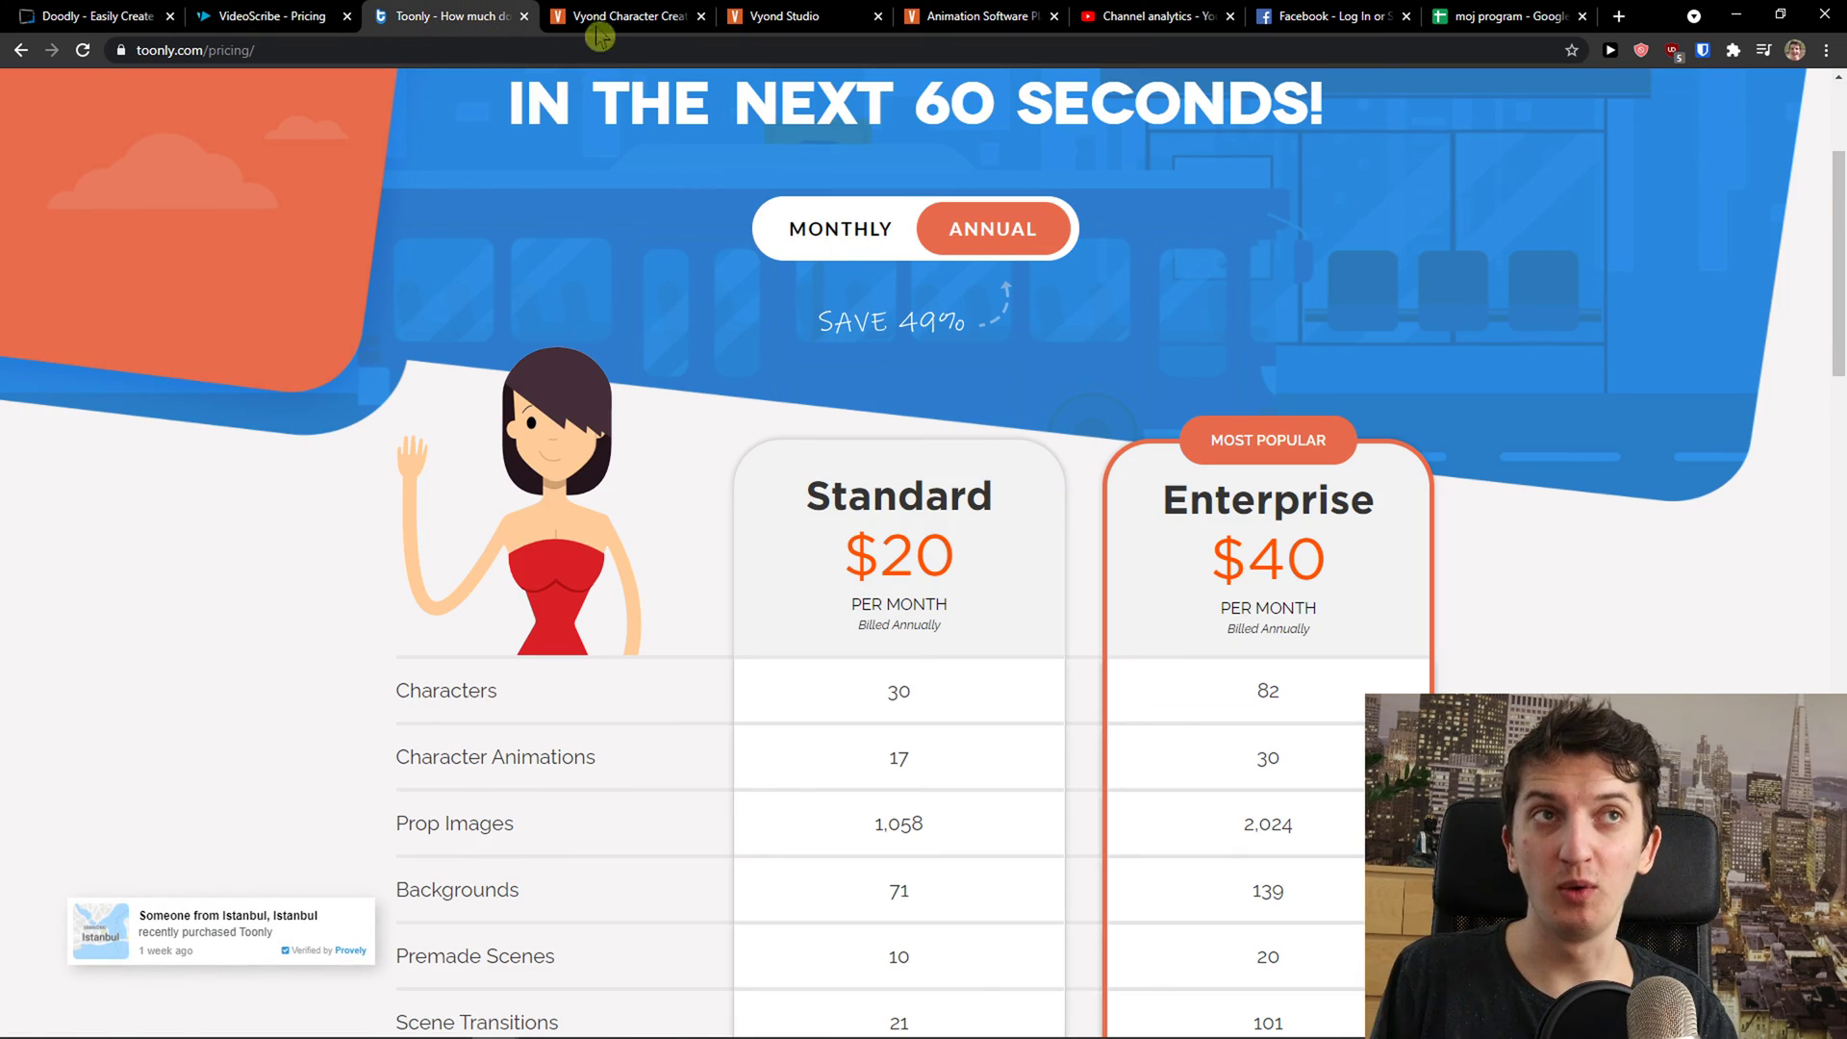
click(875, 14)
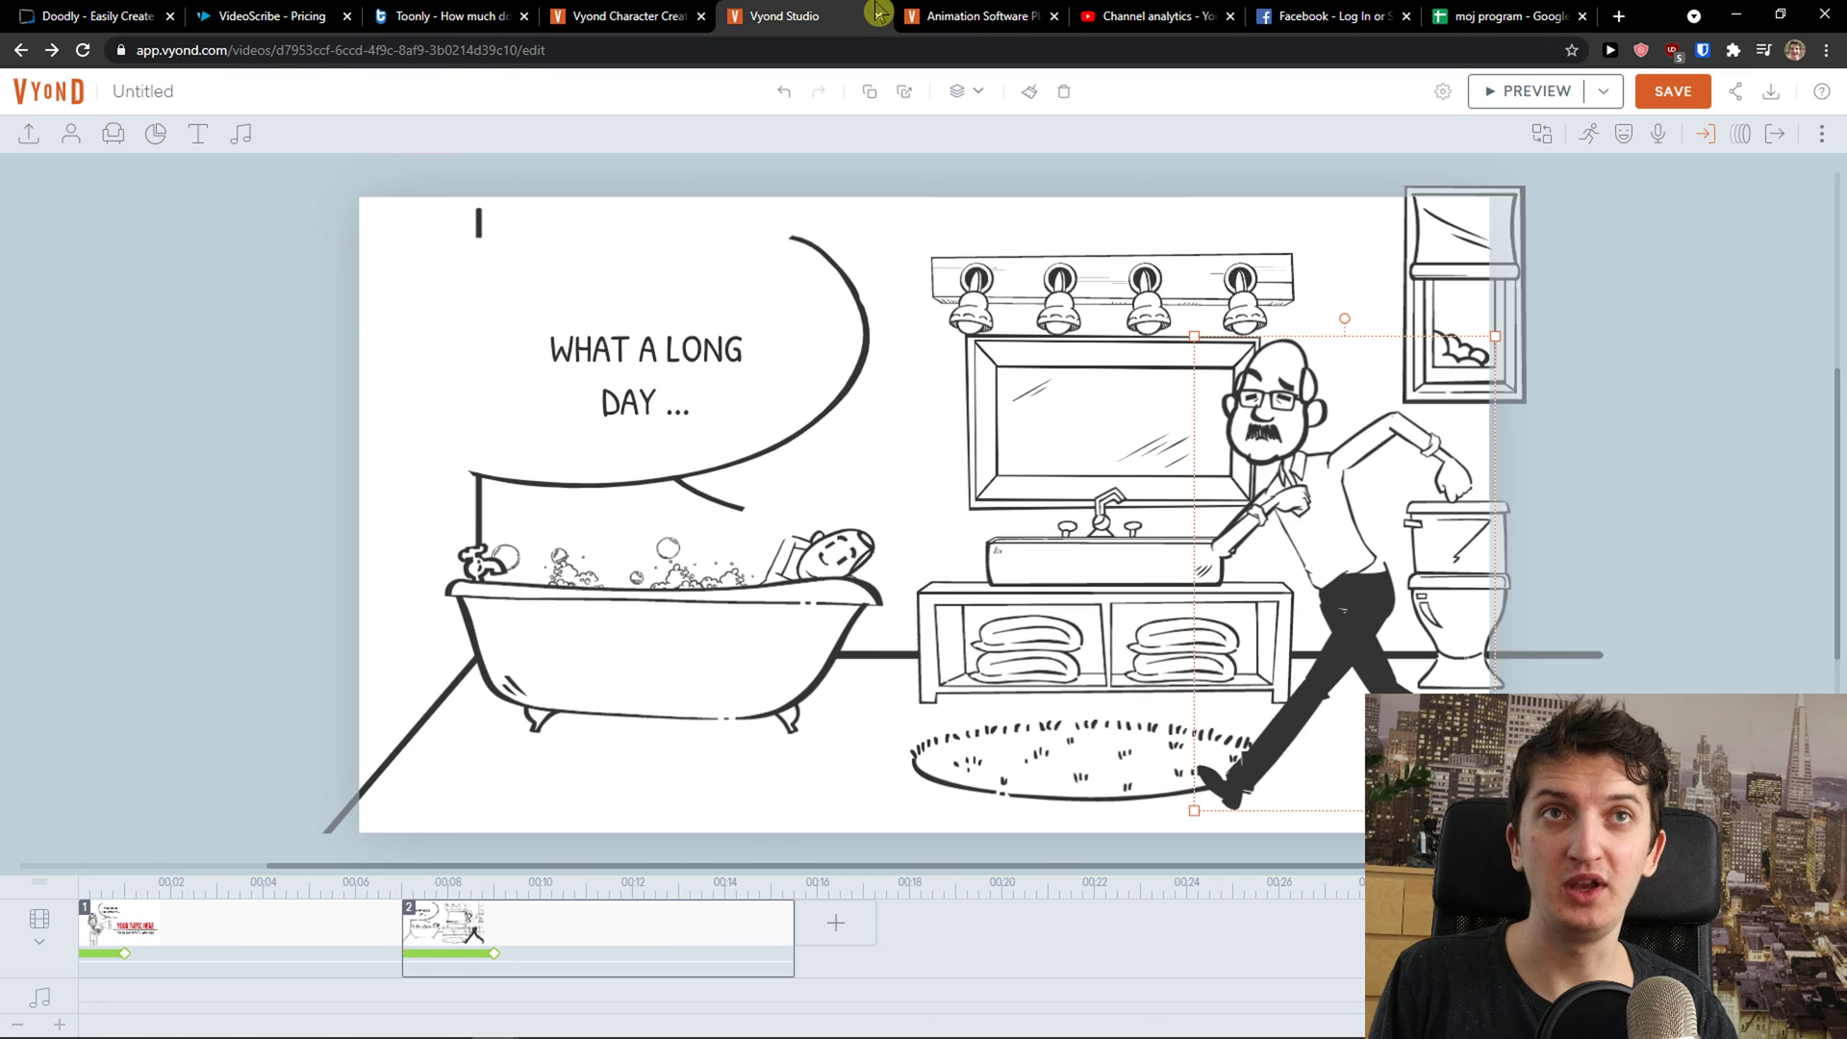